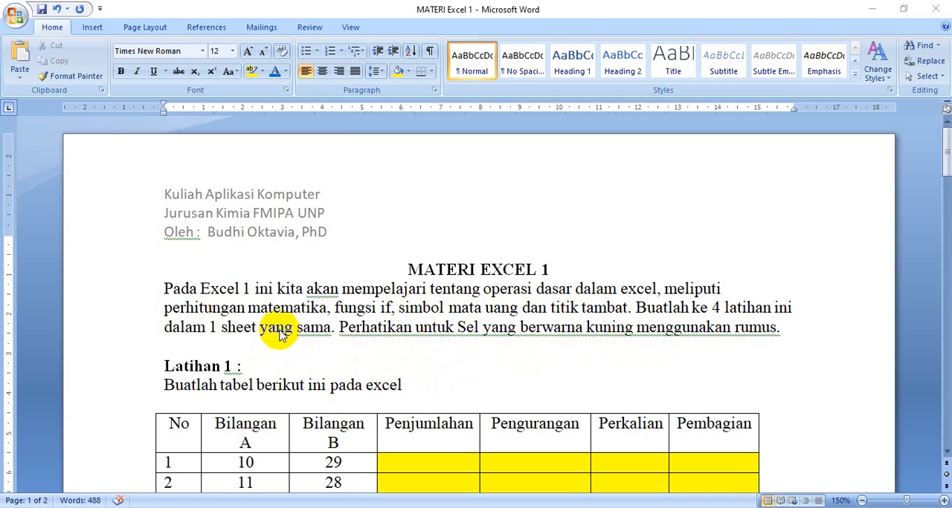
# Review the Latihan 1 table and its calculation rules in the Word document, and switch to the blank Excel workbook
pyautogui.scroll(-1, 336, 353)
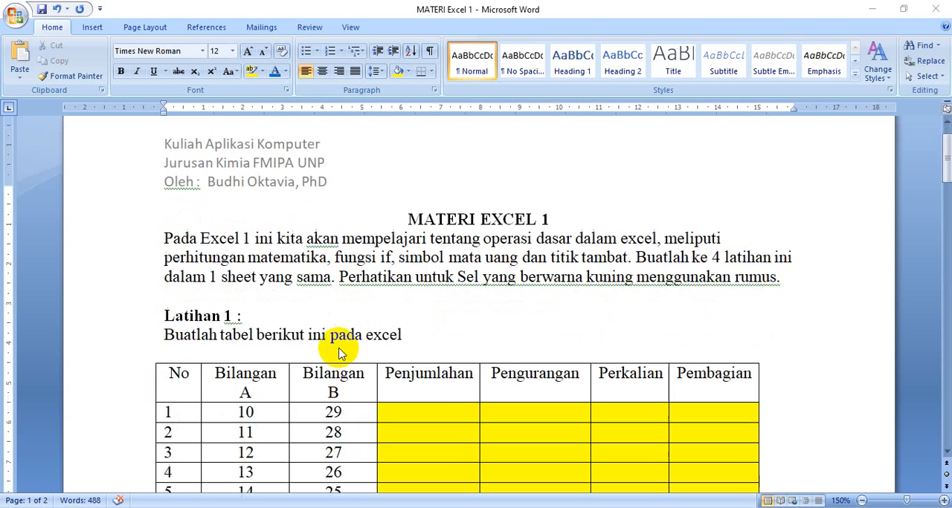
pyautogui.scroll(-4, 341, 355)
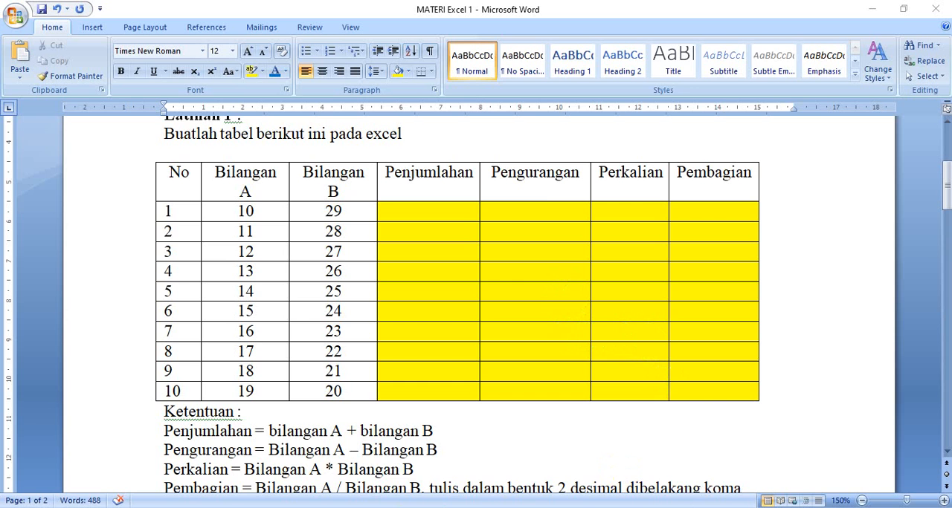
pyautogui.click(563, 471)
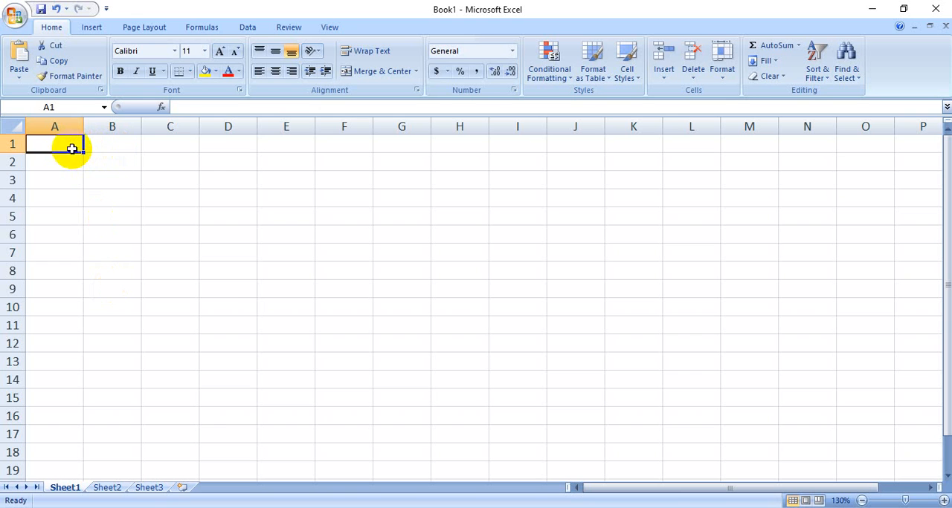
# Enter the title "Latihan 1" in cell A1 and enlarge the sheet view to 175%
pyautogui.write('Latihan 1')
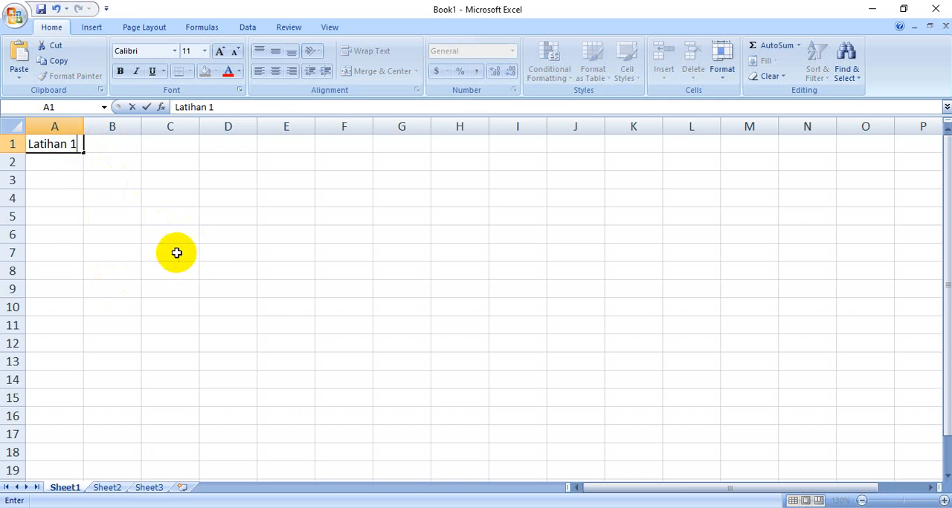
pyautogui.click(175, 251)
pyautogui.scroll(3, 112, 210)
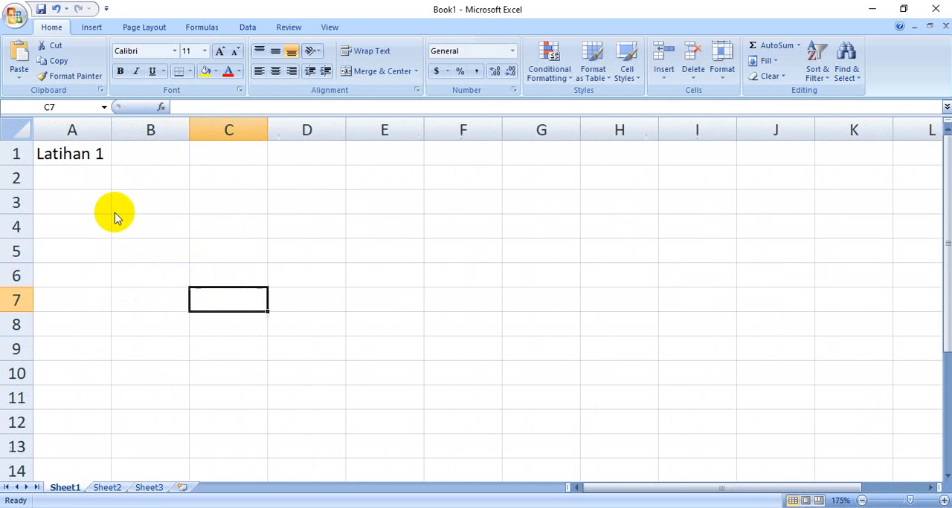
# Enter the headings "No", "Bilangan A" and "Bilangan B" in cells A3 to C3
pyautogui.click(85, 202)
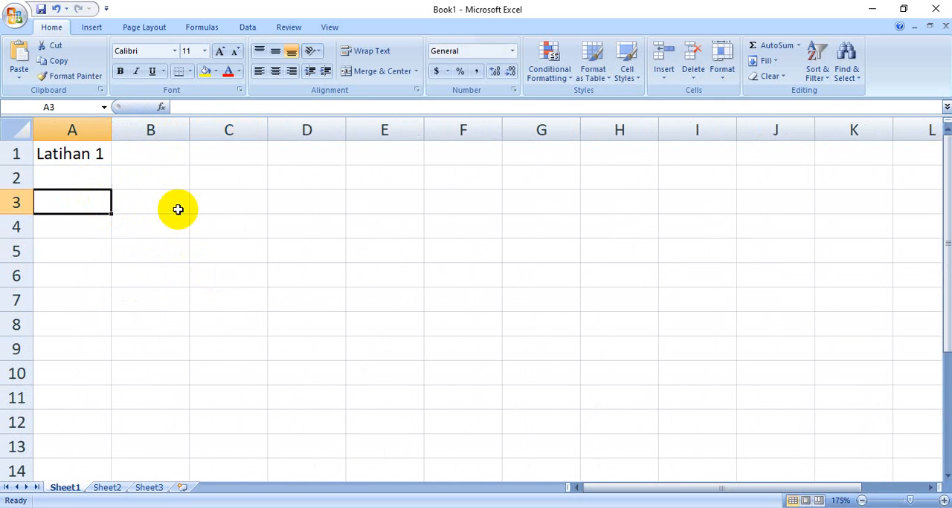
pyautogui.write('No')
pyautogui.click(178, 210)
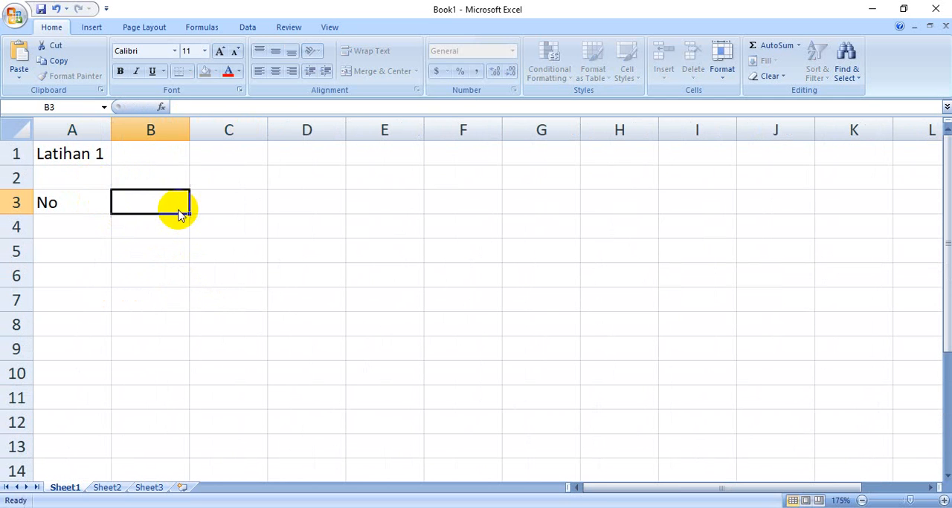
pyautogui.write('Bilangan A')
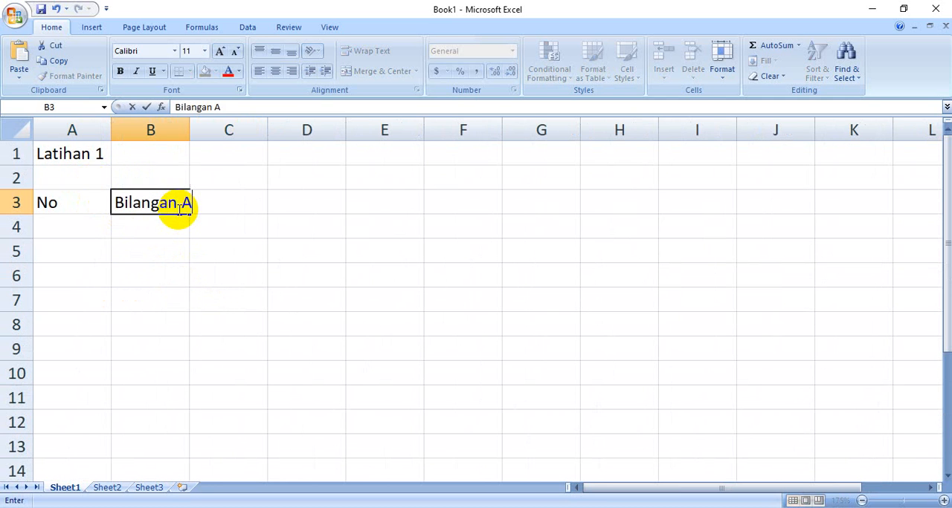
pyautogui.press('Tab')
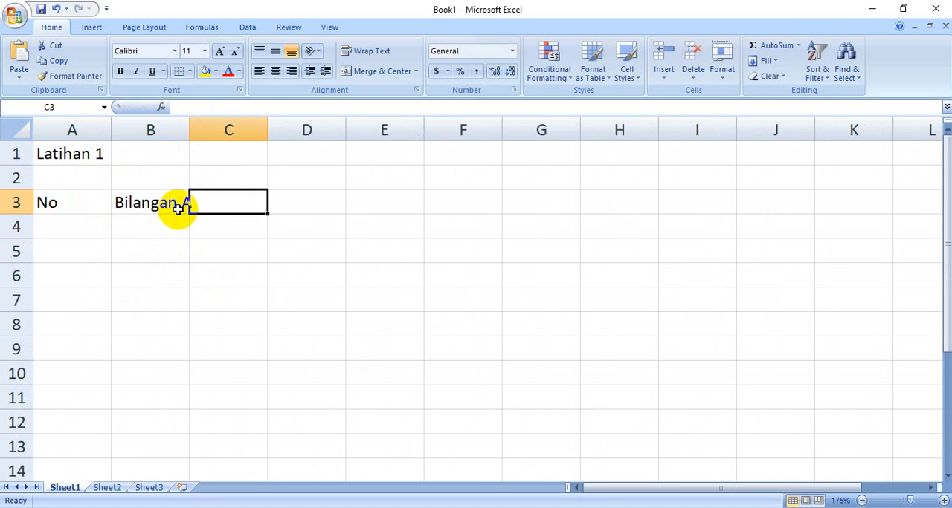
pyautogui.write('Bilangan B')
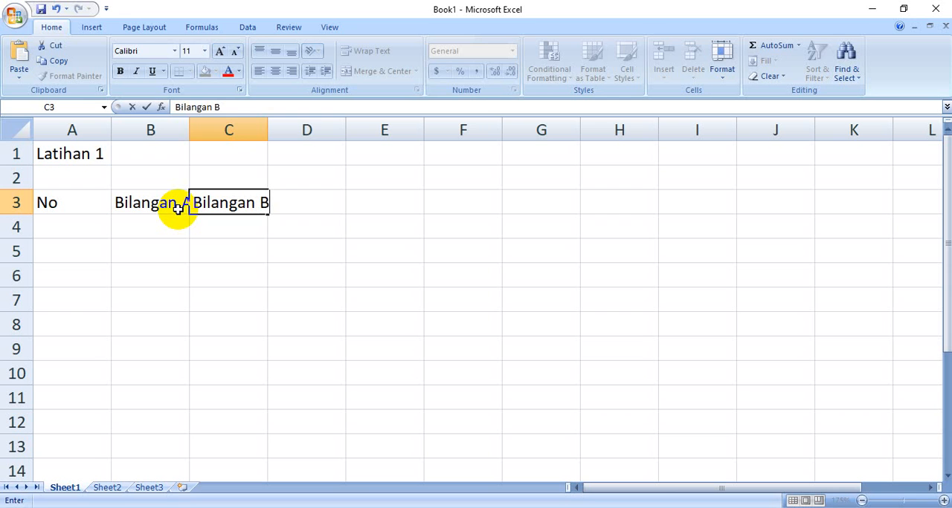
pyautogui.press('Tab')
# Enter the headings "Penjumlahan", "Pengurangan", "Perkalian" and "Pembagian" in cells D3 to G3
pyautogui.write('Pe')
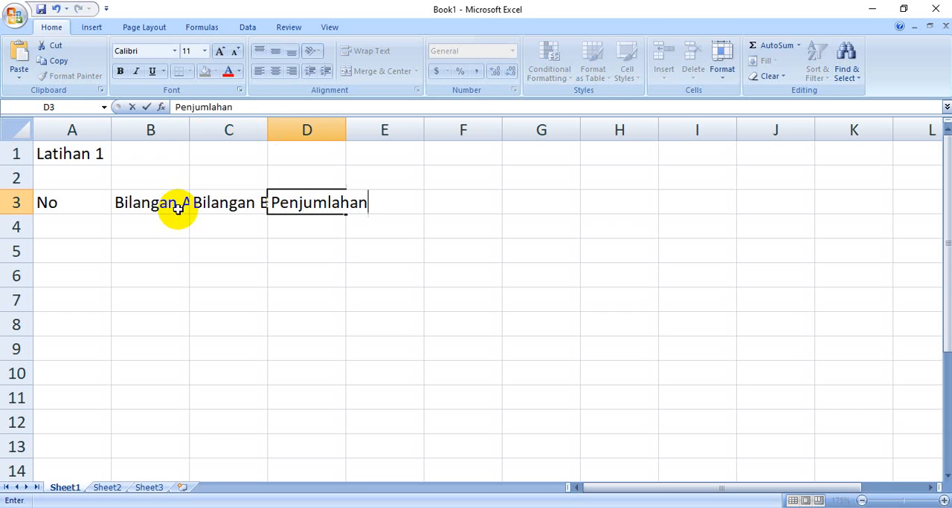
pyautogui.press('Tab')
pyautogui.write('Pe')
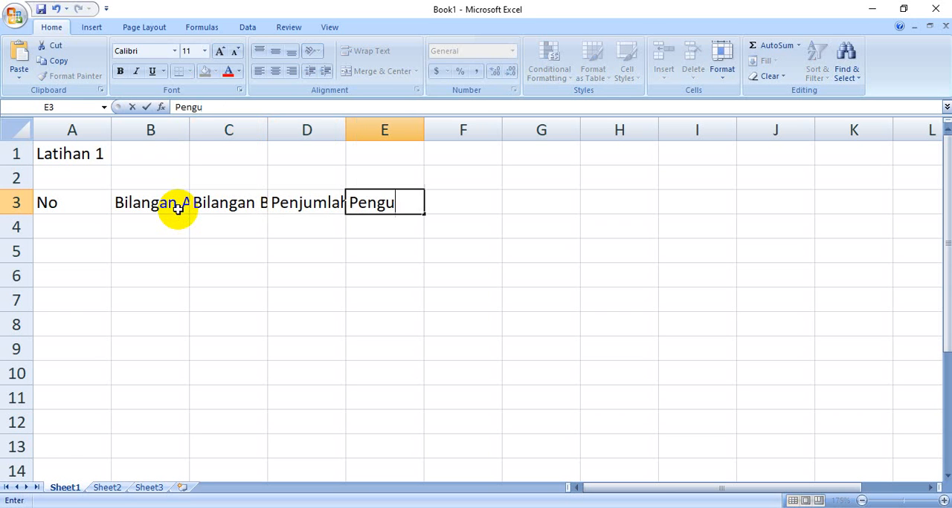
pyautogui.write('ngurangan')
pyautogui.press('Tab')
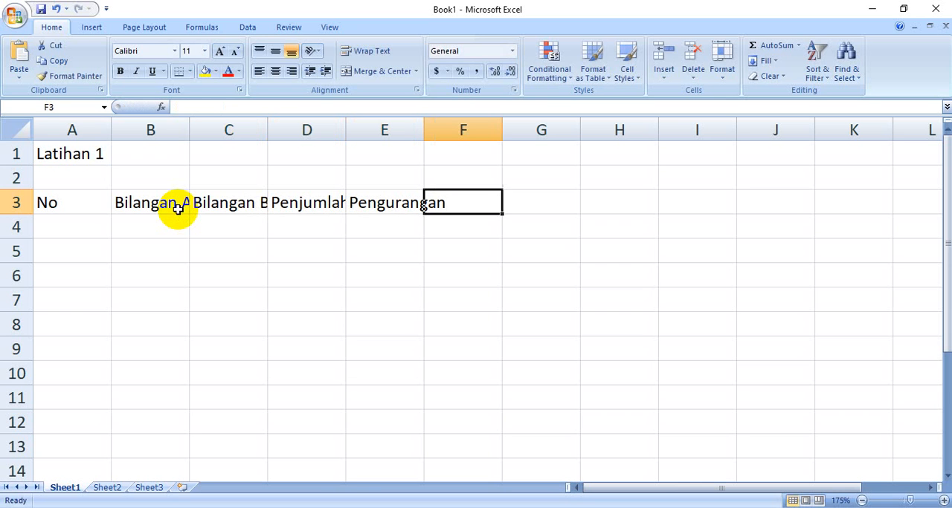
pyautogui.write('Perkalian')
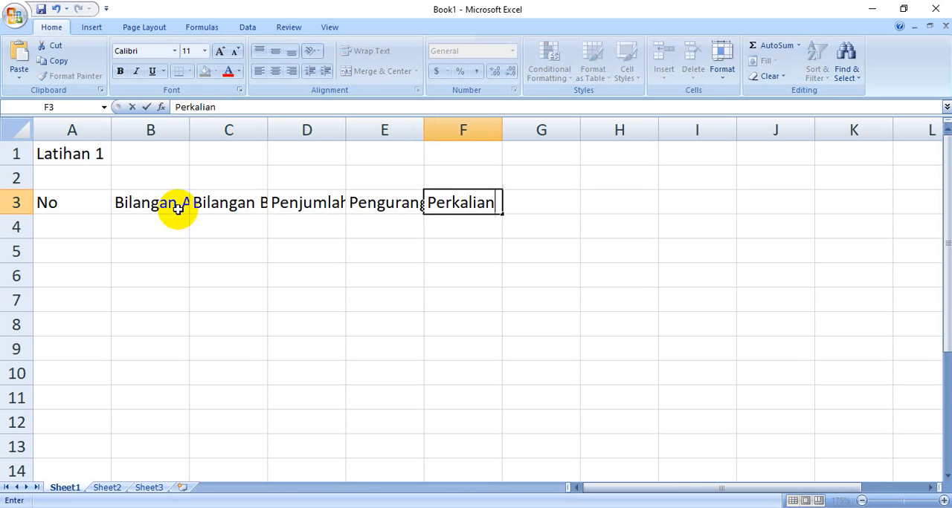
pyautogui.press('Tab')
pyautogui.write('P')
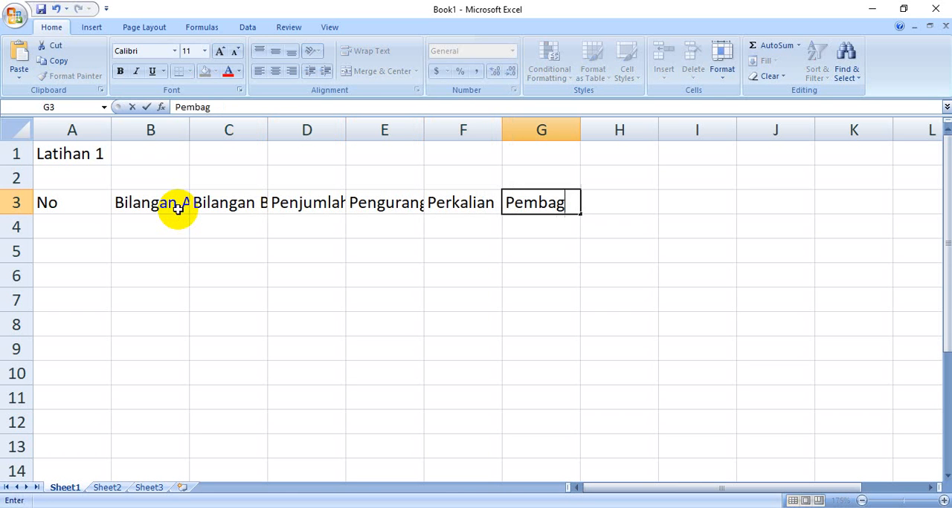
pyautogui.click(302, 317)
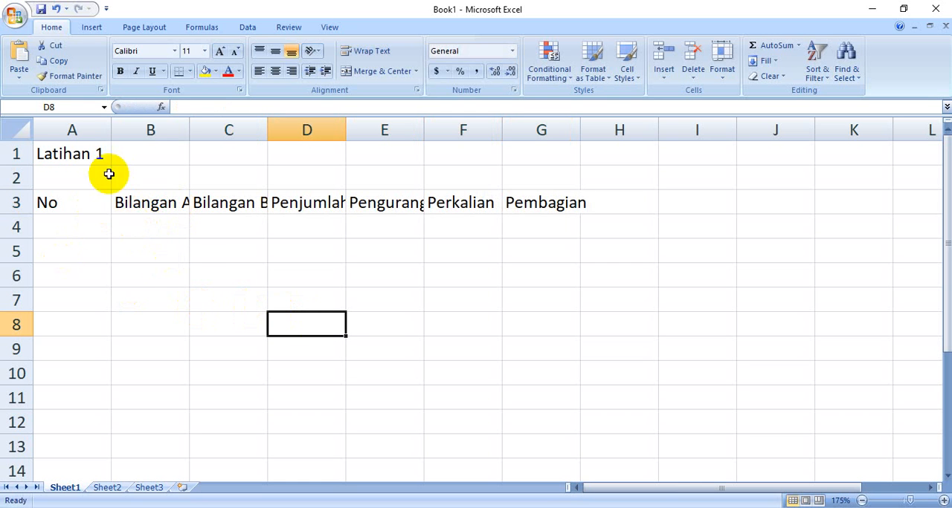
# Narrow column A and widen columns B to G so that each heading in row 3 fits its column
pyautogui.click(110, 130)
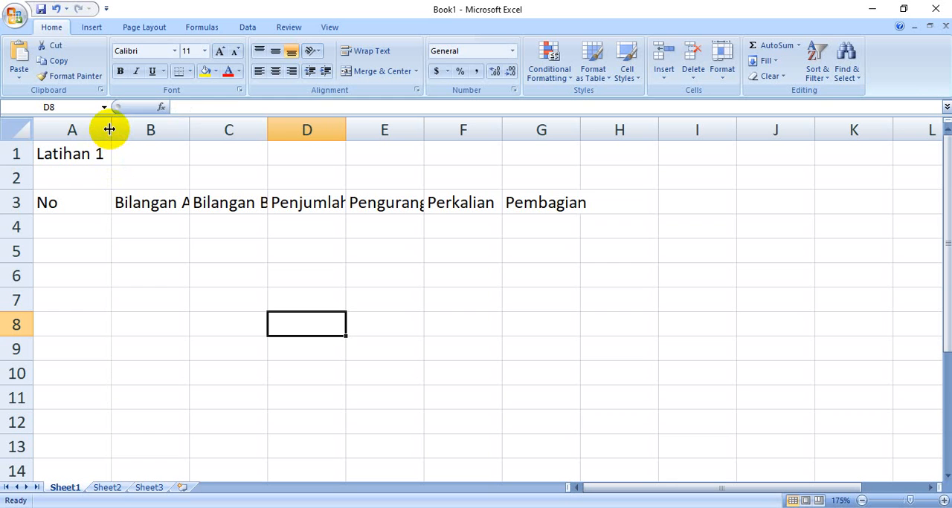
pyautogui.moveTo(109, 129); pyautogui.dragTo(79, 134)
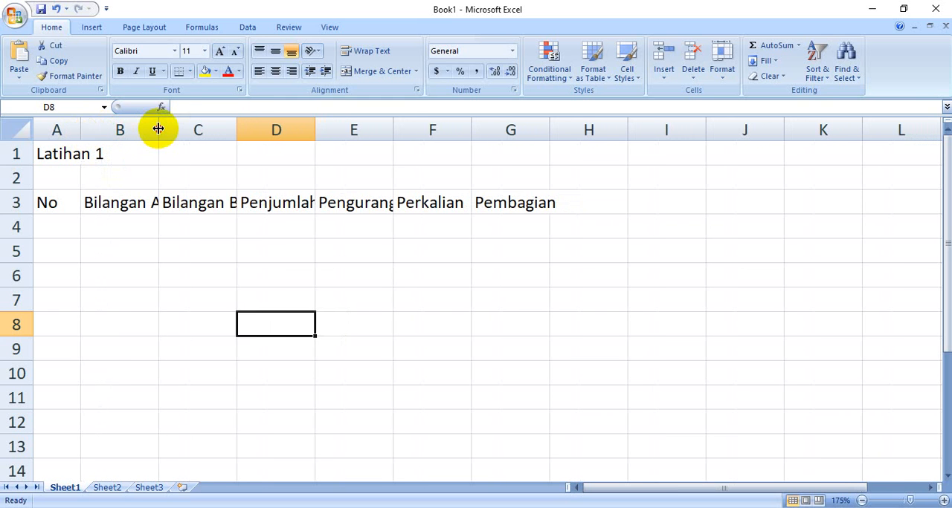
pyautogui.moveTo(158, 130); pyautogui.dragTo(181, 131)
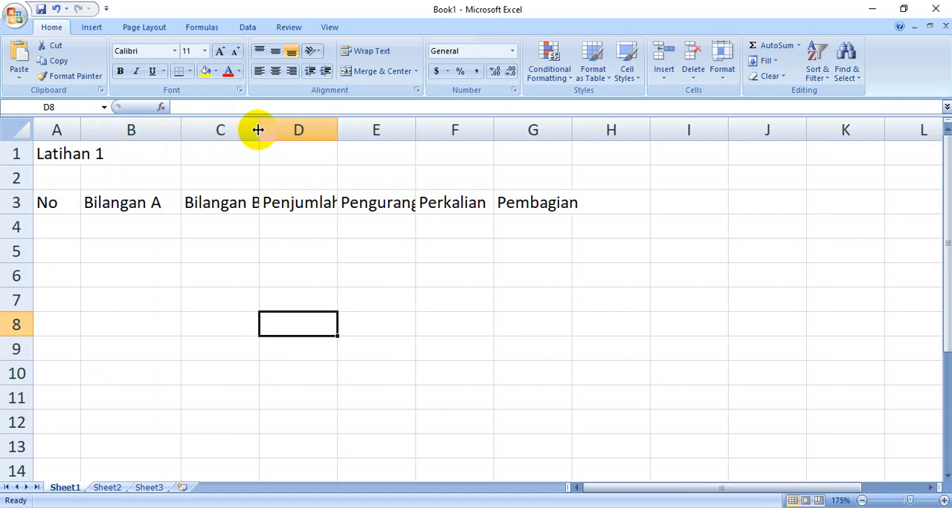
pyautogui.moveTo(259, 130); pyautogui.dragTo(285, 132)
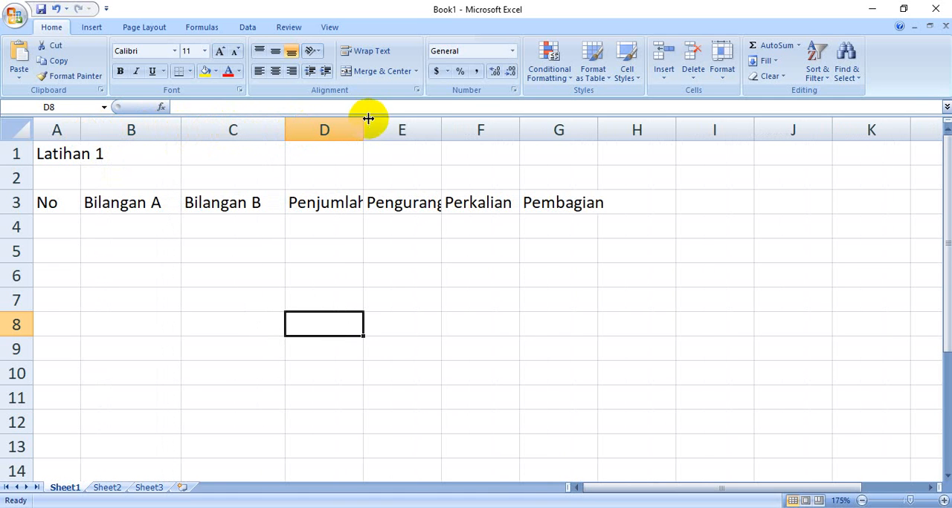
pyautogui.moveTo(363, 130); pyautogui.dragTo(387, 130)
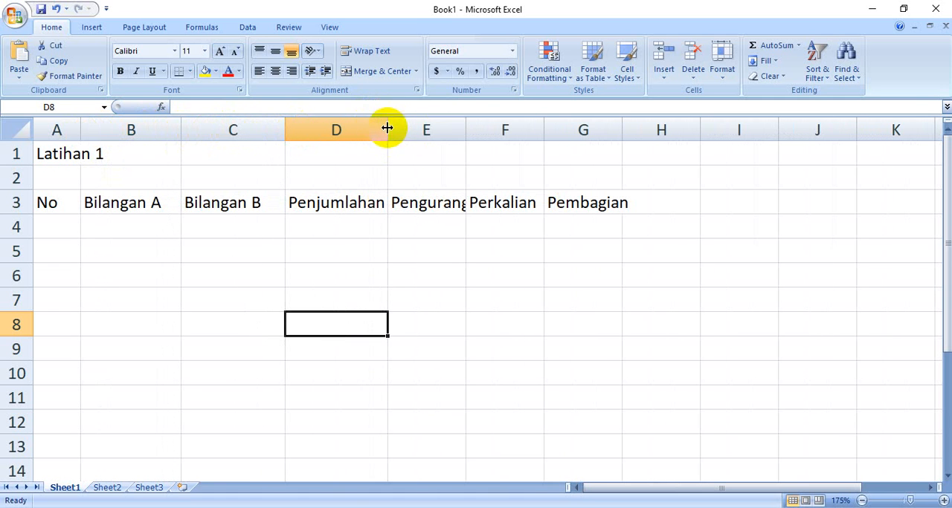
pyautogui.moveTo(463, 131); pyautogui.dragTo(488, 132)
pyautogui.moveTo(568, 127); pyautogui.dragTo(574, 131)
pyautogui.moveTo(657, 125); pyautogui.dragTo(676, 131)
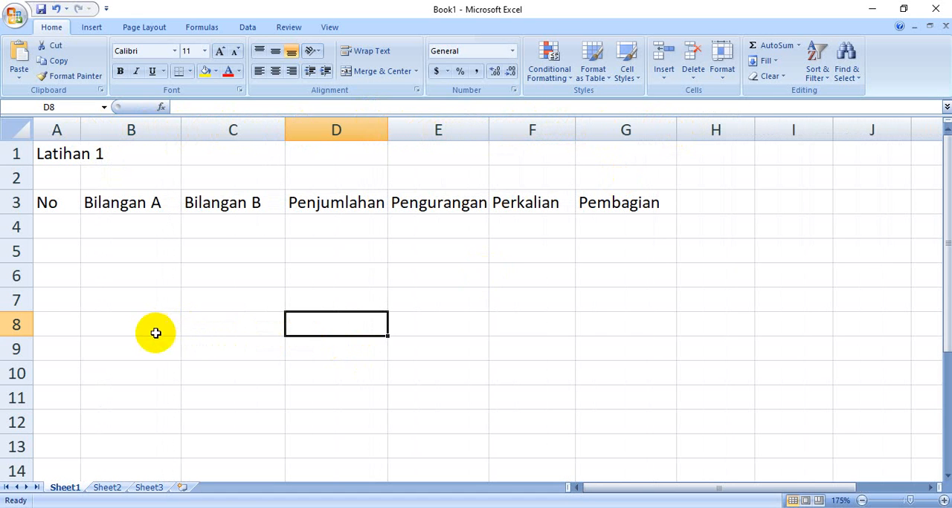
# Number the table rows by entering 1 to 10 in cells A4 to A13 of the No column
pyautogui.scroll(-1, 109, 350)
pyautogui.scroll(1, 106, 347)
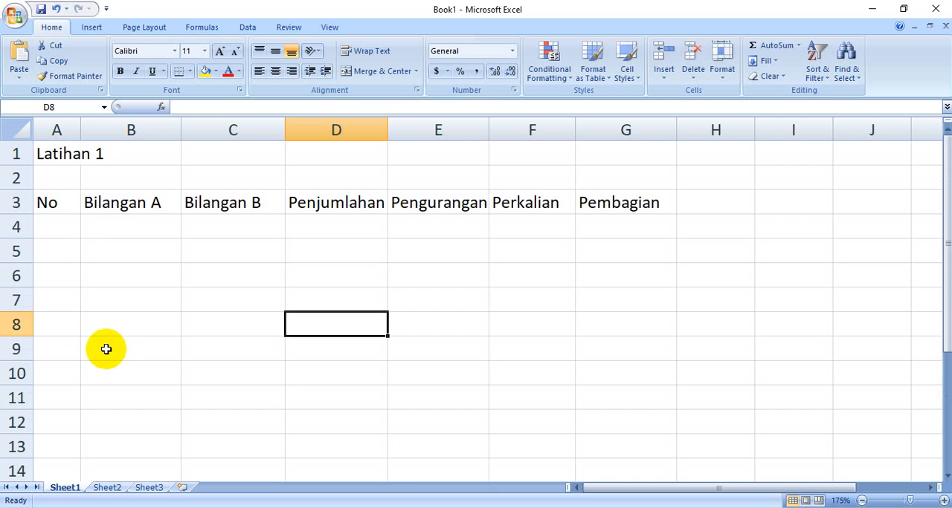
pyautogui.click(61, 225)
pyautogui.write('1')
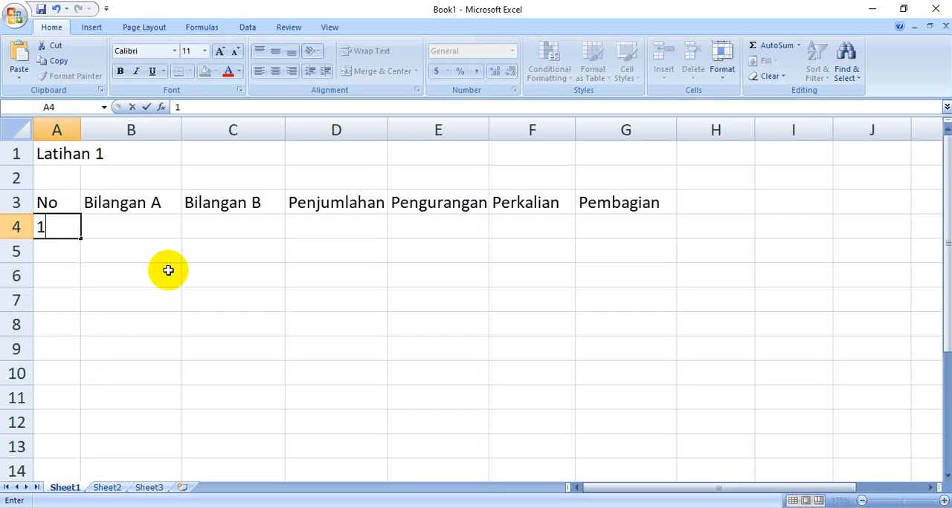
pyautogui.press('Return')
pyautogui.write('2')
pyautogui.press('Return')
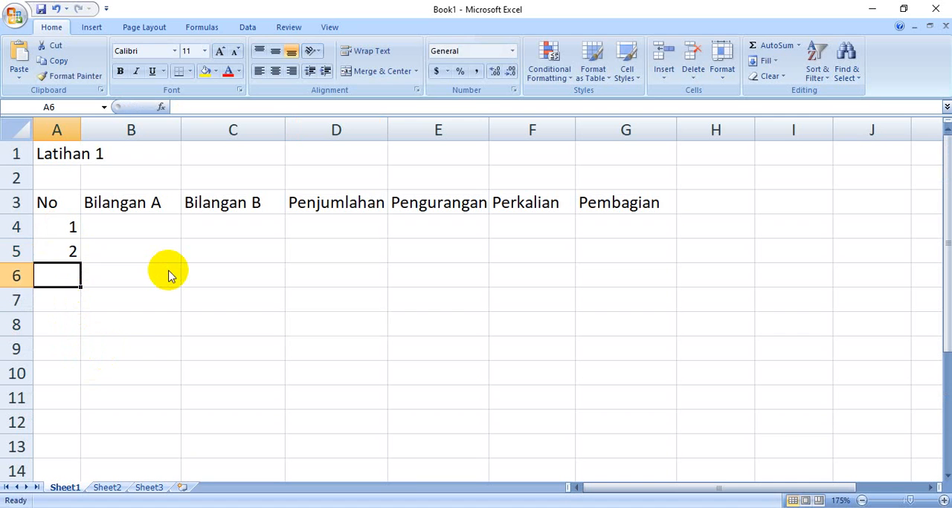
pyautogui.write('3')
pyautogui.press('Return')
pyautogui.write('4')
pyautogui.press('Return')
pyautogui.write('5')
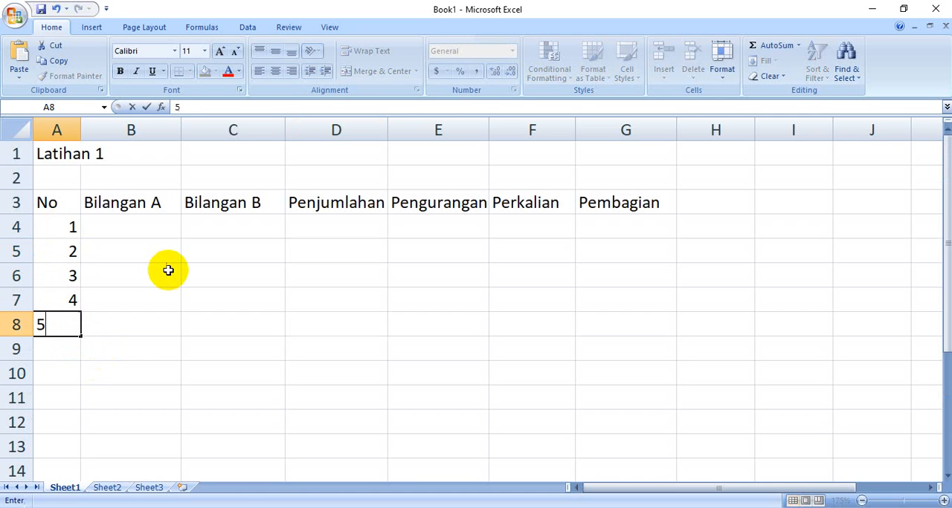
pyautogui.press('Return')
pyautogui.write('6')
pyautogui.press('Return')
pyautogui.write('7')
pyautogui.press('Return')
pyautogui.write('8')
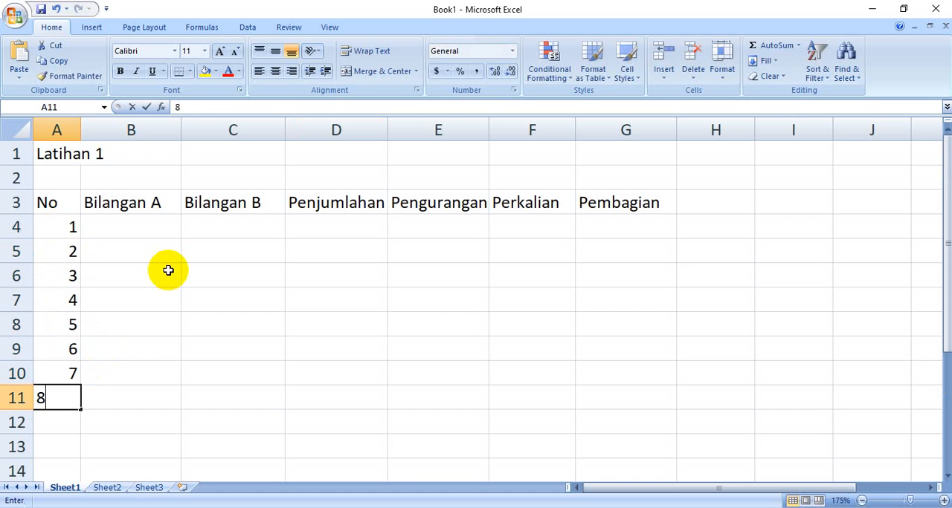
pyautogui.press('Return')
pyautogui.write('9')
pyautogui.press('Return')
pyautogui.write('10')
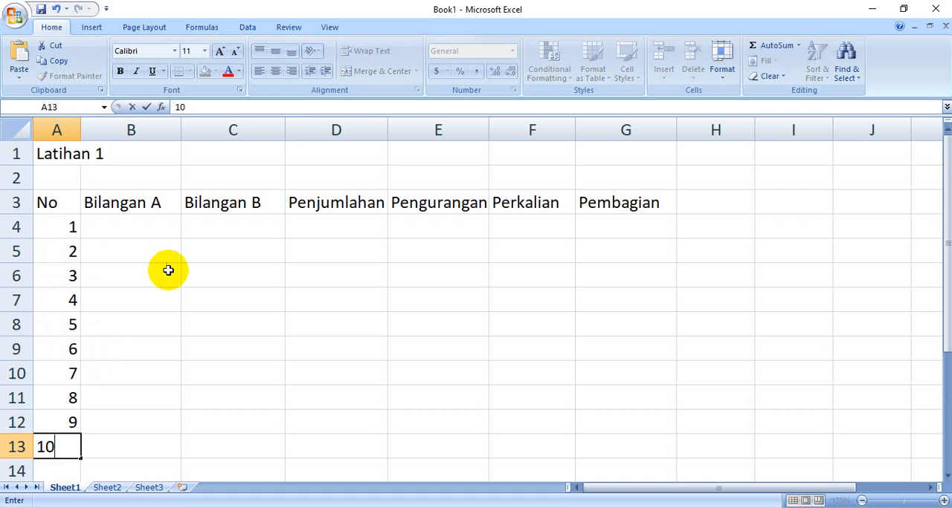
pyautogui.press('Return')
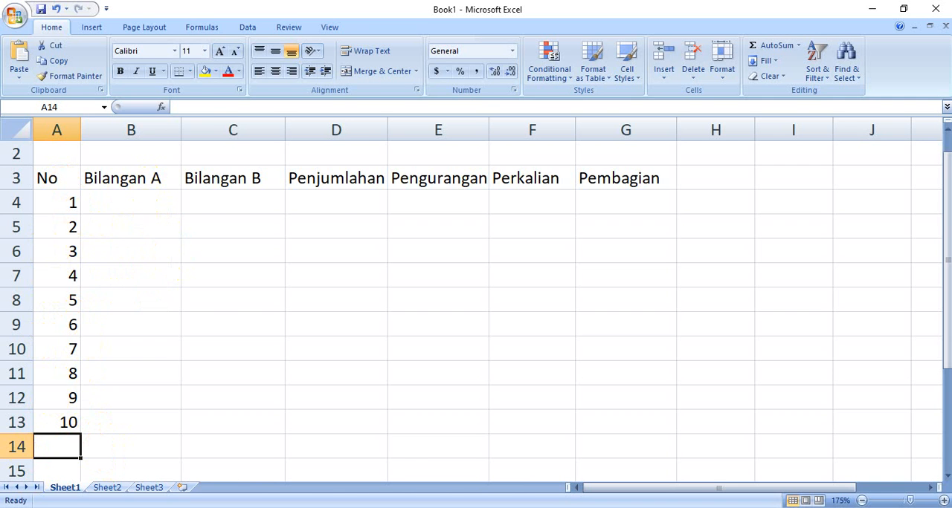
# Check the Word table, enter 10 and 11 in B4 and B5 under Bilangan A, and fill the series down to B13
pyautogui.hotkey('alt', 'Tab')
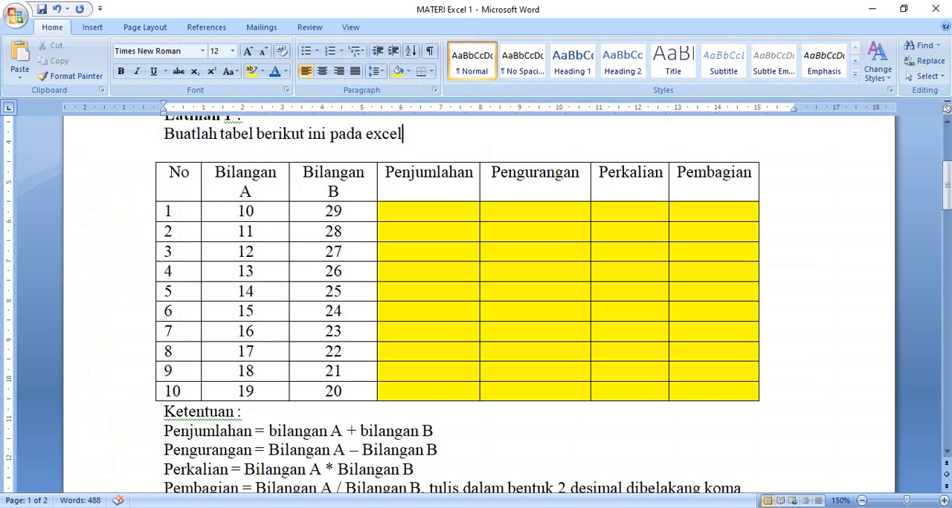
pyautogui.click(577, 487)
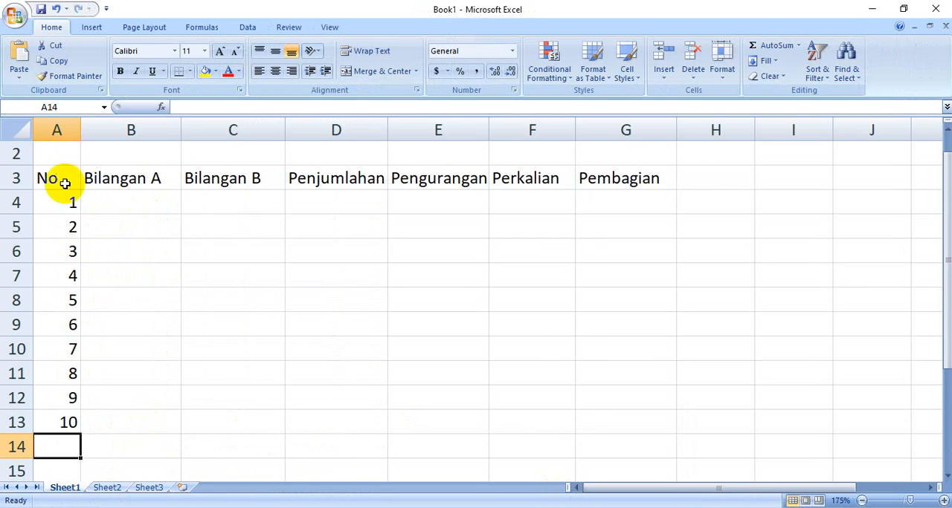
pyautogui.click(136, 202)
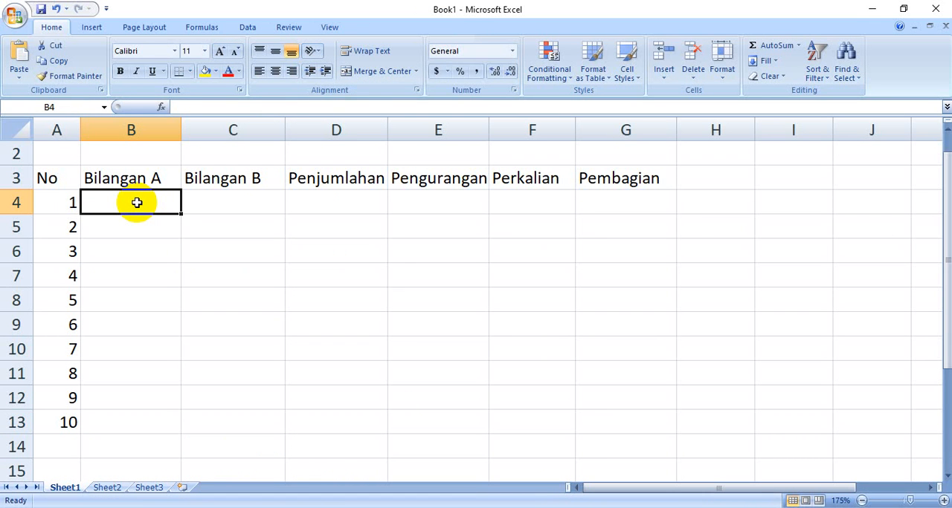
pyautogui.write('10')
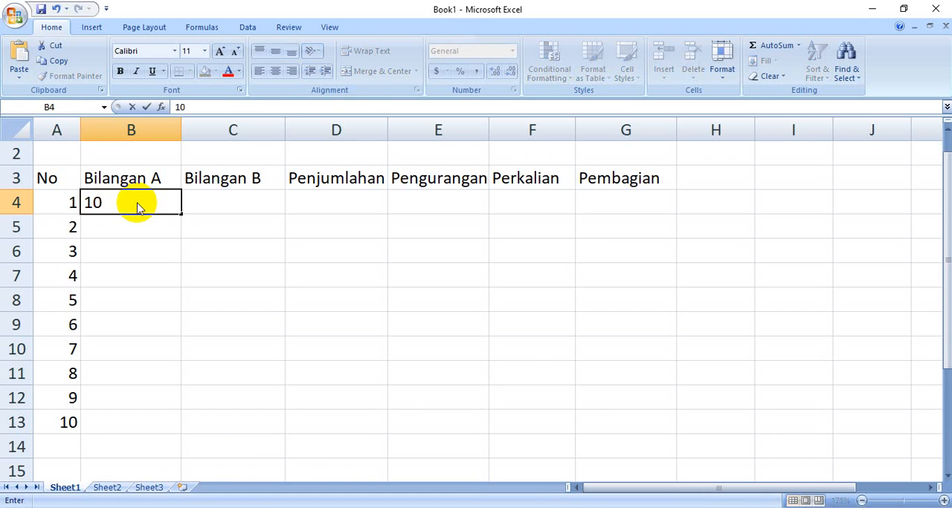
pyautogui.press('Return')
pyautogui.write('11')
pyautogui.press('Return')
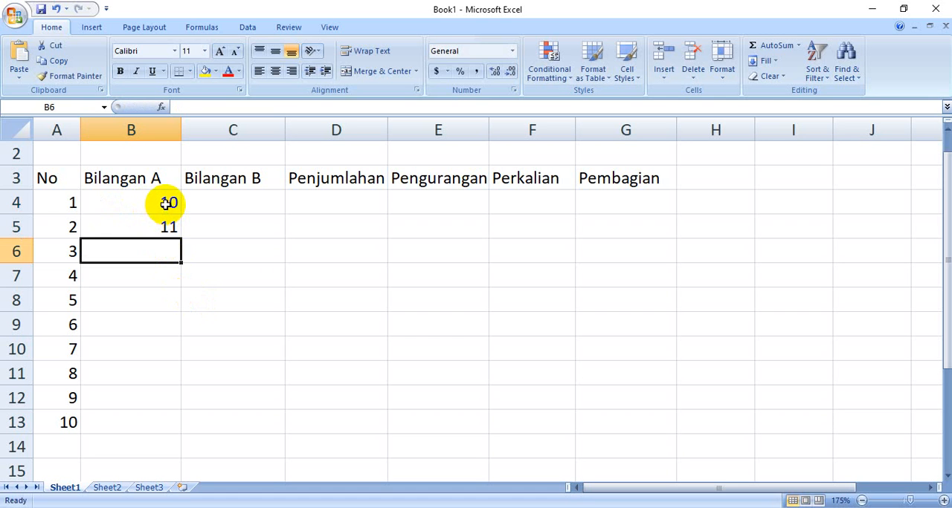
pyautogui.moveTo(167, 203); pyautogui.dragTo(163, 217)
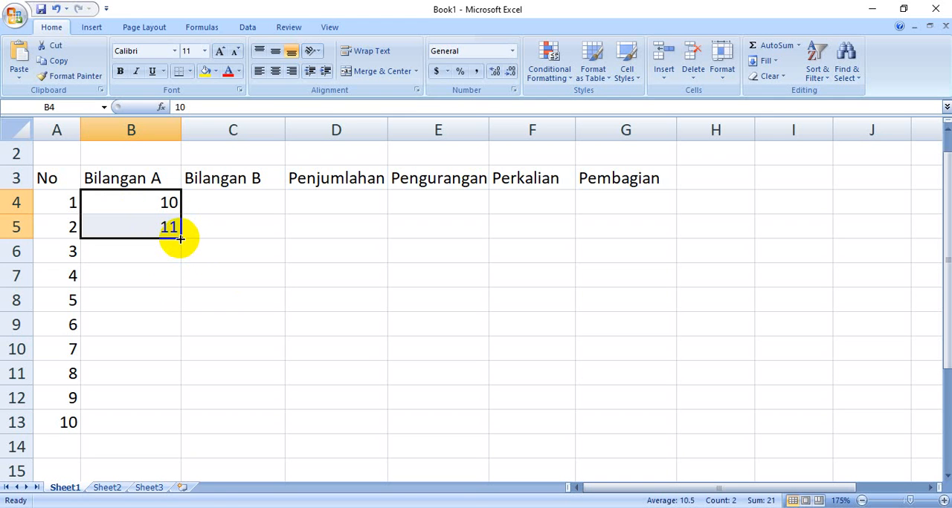
pyautogui.moveTo(180, 238); pyautogui.dragTo(173, 424)
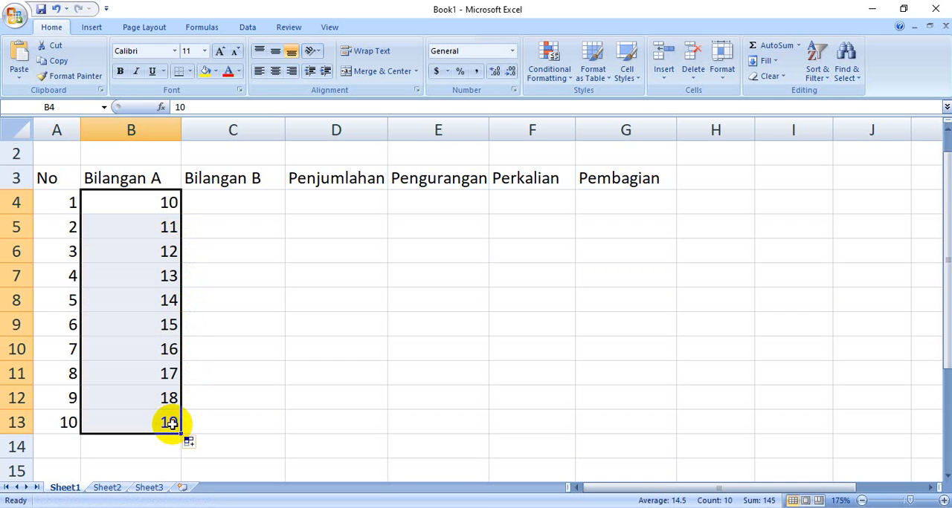
# Enter 25 and 24 in C4 and C5 under Bilangan B and fill the descending series down to C13
pyautogui.click(249, 399)
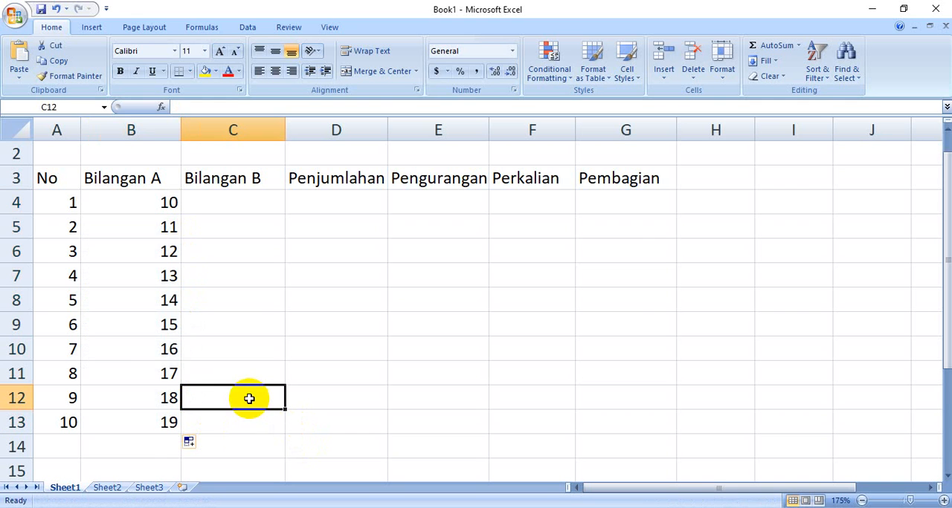
pyautogui.click(224, 203)
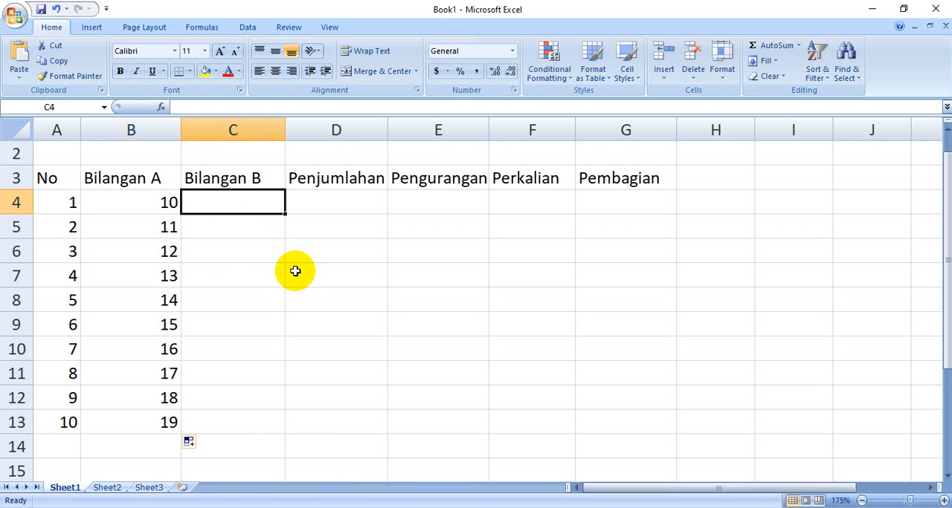
pyautogui.write('25')
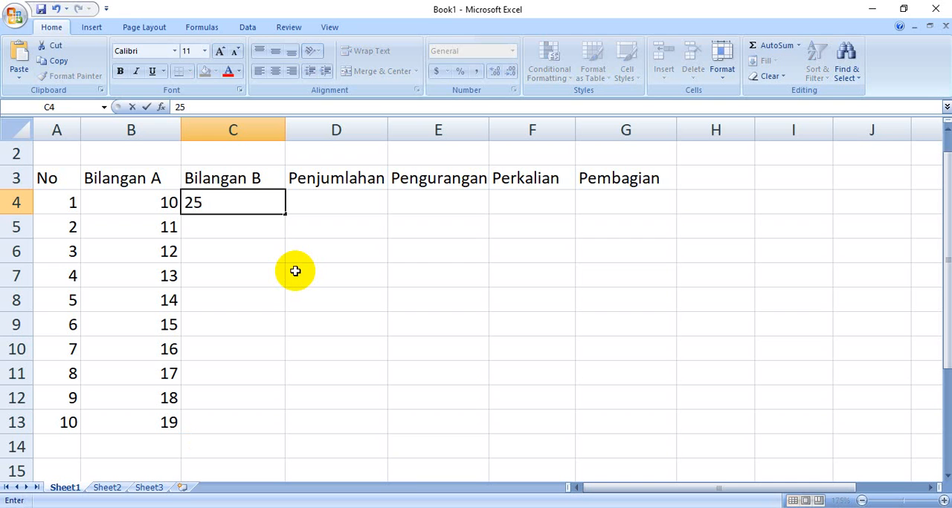
pyautogui.press('Return')
pyautogui.write('24')
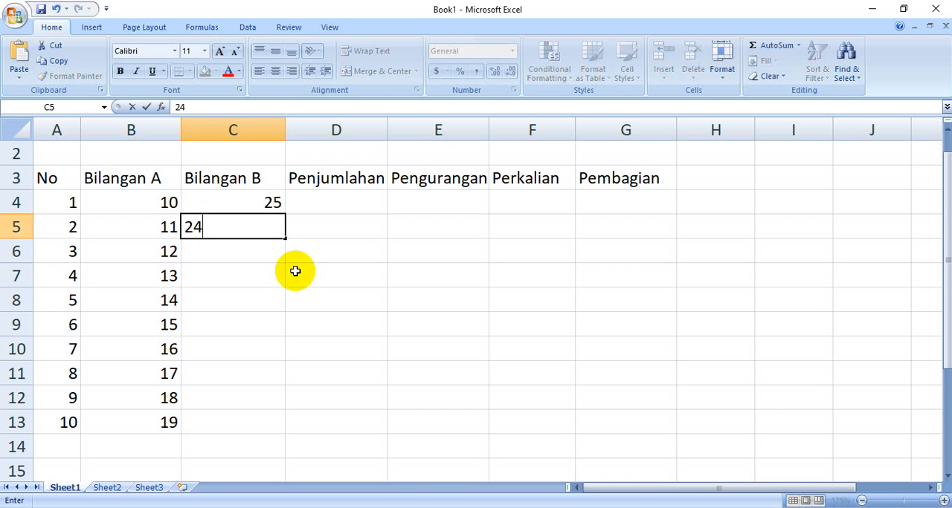
pyautogui.press('Return')
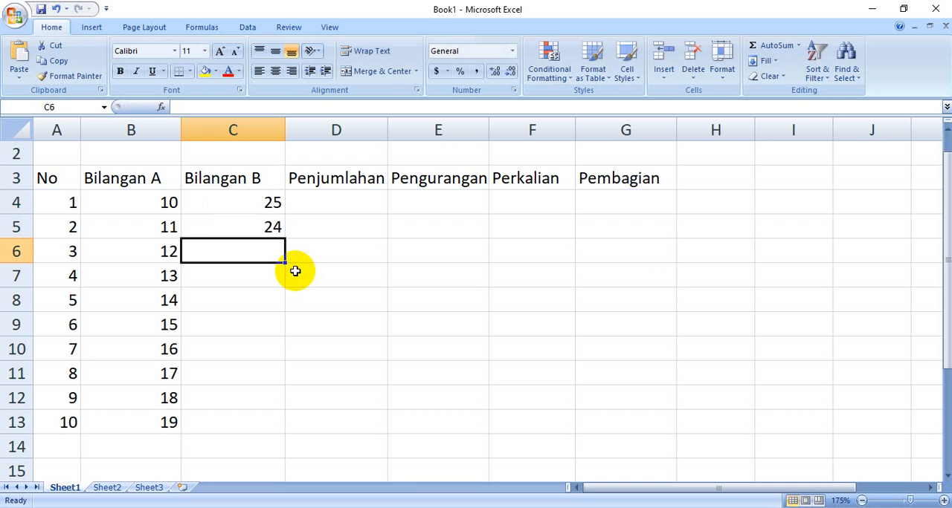
pyautogui.click(275, 205)
pyautogui.moveTo(274, 205); pyautogui.dragTo(285, 425)
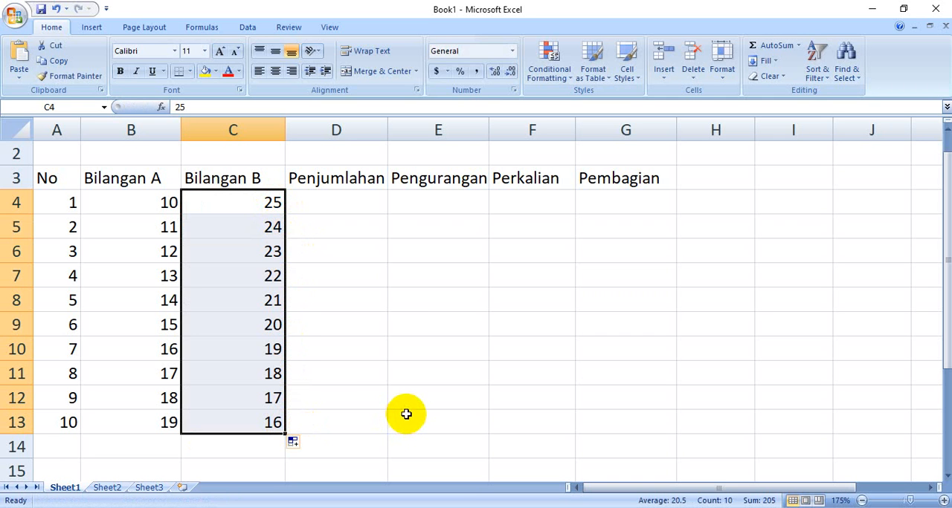
pyautogui.click(332, 396)
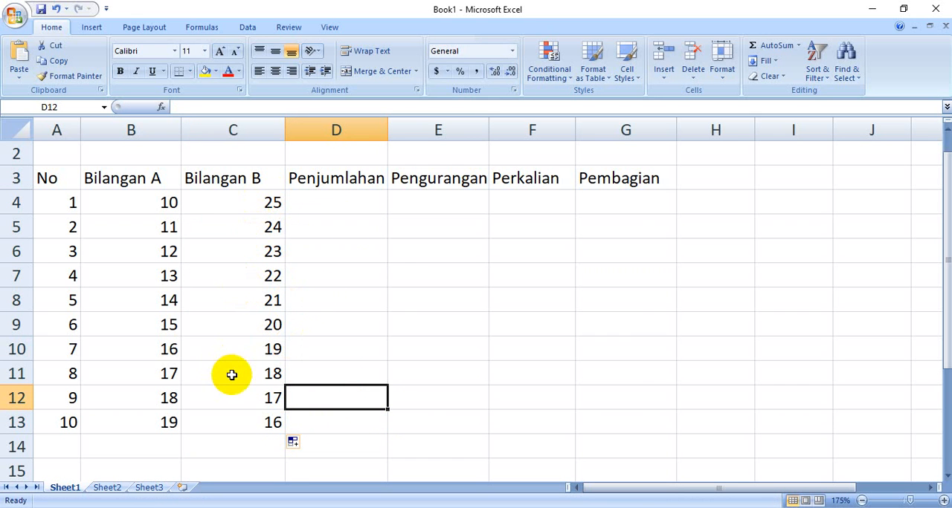
# Check the Penjumlahan column of the Latihan 1 table in Word, and enter =B4+C4 in cell D4 in Excel
pyautogui.click(361, 205)
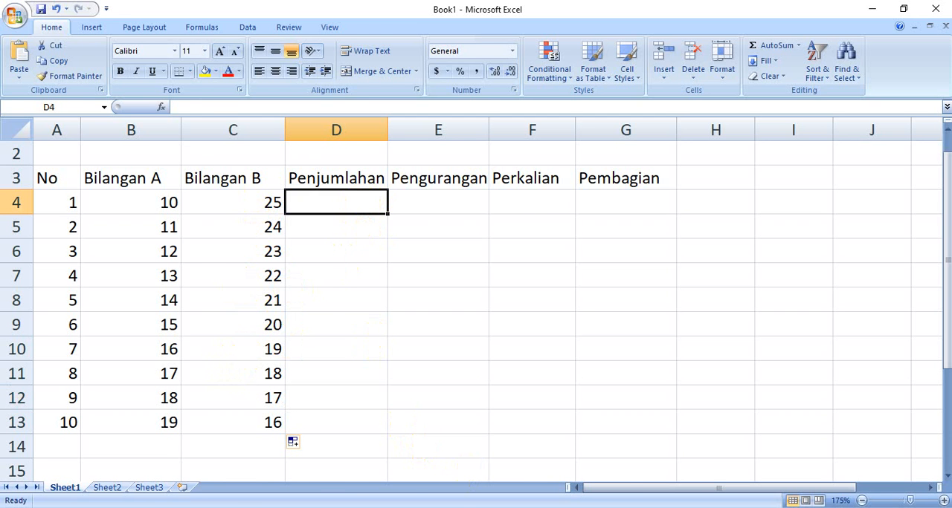
pyautogui.hotkey('alt', 'Tab')
pyautogui.scroll(1, 419, 232)
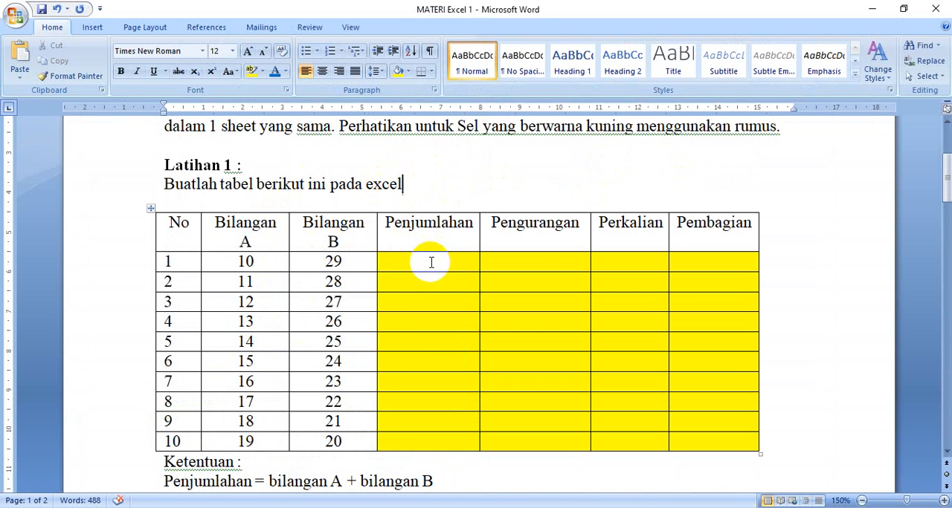
pyautogui.click(429, 261)
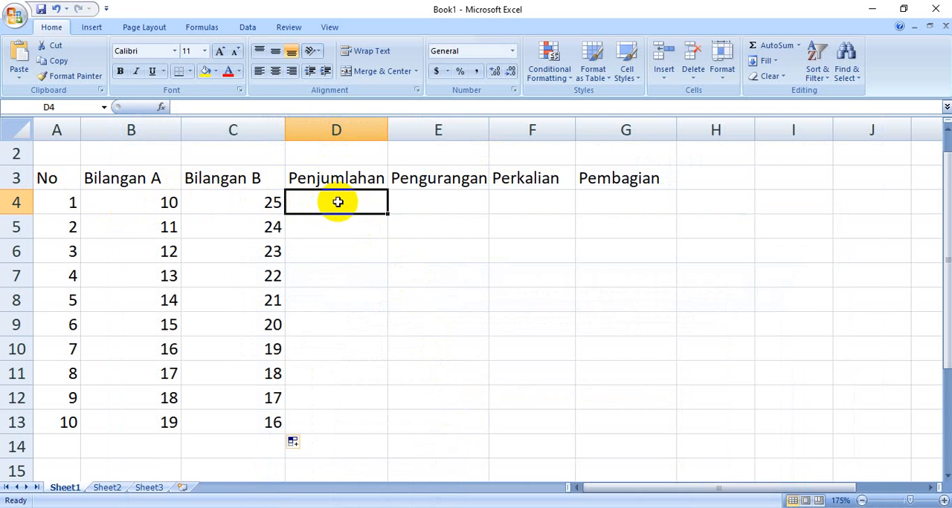
pyautogui.write('=')
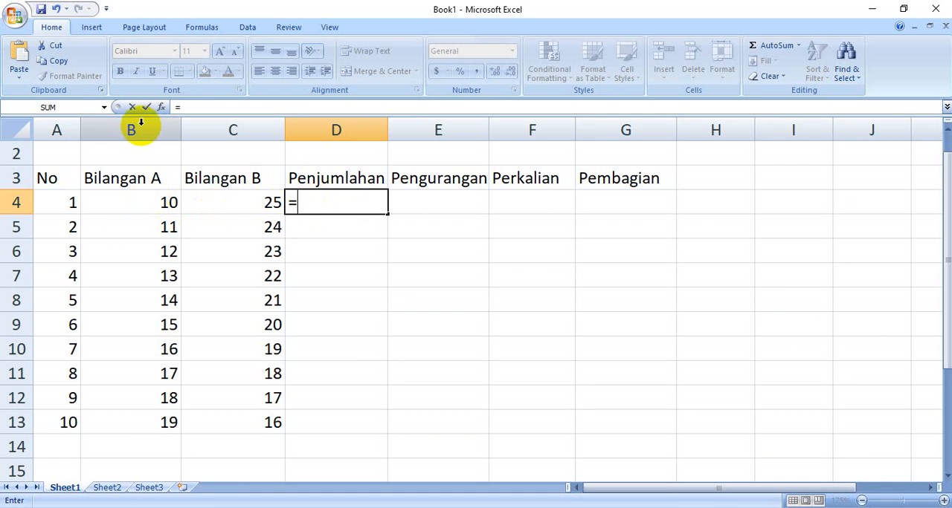
pyautogui.click(143, 205)
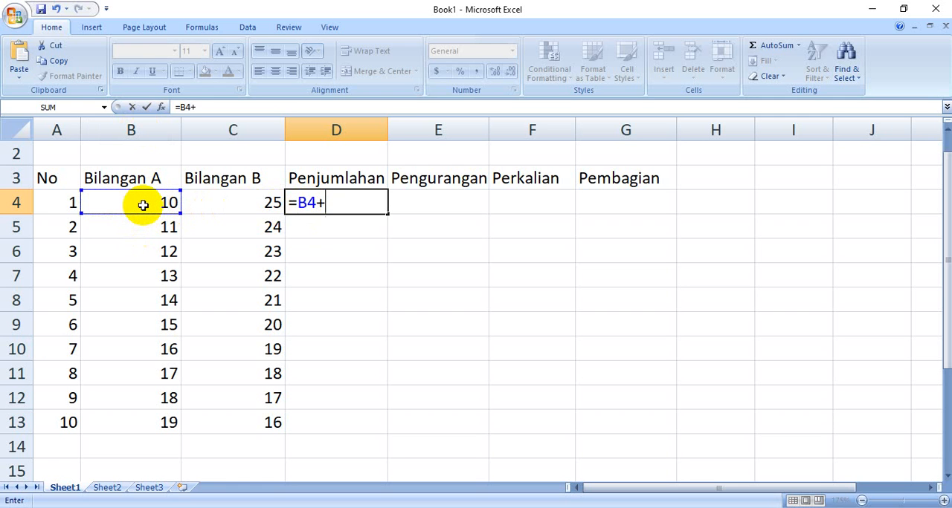
pyautogui.click(241, 205)
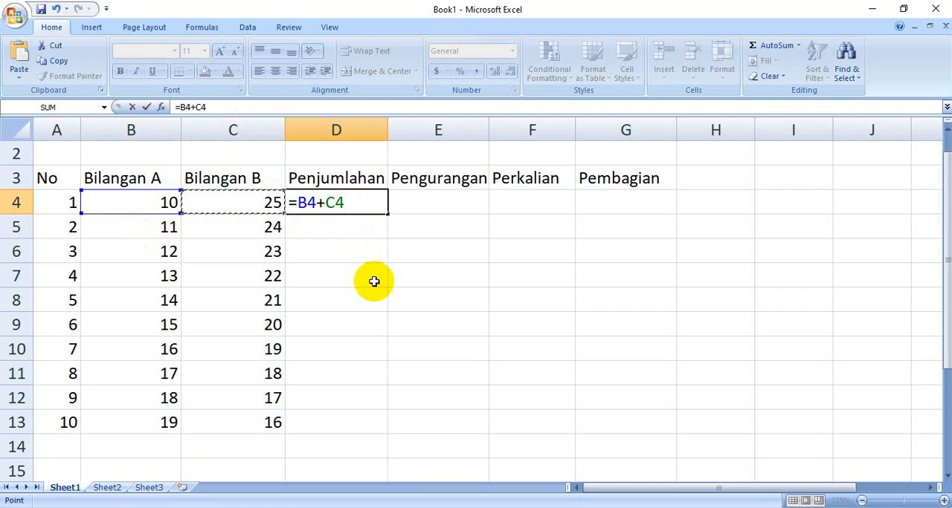
pyautogui.press('Return')
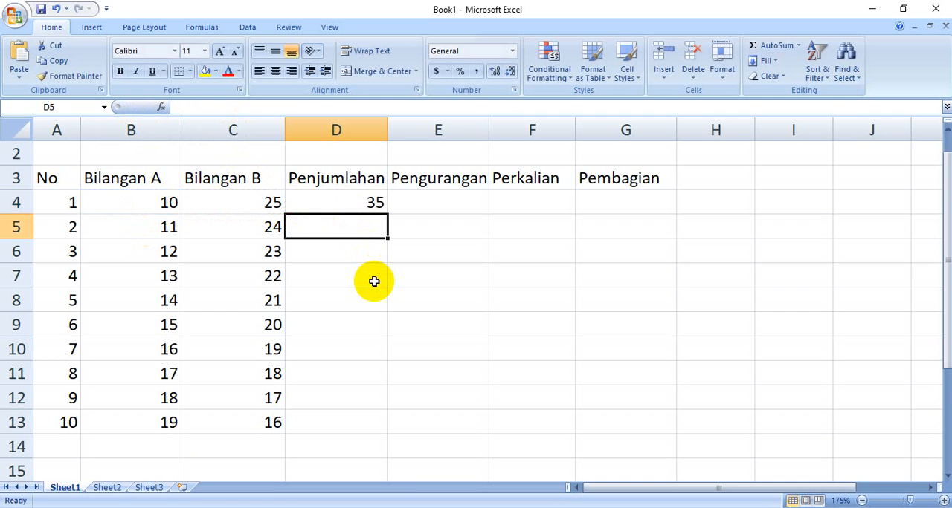
# Fill the addition formula from D4 down to D13 in the Penjumlahan column
pyautogui.click(348, 201)
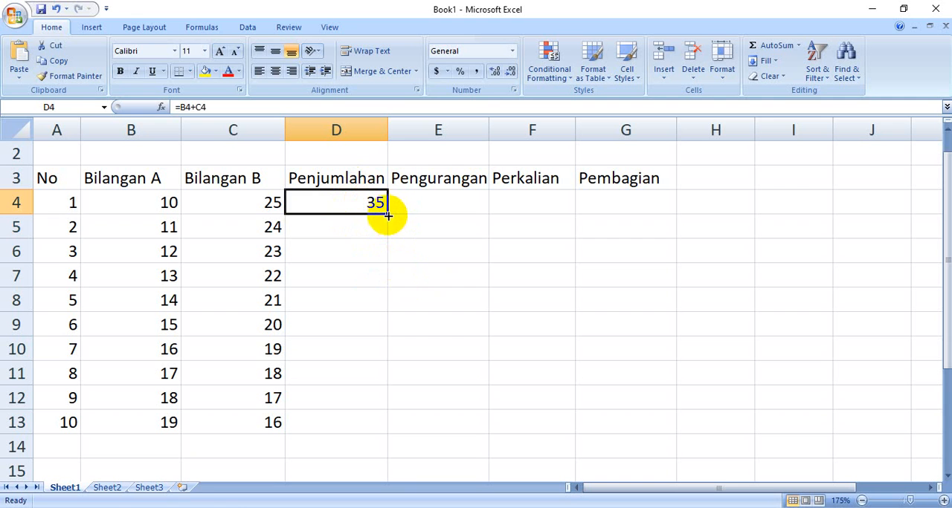
pyautogui.moveTo(387, 215); pyautogui.dragTo(389, 426)
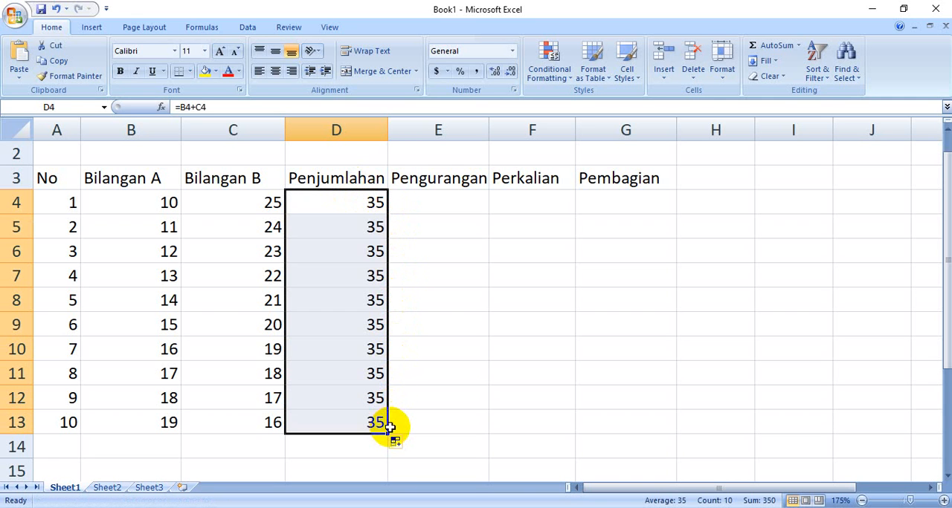
pyautogui.click(420, 388)
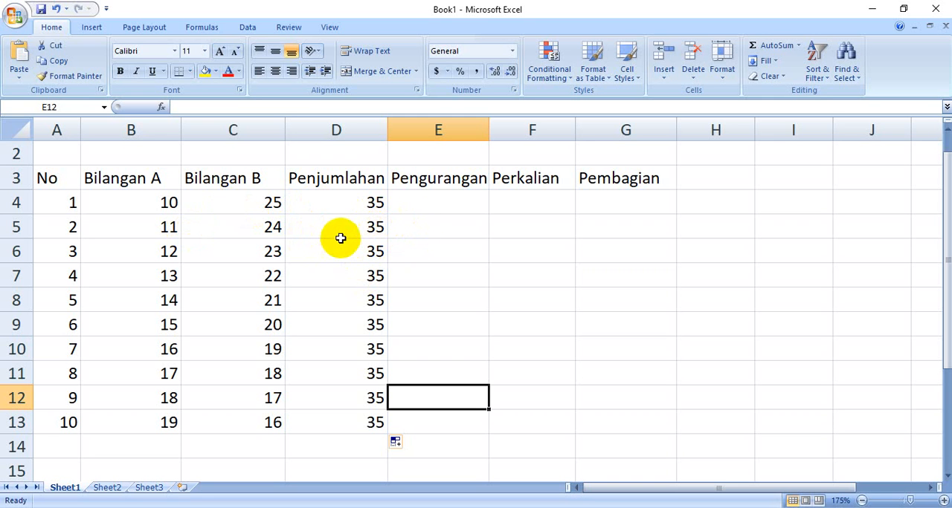
# Enter the subtraction formula =B4-C4 in cell E4 under Pengurangan
pyautogui.click(422, 206)
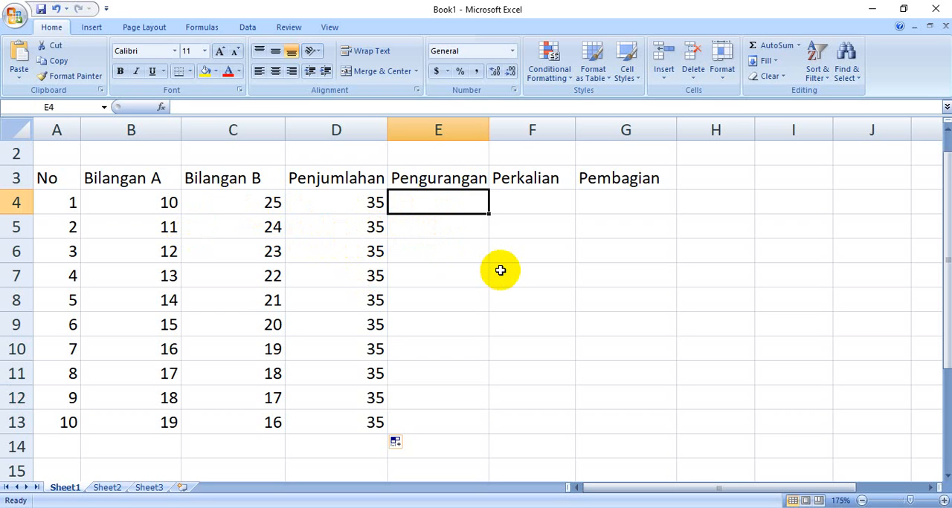
pyautogui.write('=')
pyautogui.click(120, 193)
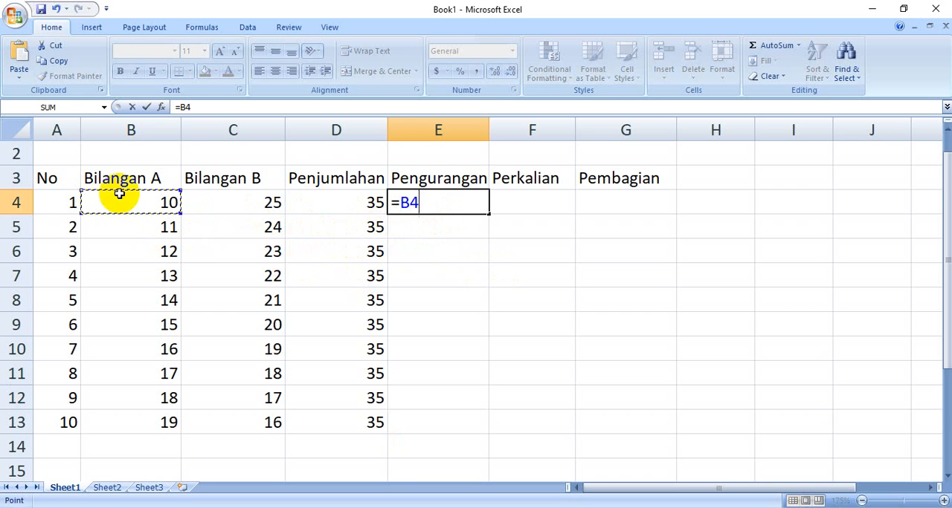
pyautogui.click(239, 199)
pyautogui.press('Return')
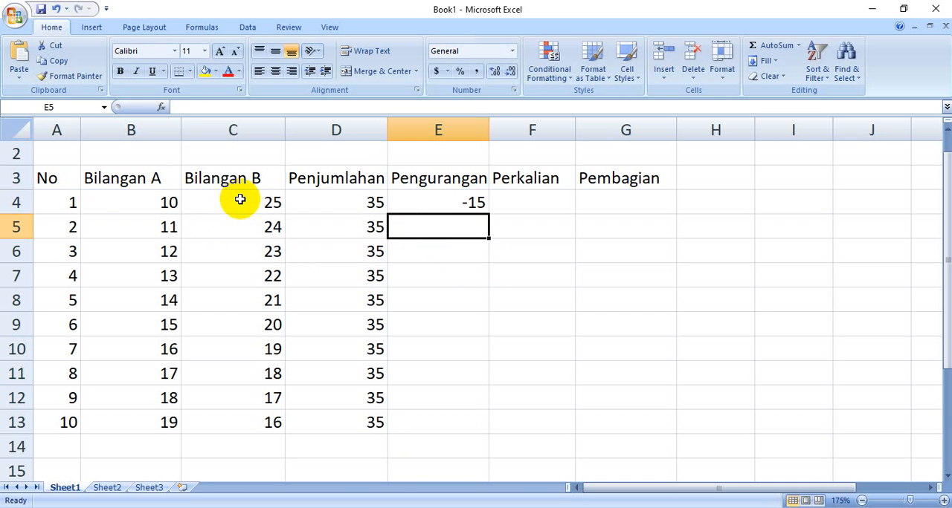
# Copy the subtraction formula in E4 and paste it into cells E5 to E13
pyautogui.click(466, 206)
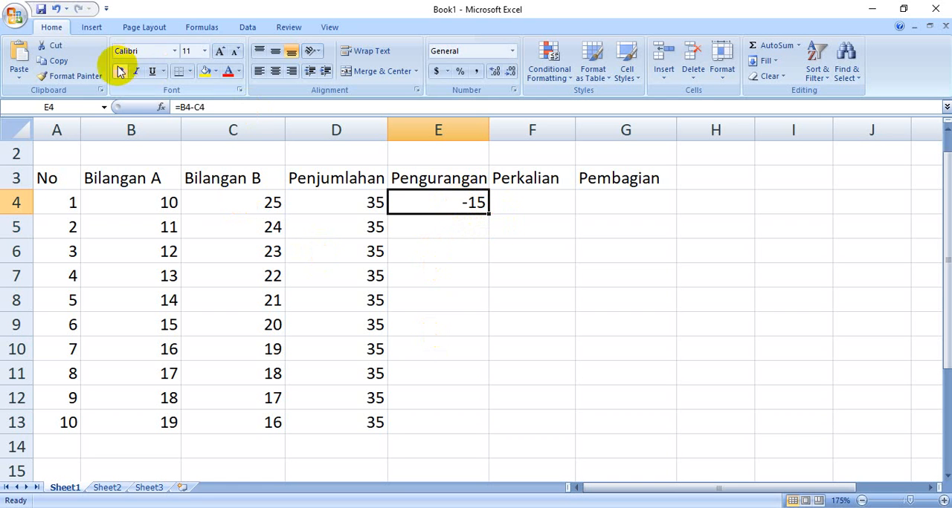
pyautogui.click(52, 62)
pyautogui.moveTo(440, 228); pyautogui.dragTo(438, 418)
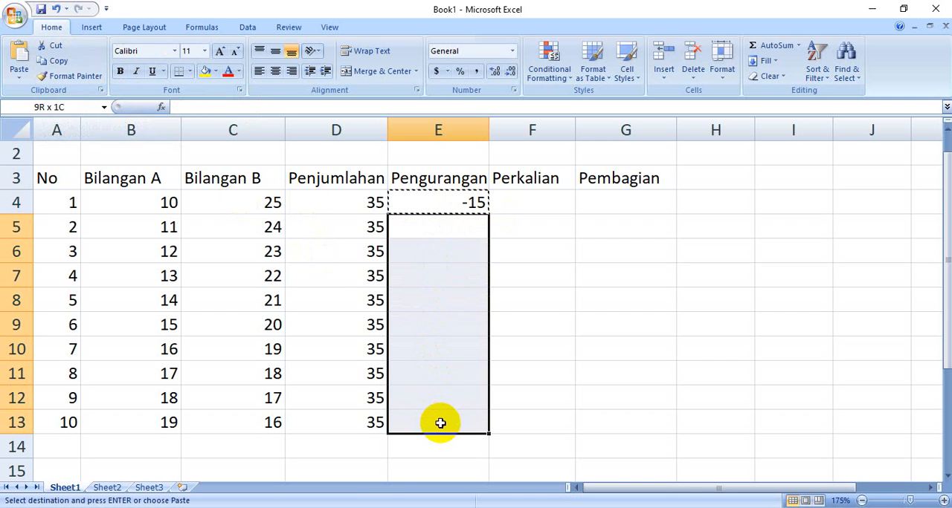
pyautogui.click(19, 56)
pyautogui.click(527, 299)
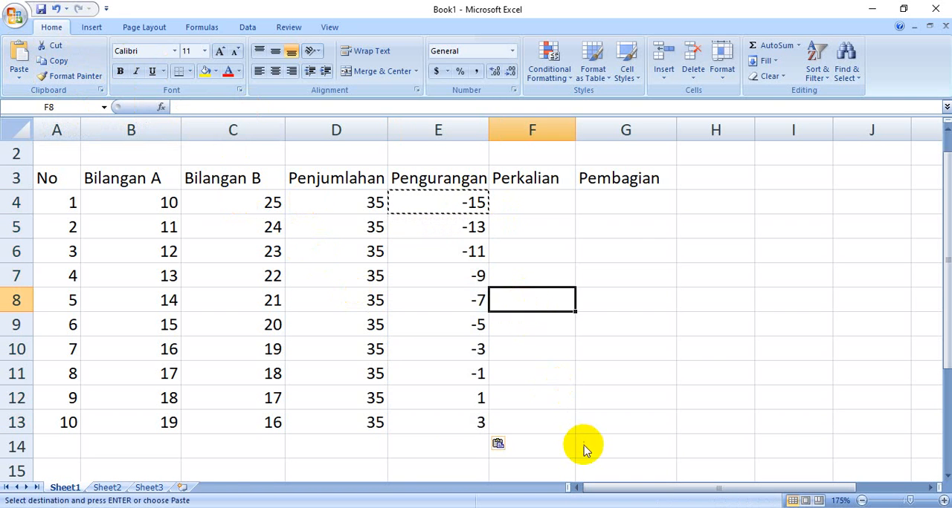
# Enter the multiplication formula =B4*C4 in F4 under Perkalian and fill it down to F13
pyautogui.click(533, 207)
pyautogui.write('=')
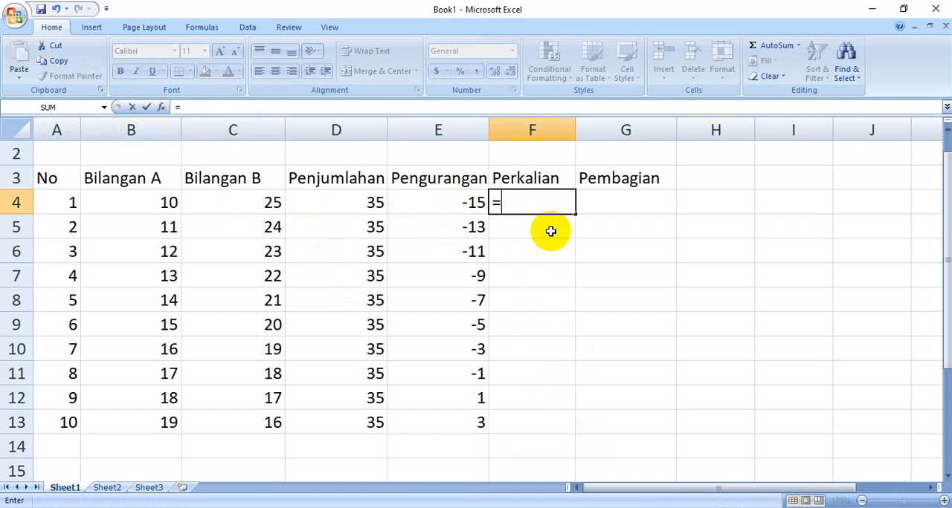
pyautogui.click(150, 199)
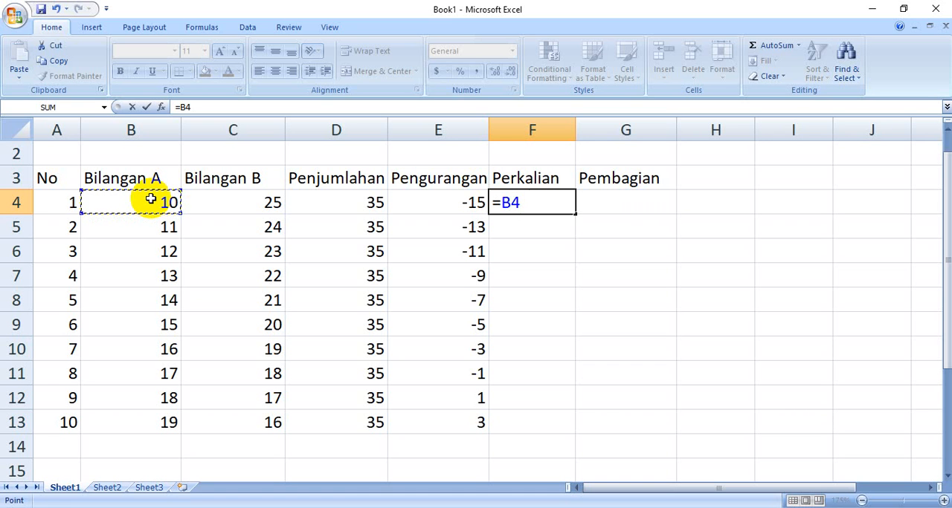
pyautogui.write('*')
pyautogui.click(212, 203)
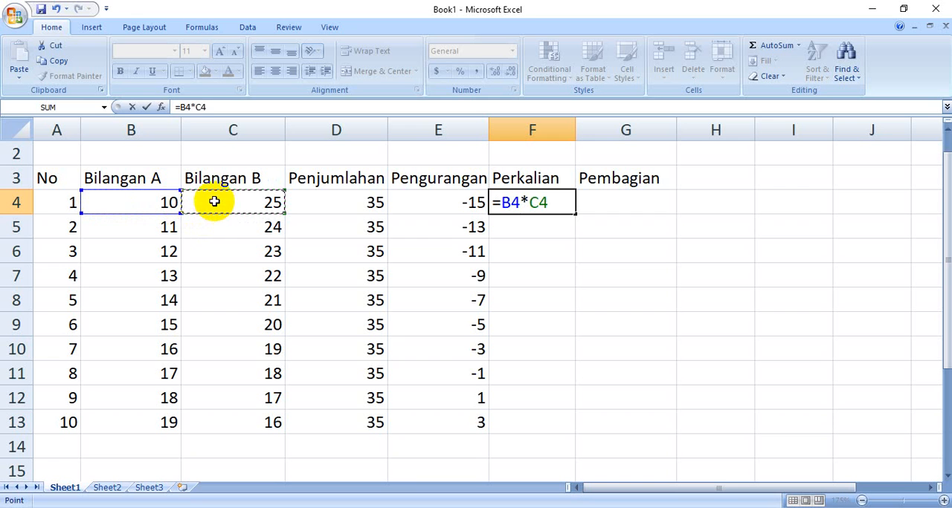
pyautogui.press('Return')
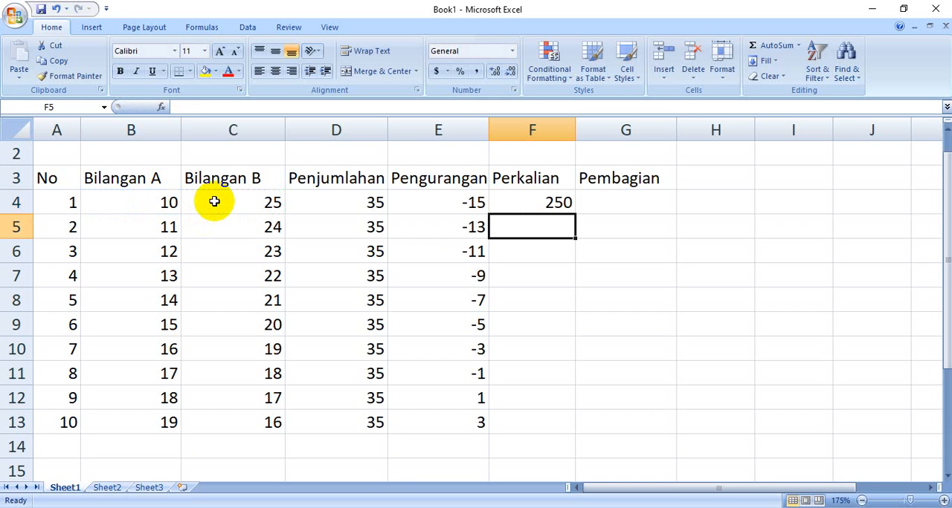
pyautogui.click(558, 202)
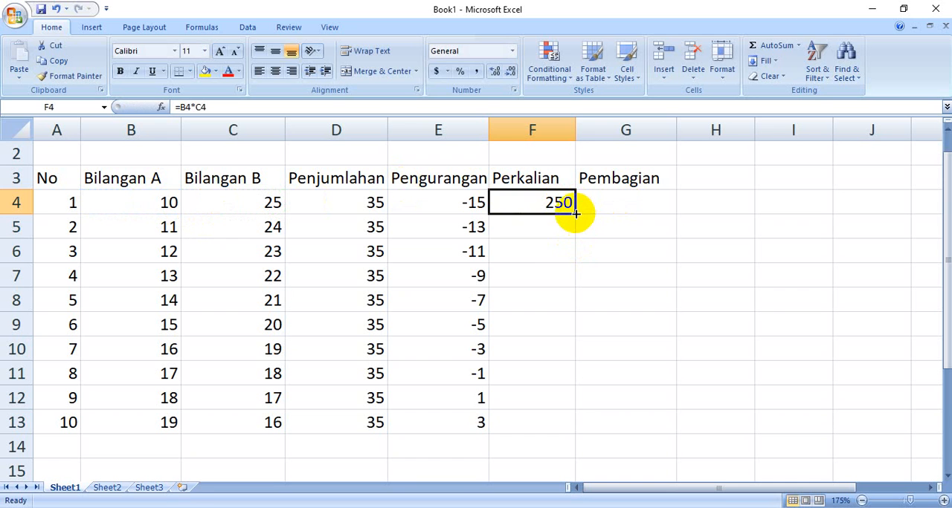
pyautogui.moveTo(575, 213); pyautogui.dragTo(586, 428)
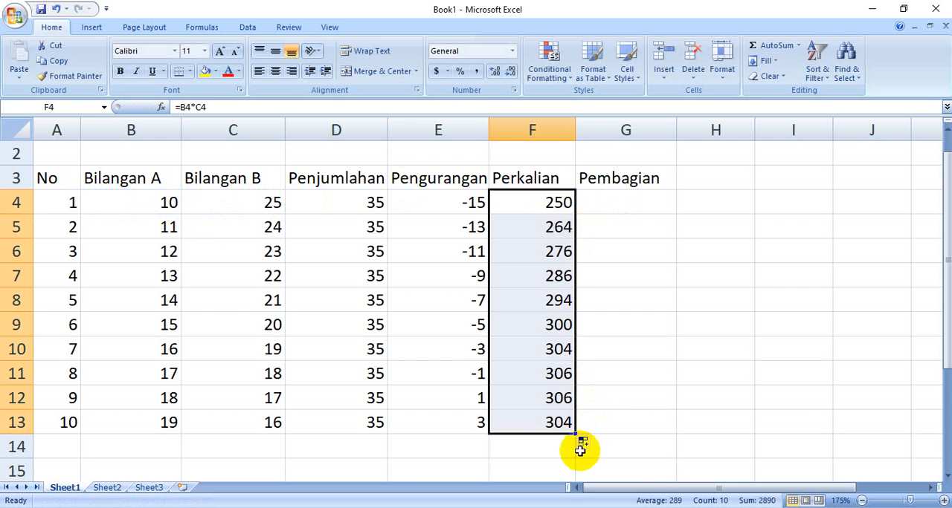
# Enter the division formula =B4/C4 in G4 under Pembagian and fill it down to G13
pyautogui.click(606, 202)
pyautogui.write('=')
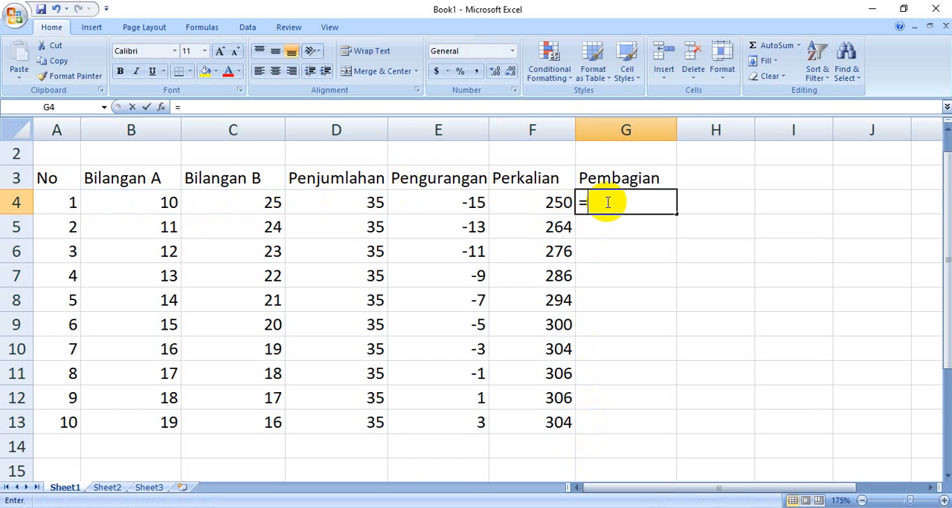
pyautogui.click(157, 200)
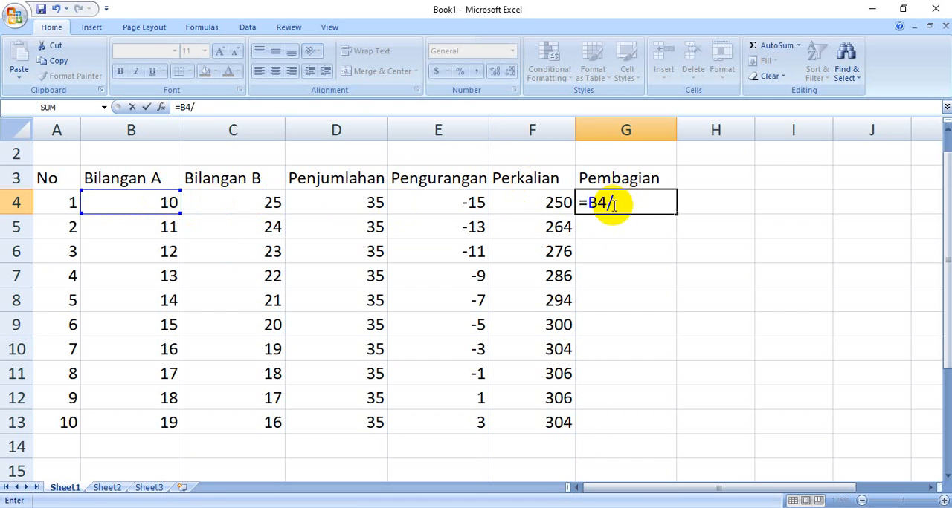
pyautogui.click(255, 207)
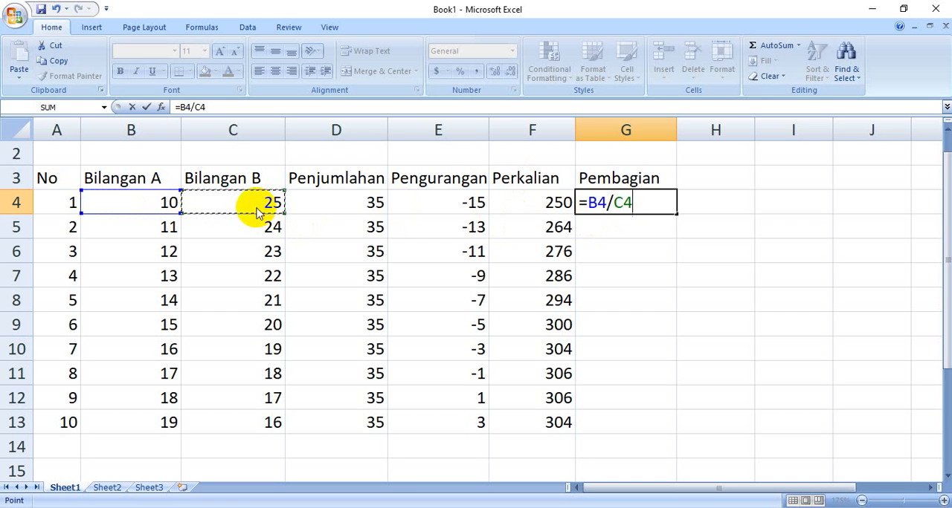
pyautogui.press('Return')
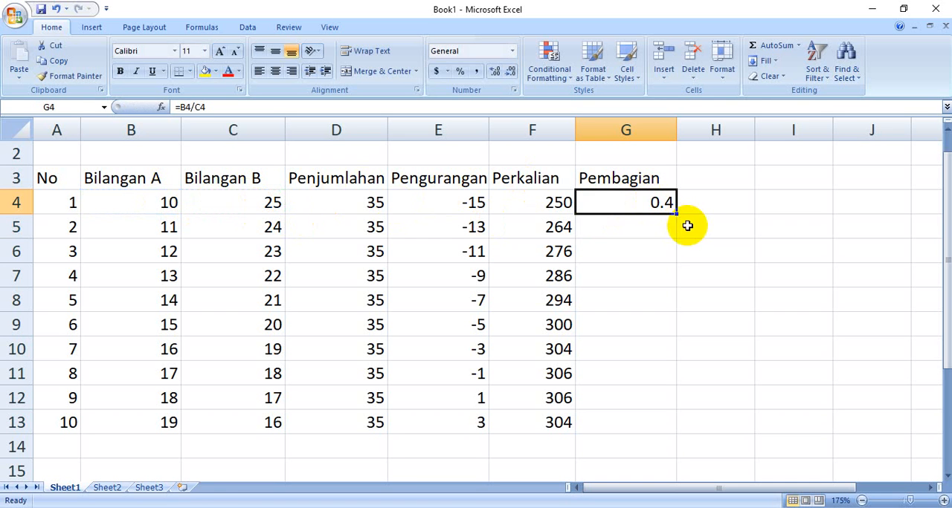
pyautogui.moveTo(676, 213); pyautogui.dragTo(702, 430)
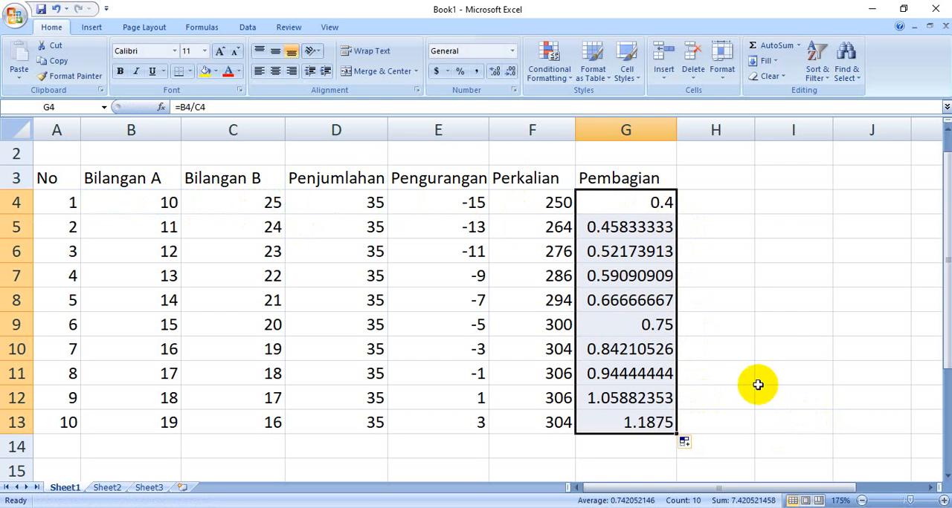
pyautogui.scroll(1, 758, 357)
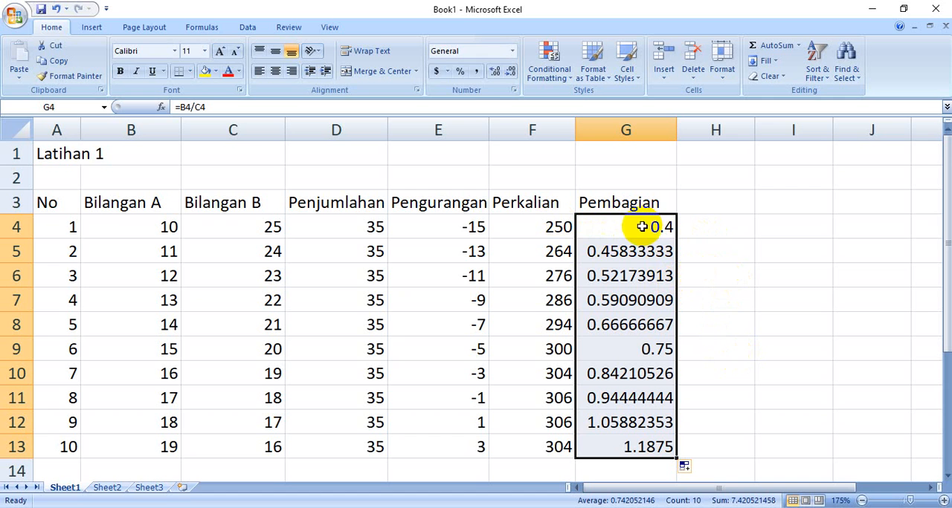
# Format the Pembagian results in G4:G13 to show two decimal places
pyautogui.click(495, 71)
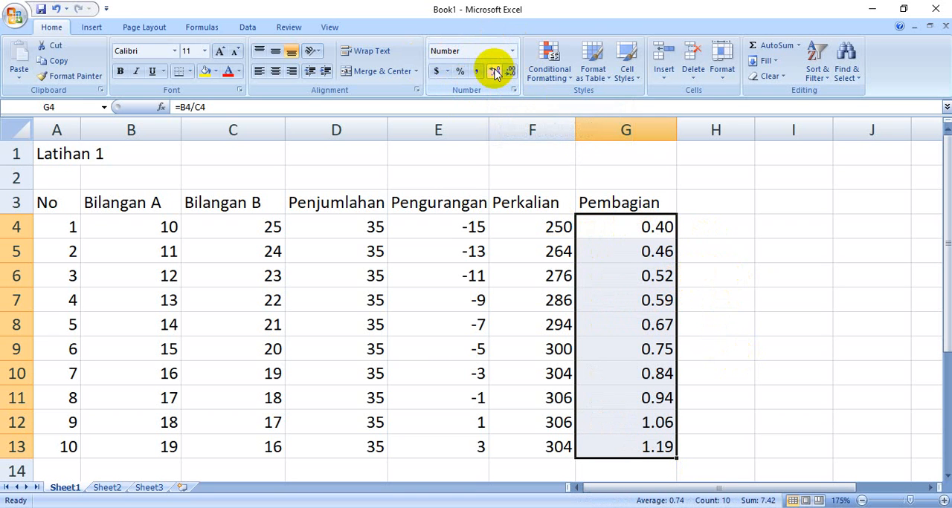
pyautogui.click(495, 71)
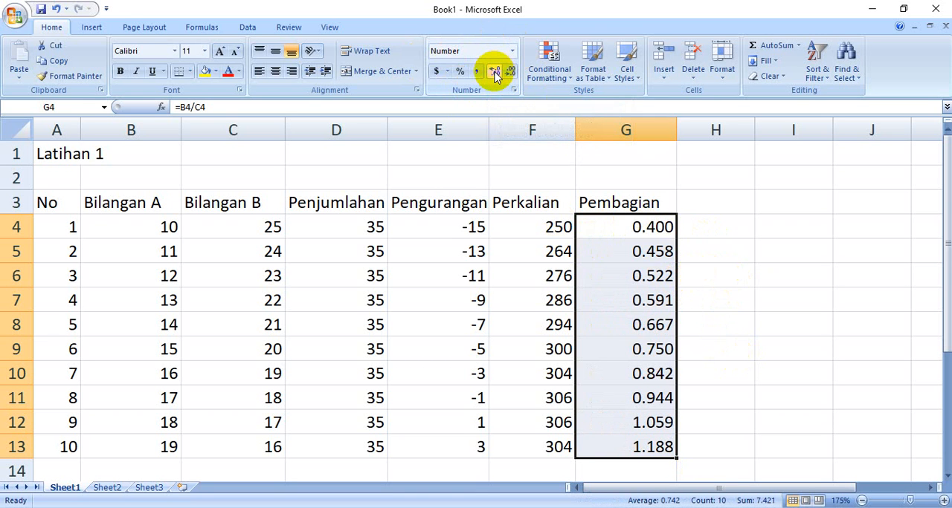
pyautogui.click(495, 71)
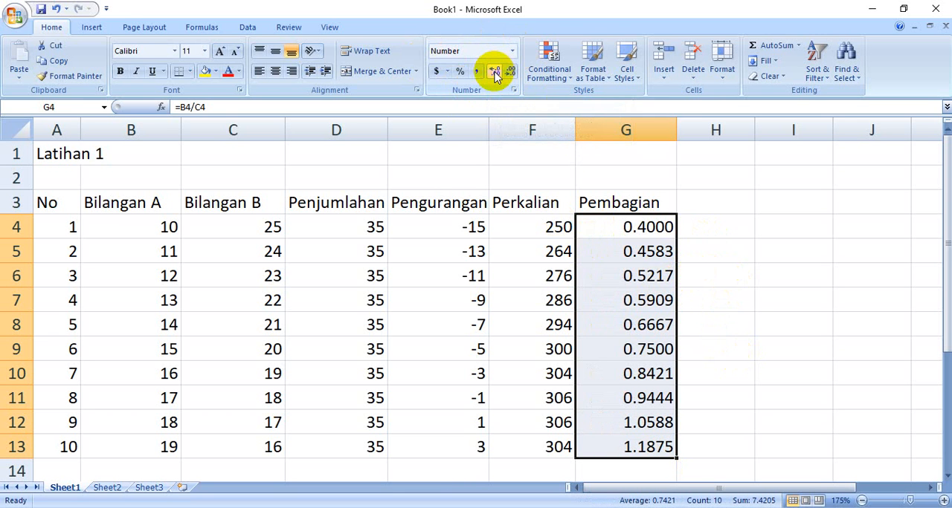
pyautogui.click(495, 72)
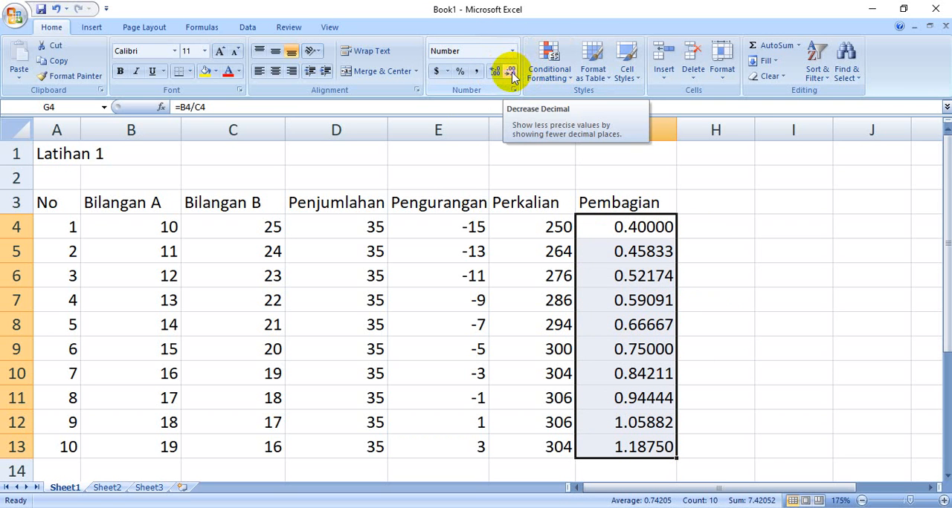
pyautogui.click(511, 74)
pyautogui.click(511, 75)
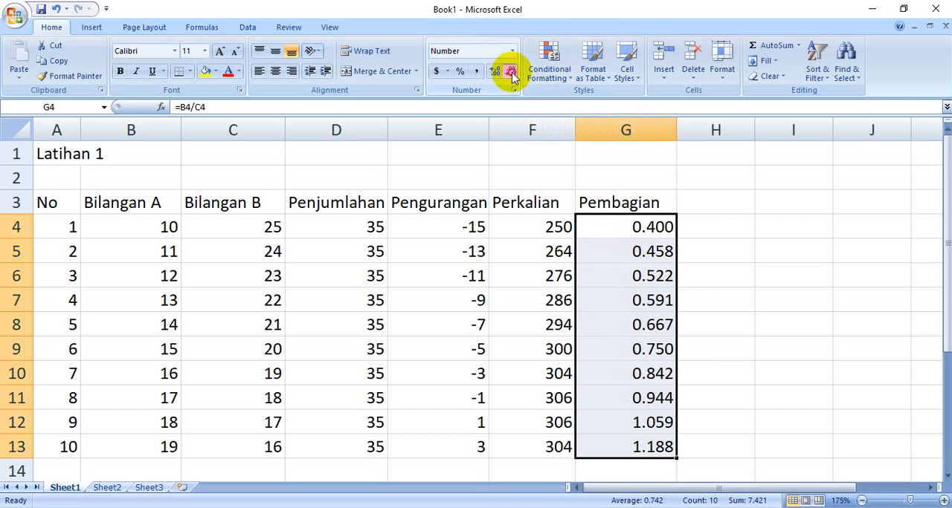
pyautogui.click(512, 74)
pyautogui.click(749, 276)
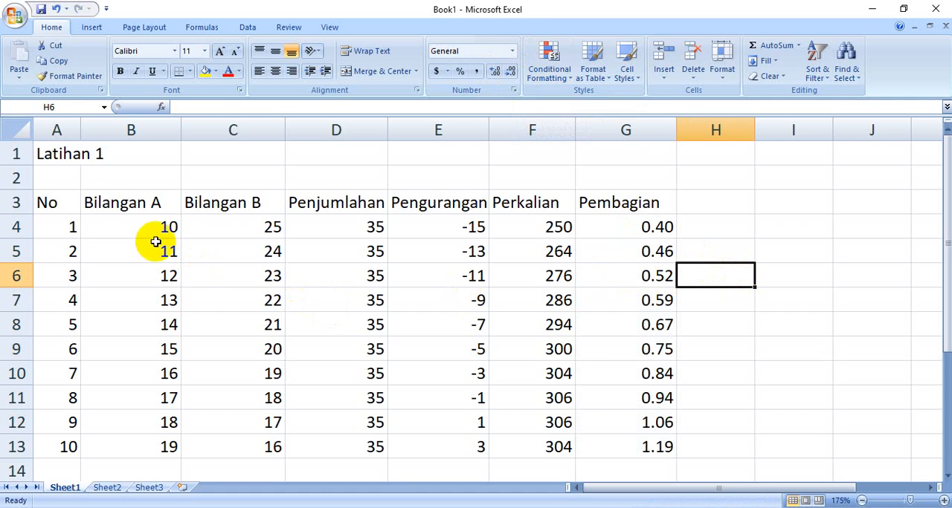
# Apply all borders to the table in A3:G13 and center its contents horizontally
pyautogui.moveTo(67, 203); pyautogui.dragTo(605, 449)
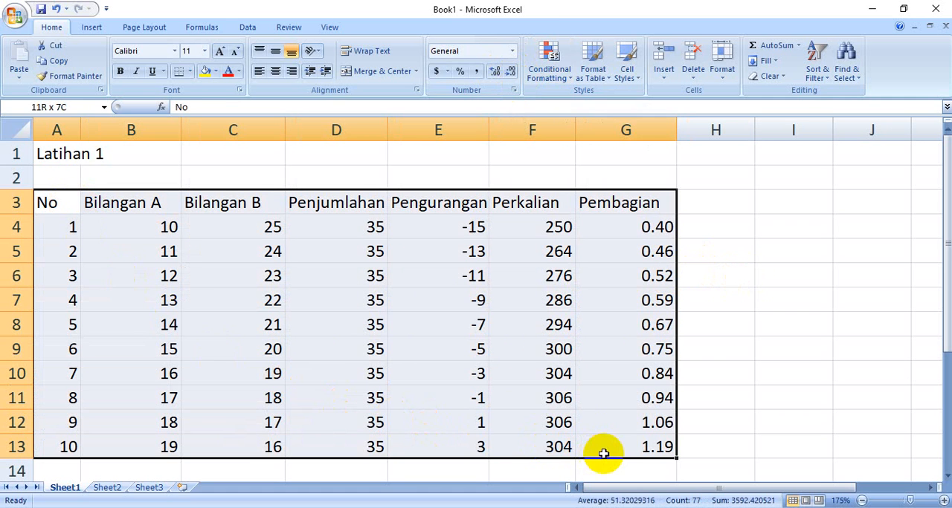
pyautogui.click(190, 71)
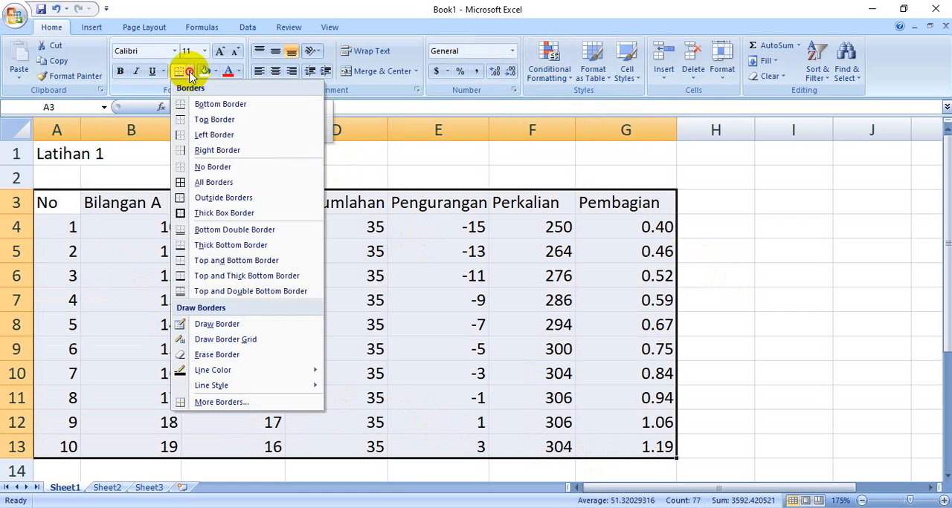
pyautogui.click(212, 182)
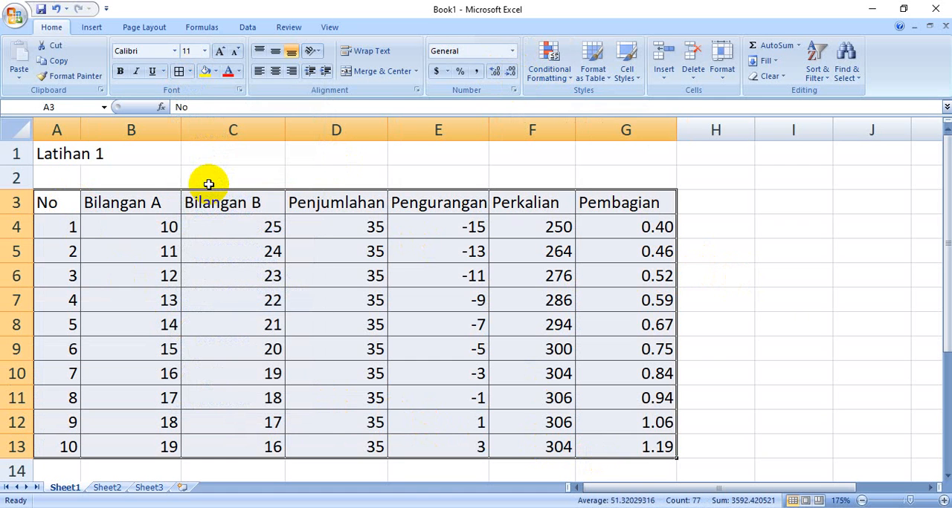
pyautogui.click(275, 78)
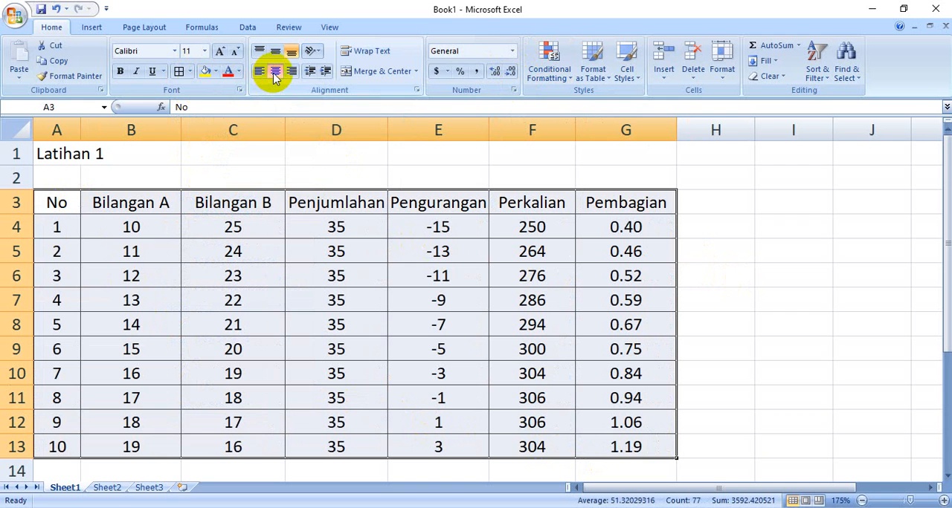
pyautogui.click(747, 323)
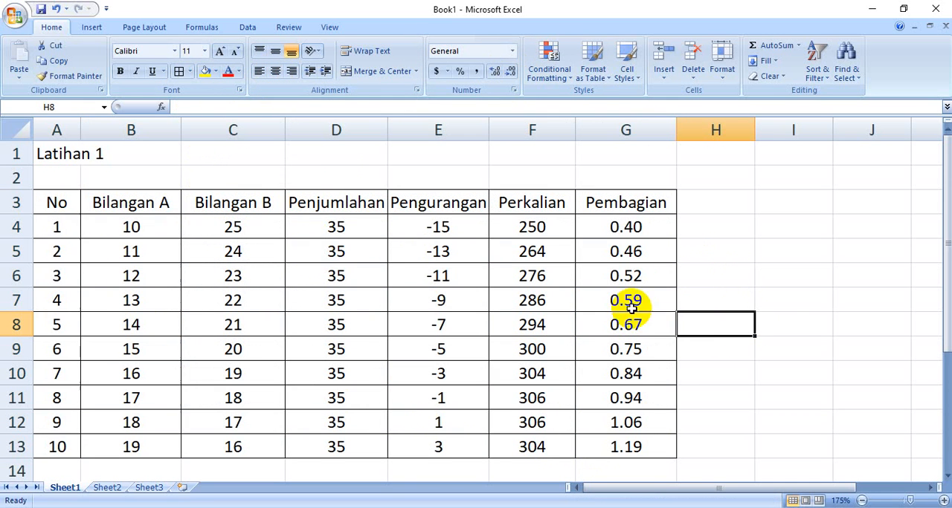
# Fill the header row A3:G3 and the number cells A4:A13 with yellow
pyautogui.moveTo(63, 201); pyautogui.dragTo(601, 198)
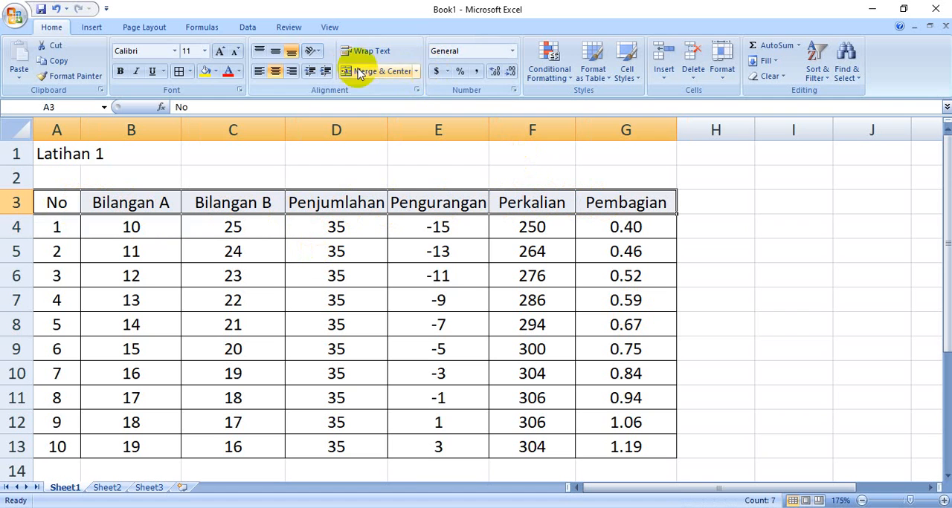
pyautogui.click(206, 72)
pyautogui.moveTo(54, 228); pyautogui.dragTo(57, 446)
pyautogui.click(205, 74)
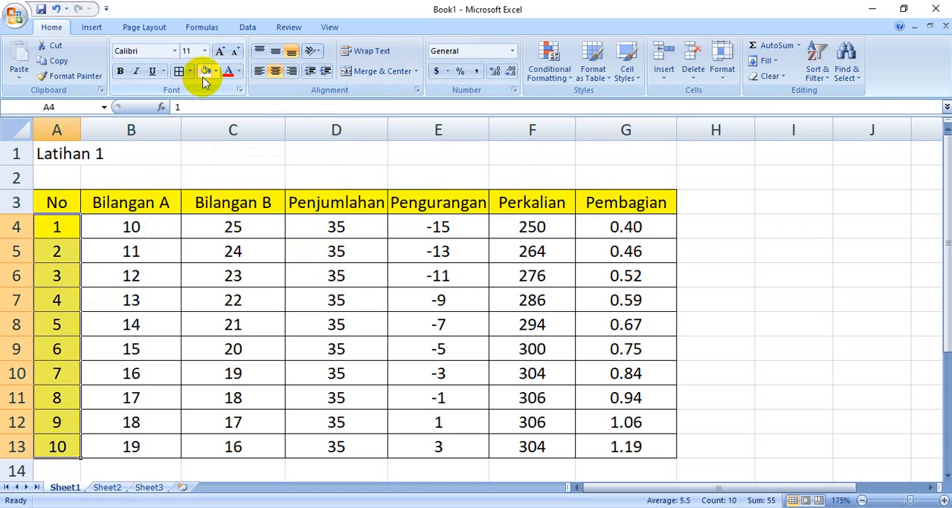
# Fill the Bilangan A and Bilangan B values in B4:C13 with light blue
pyautogui.moveTo(144, 235); pyautogui.dragTo(233, 444)
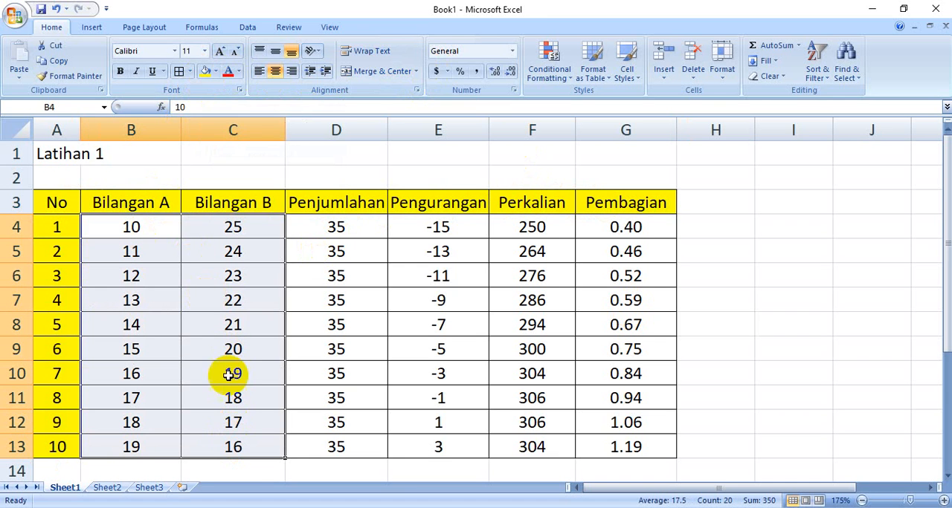
pyautogui.click(215, 72)
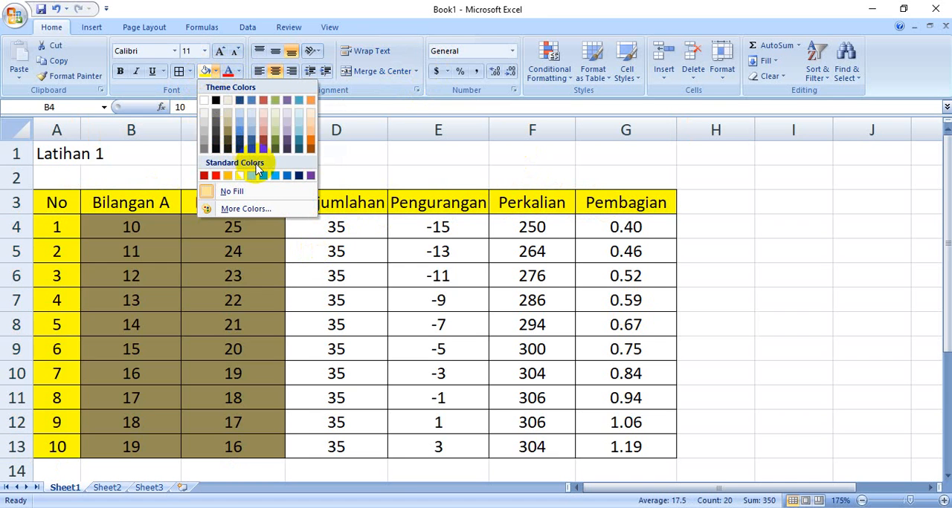
pyautogui.click(300, 134)
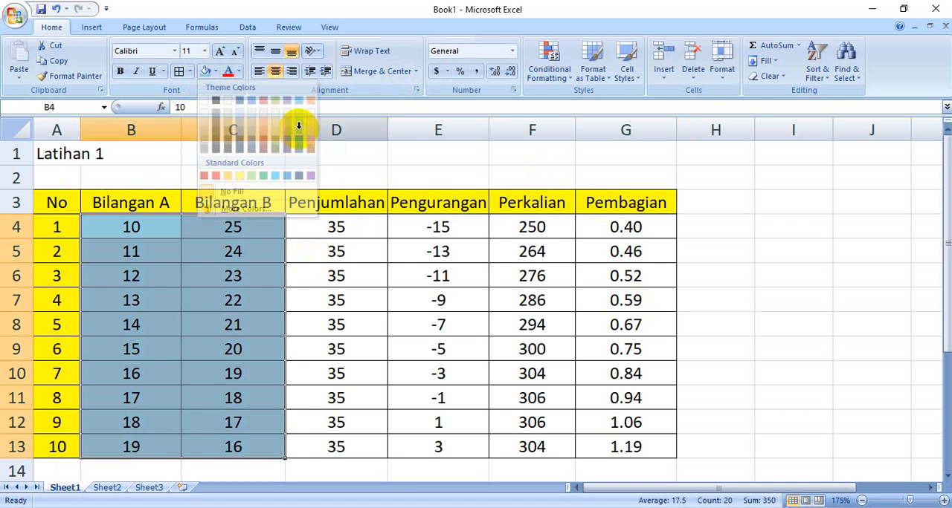
# Fill the calculated results in D4:G13 with light olive green
pyautogui.click(344, 227)
pyautogui.moveTo(350, 231); pyautogui.dragTo(584, 450)
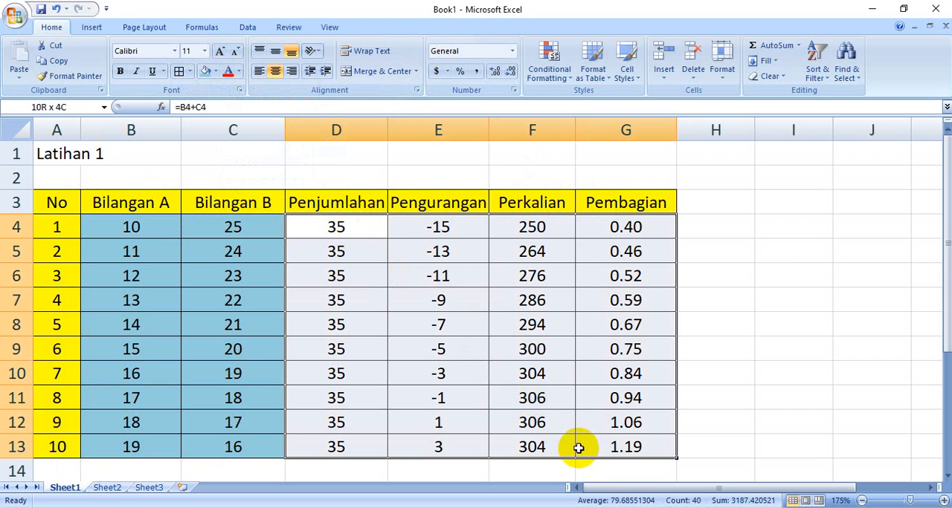
pyautogui.click(215, 71)
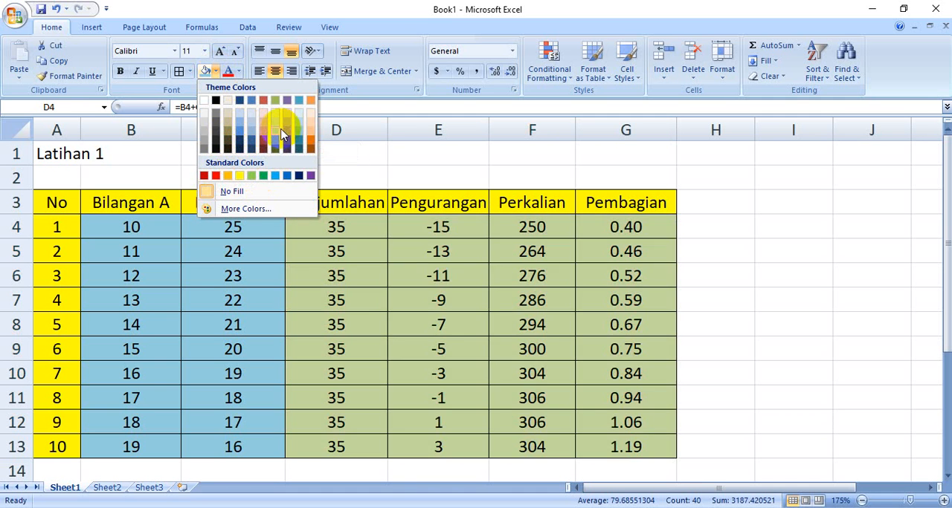
pyautogui.click(276, 127)
pyautogui.click(733, 272)
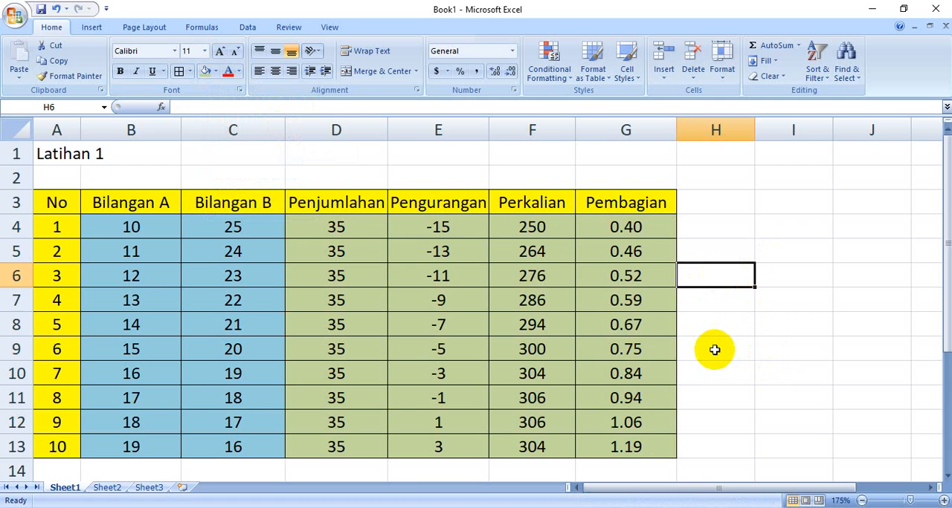
# Enter the title Latihan 2 in cell A16 below the finished table
pyautogui.scroll(-1, 715, 350)
pyautogui.scroll(1, 715, 350)
pyautogui.scroll(-1, 715, 350)
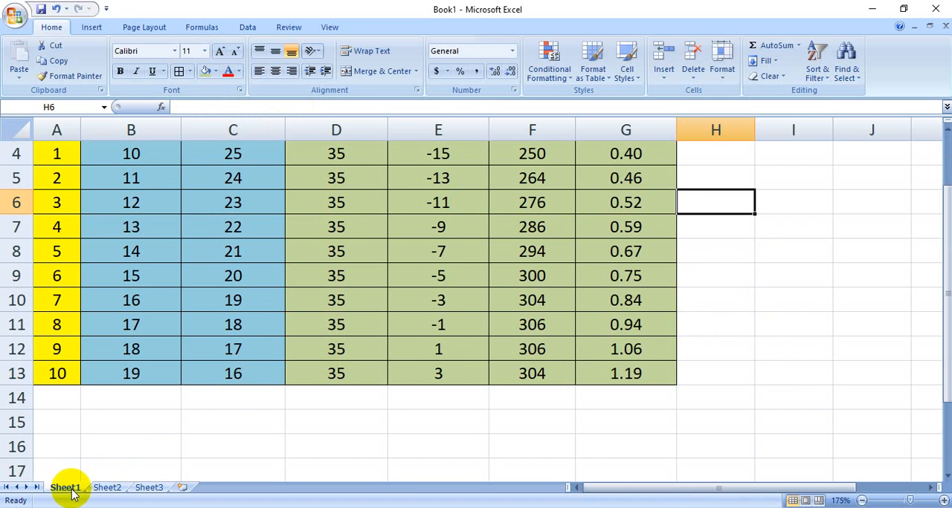
pyautogui.click(65, 441)
pyautogui.scroll(-2, 149, 422)
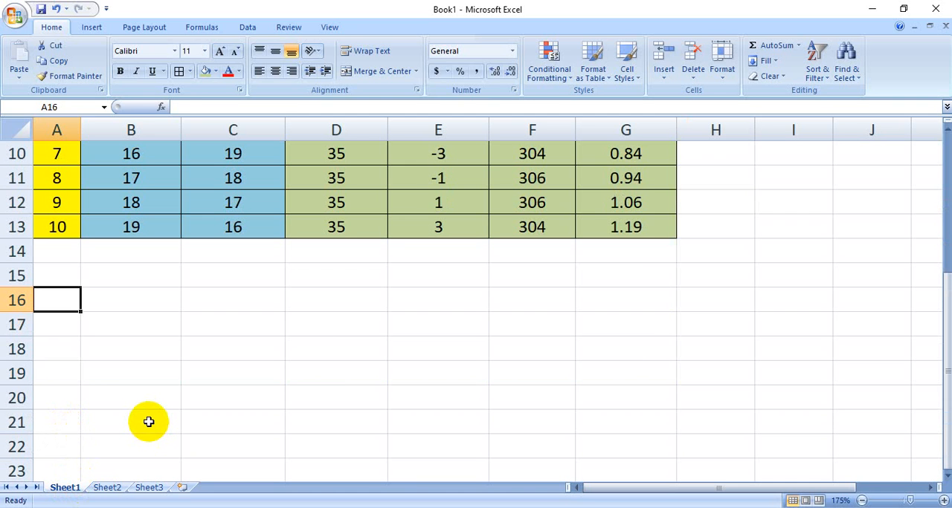
pyautogui.write('Latihan 2')
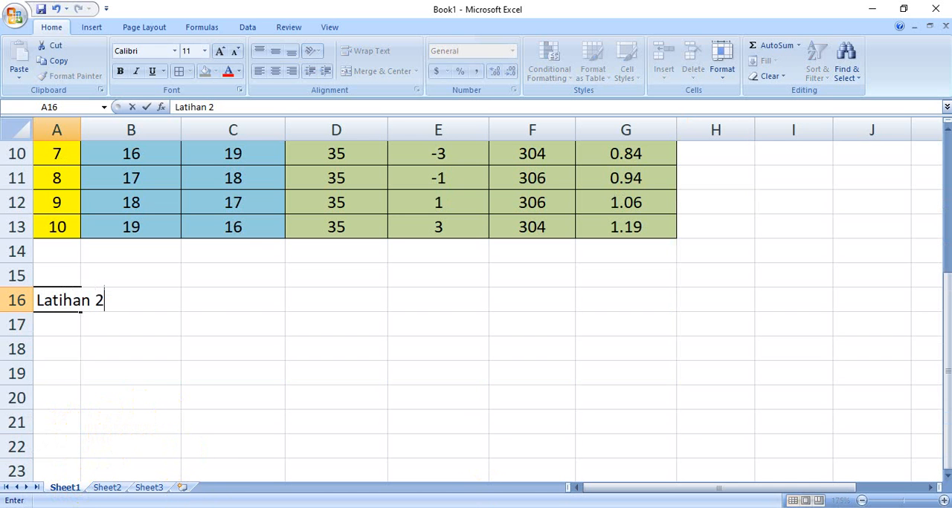
# Switch to the Word handout to read the Latihan 2 table layout and data, and return to the Book1 workbook in Excel
pyautogui.hotkey('alt', 'Tab')
pyautogui.scroll(-5, 443, 398)
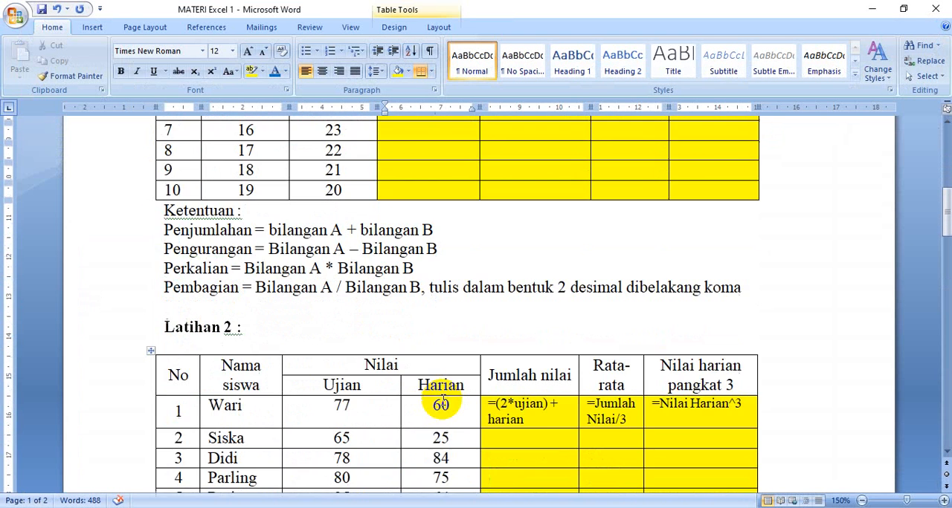
pyautogui.scroll(-5, 441, 404)
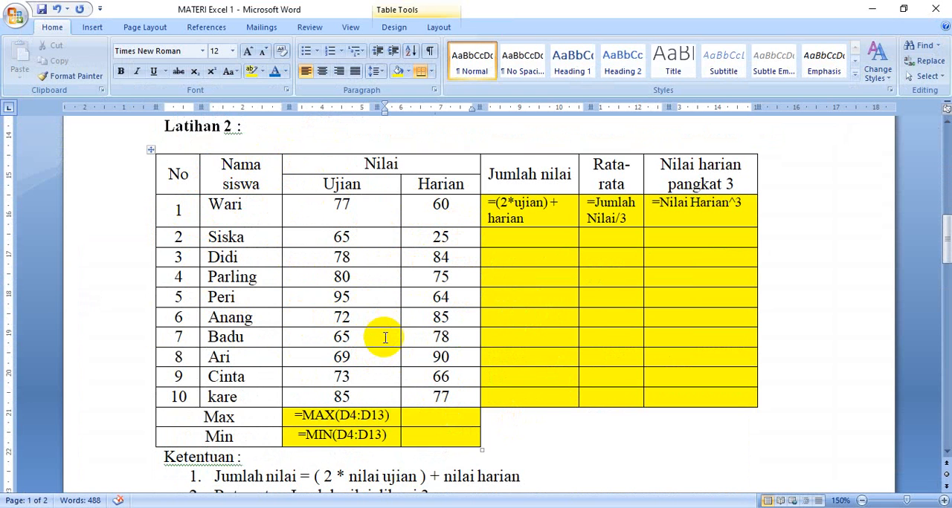
pyautogui.click(530, 507)
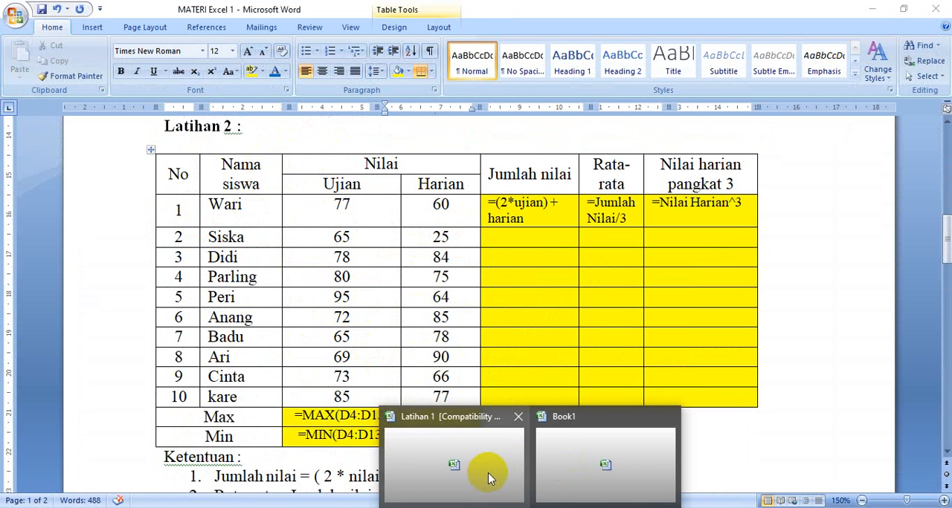
pyautogui.click(606, 467)
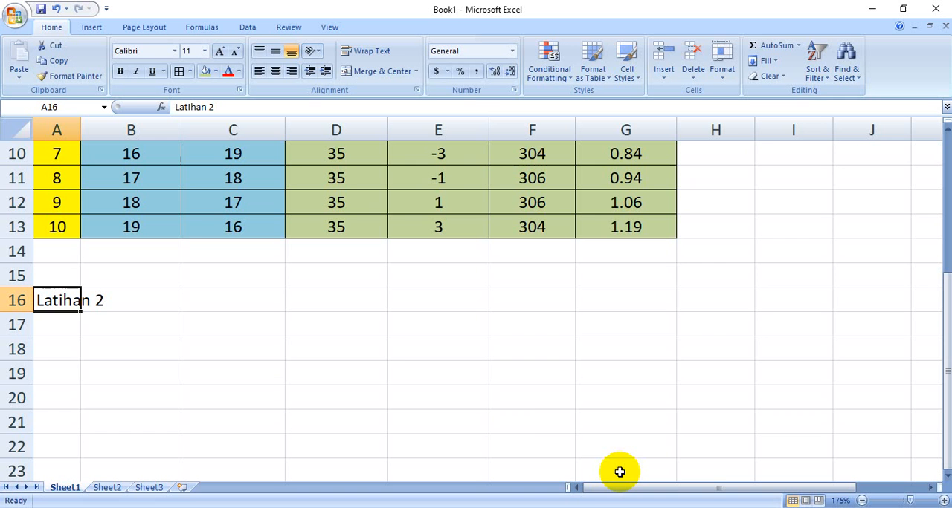
# Look over the Latihan 2 student score table in A18:G31, including its Max and Min rows
pyautogui.click(69, 349)
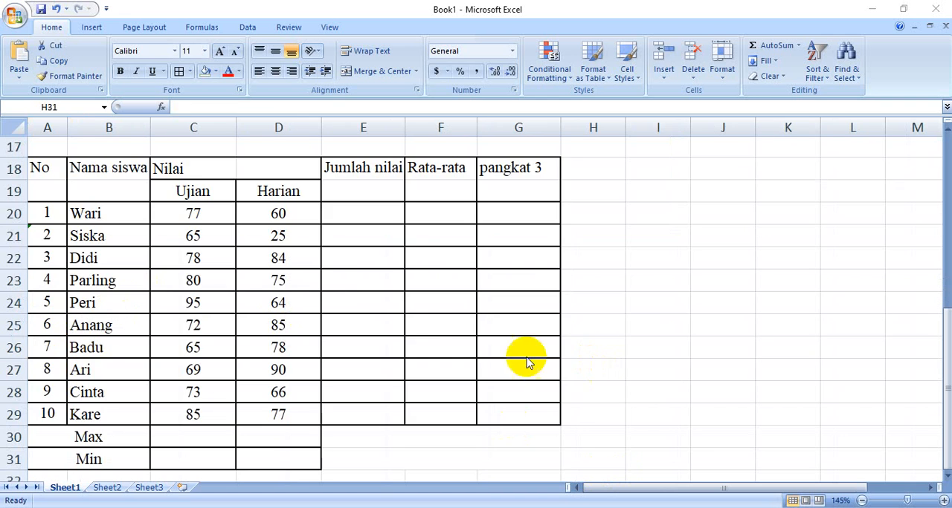
pyautogui.scroll(1, 446, 342)
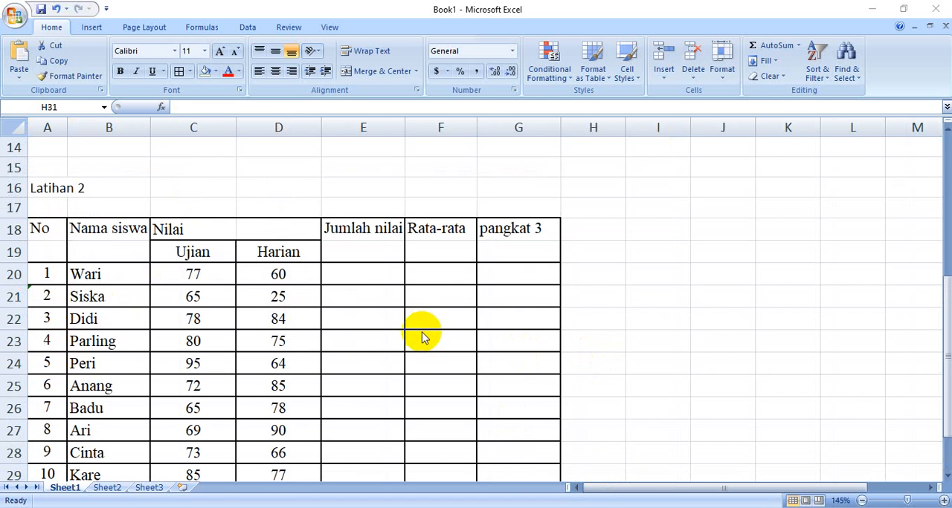
pyautogui.scroll(-1, 386, 342)
pyautogui.scroll(1, 386, 341)
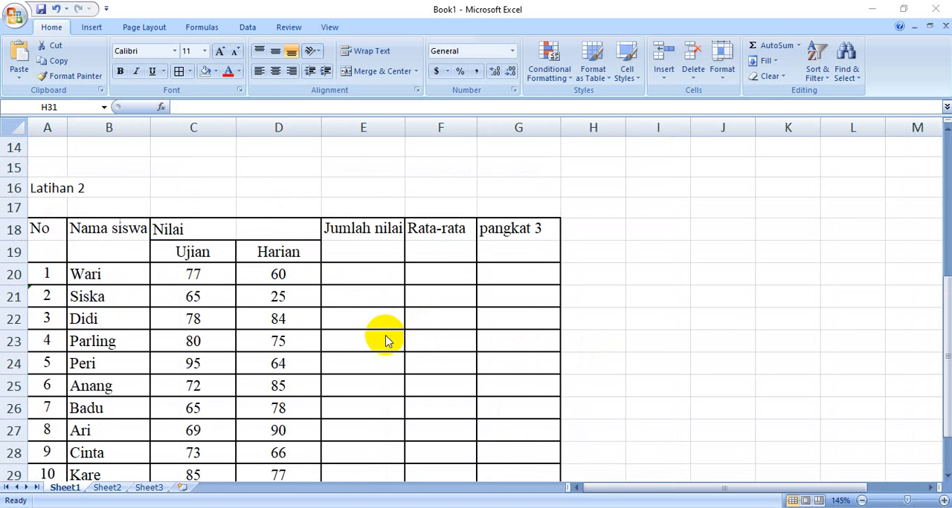
pyautogui.scroll(-1, 510, 355)
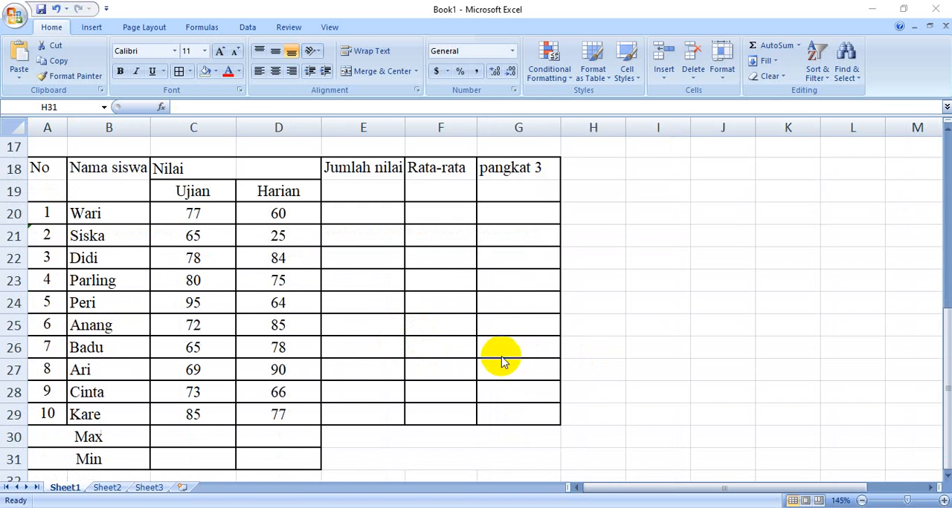
pyautogui.scroll(2, 511, 351)
pyautogui.scroll(-2, 511, 351)
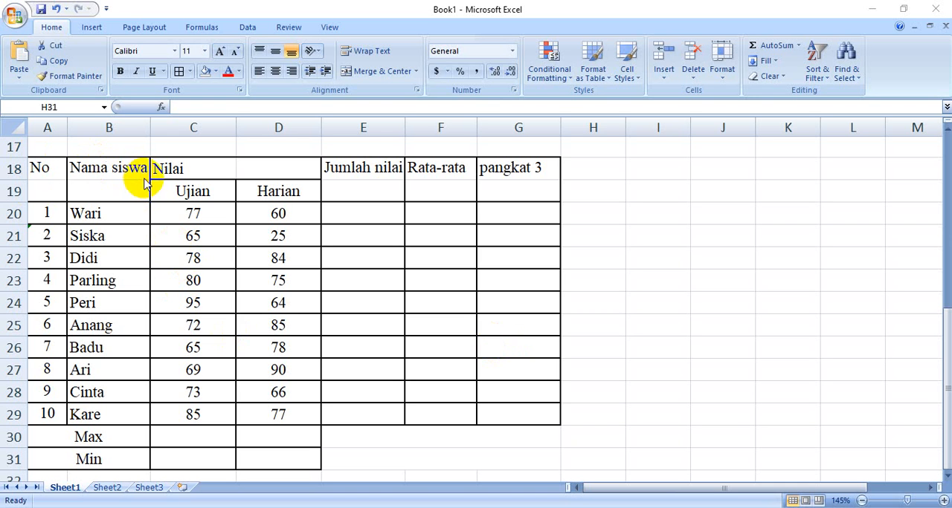
# Merge and center the No header across cells A18 and A19
pyautogui.click(46, 172)
pyautogui.click(46, 172)
pyautogui.click(47, 189)
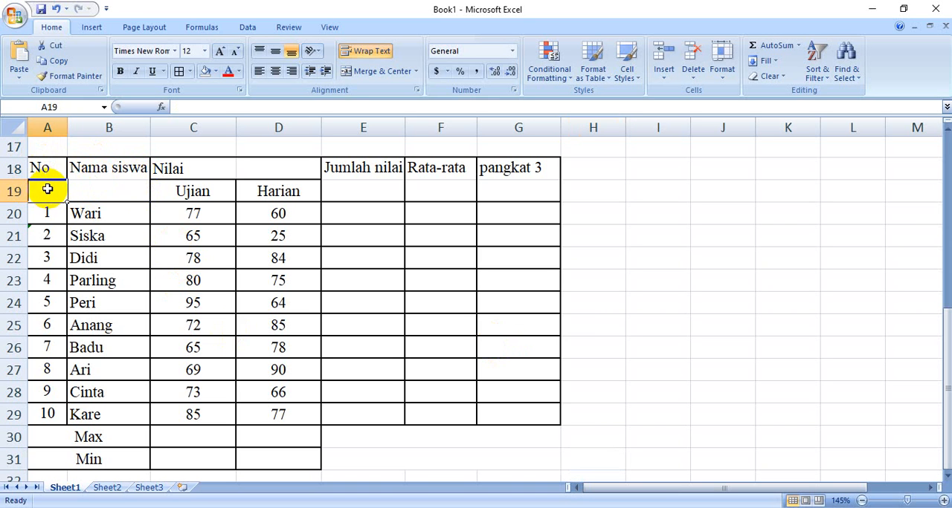
pyautogui.click(95, 189)
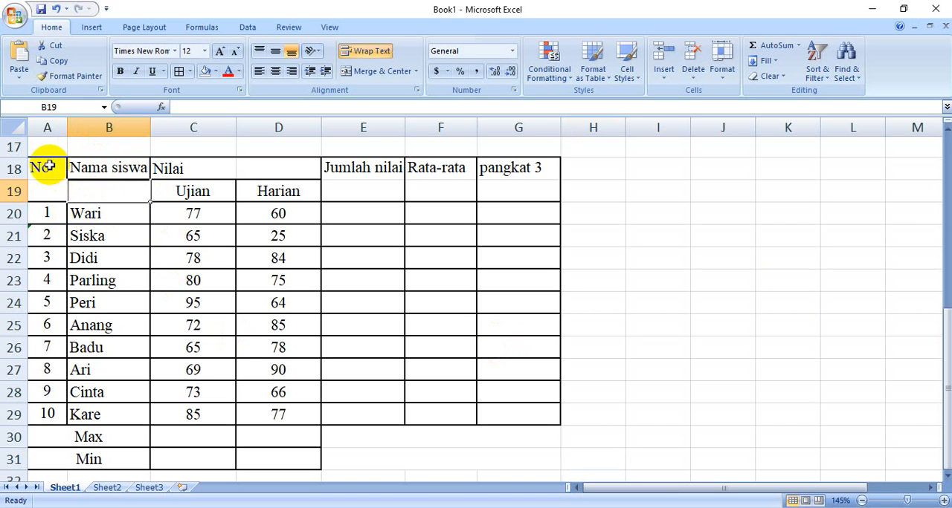
pyautogui.moveTo(48, 166); pyautogui.dragTo(46, 187)
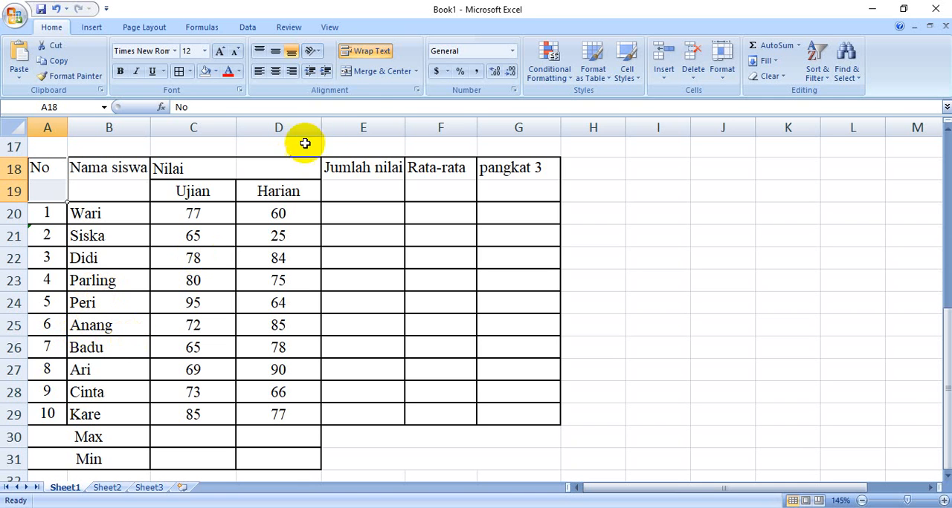
pyautogui.click(376, 78)
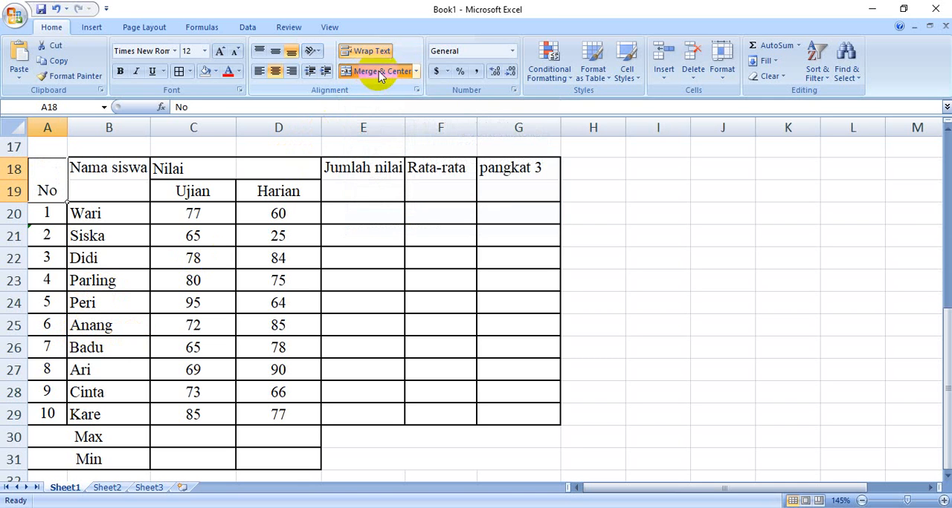
# Middle-align the merged No header in A18:A19 vertically
pyautogui.click(102, 195)
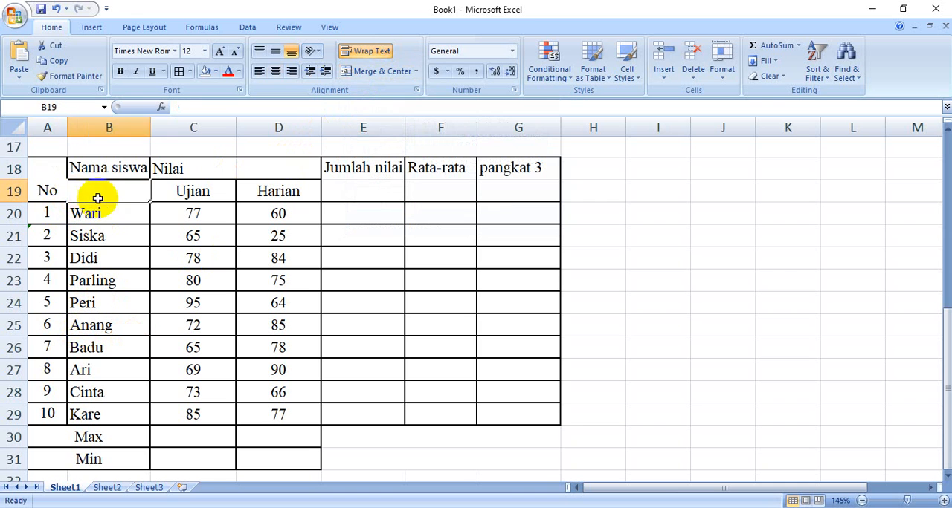
pyautogui.click(50, 184)
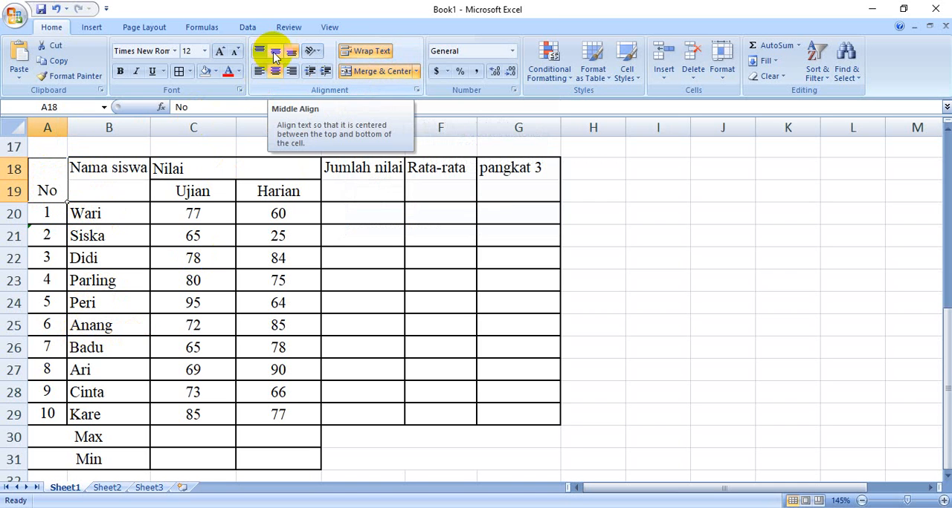
pyautogui.click(275, 58)
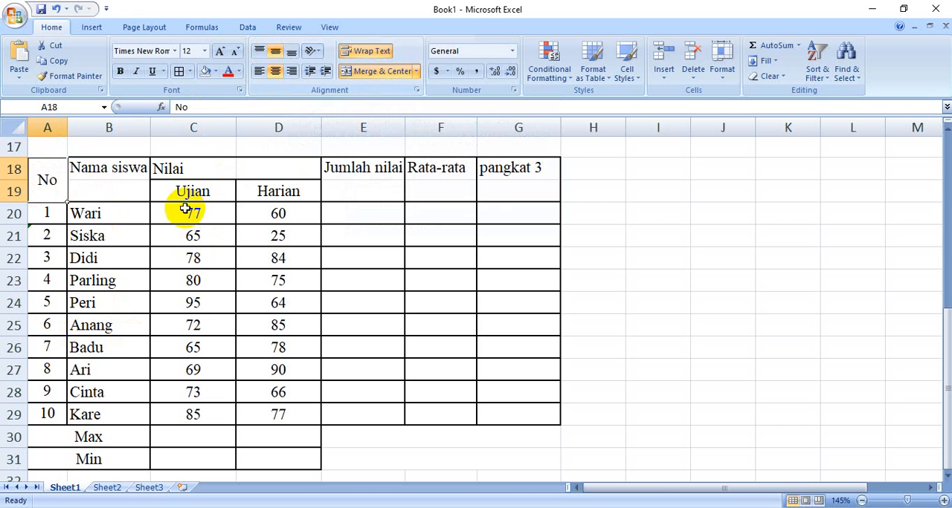
# Merge and center the Nama siswa header across B18:B19 and the Nilai header across C18:D18, both middle-aligned vertically
pyautogui.moveTo(128, 170); pyautogui.dragTo(126, 187)
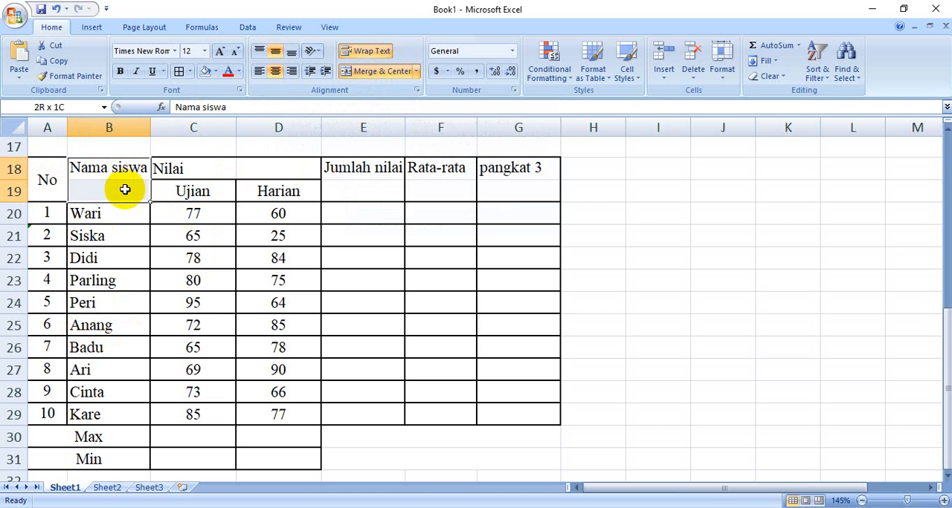
pyautogui.click(358, 73)
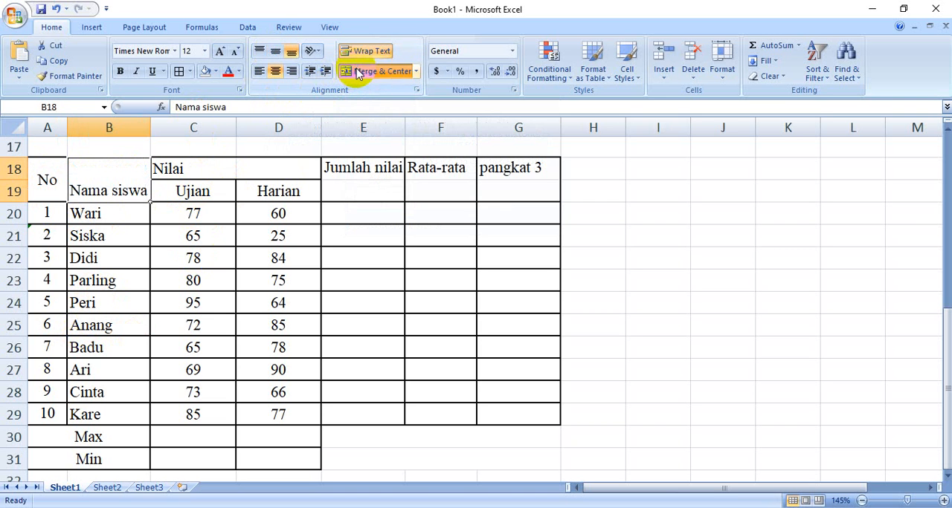
pyautogui.click(275, 54)
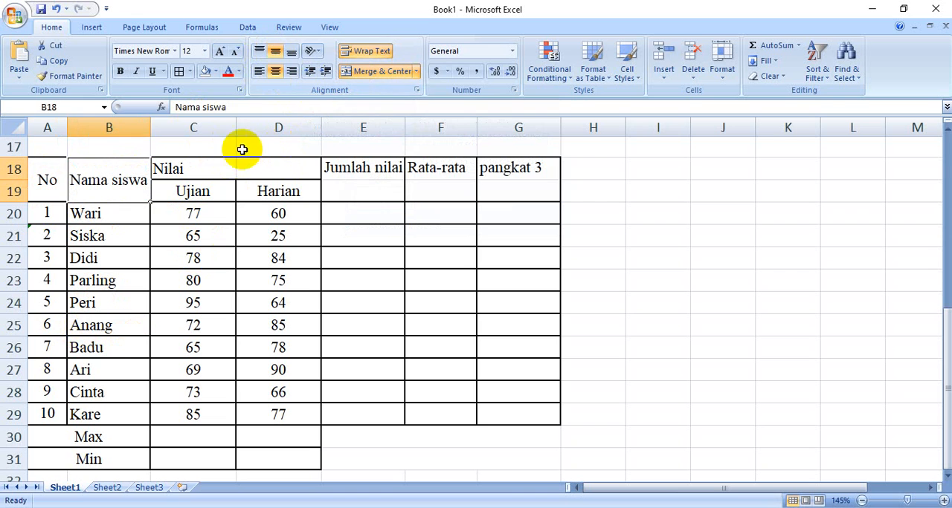
pyautogui.click(199, 159)
pyautogui.moveTo(215, 162); pyautogui.dragTo(260, 166)
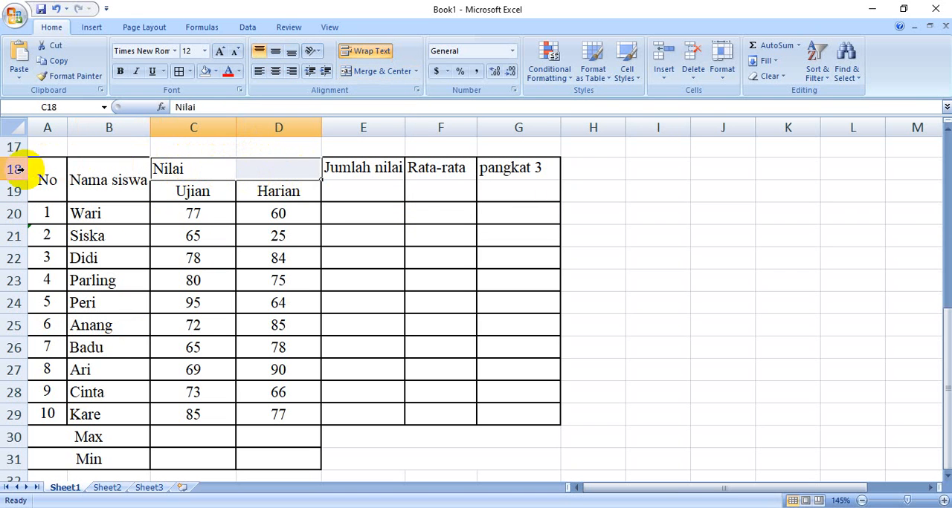
pyautogui.click(355, 75)
pyautogui.click(275, 54)
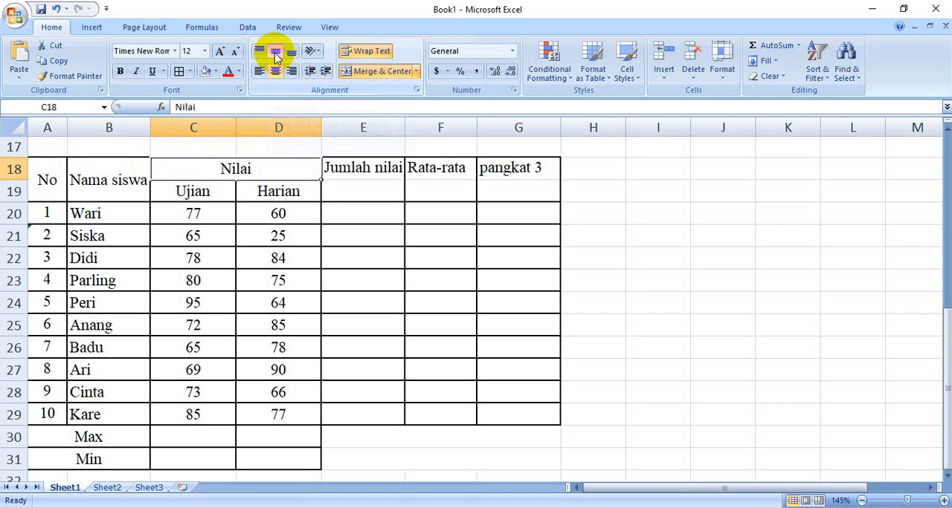
# Merge and center the Jumlah nilai, Rata-rata and Nilai harian pangkat 3 headers over rows 18 and 19 in columns E to G, middle-aligned
pyautogui.moveTo(365, 170); pyautogui.dragTo(363, 185)
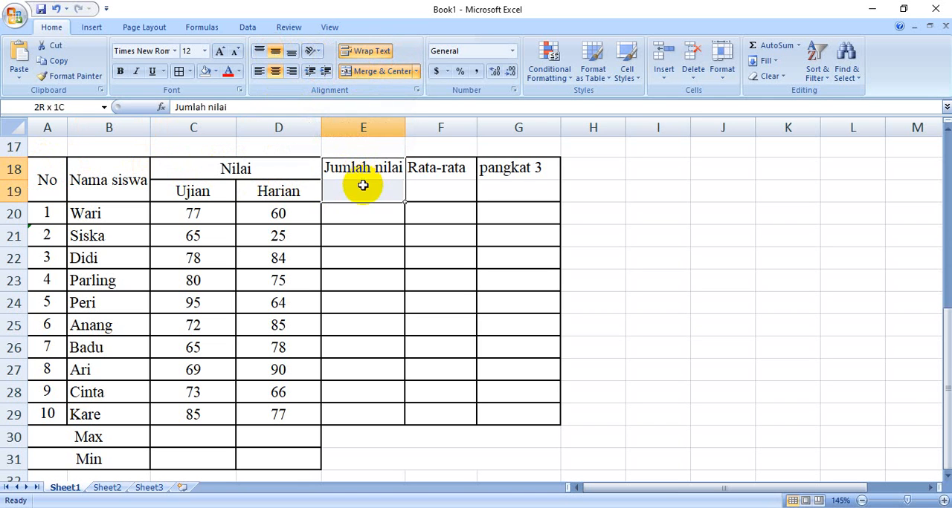
pyautogui.click(354, 72)
pyautogui.click(277, 52)
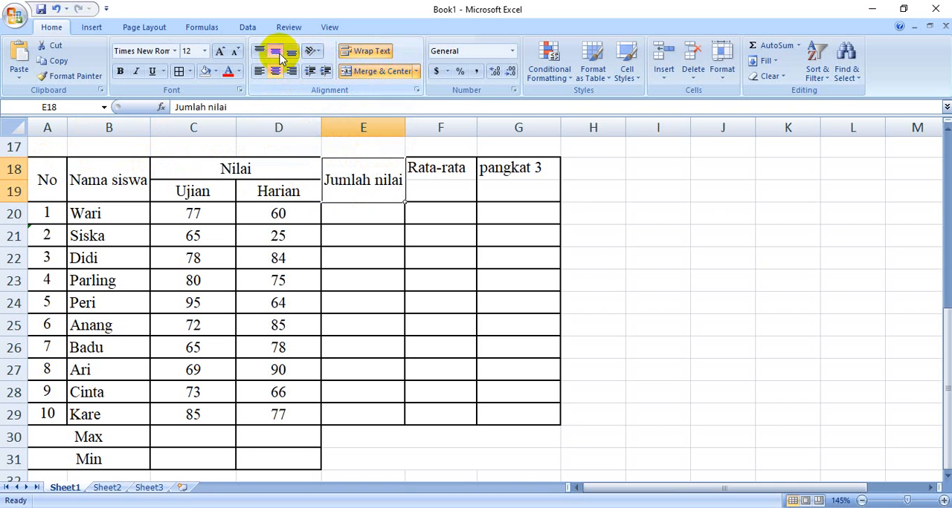
pyautogui.moveTo(419, 165); pyautogui.dragTo(424, 188)
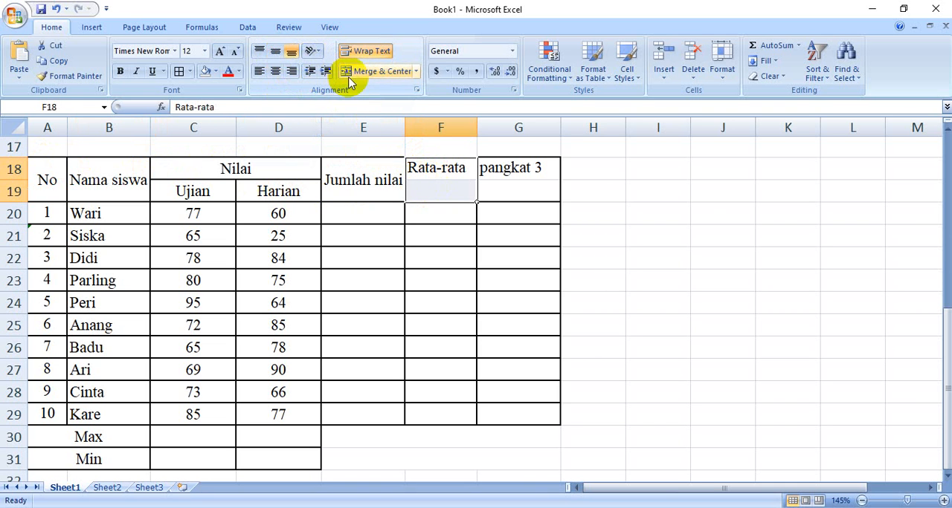
pyautogui.click(352, 72)
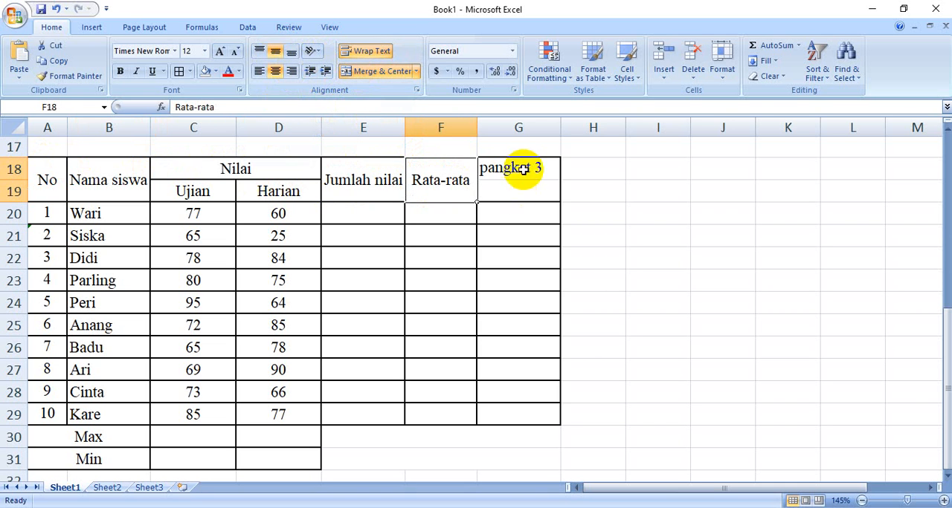
pyautogui.moveTo(516, 171); pyautogui.dragTo(527, 188)
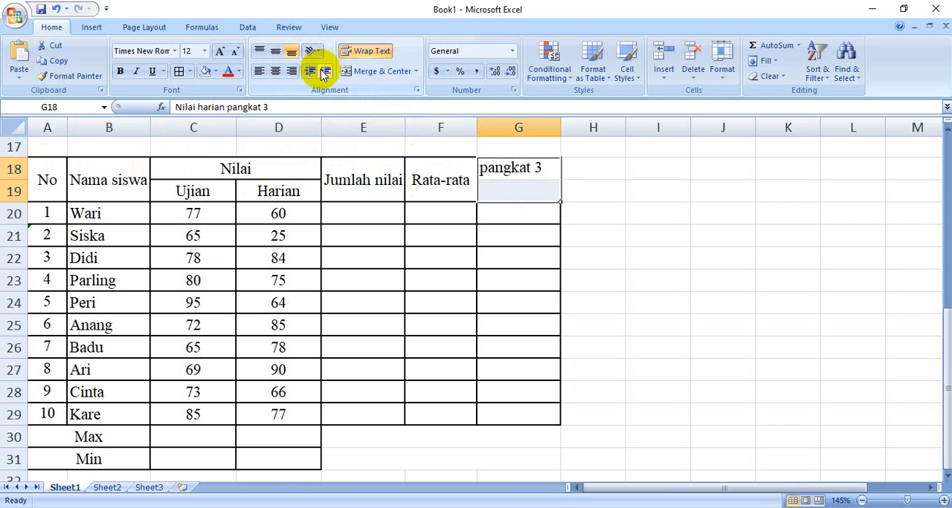
pyautogui.click(346, 75)
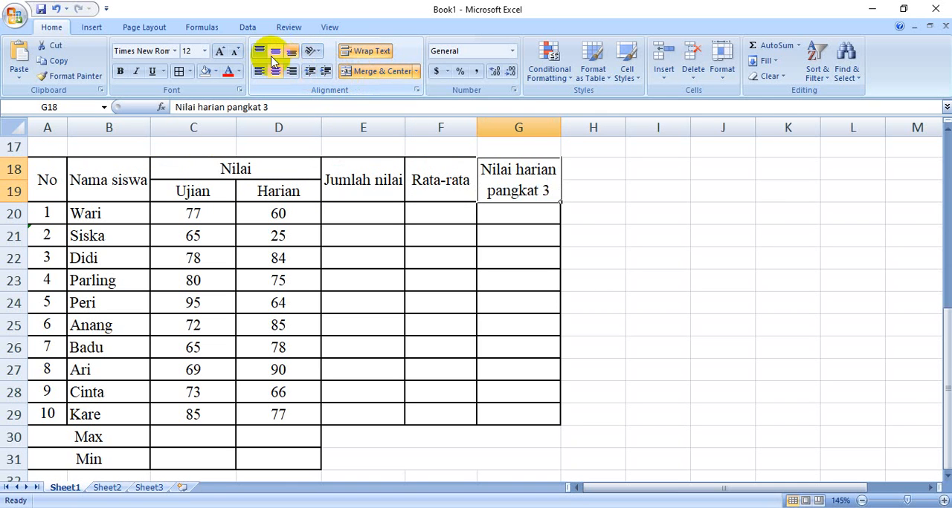
pyautogui.click(679, 319)
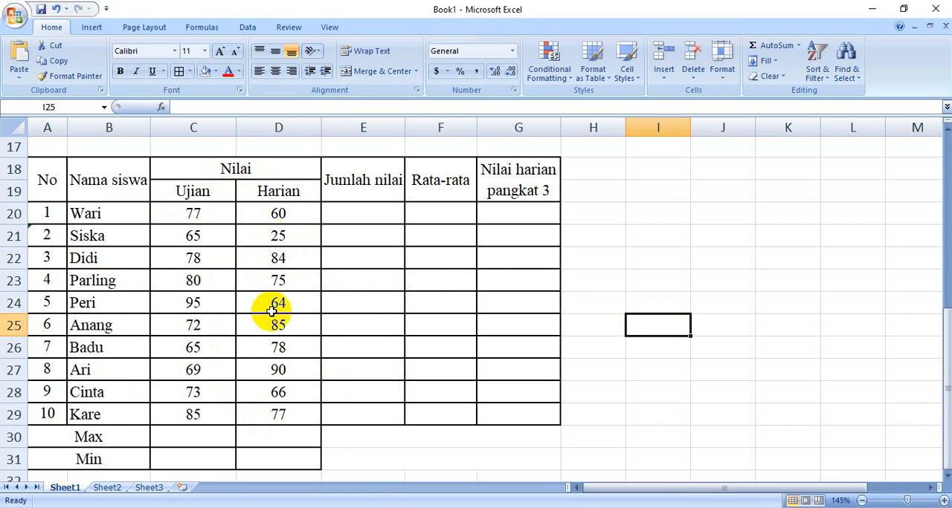
# Switch to the Word handout to read the Latihan 2 formula rules for the Jumlah nilai column, and return to cell E20 in Excel
pyautogui.click(197, 217)
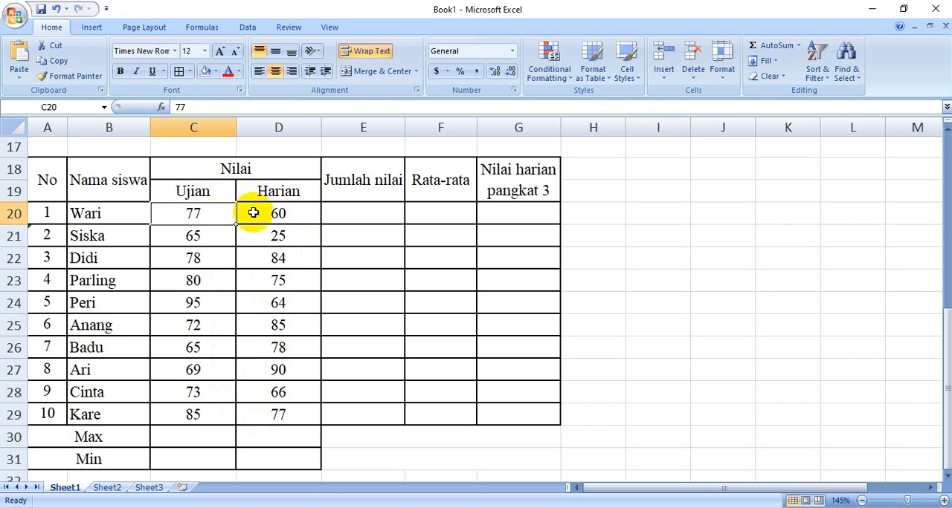
pyautogui.click(256, 214)
pyautogui.click(374, 215)
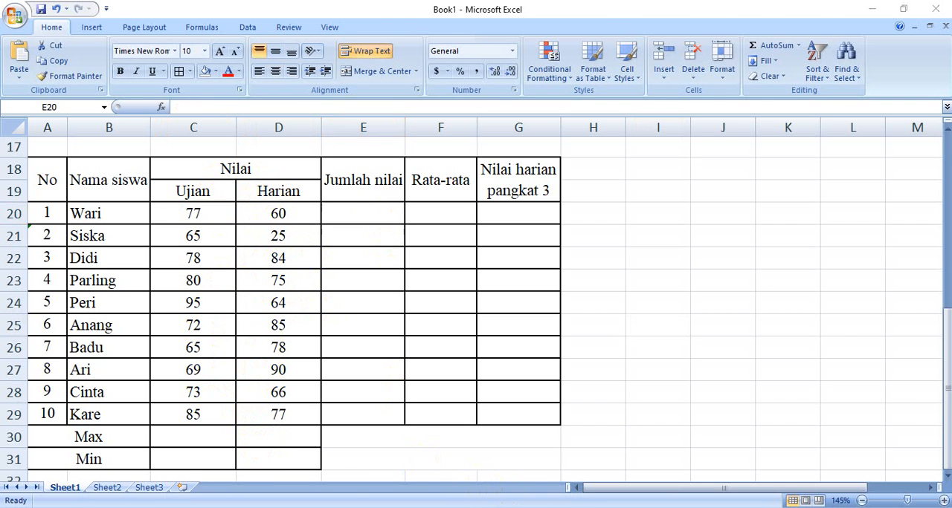
pyautogui.hotkey('alt', 'Tab')
pyautogui.scroll(-1, 534, 456)
pyautogui.scroll(-1, 533, 457)
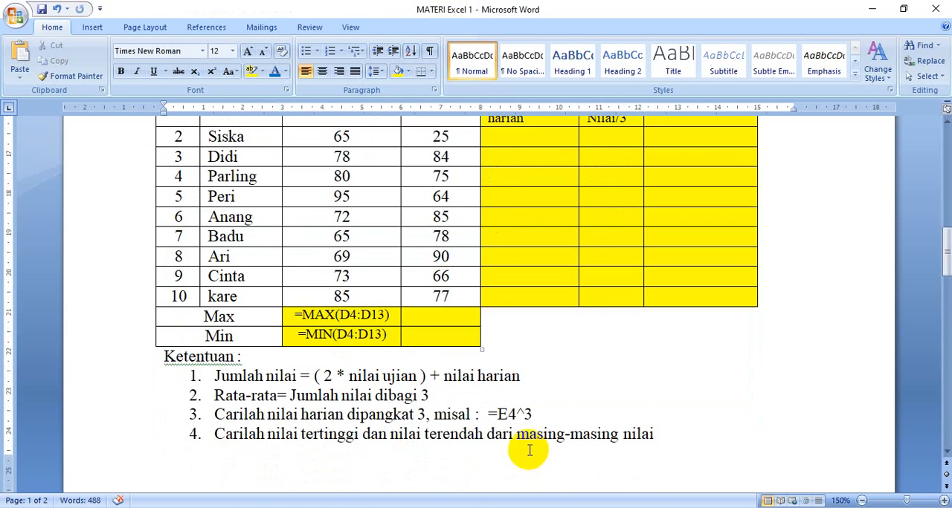
pyautogui.scroll(1, 522, 446)
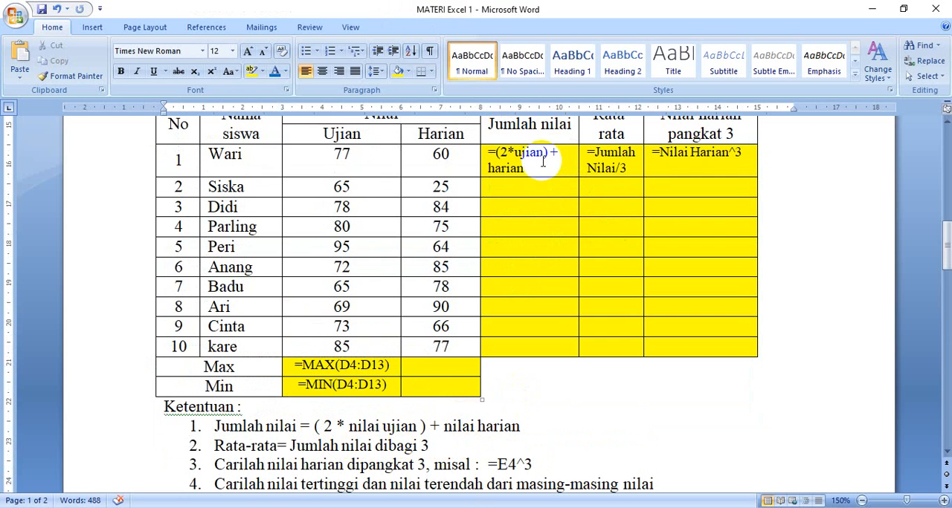
pyautogui.click(494, 507)
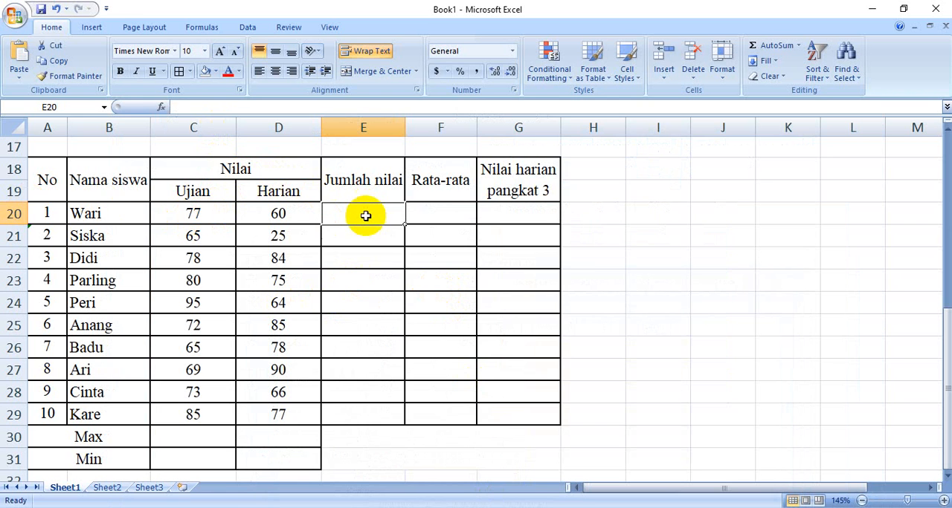
# Enter the Jumlah nilai formula =(2*C20)+D20 in E20 and fill it down to E29
pyautogui.write('=(2*C20)+')
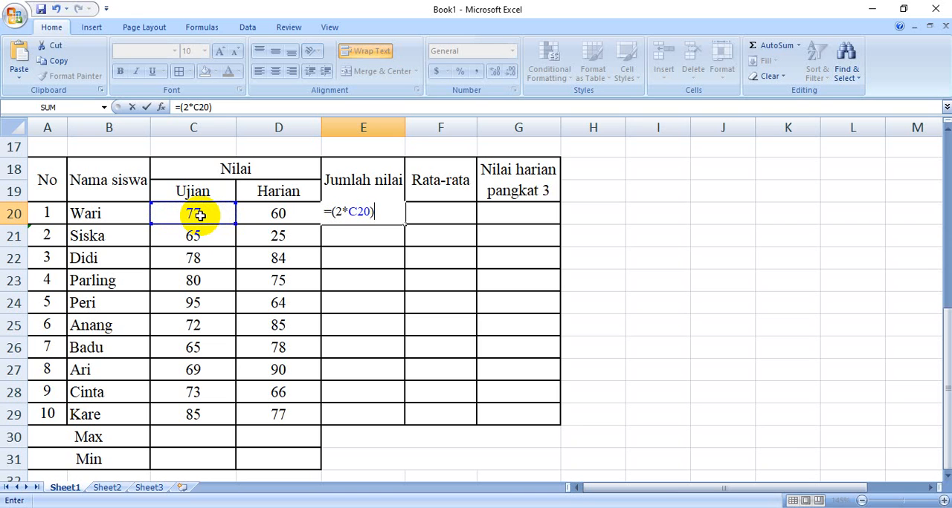
pyautogui.click(278, 216)
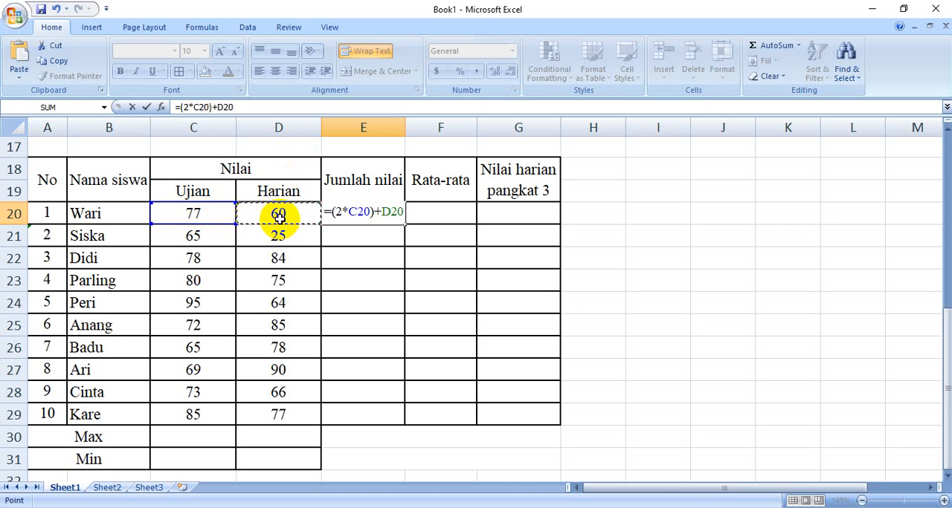
pyautogui.press('Return')
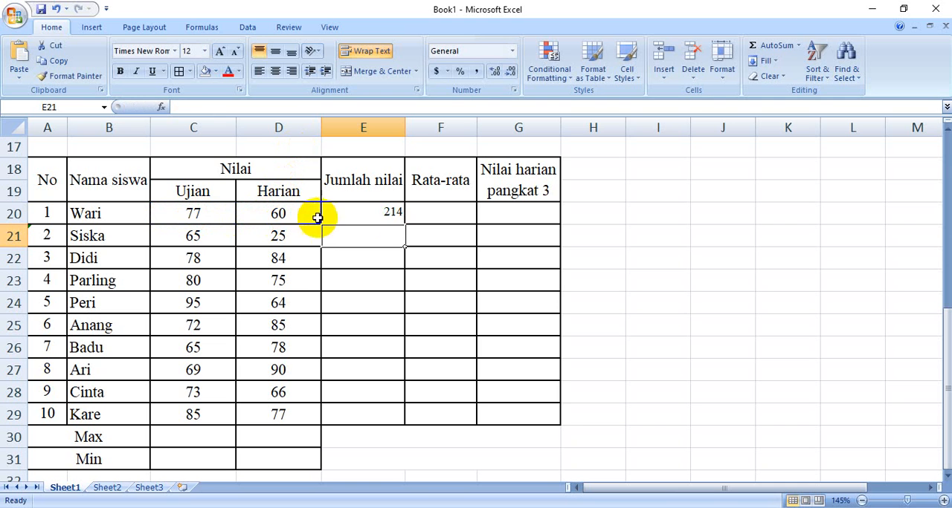
pyautogui.click(362, 215)
pyautogui.click(372, 233)
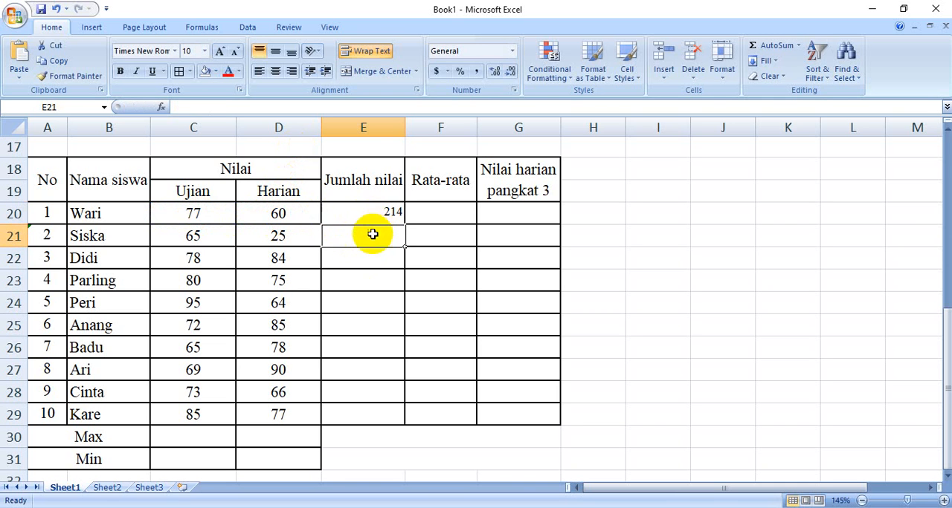
pyautogui.click(373, 213)
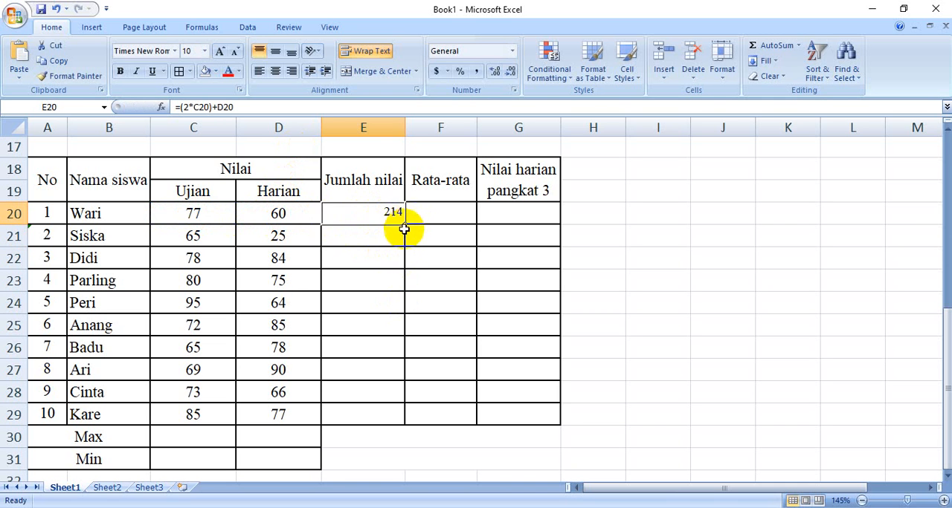
pyautogui.moveTo(404, 225); pyautogui.dragTo(404, 421)
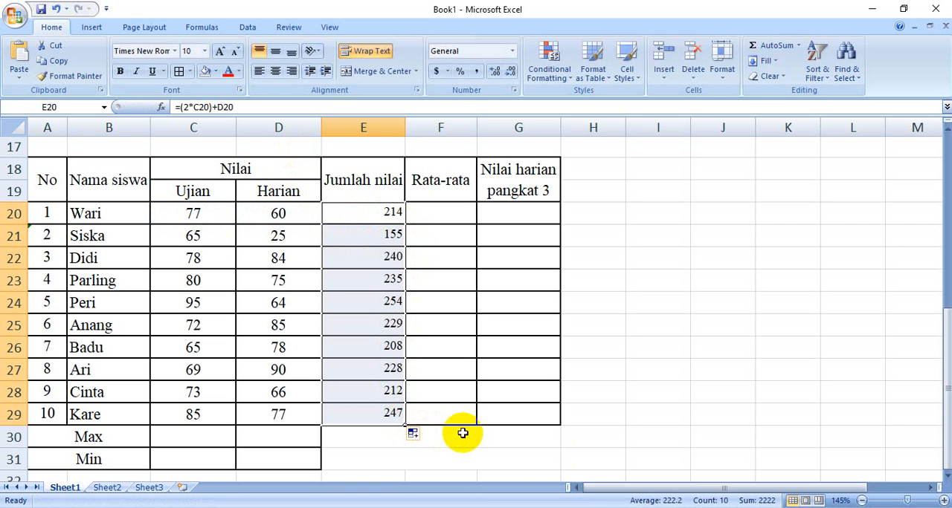
# Enter the Rata-rata formula =E20/3 in F20 and fill it down to F29
pyautogui.click(445, 220)
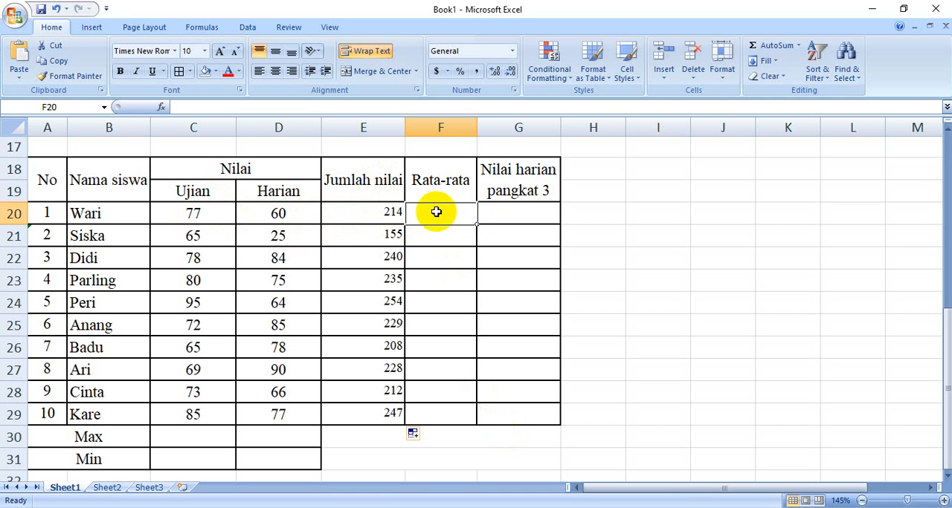
pyautogui.write('=')
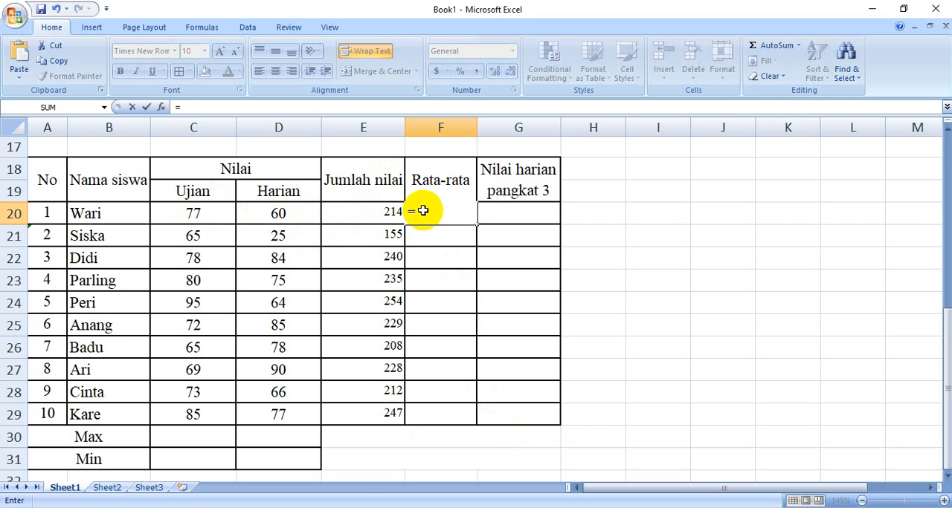
pyautogui.click(366, 214)
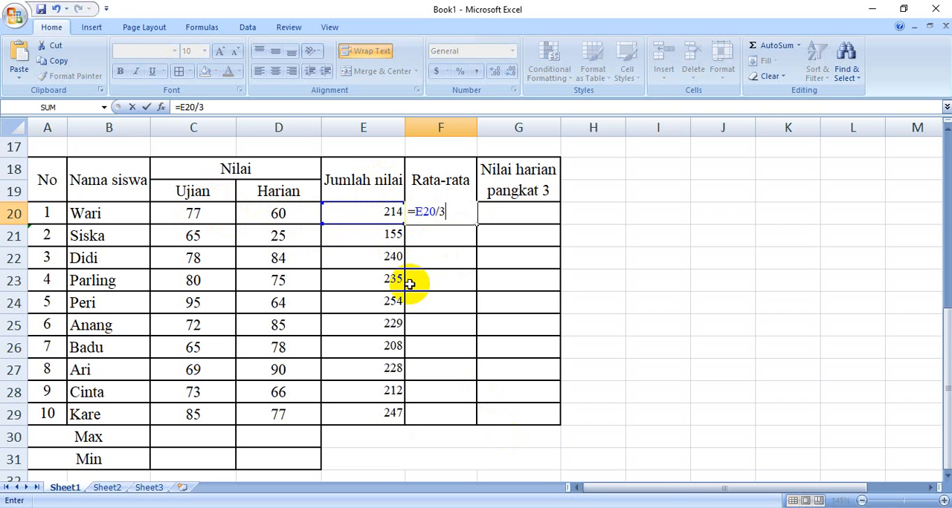
pyautogui.press('Return')
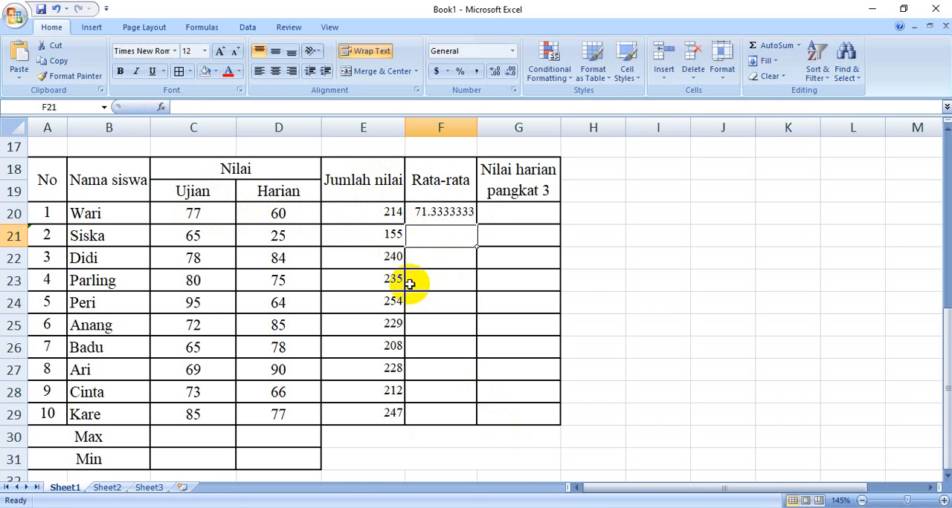
pyautogui.click(424, 212)
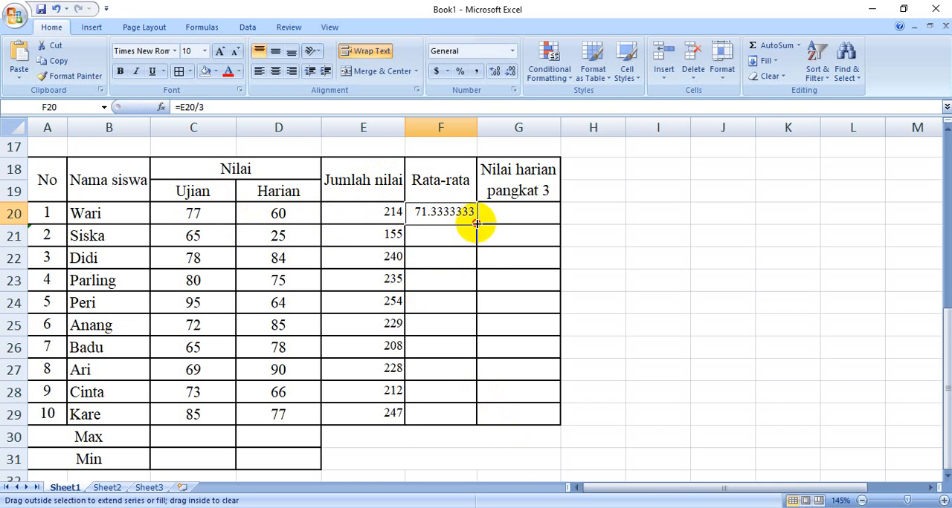
pyautogui.moveTo(476, 223); pyautogui.dragTo(483, 423)
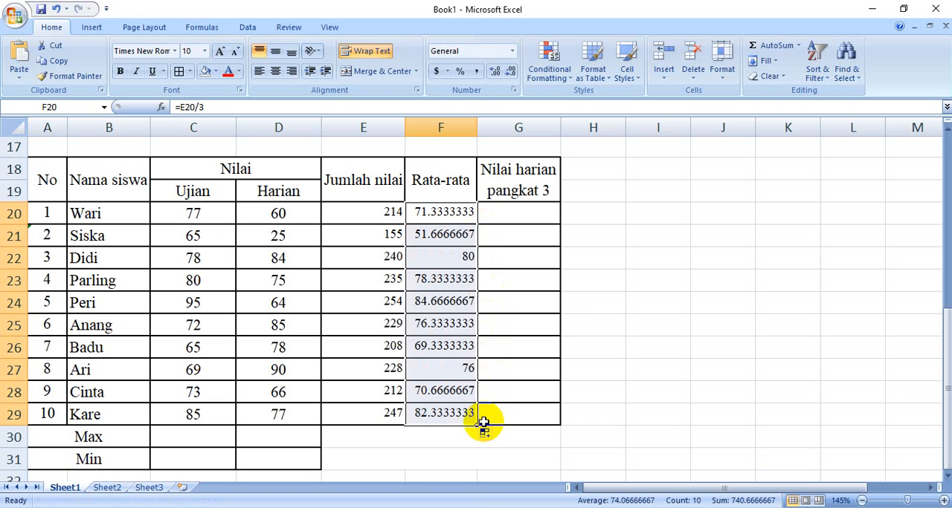
# Format the Rata-rata values in F20:F29 with two decimal places and select cell G20
pyautogui.click(494, 72)
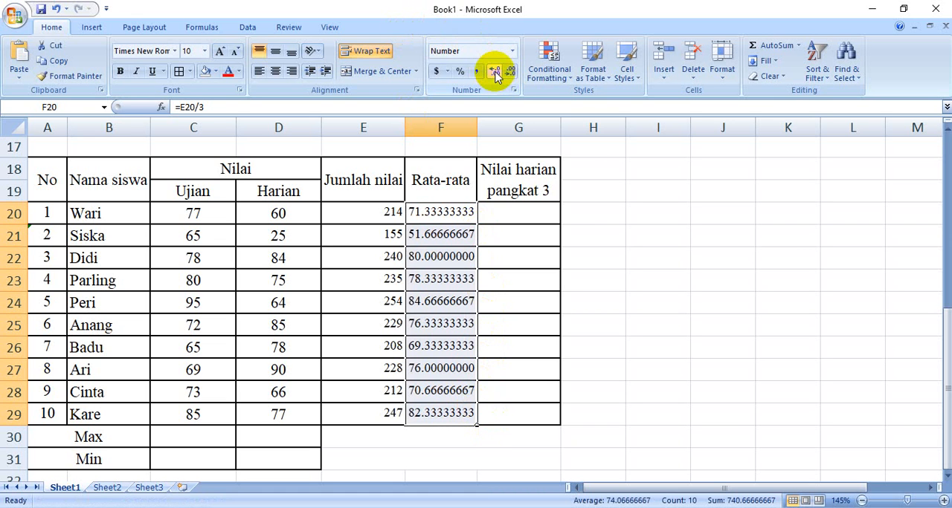
pyautogui.click(510, 72)
pyautogui.click(510, 71)
pyautogui.click(510, 71)
pyautogui.click(510, 72)
pyautogui.click(510, 71)
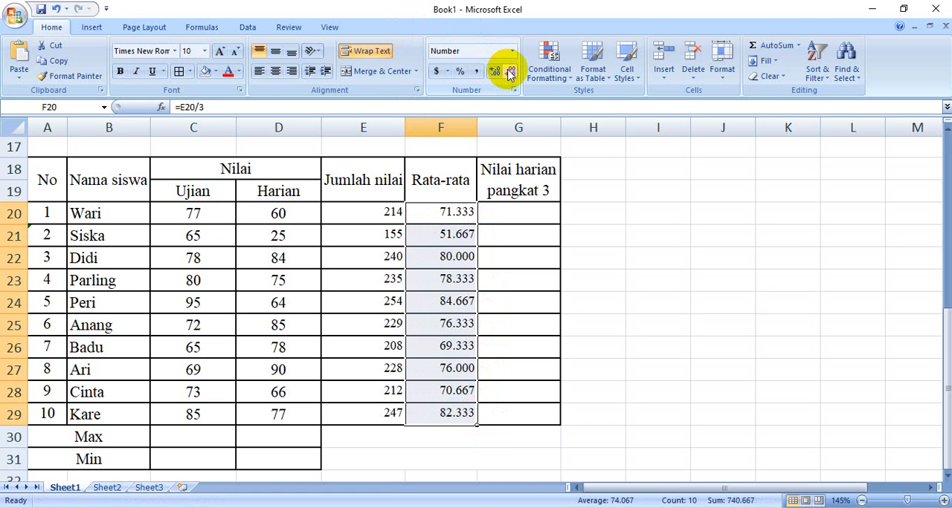
pyautogui.click(510, 71)
pyautogui.click(508, 215)
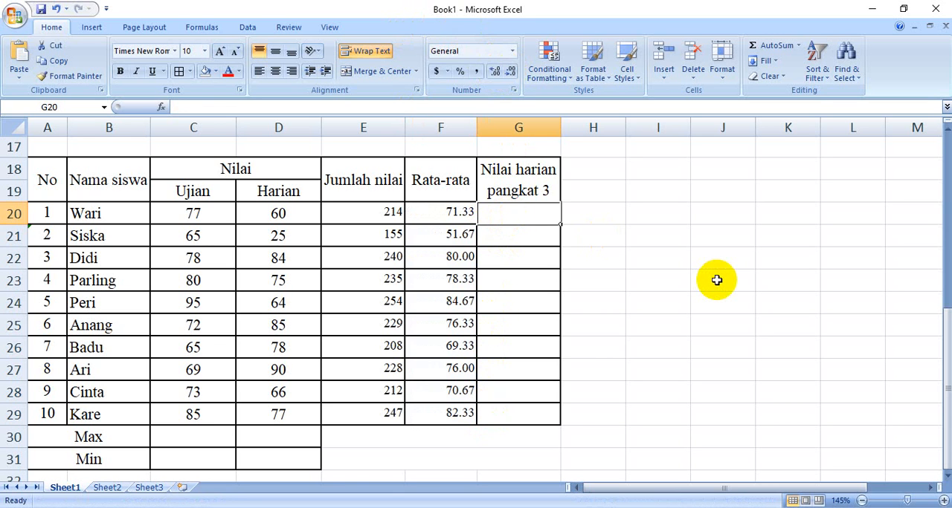
# Enter the Nilai harian pangkat 3 formula =D20^3 in G20 and fill it down to G29
pyautogui.write('=')
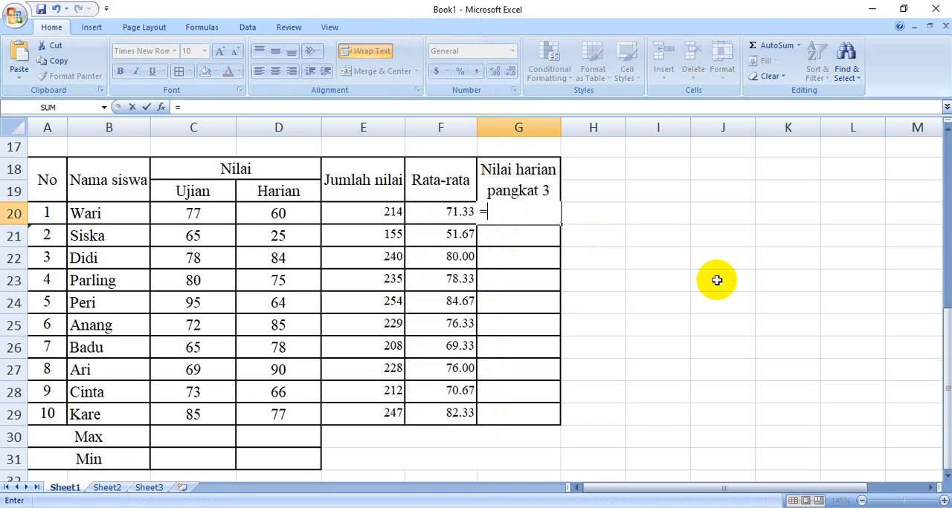
pyautogui.click(276, 216)
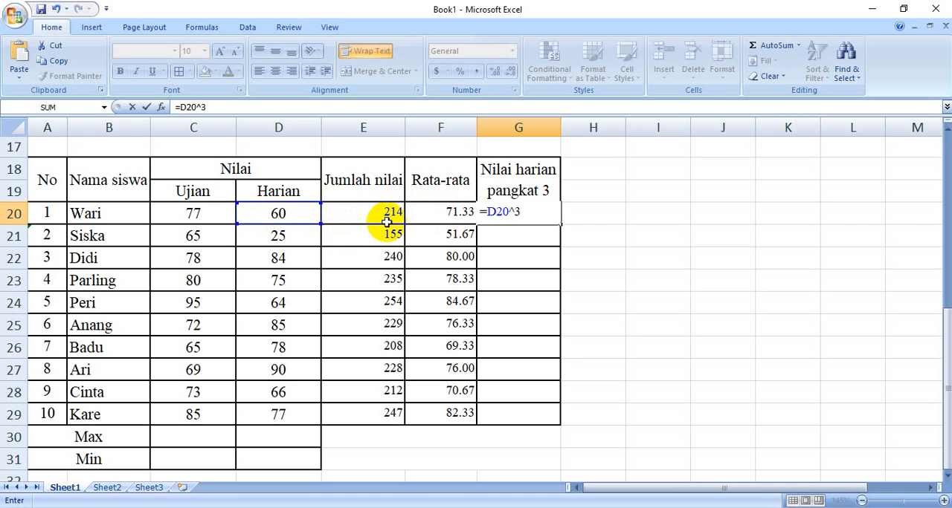
pyautogui.press('Return')
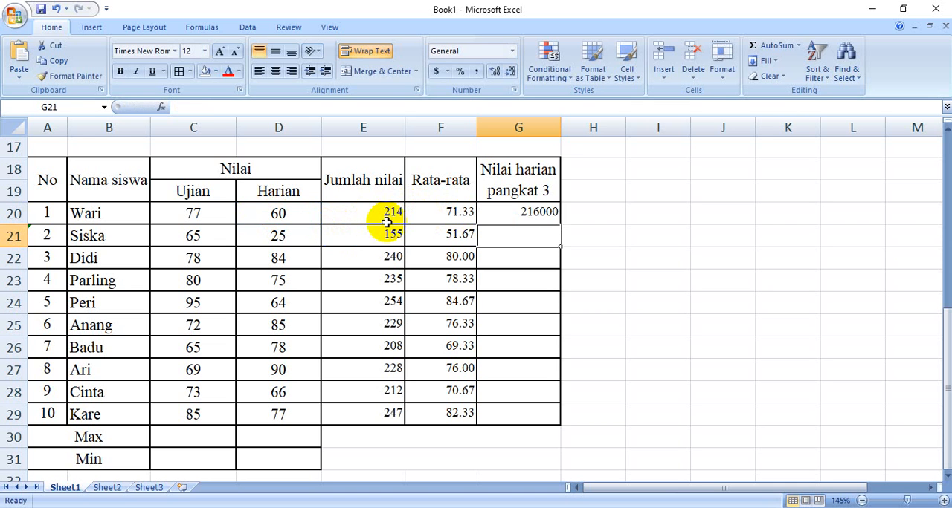
pyautogui.click(537, 221)
pyautogui.moveTo(560, 224); pyautogui.dragTo(561, 420)
pyautogui.click(614, 396)
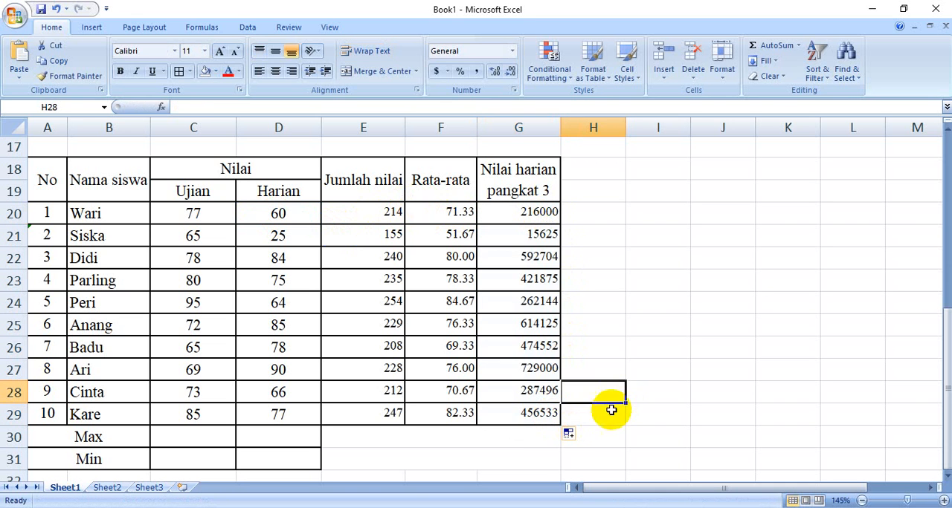
# Enter the Max formula =MAX(C20:C29) for the Ujian scores in C30
pyautogui.click(202, 435)
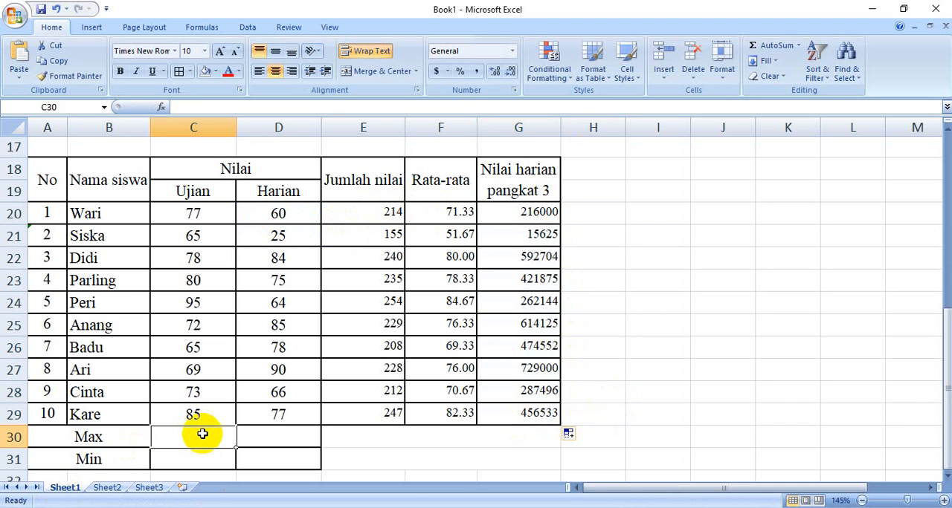
pyautogui.write('=')
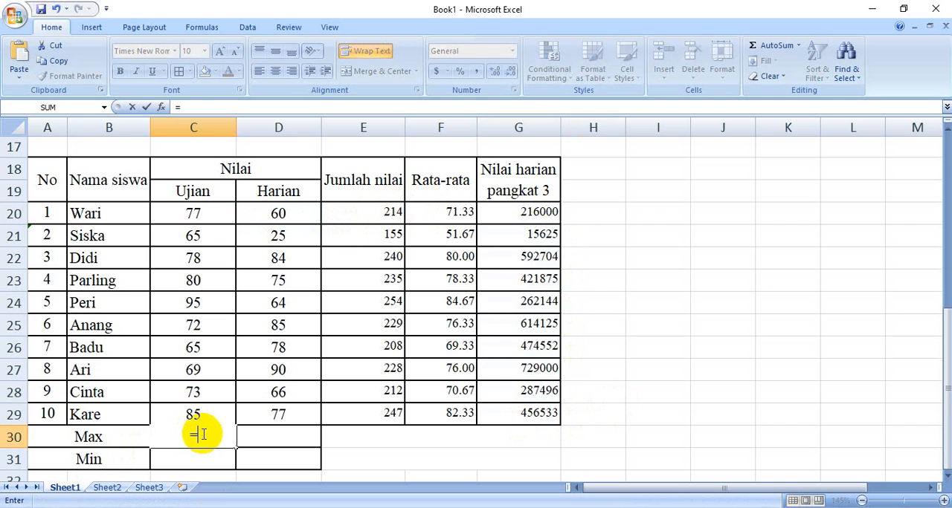
pyautogui.write('MA')
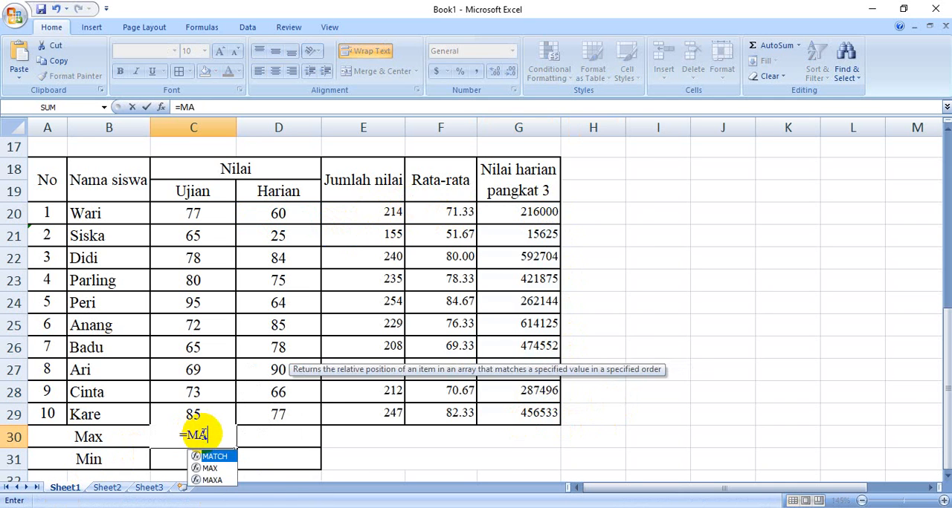
pyautogui.write('X(')
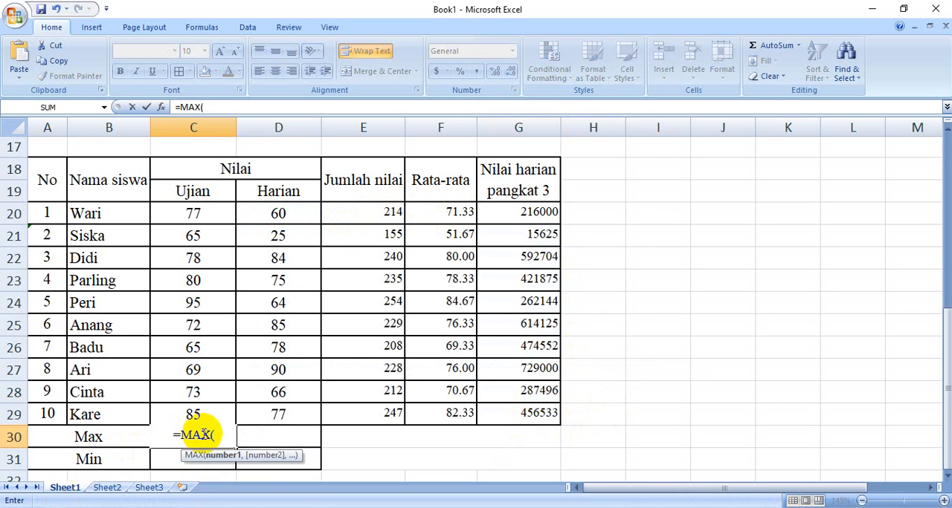
pyautogui.click(215, 213)
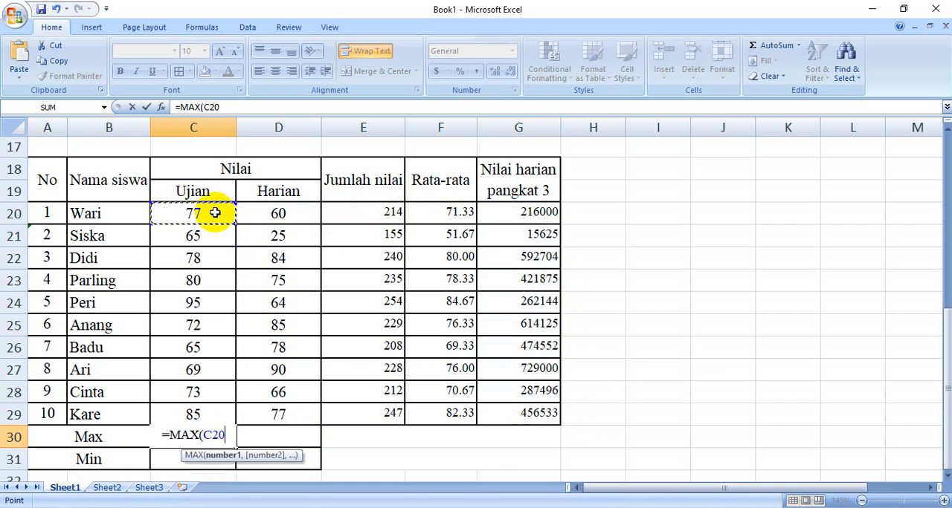
pyautogui.moveTo(215, 213); pyautogui.dragTo(211, 412)
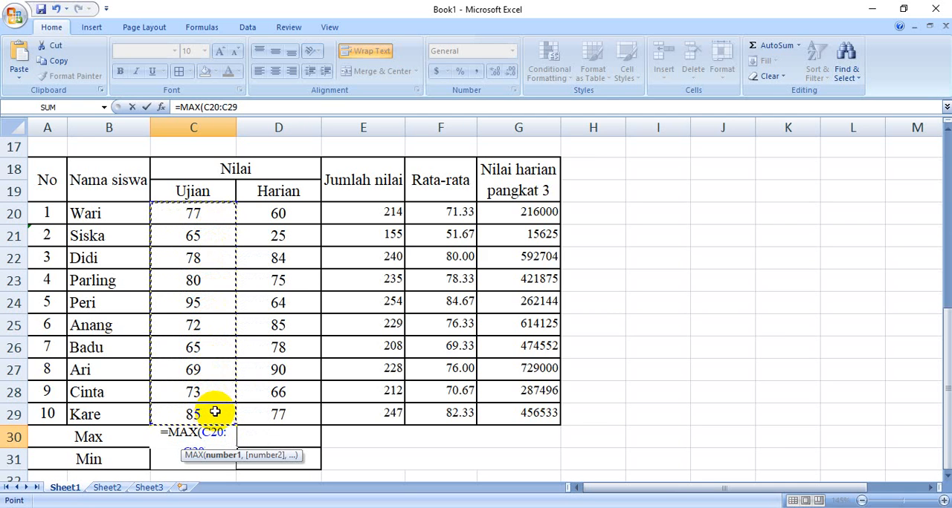
pyautogui.write(')')
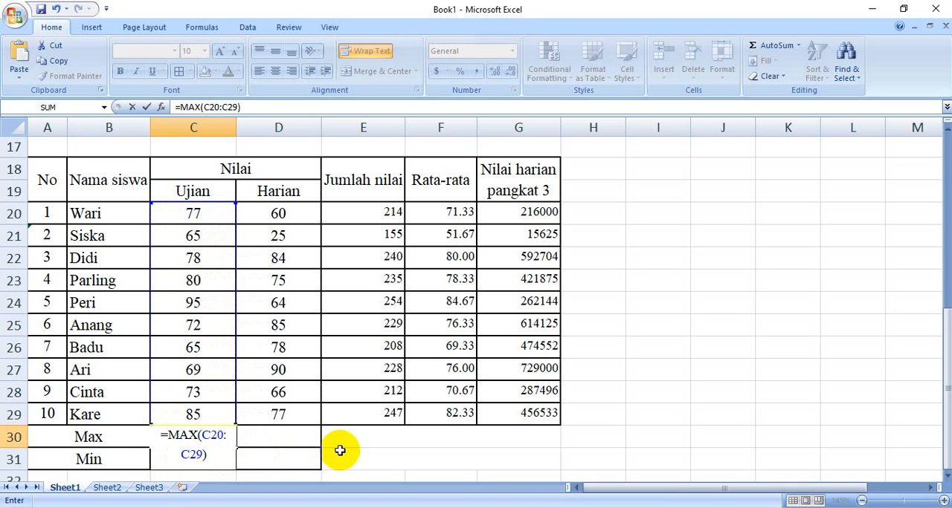
pyautogui.press('Return')
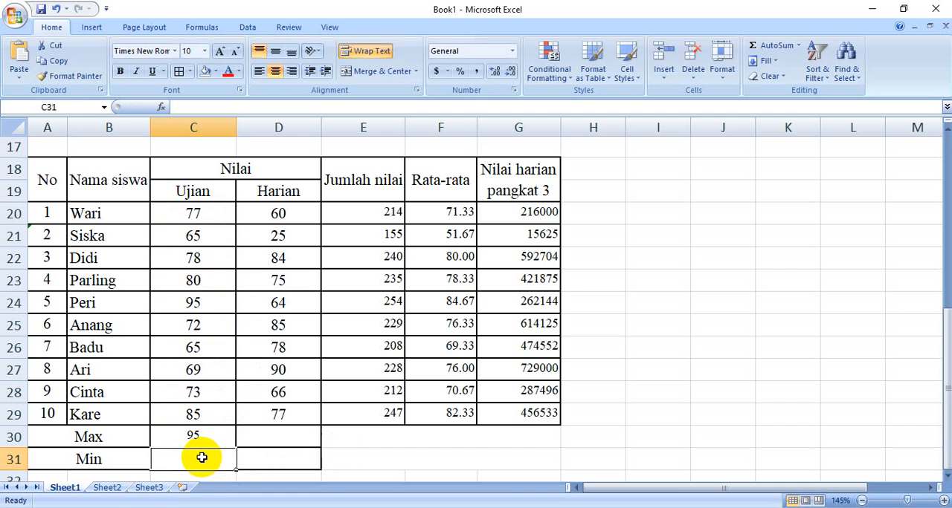
# Enter the Min formula =MIN(C20:C29) for the Ujian scores in C31
pyautogui.write('=M')
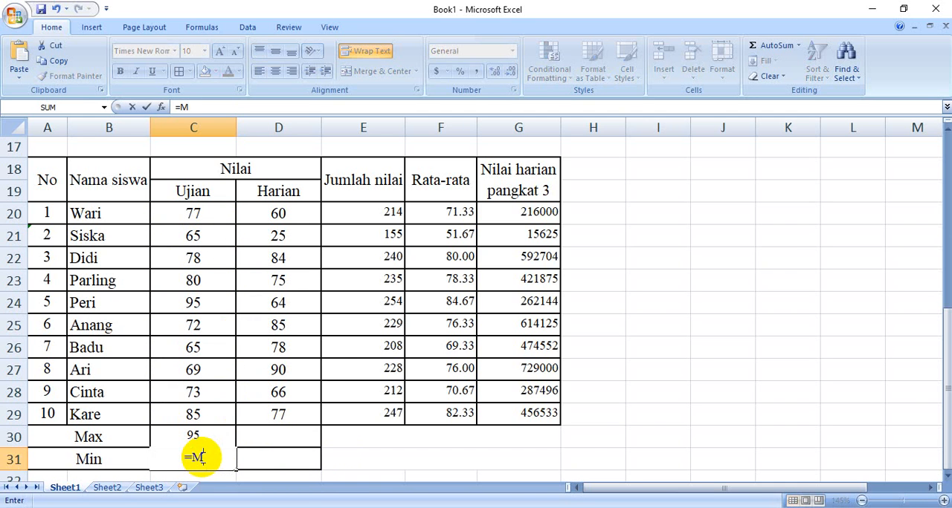
pyautogui.write('IN(')
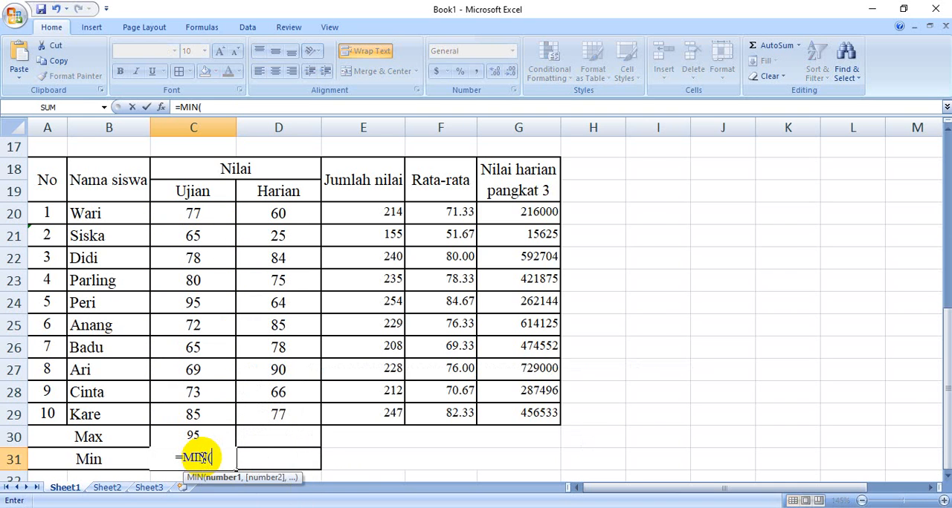
pyautogui.moveTo(173, 215); pyautogui.dragTo(225, 396)
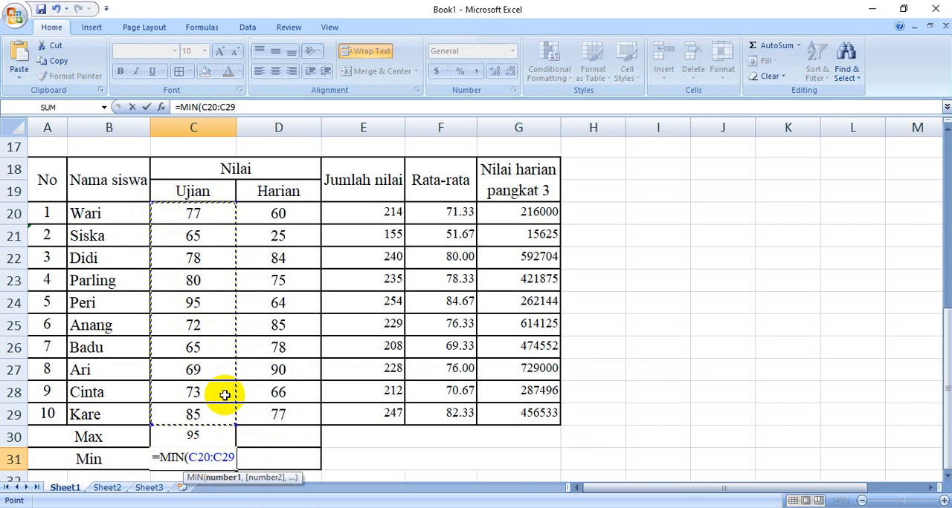
pyautogui.write(')')
pyautogui.press('Return')
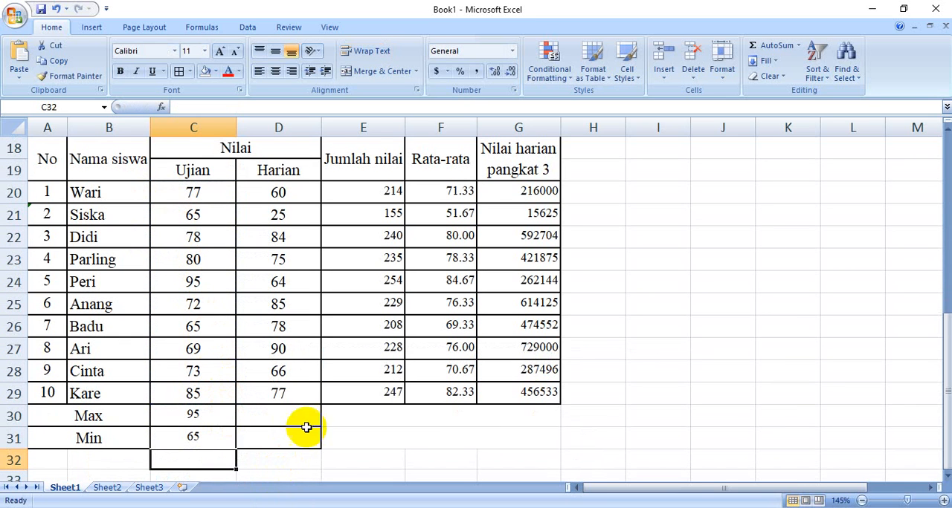
# Fill the Max and Min formulas from C30:C31 across to the Harian column in D30:D31
pyautogui.click(336, 440)
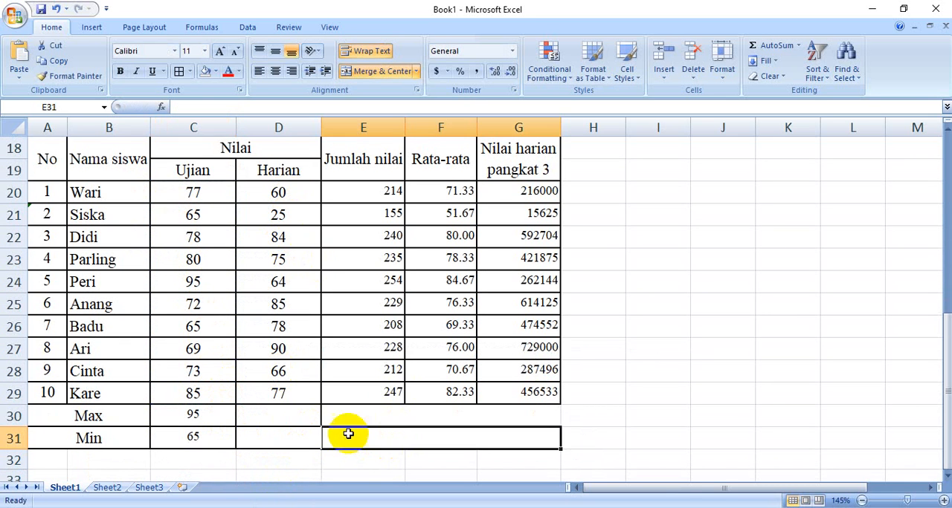
pyautogui.moveTo(206, 418); pyautogui.dragTo(207, 437)
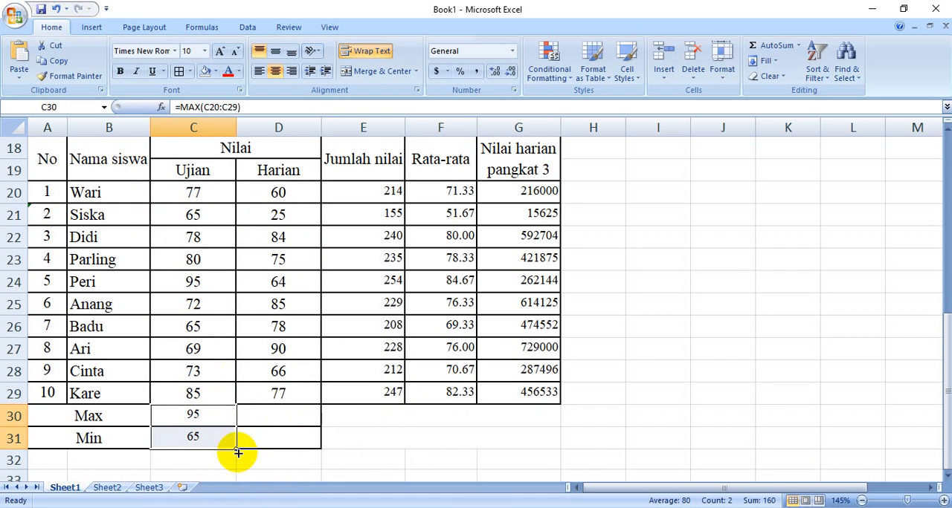
pyautogui.moveTo(236, 449); pyautogui.dragTo(323, 449)
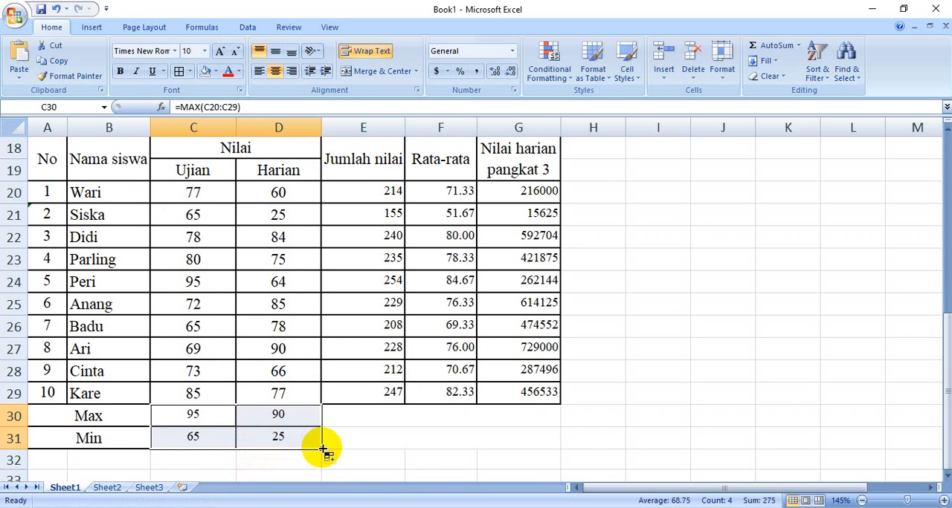
pyautogui.click(377, 434)
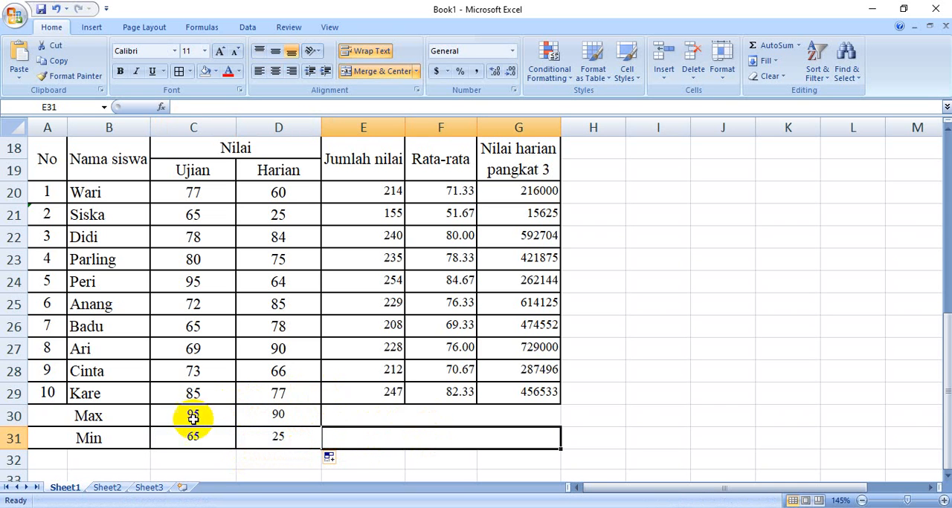
# Check the Max and Min results against the individual Ujian and Harian scores in the table
pyautogui.click(214, 285)
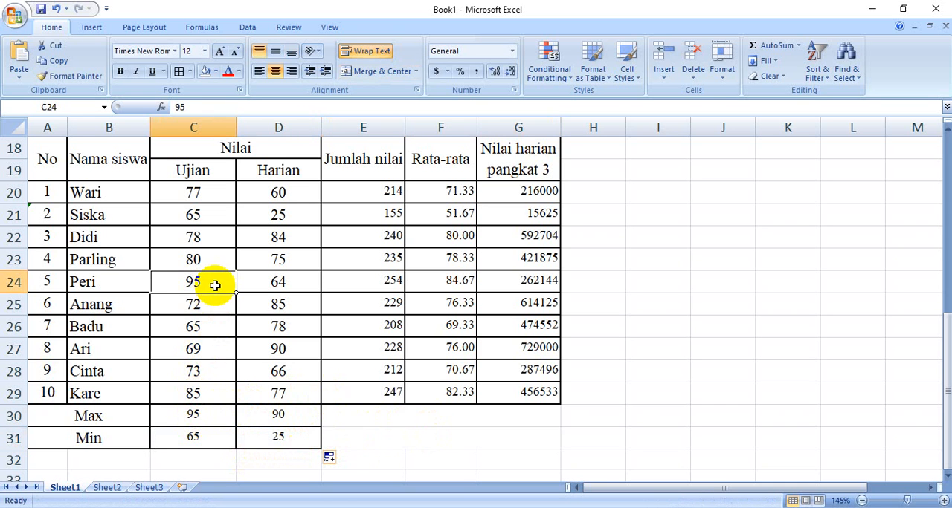
pyautogui.click(194, 438)
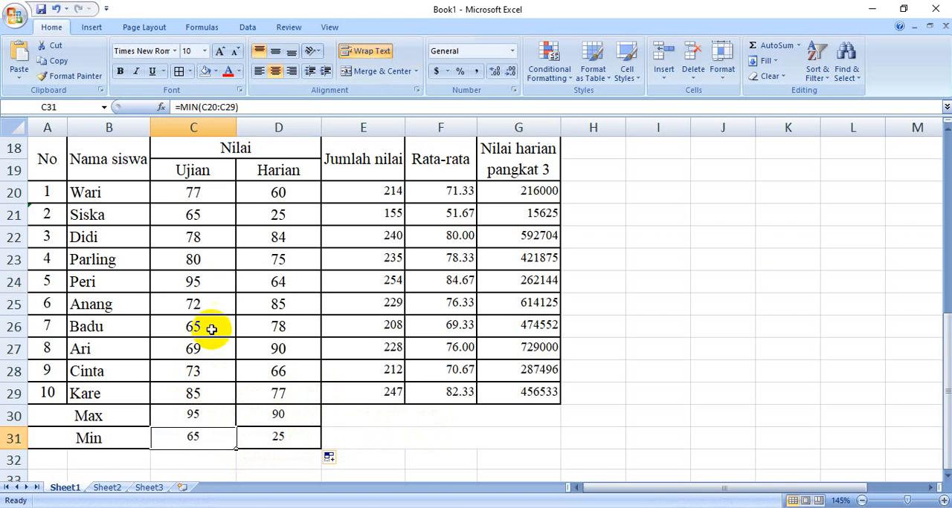
pyautogui.click(215, 326)
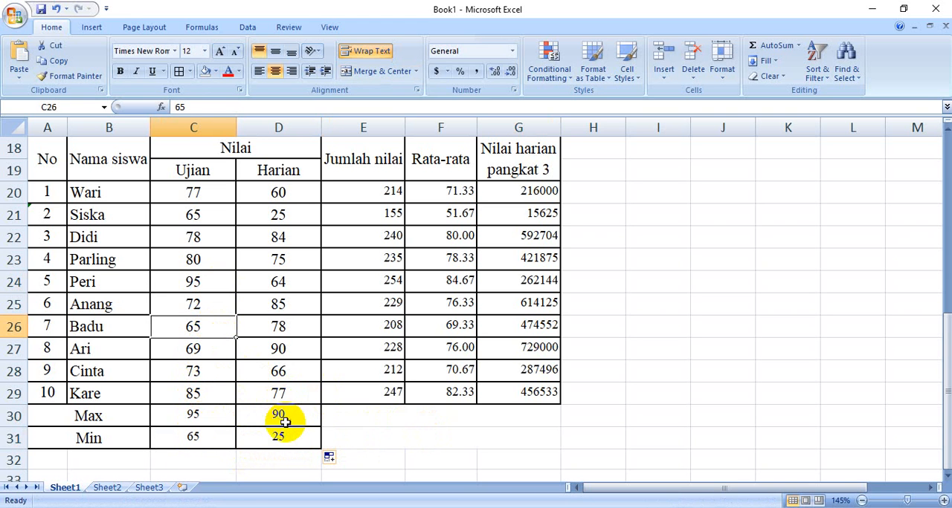
pyautogui.click(280, 351)
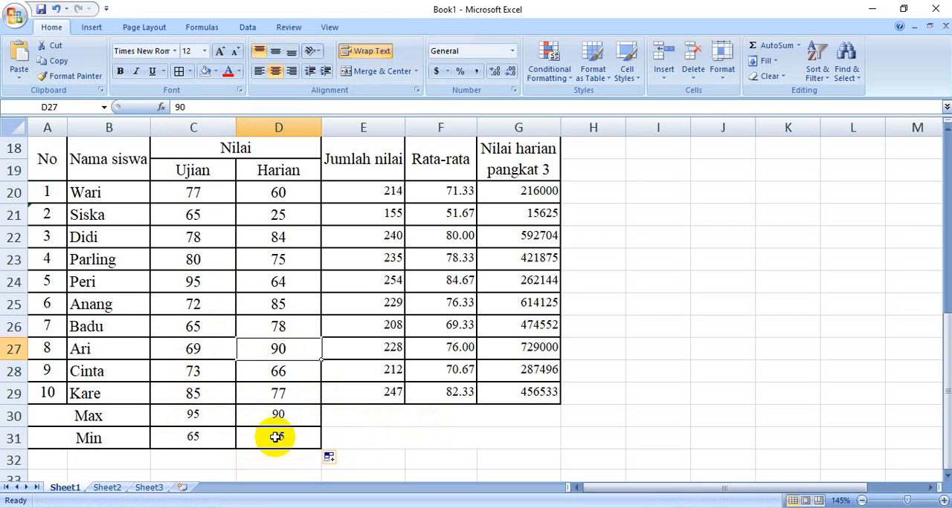
pyautogui.click(308, 215)
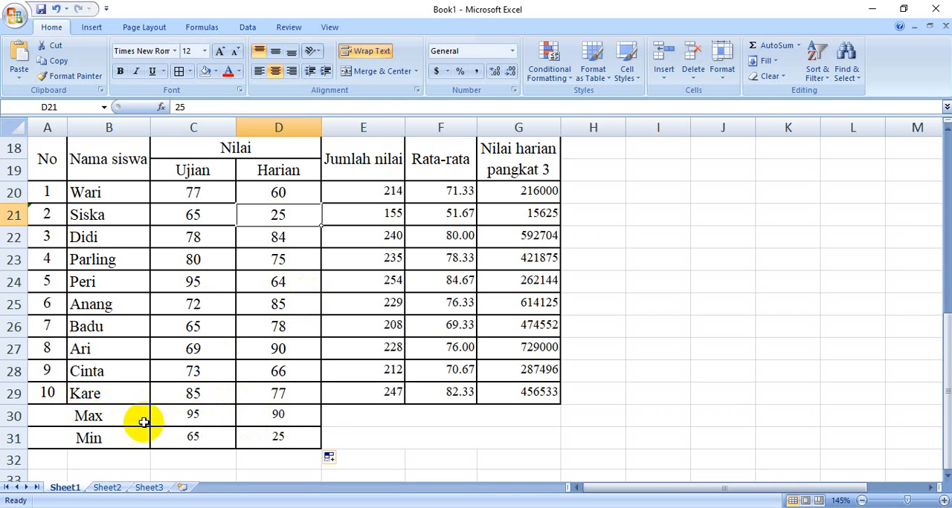
pyautogui.click(360, 432)
pyautogui.scroll(2, 387, 407)
pyautogui.scroll(-2, 387, 410)
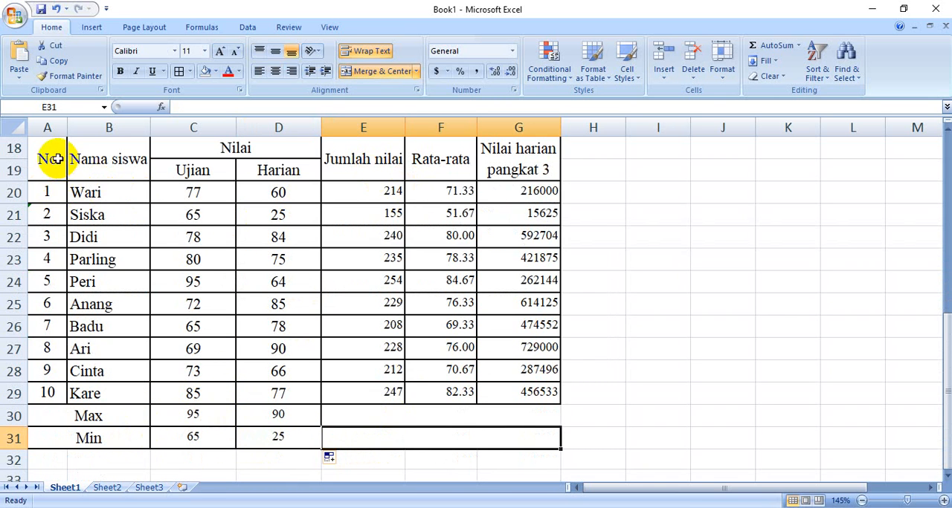
# Set the font size of the whole Latihan 2 table, A18:G31, to 12
pyautogui.moveTo(47, 156); pyautogui.dragTo(427, 425)
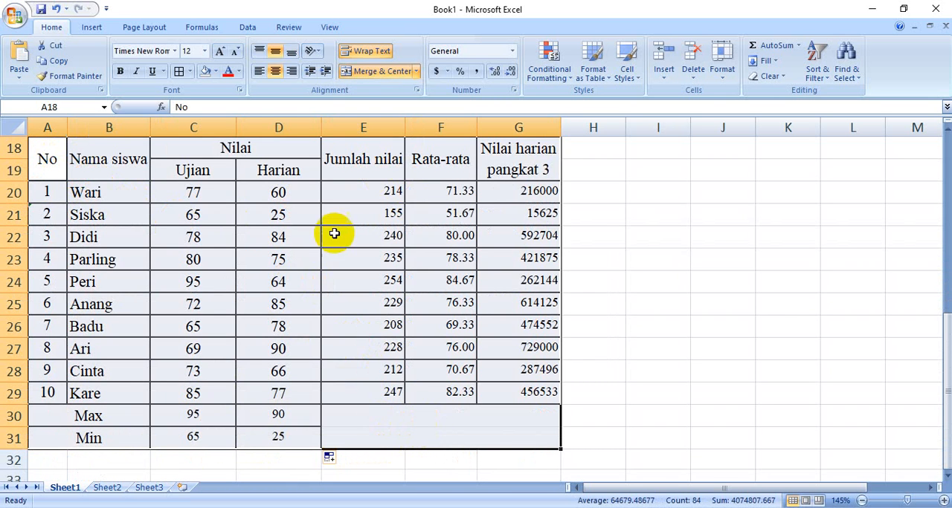
pyautogui.click(204, 51)
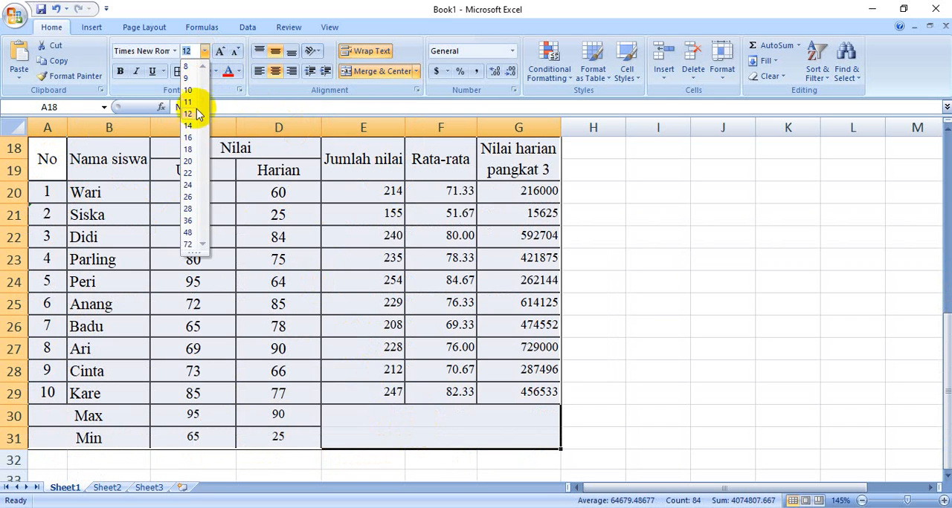
pyautogui.click(189, 114)
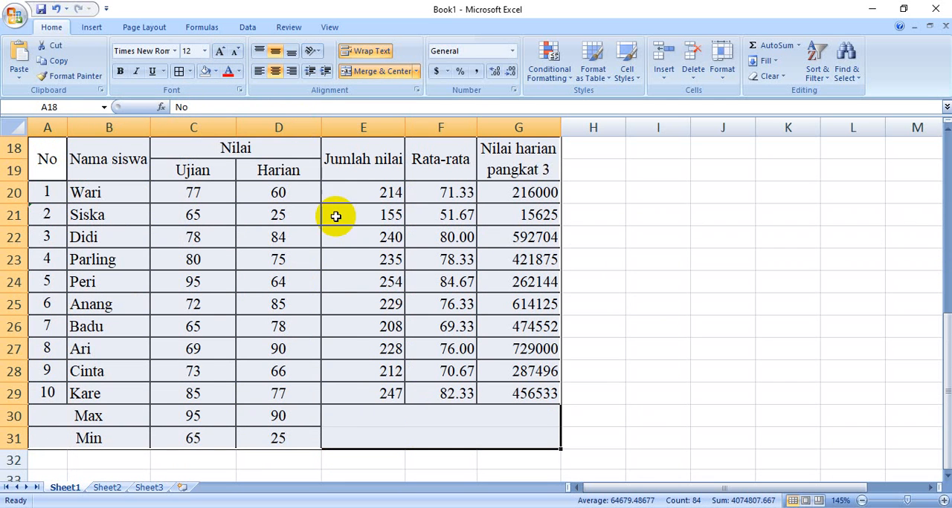
pyautogui.click(362, 189)
pyautogui.doubleClick(362, 189)
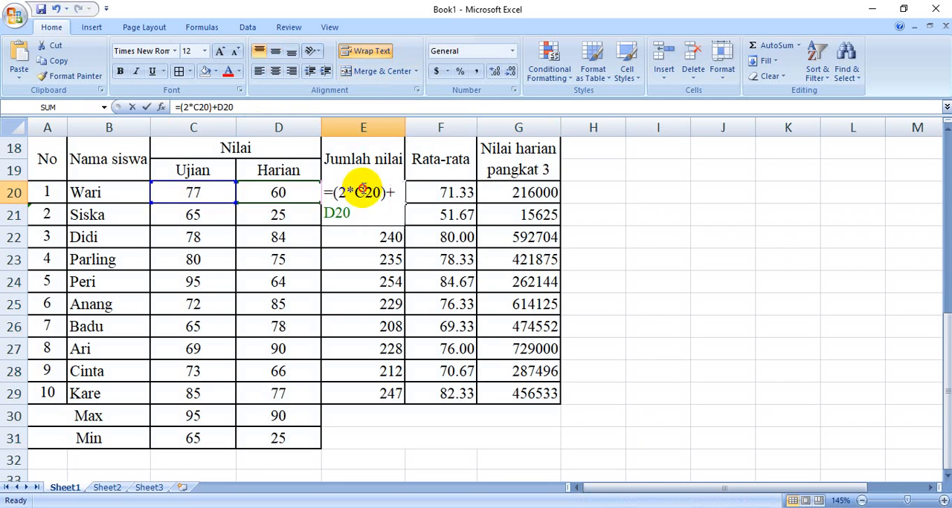
pyautogui.moveTo(364, 193); pyautogui.dragTo(424, 231)
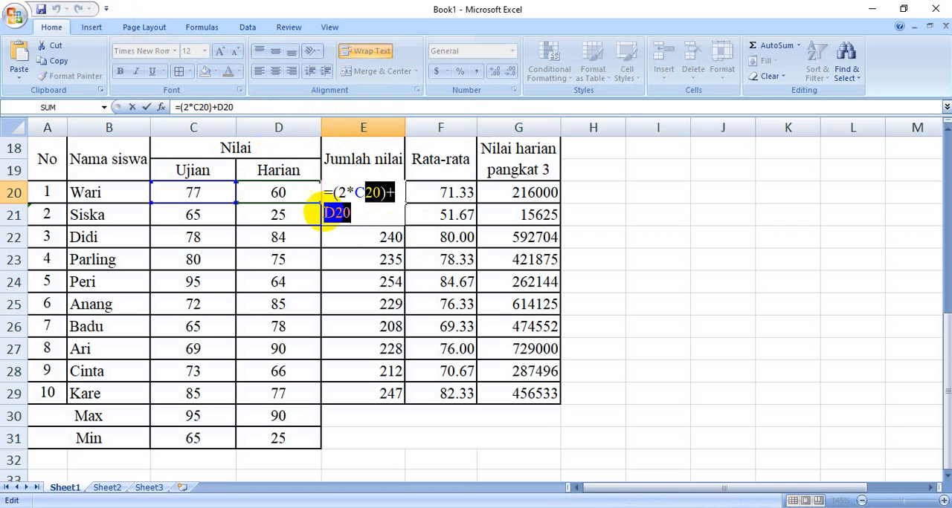
pyautogui.press('Return')
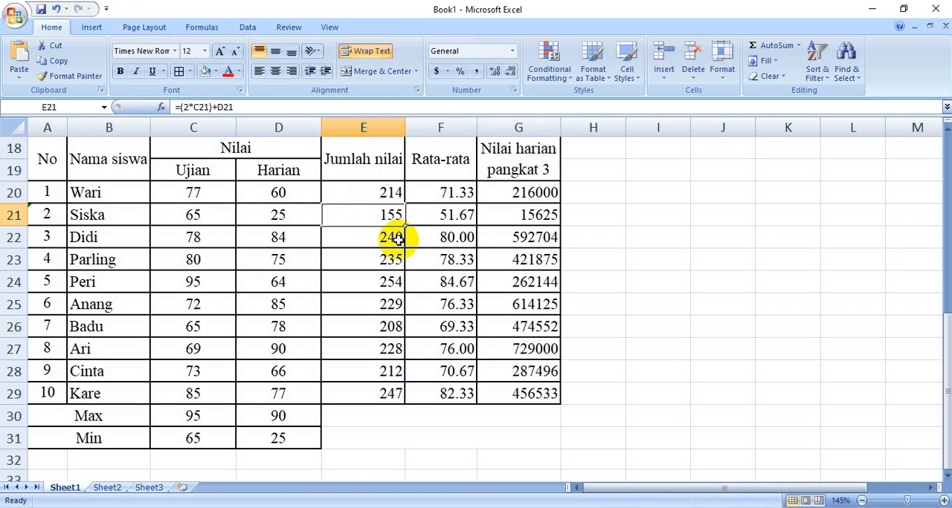
# Center the calculated values in E20:G29 both vertically and horizontally
pyautogui.moveTo(371, 187); pyautogui.dragTo(537, 389)
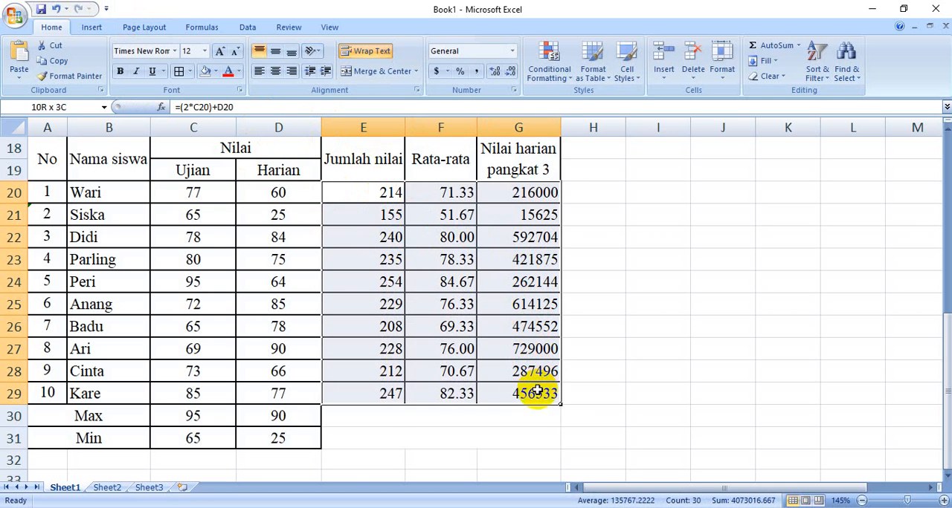
pyautogui.click(276, 71)
pyautogui.click(645, 357)
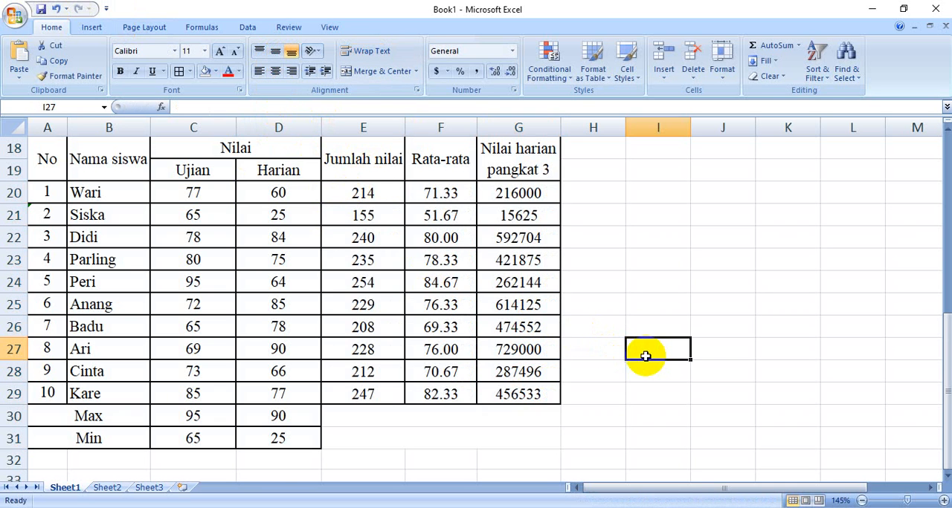
pyautogui.scroll(1, 573, 352)
pyautogui.scroll(-1, 570, 352)
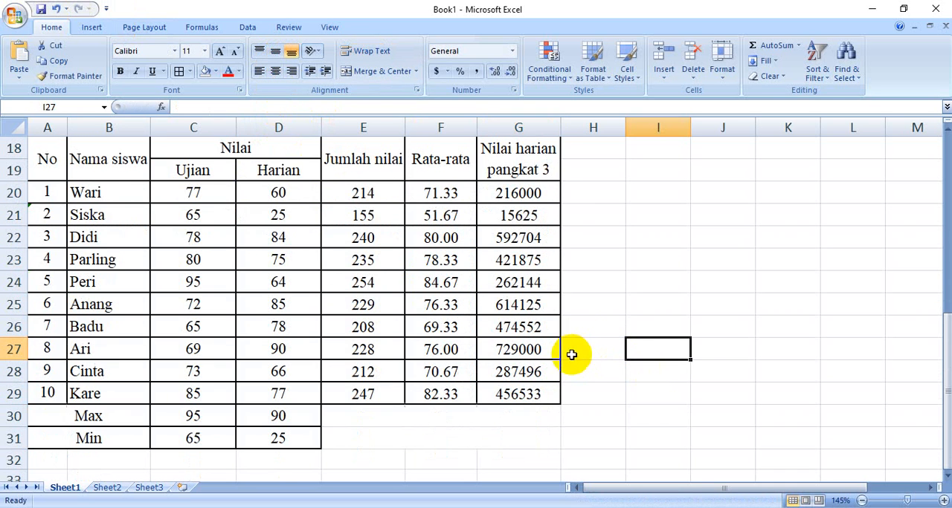
# Fill the Latihan 2 table's header cells, A18:G19, with yellow
pyautogui.moveTo(942, 349); pyautogui.dragTo(937, 334)
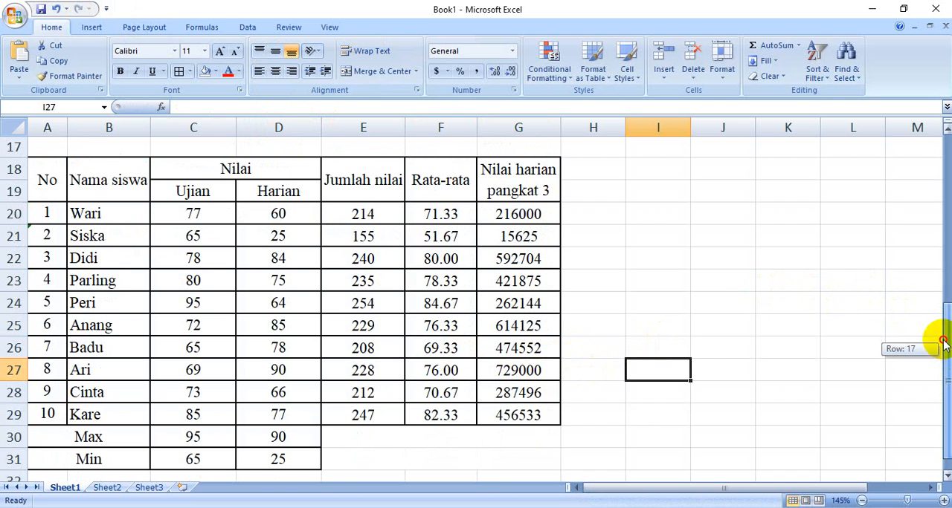
pyautogui.moveTo(37, 166); pyautogui.dragTo(491, 191)
pyautogui.click(215, 72)
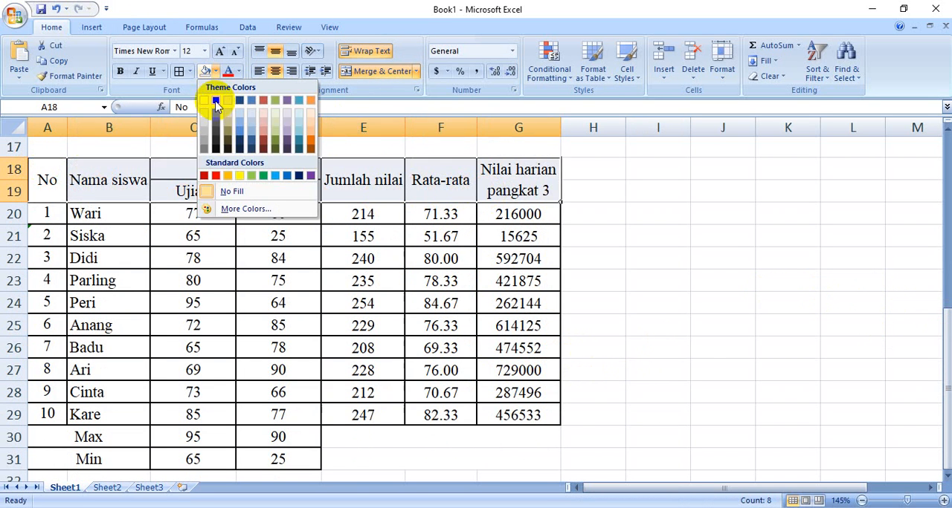
pyautogui.click(240, 175)
pyautogui.click(649, 253)
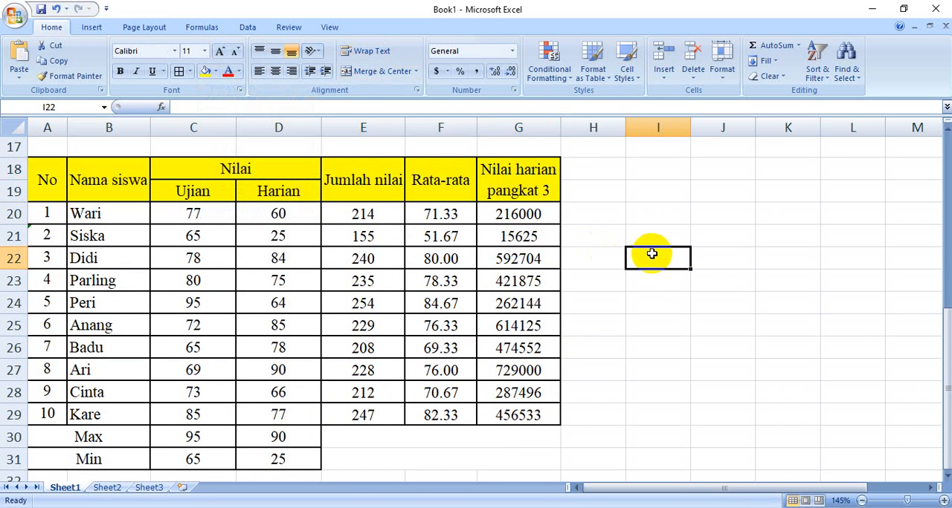
# Enter the heading LATIHAN 3 in A34, below the finished Latihan 2 table
pyautogui.scroll(2, 617, 261)
pyautogui.scroll(-1, 604, 260)
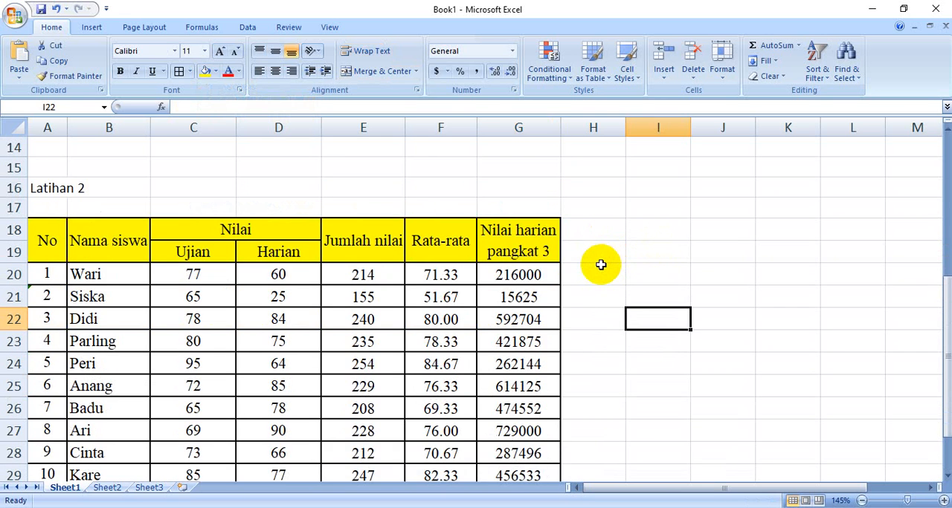
pyautogui.scroll(-1, 602, 263)
pyautogui.scroll(-2, 591, 270)
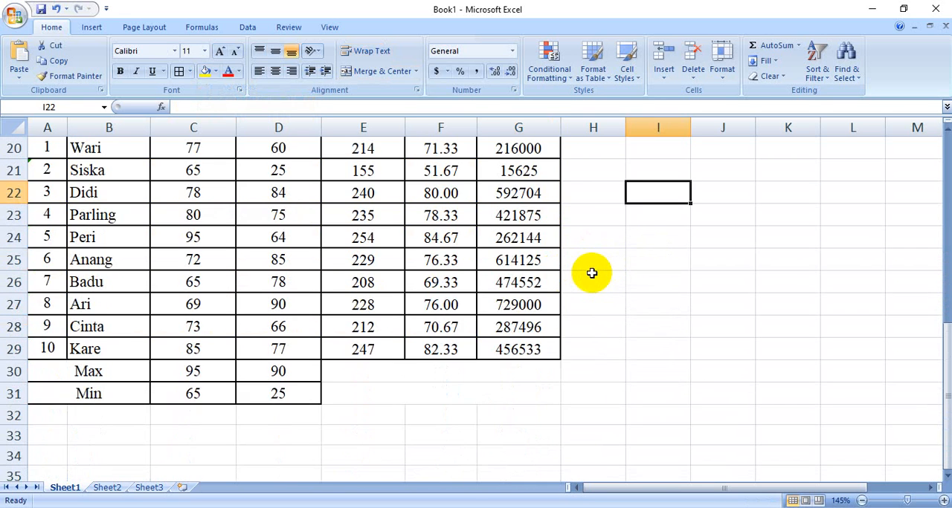
pyautogui.scroll(-1, 591, 276)
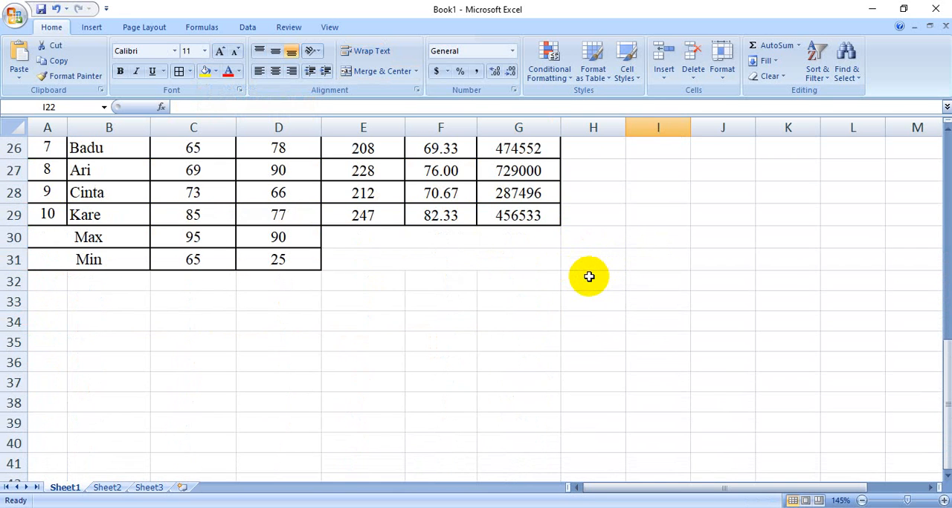
pyautogui.click(52, 320)
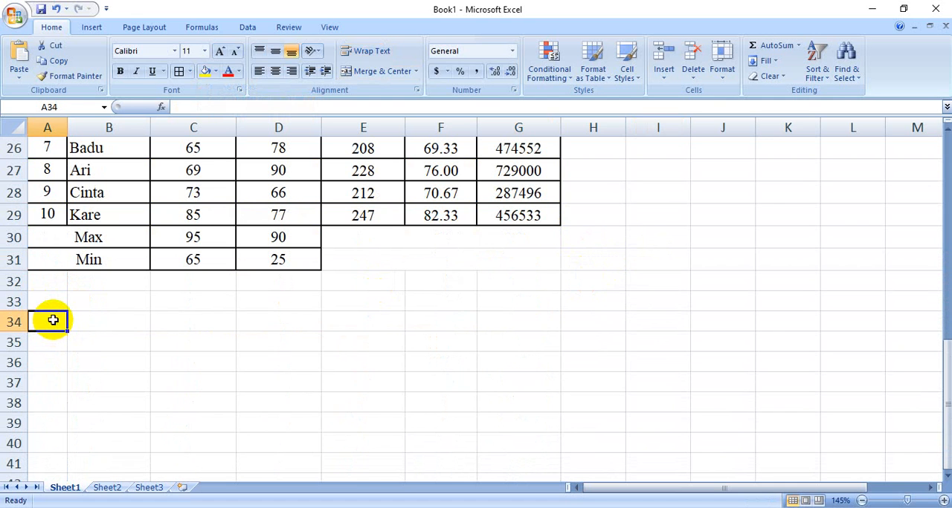
pyautogui.write('LATIHAN 3')
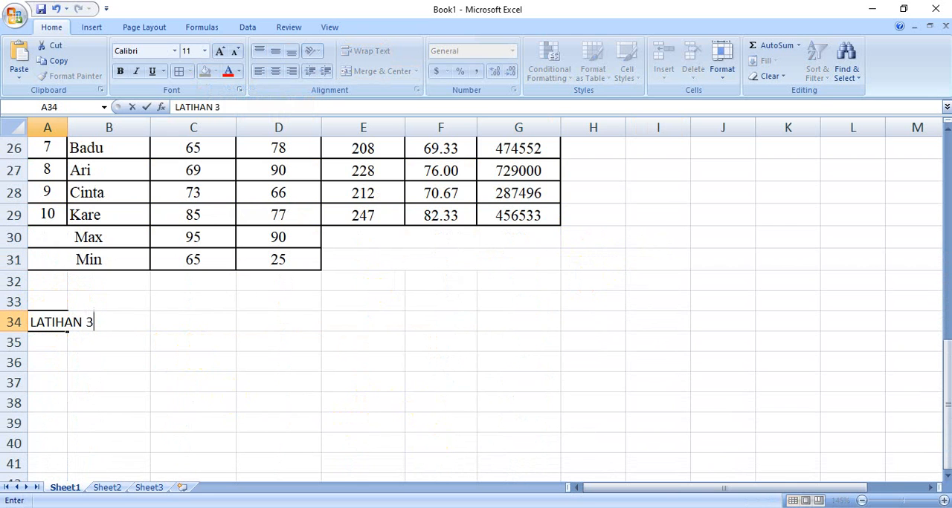
# Switch to the Word handout and read the Latihan 3 Sortir Buah-Buahan table and its formula conditions
pyautogui.hotkey('alt', 'Tab')
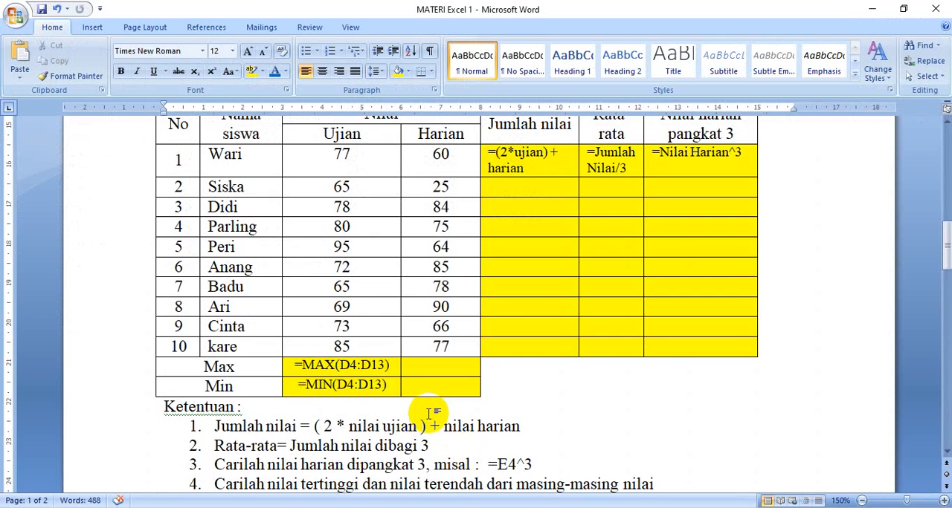
pyautogui.scroll(-5, 428, 412)
pyautogui.scroll(-5, 428, 412)
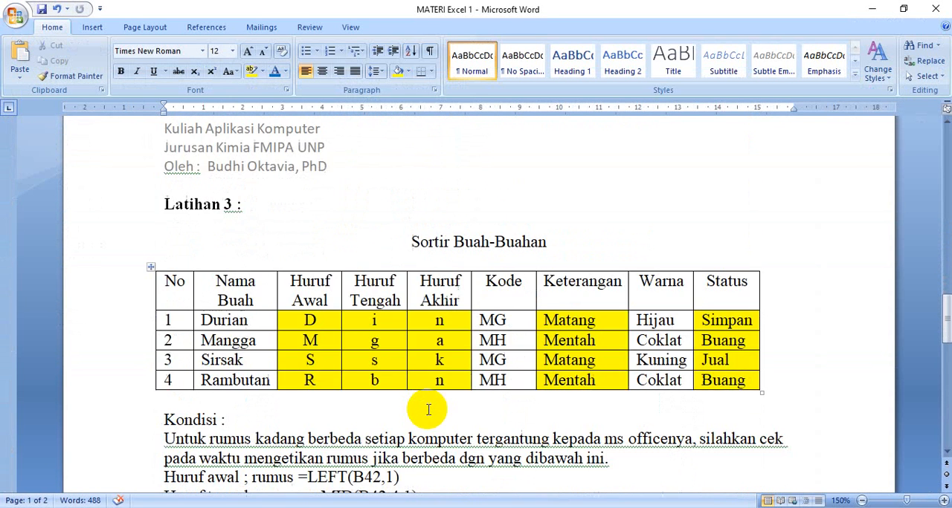
pyautogui.scroll(-1, 428, 407)
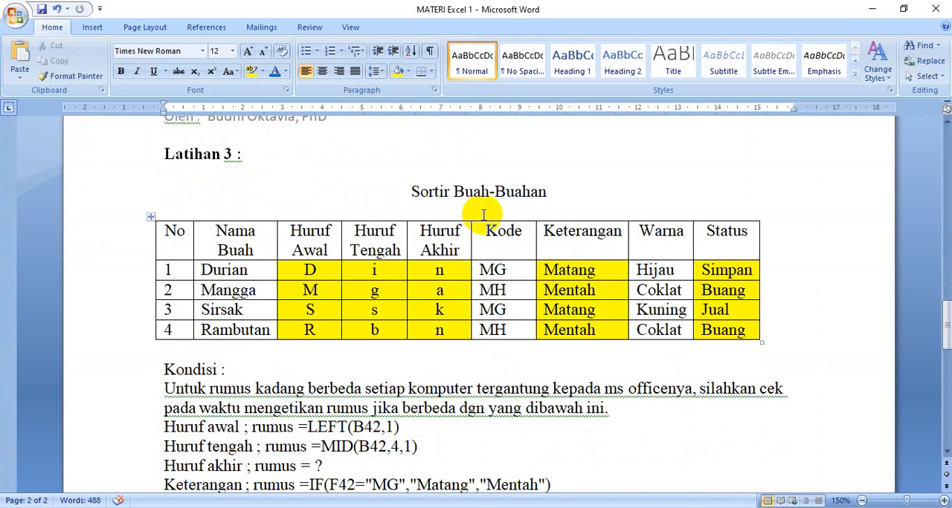
pyautogui.scroll(-1, 476, 357)
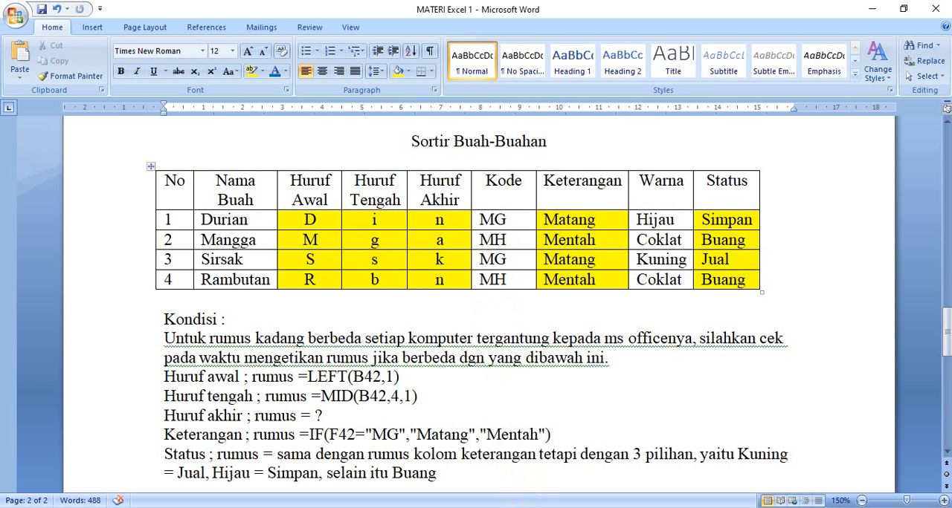
# Return to the Excel workbook and paste the Sortir Buah-Buahan exercise table at A36, below the LATIHAN 3 heading
pyautogui.hotkey('alt', 'Tab')
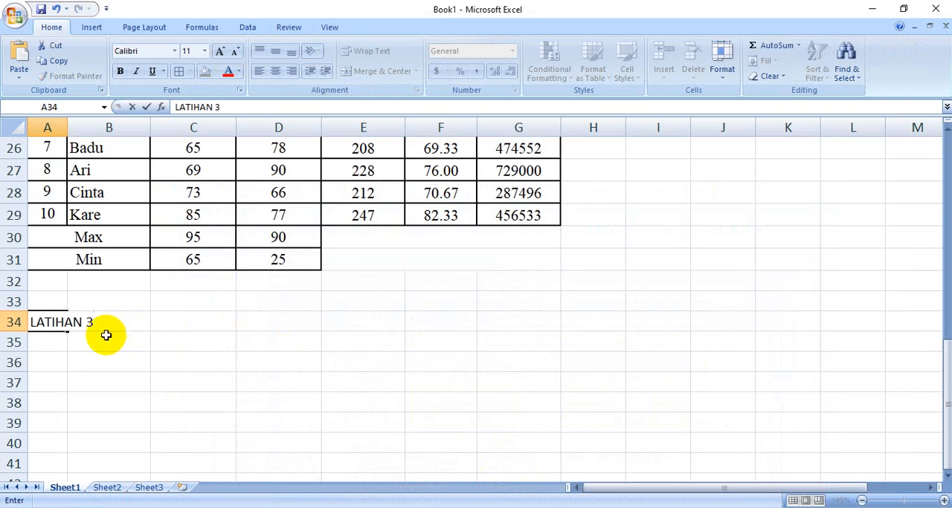
pyautogui.click(67, 363)
pyautogui.scroll(-2, 71, 364)
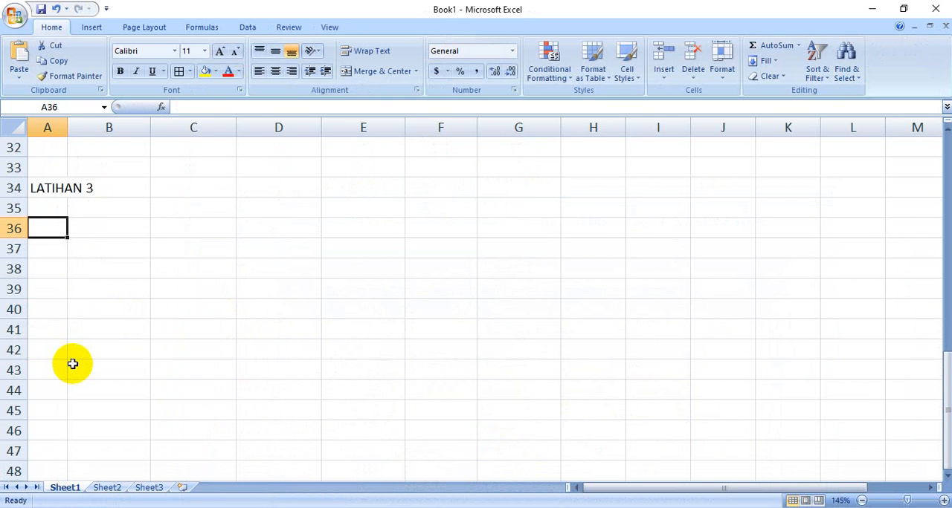
pyautogui.hotkey('ctrl', 'v')
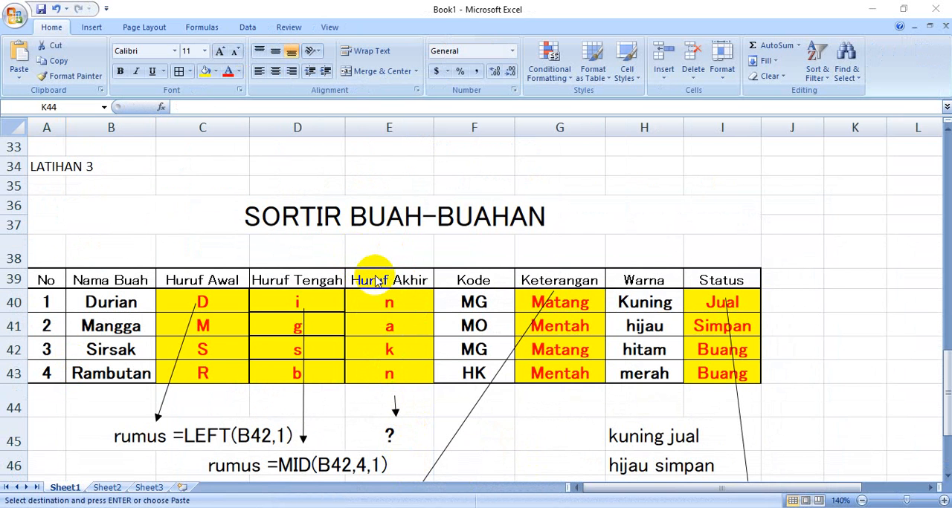
pyautogui.scroll(-1, 208, 210)
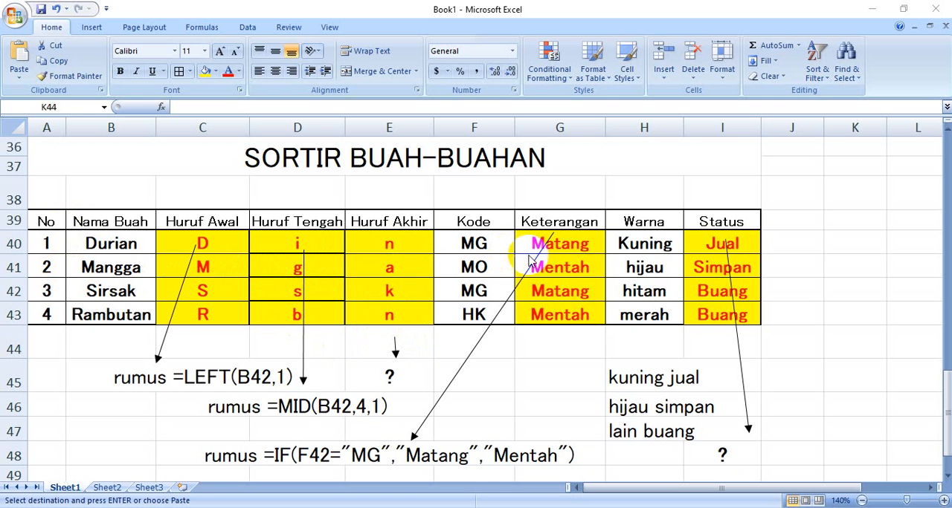
# Clear the contents of the Huruf Awal, Huruf Tengah and Huruf Akhir cells C40:E43 and the Keterangan cells G40:G43
pyautogui.click(216, 265)
pyautogui.moveTo(209, 241); pyautogui.dragTo(356, 309)
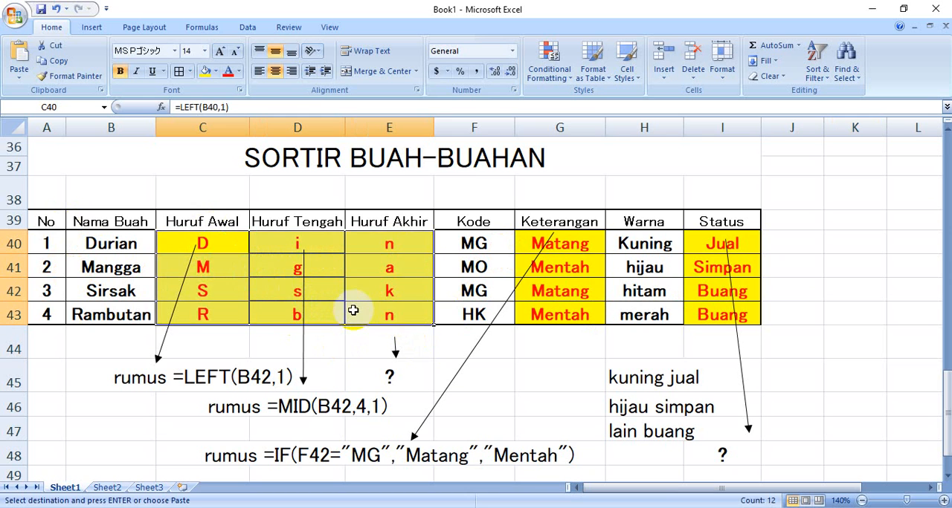
pyautogui.press('Delete')
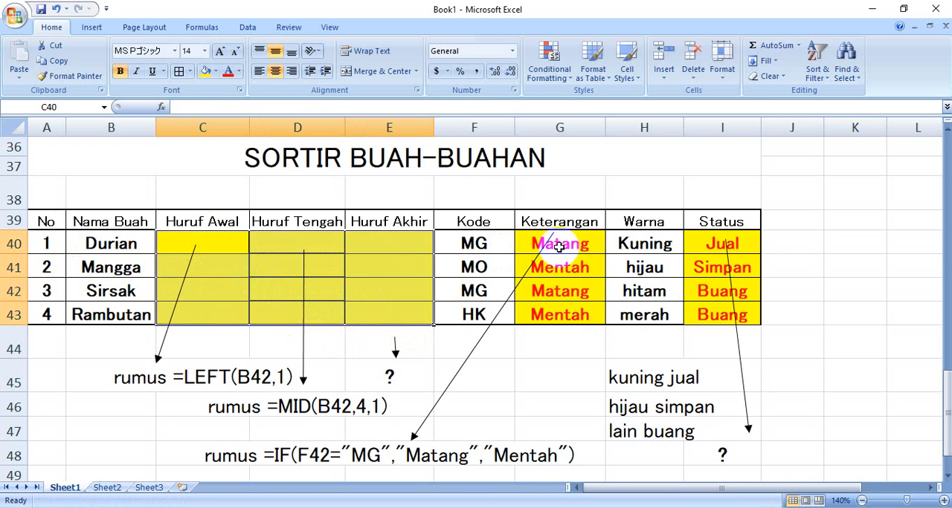
pyautogui.moveTo(559, 247); pyautogui.dragTo(563, 316)
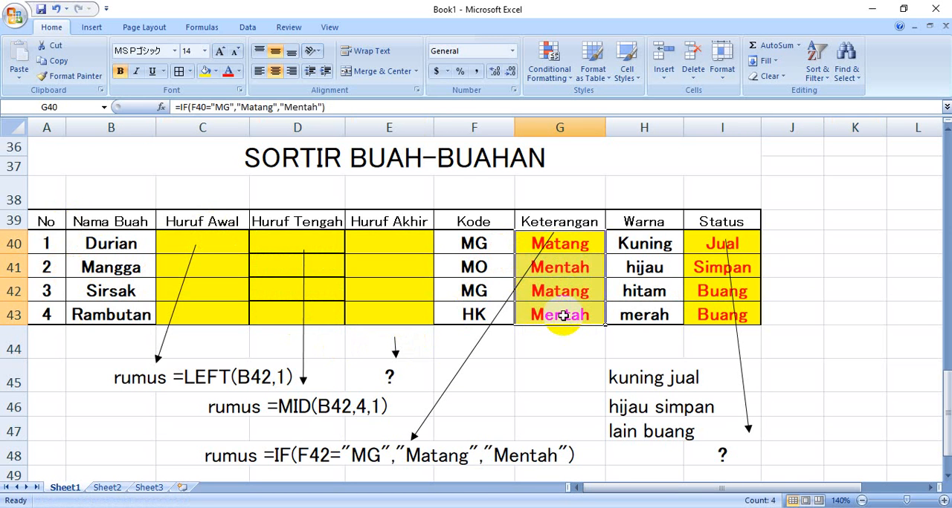
pyautogui.press('Delete')
pyautogui.click(516, 366)
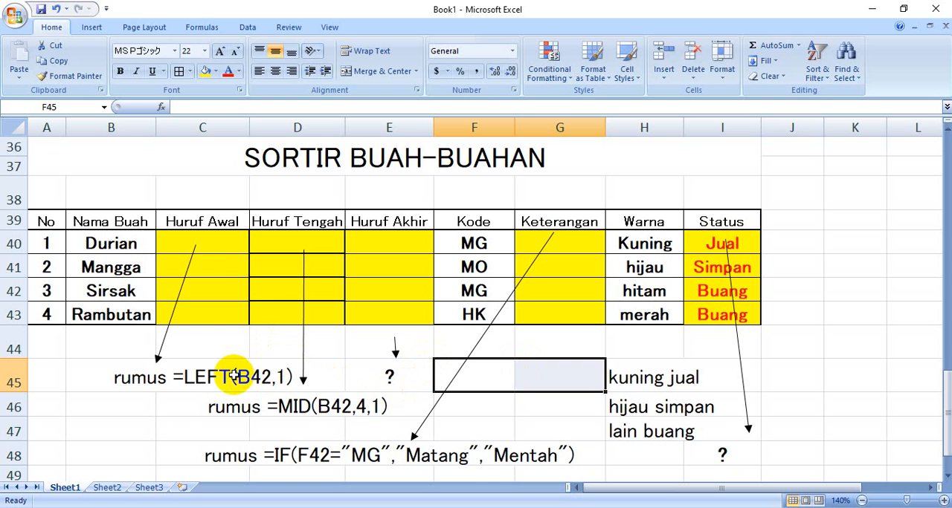
# Following the LEFT formula hint in C45, enter =LEFT(B40,1) in C40 to extract Durian's first letter
pyautogui.click(203, 244)
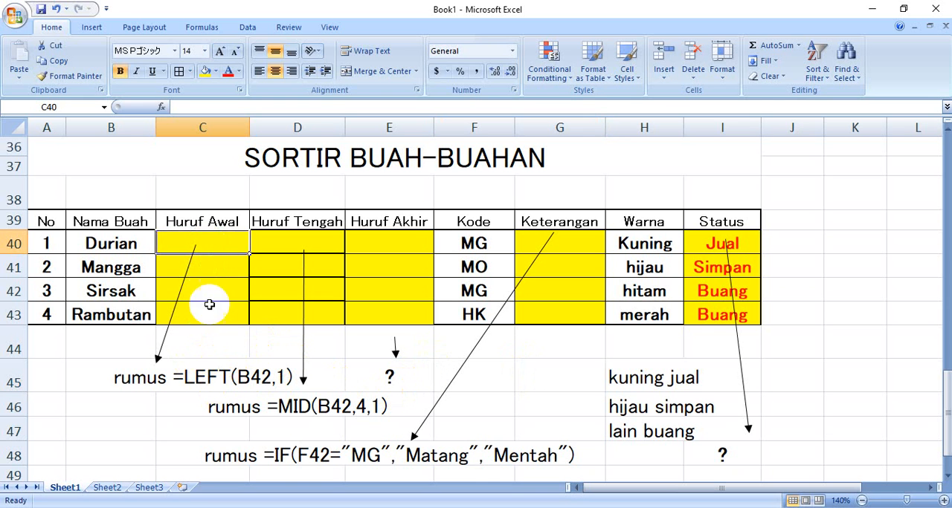
pyautogui.click(255, 378)
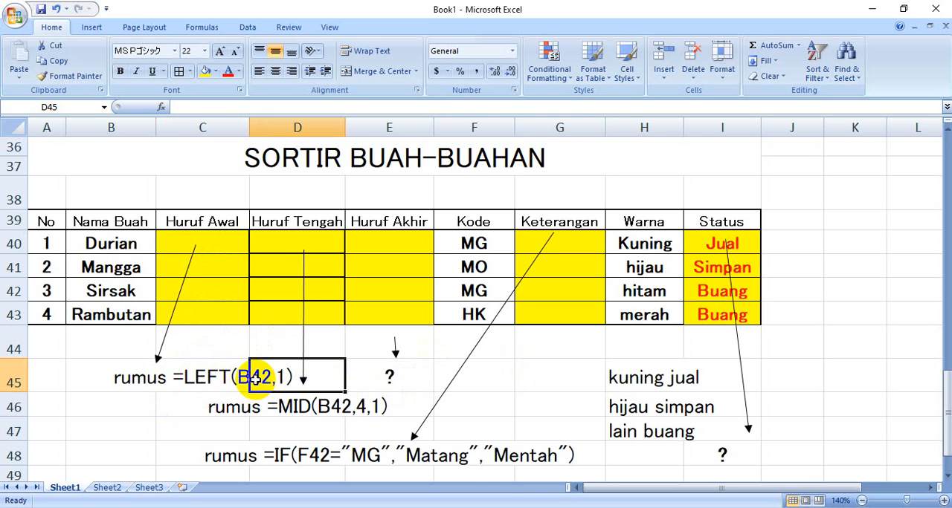
pyautogui.click(197, 378)
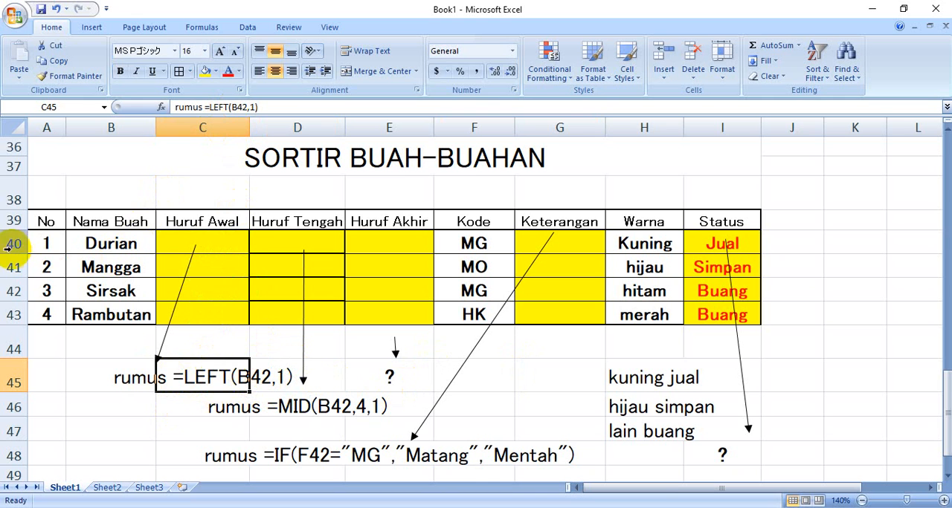
pyautogui.click(199, 243)
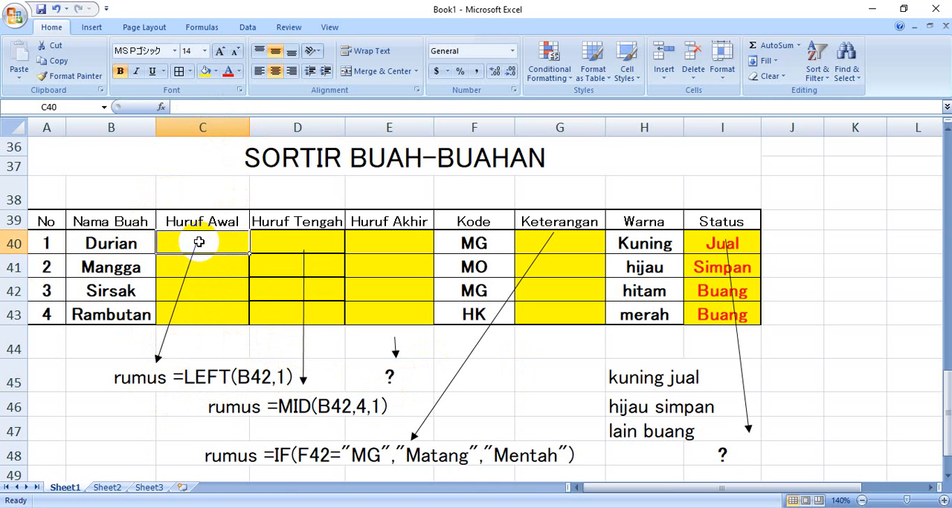
pyautogui.write('=')
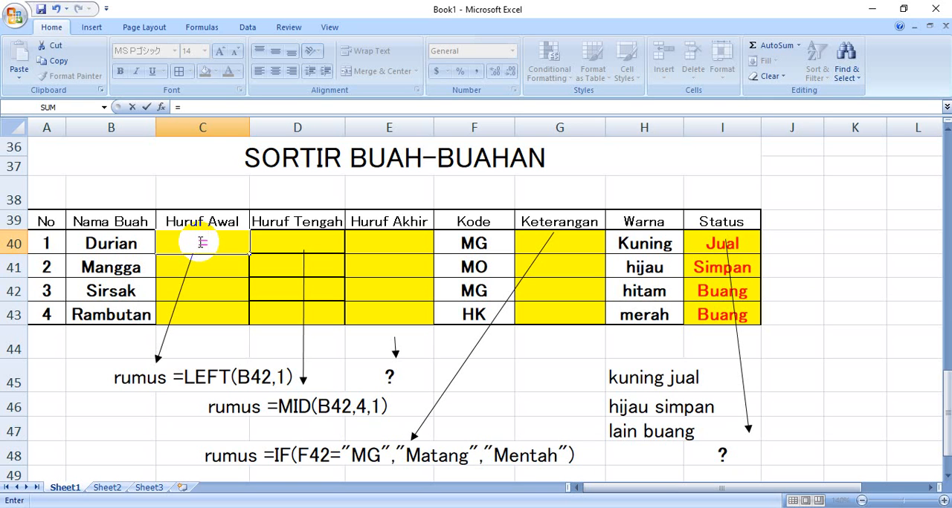
pyautogui.write('leg')
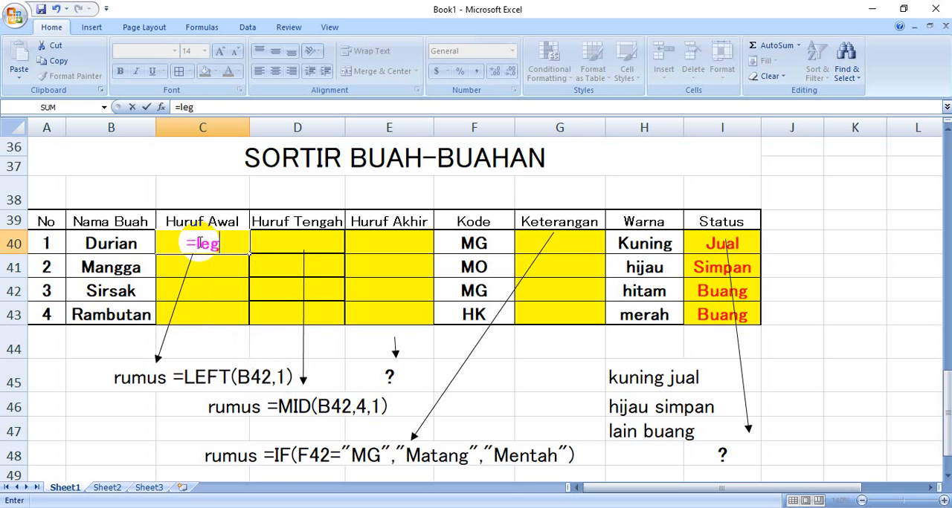
pyautogui.press('BackSpace')
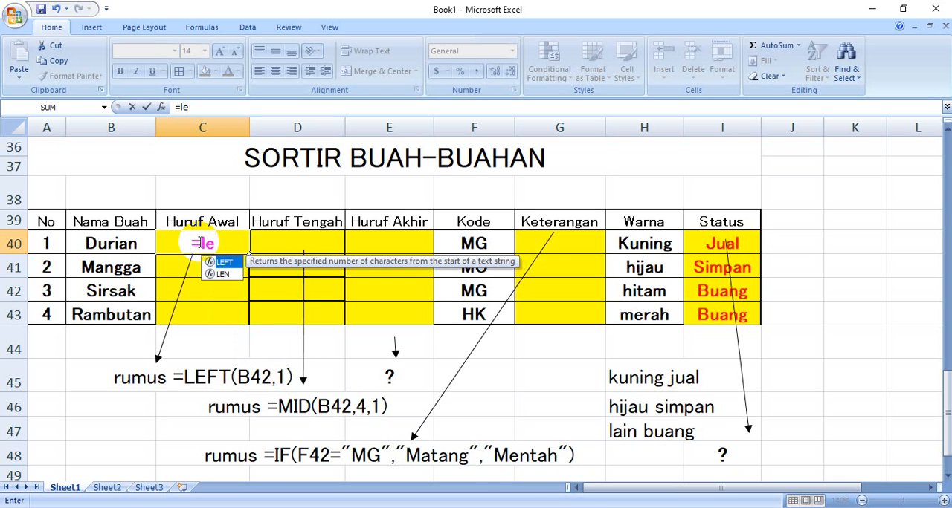
pyautogui.press('BackSpace')
pyautogui.press('BackSpace')
pyautogui.write('LEFT')
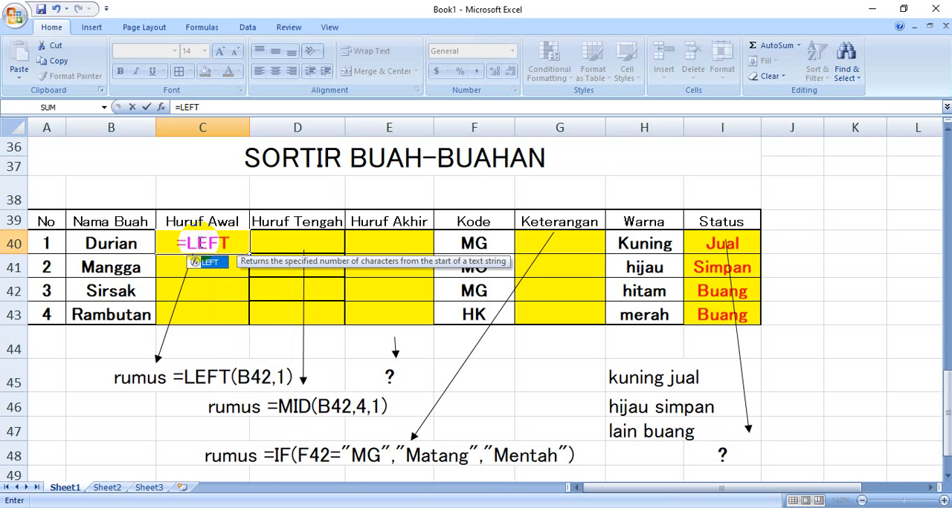
pyautogui.write('(')
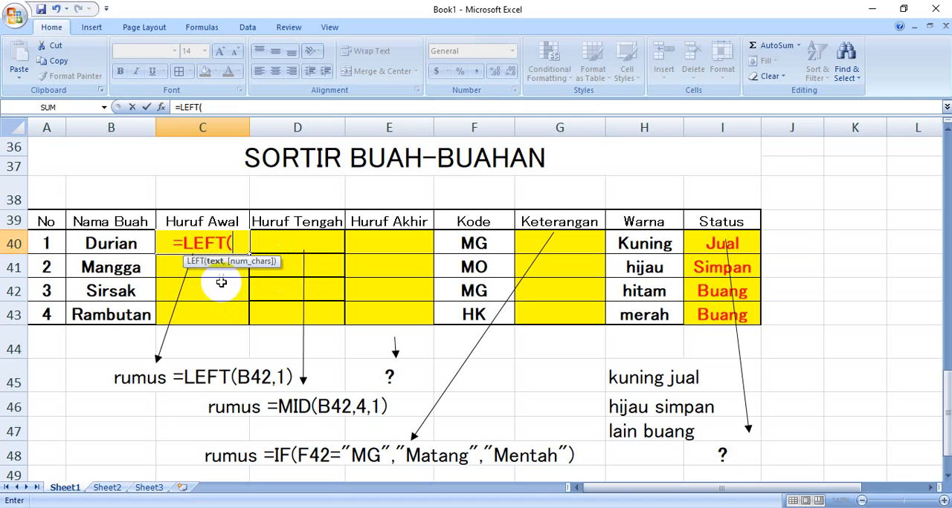
pyautogui.click(119, 245)
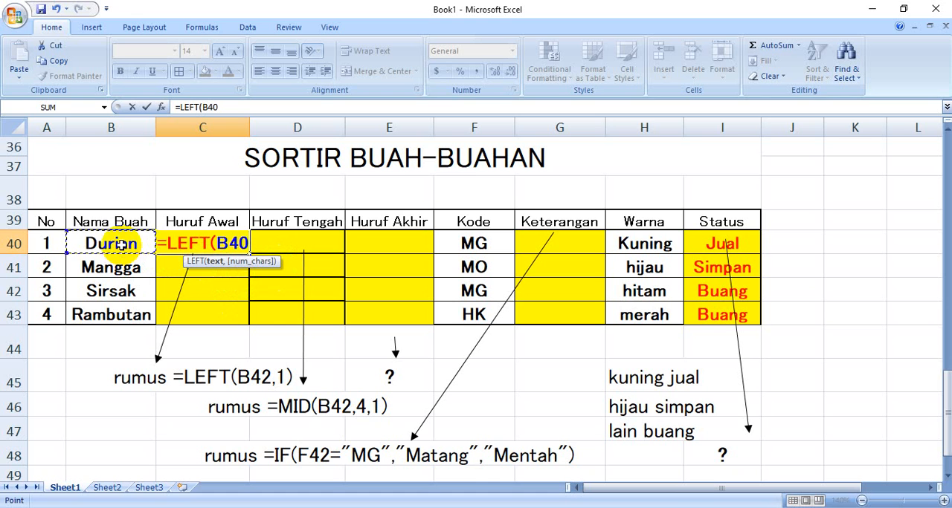
pyautogui.write(',')
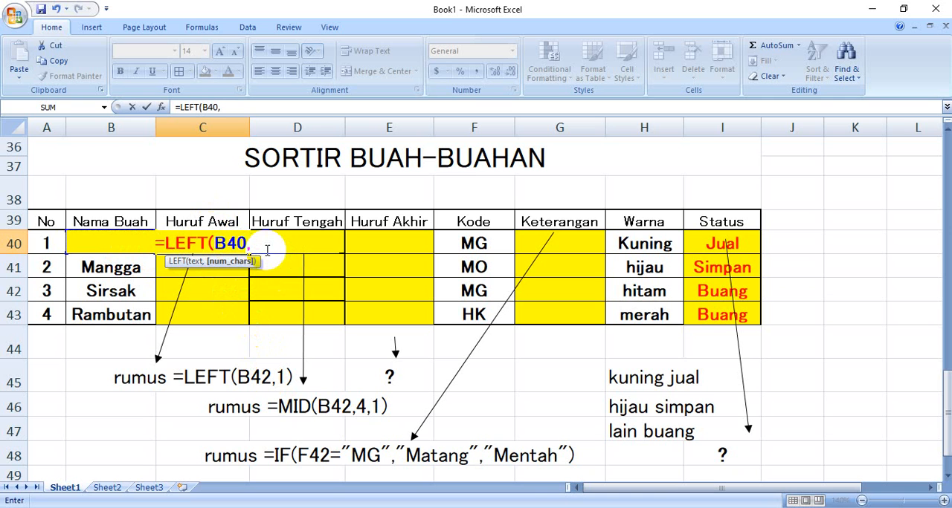
pyautogui.write('1')
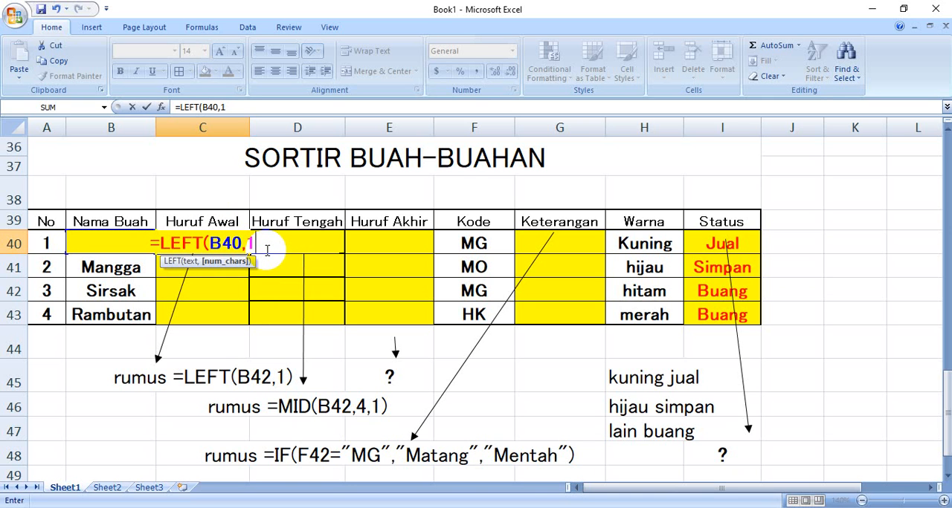
pyautogui.write(')')
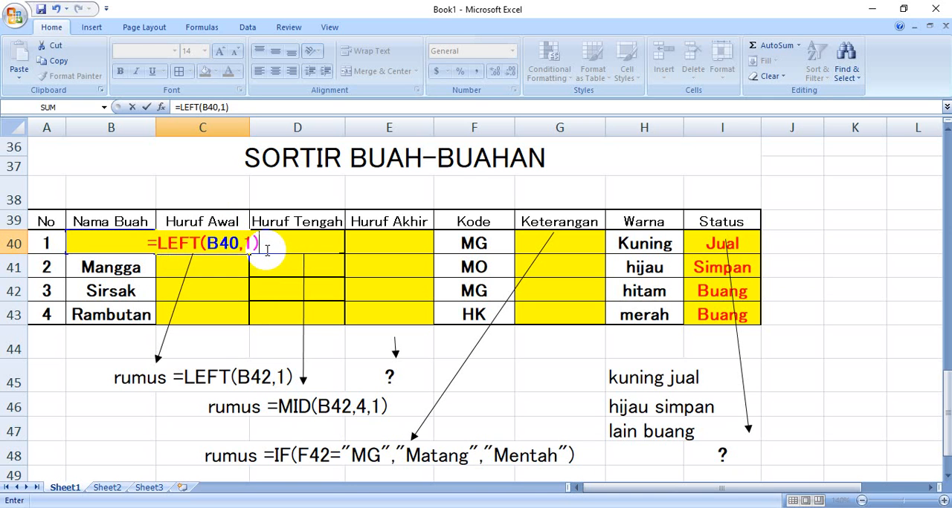
pyautogui.press('Return')
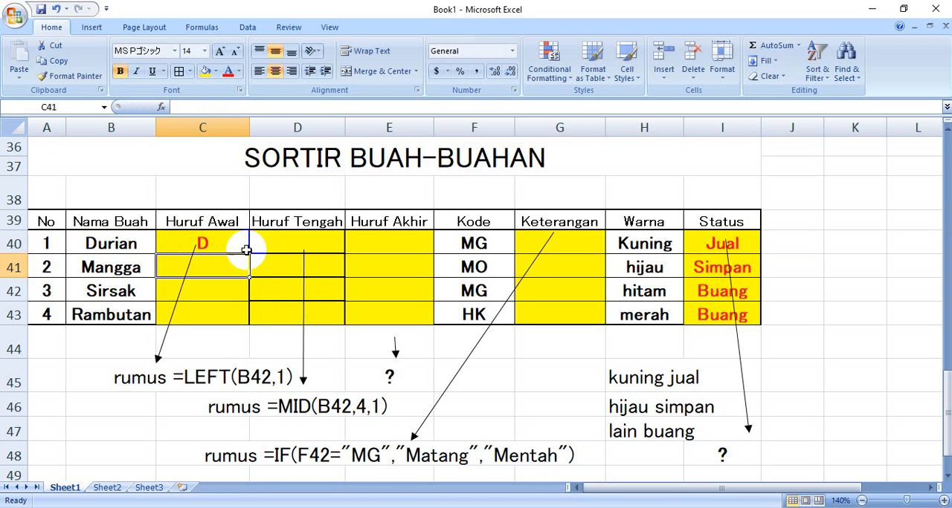
pyautogui.click(197, 249)
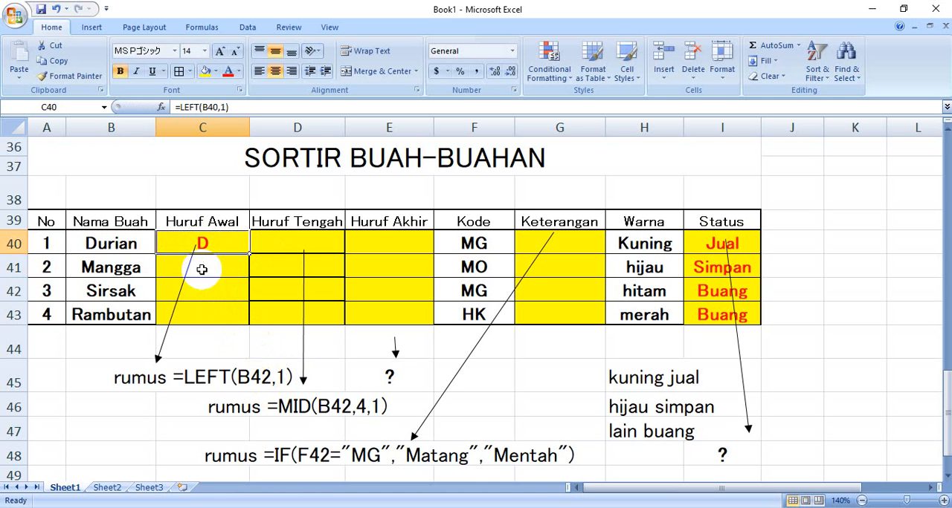
# Enter =LEFT(B42,2) in C42 to try extracting the first two letters of Sirsak
pyautogui.press('Down')
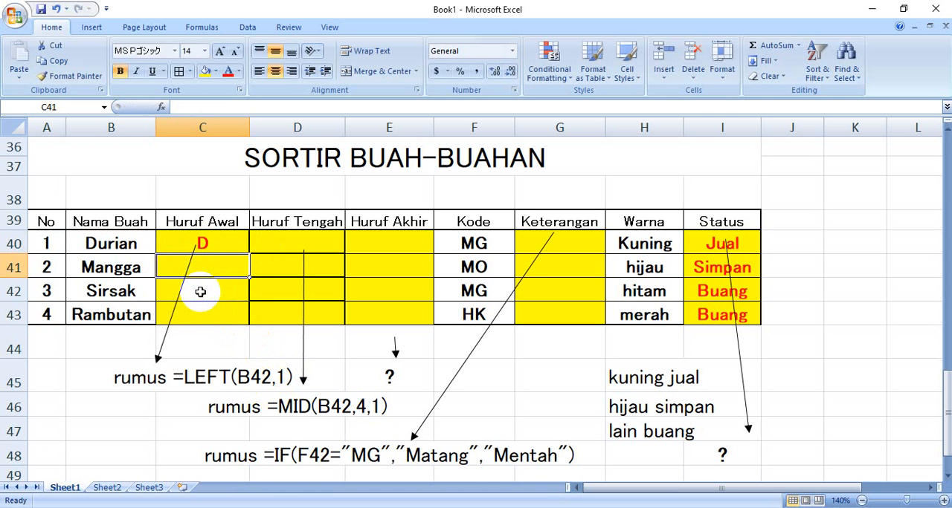
pyautogui.click(200, 292)
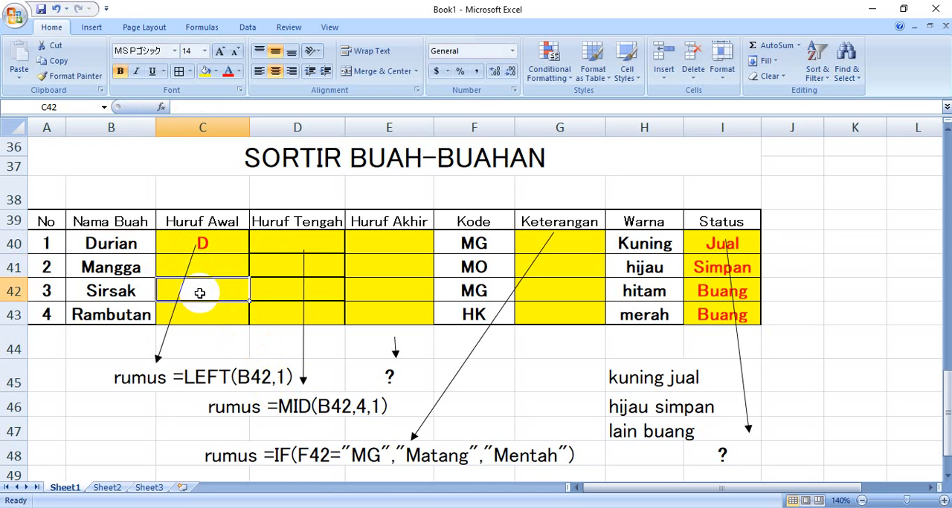
pyautogui.write('=')
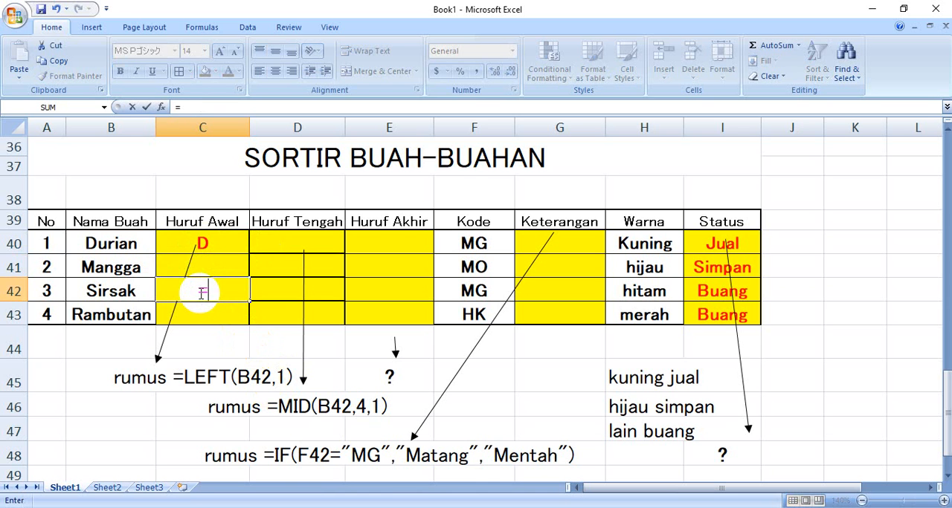
pyautogui.write('LEF')
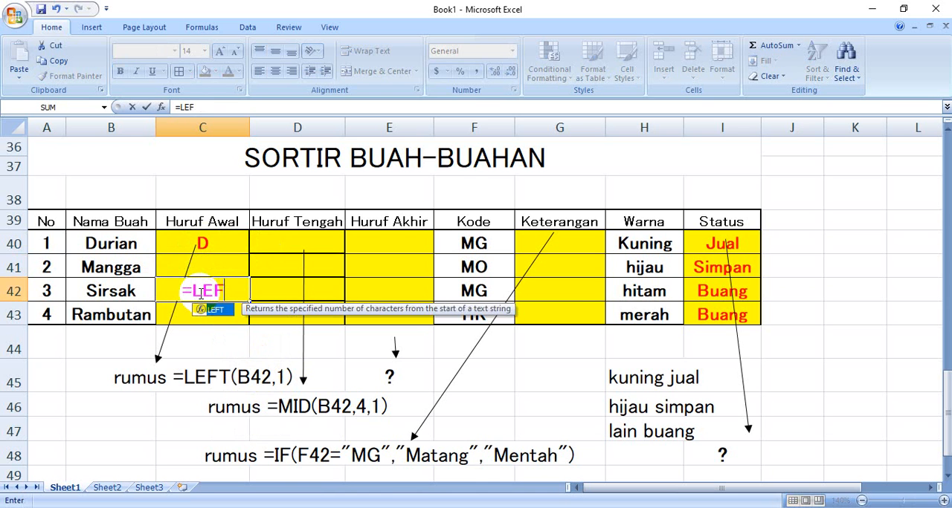
pyautogui.write('T(')
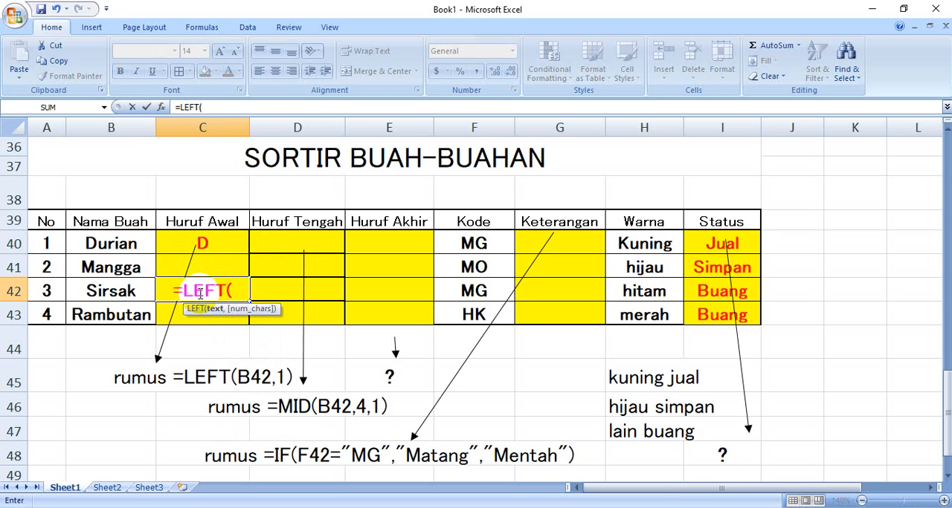
pyautogui.click(107, 292)
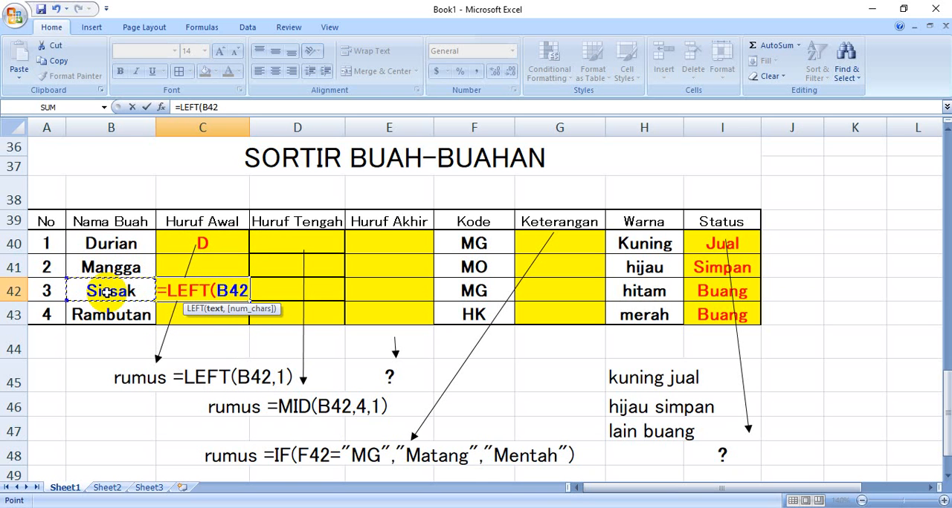
pyautogui.write(',')
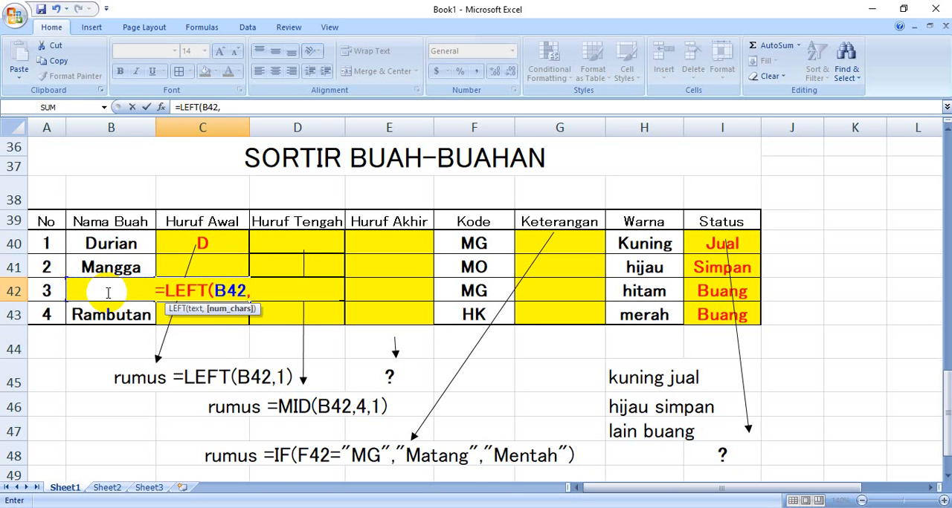
pyautogui.write('2)')
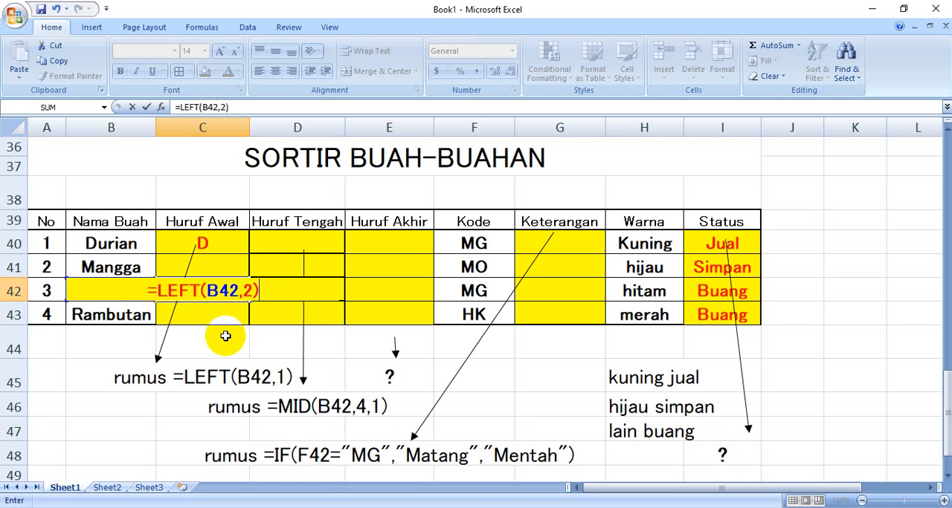
pyautogui.press('Return')
# Compare the LEFT formulas in C42 and C40, and clear the trial formula from C42
pyautogui.click(192, 293)
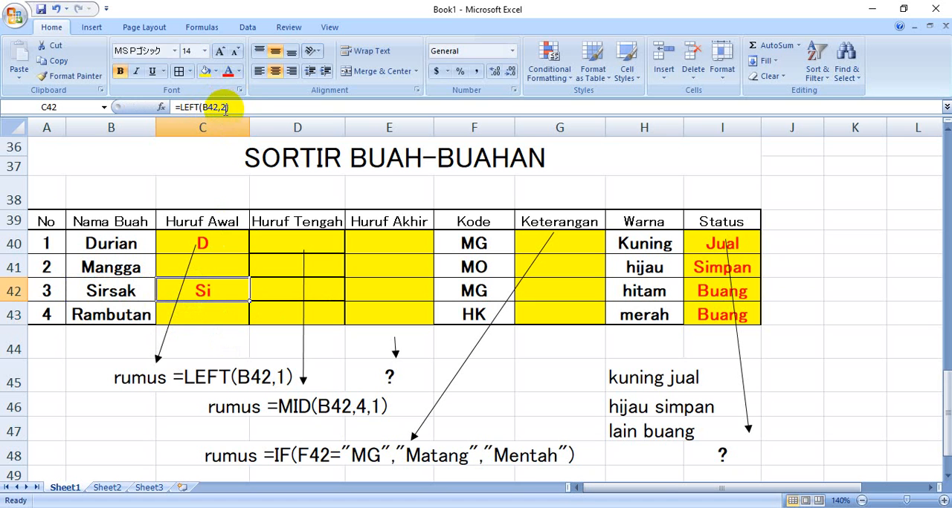
pyautogui.click(214, 244)
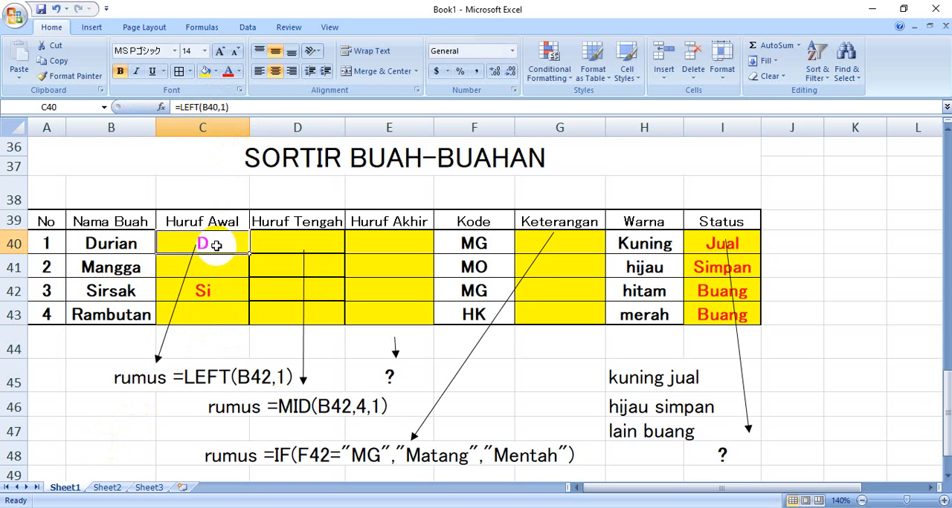
pyautogui.click(223, 291)
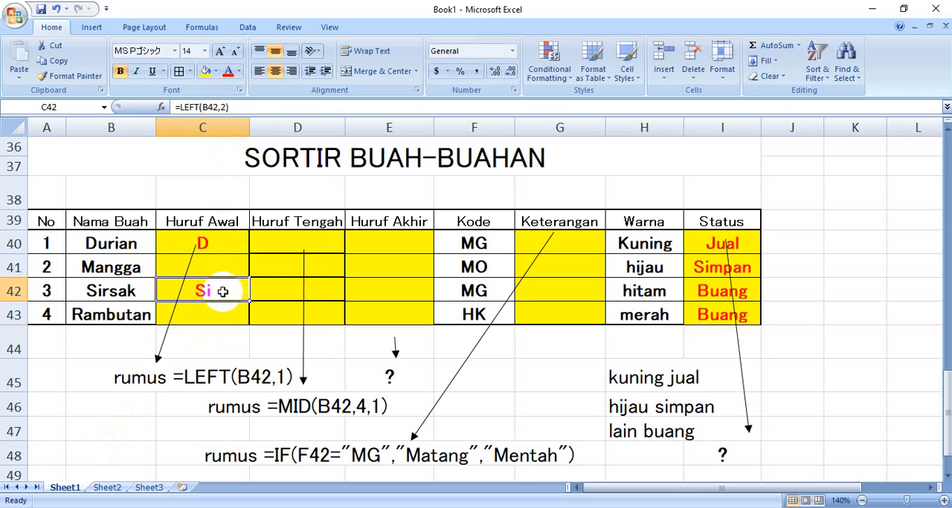
pyautogui.press('Delete')
# Fill the LEFT formula from C40 down through C43 to complete the Huruf Awal column
pyautogui.click(240, 244)
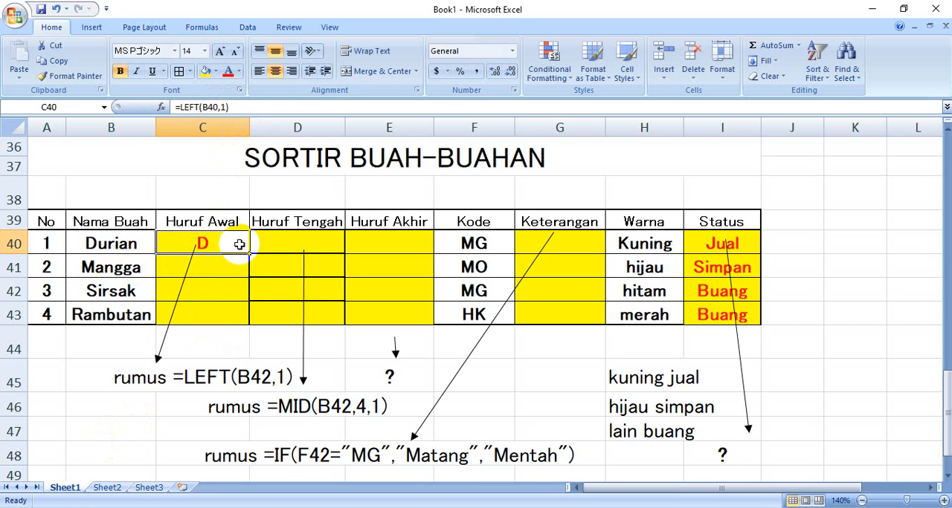
pyautogui.moveTo(249, 254); pyautogui.dragTo(259, 336)
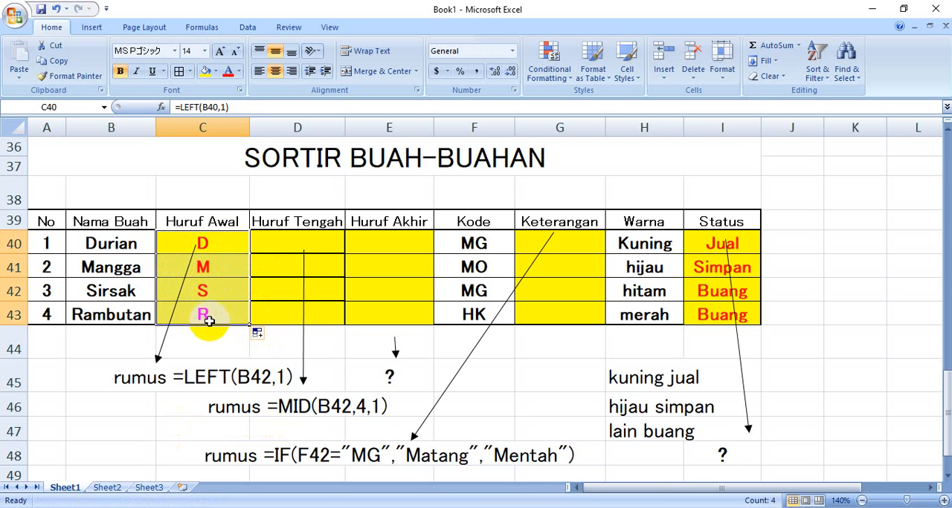
pyautogui.click(287, 242)
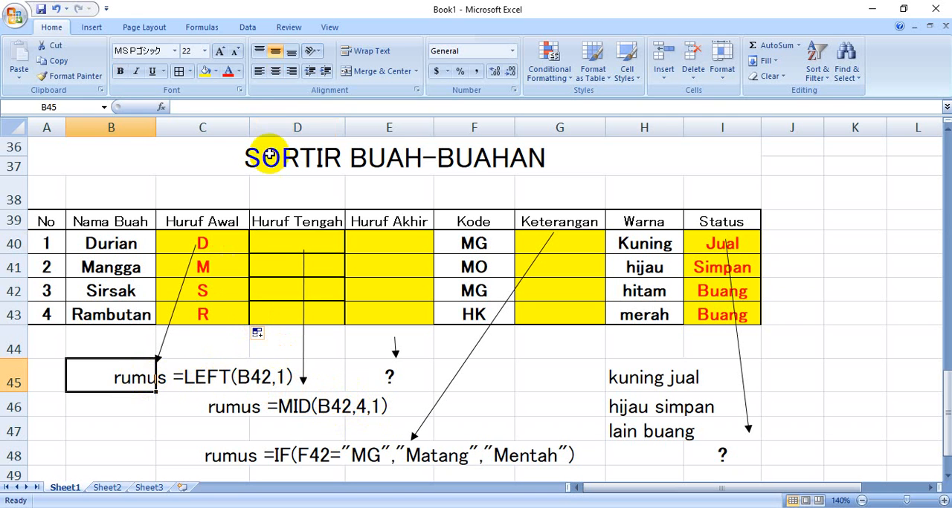
# Correct the LEFT formula hint in C45 to read rumus =LEFT(B40,1)
pyautogui.click(161, 377)
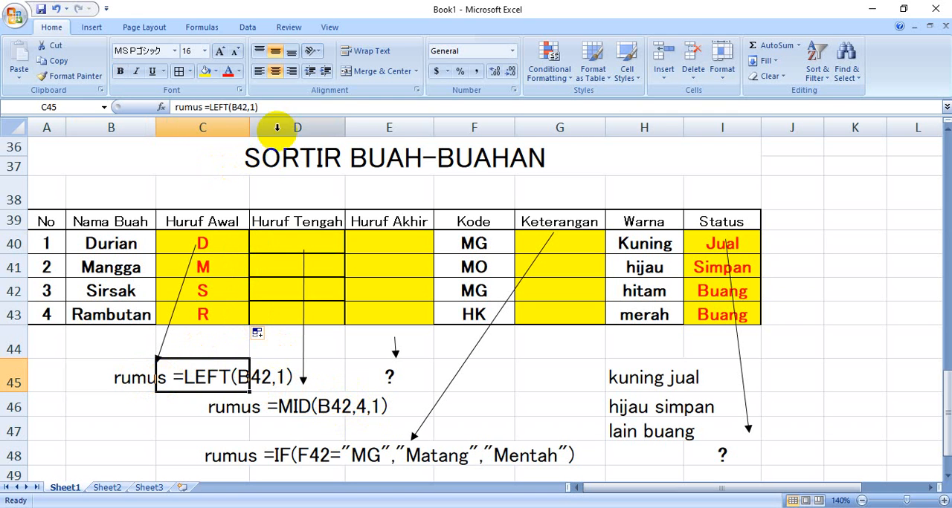
pyautogui.click(241, 107)
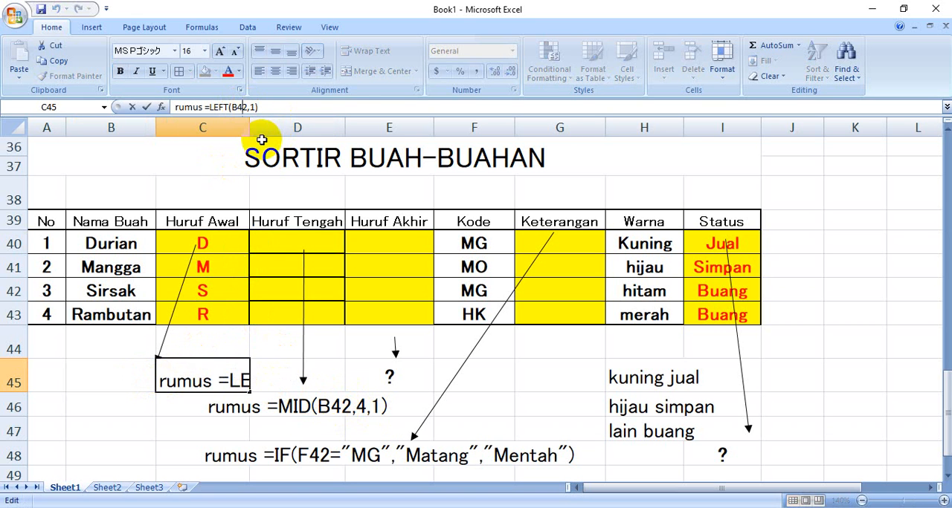
pyautogui.write('0')
pyautogui.press('Return')
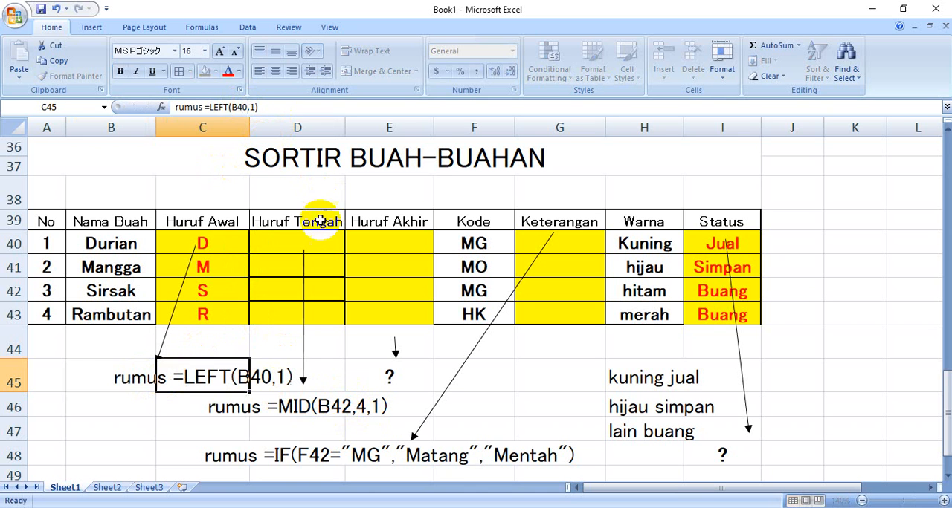
# Correct the MID formula hint in D46 to read rumus =MID(B40,4,1)
pyautogui.click(266, 404)
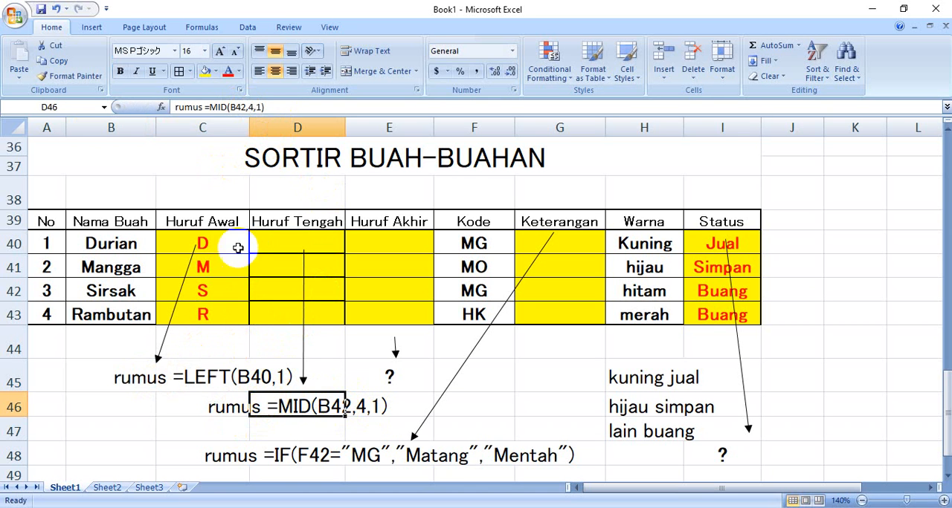
pyautogui.click(242, 108)
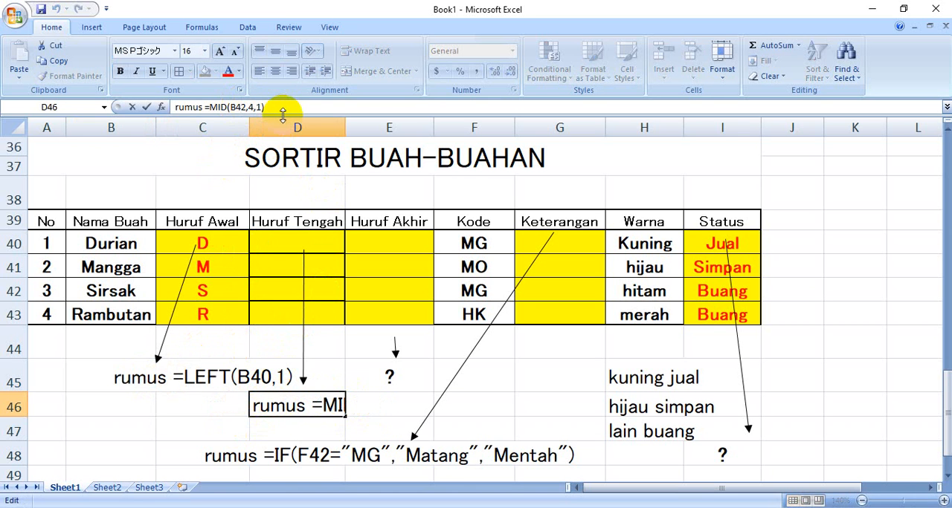
pyautogui.press('BackSpace')
pyautogui.write('0')
pyautogui.press('Return')
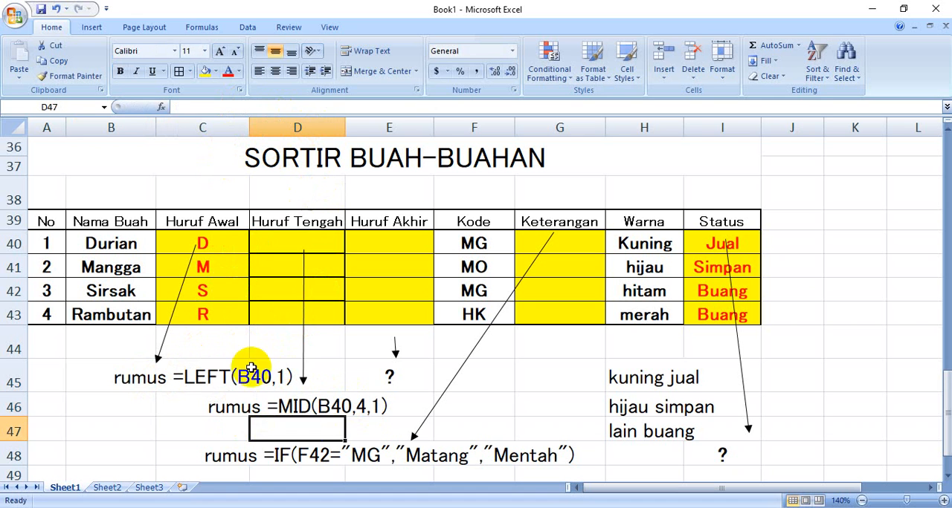
# Correct the IF formula hint in E48 to read rumus =IF(F40="MG","Matang","Mentah")
pyautogui.click(271, 456)
pyautogui.click(223, 455)
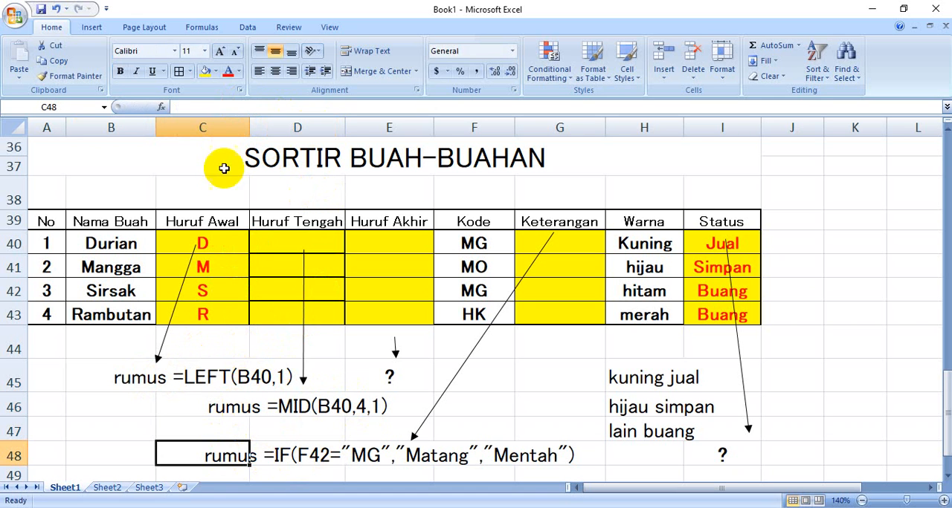
pyautogui.click(355, 455)
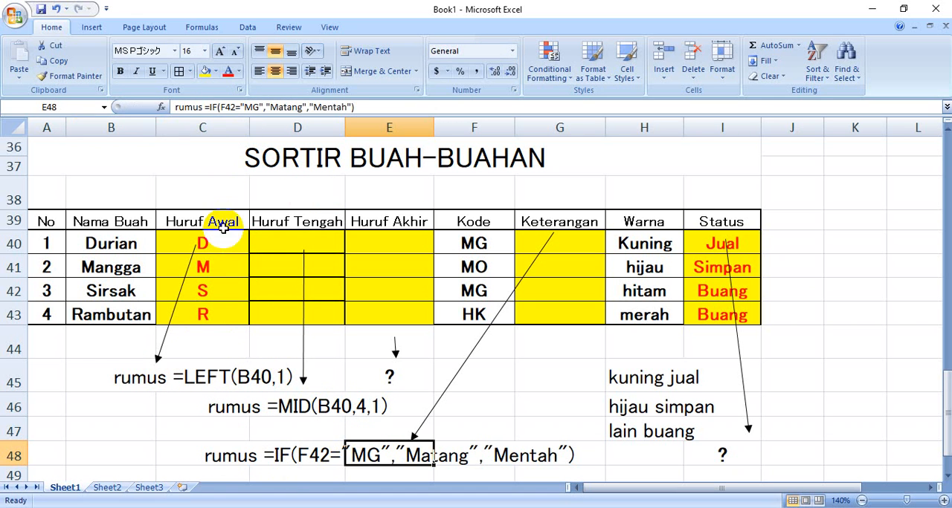
pyautogui.click(234, 107)
pyautogui.click(233, 107)
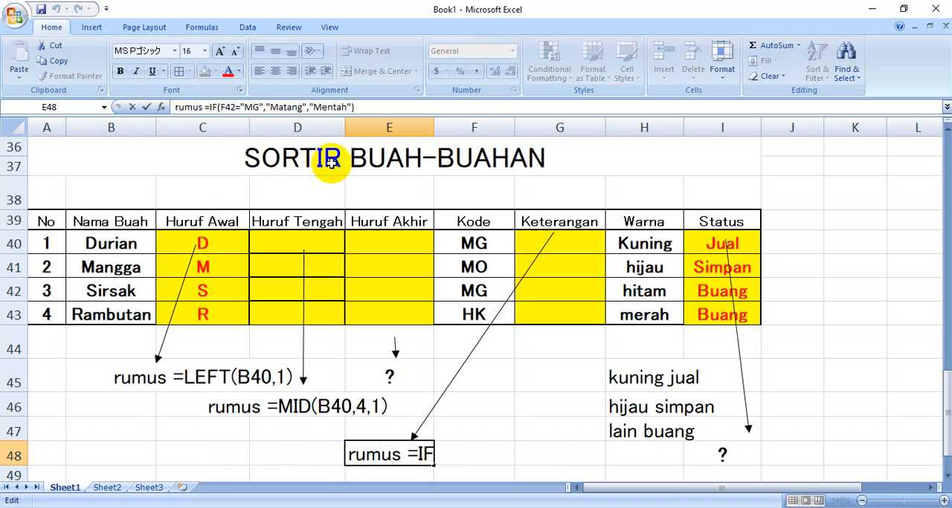
pyautogui.press('BackSpace')
pyautogui.write('0')
pyautogui.press('Return')
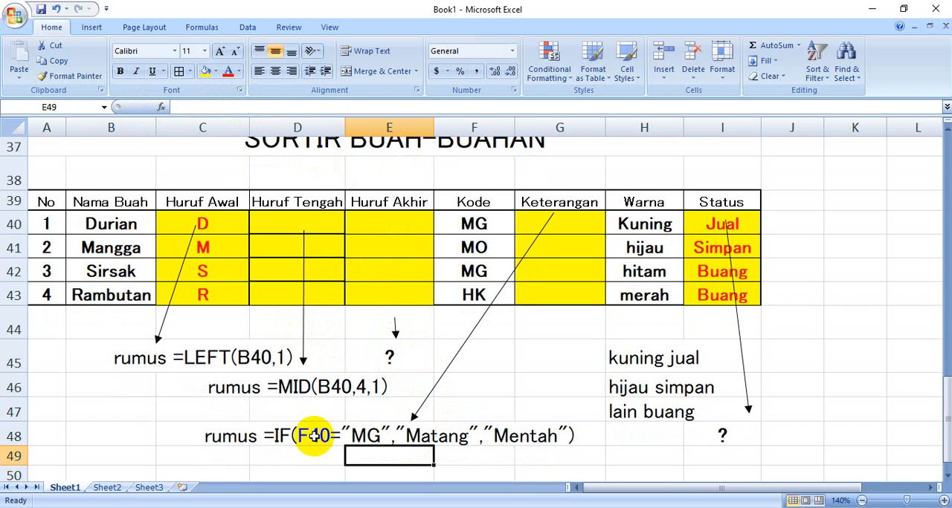
# Enter =MID(B40,4,1) in D40 to extract Durian's middle letter in the Huruf Tengah column
pyautogui.click(300, 224)
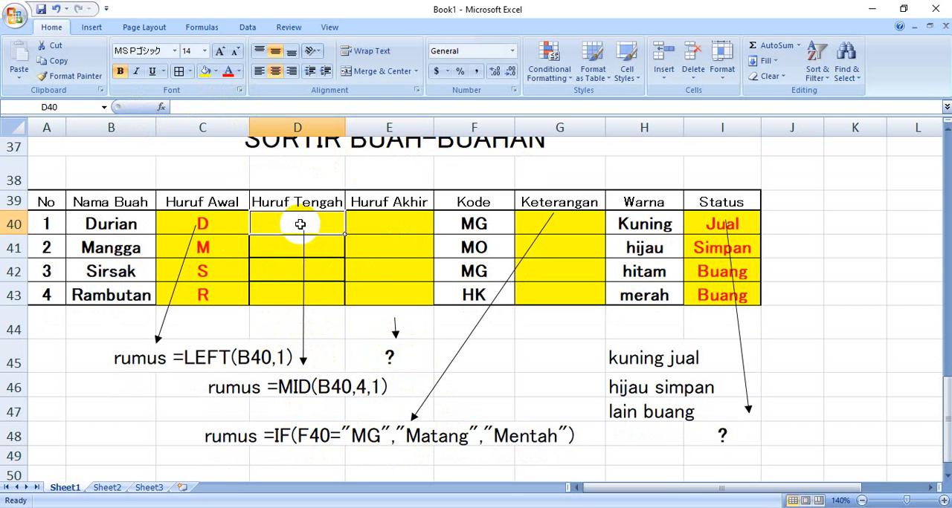
pyautogui.write('=')
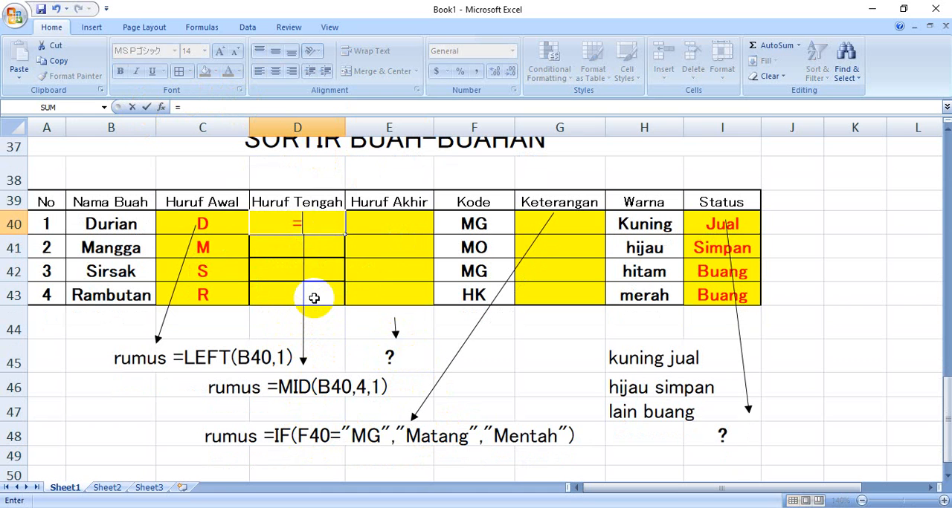
pyautogui.write('MID')
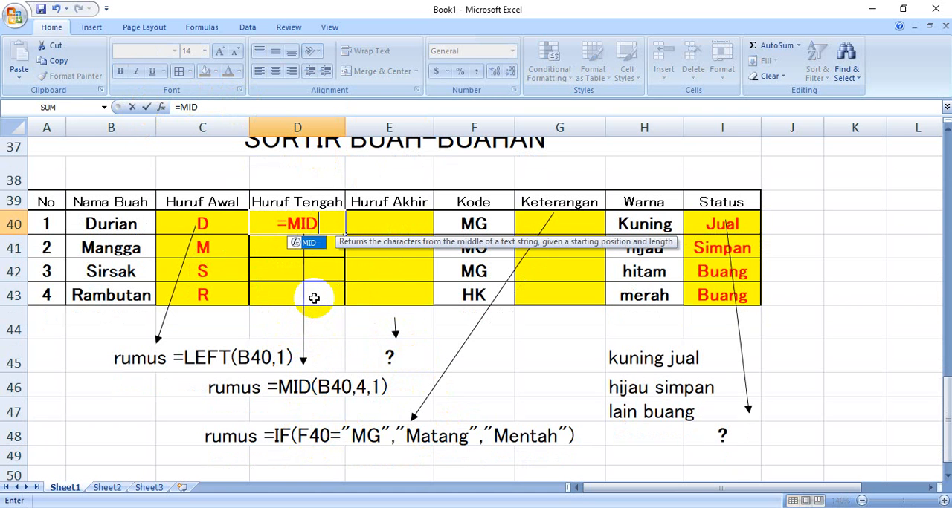
pyautogui.write('(')
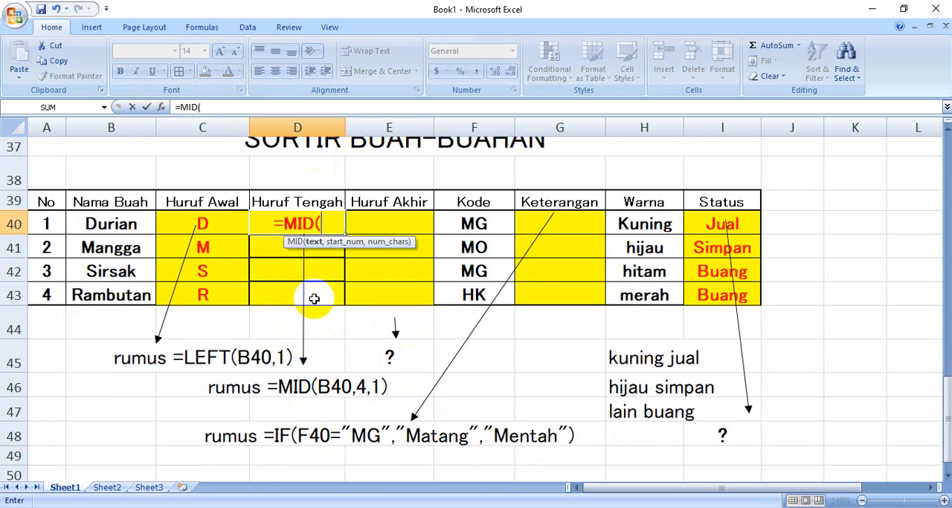
pyautogui.click(93, 221)
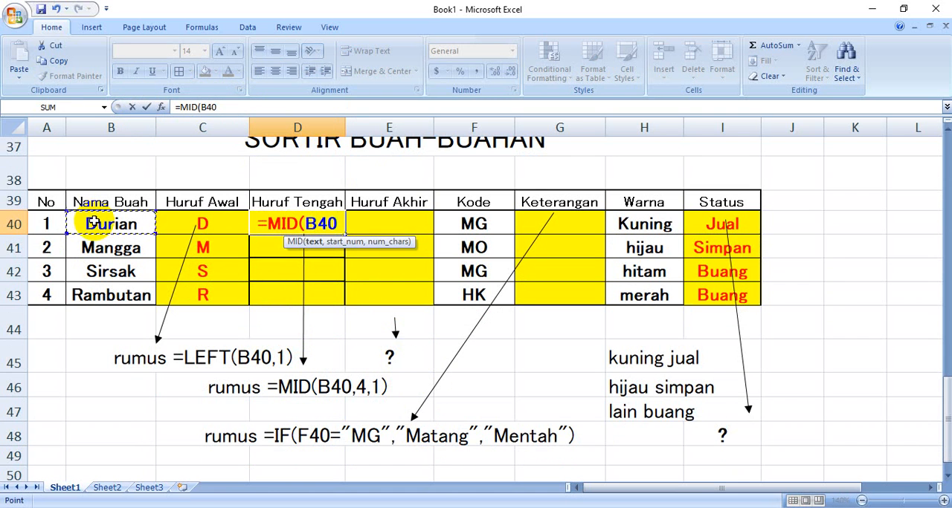
pyautogui.write(',')
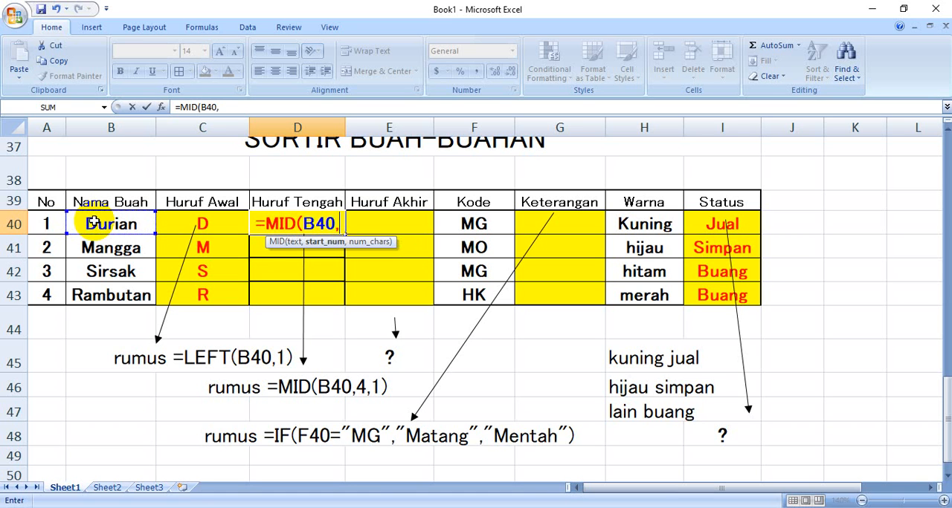
pyautogui.write('4')
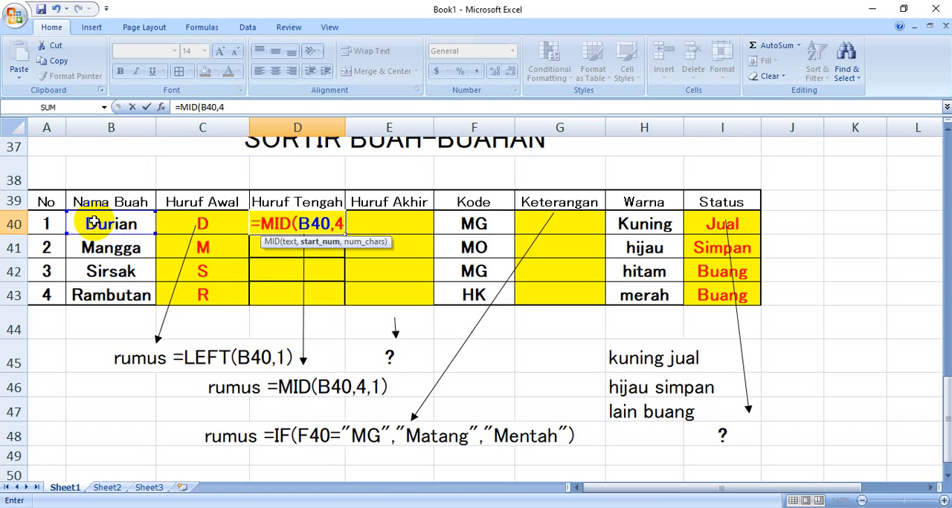
pyautogui.write(',1)')
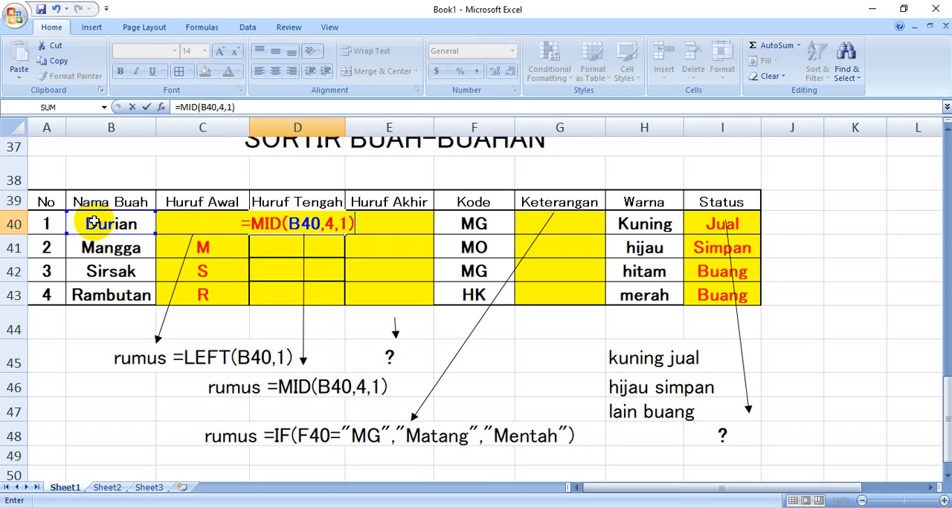
pyautogui.press('Return')
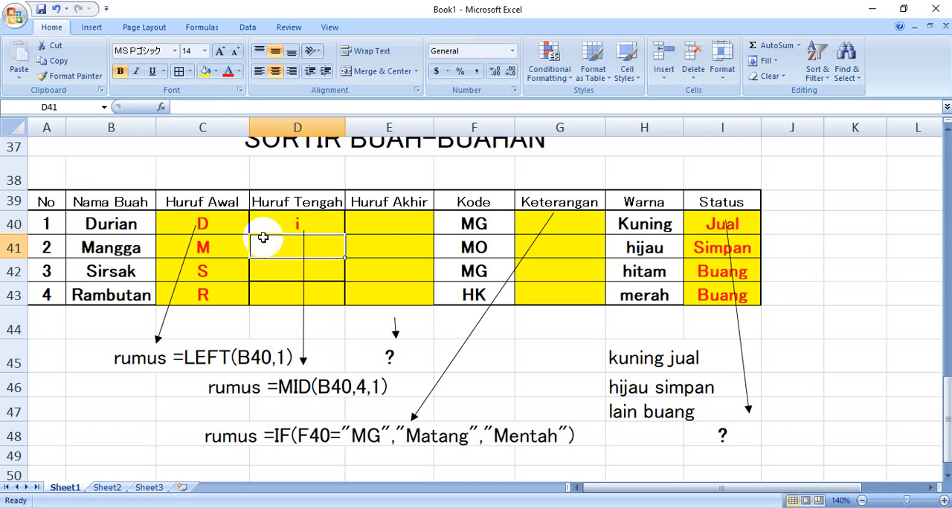
# Fill the MID formula from D40 down through D43, and select E40 in the Huruf Akhir column
pyautogui.click(284, 223)
pyautogui.moveTo(343, 235); pyautogui.dragTo(341, 305)
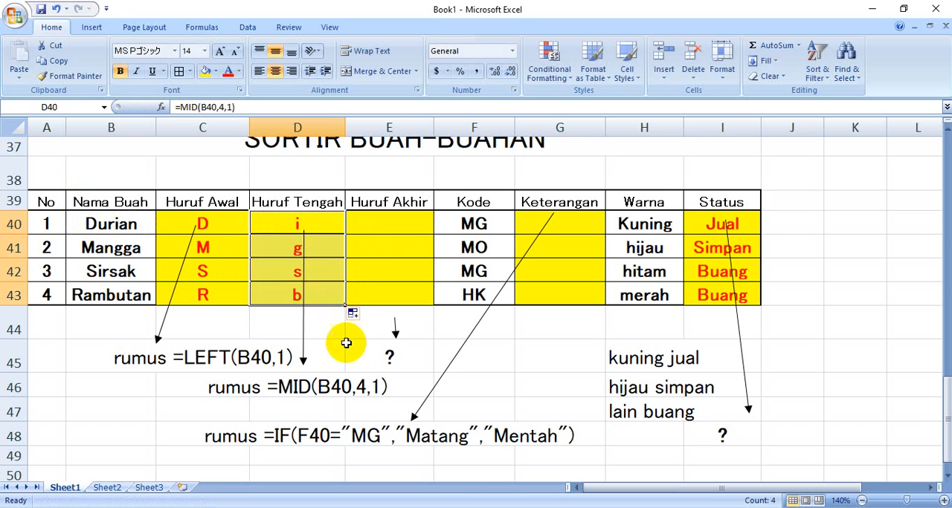
pyautogui.click(376, 223)
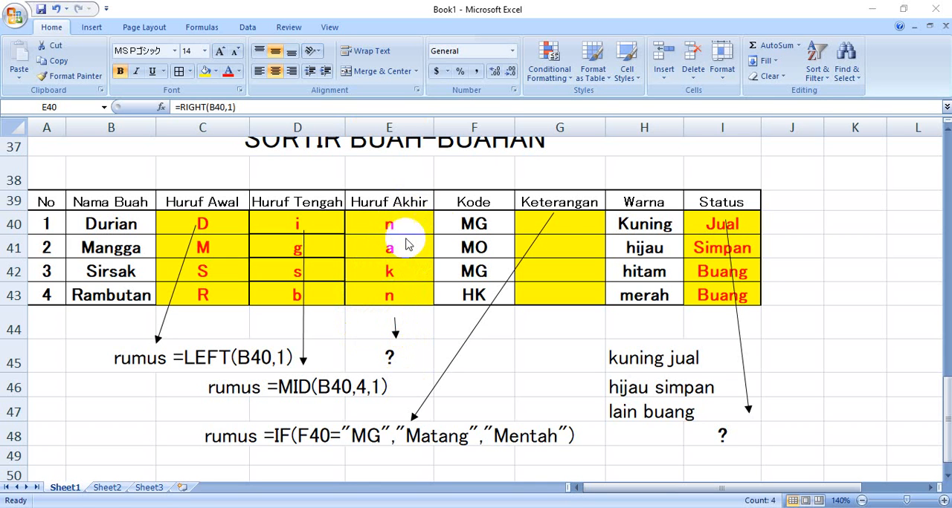
# Enter =IF(F40="MG","Matang","Mentah") in G40 to fill in Durian's Keterangan from its code
pyautogui.click(562, 225)
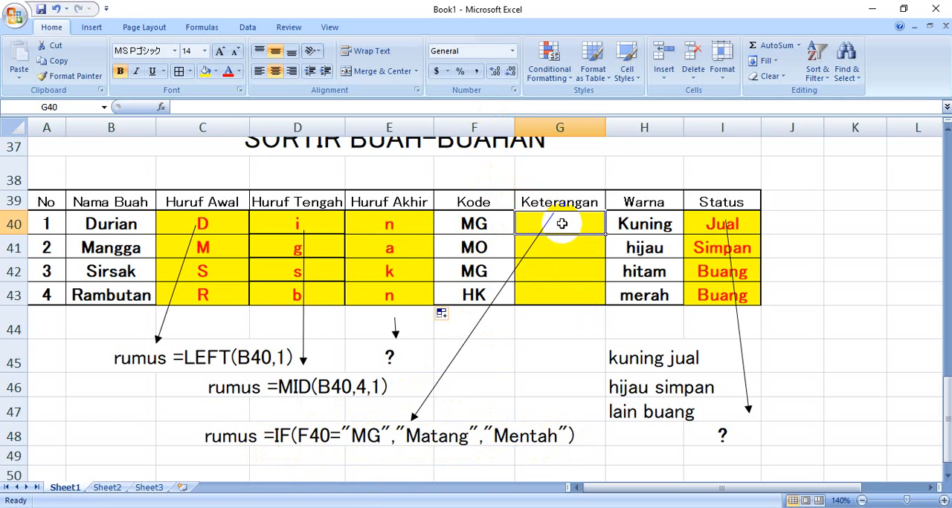
pyautogui.write('=')
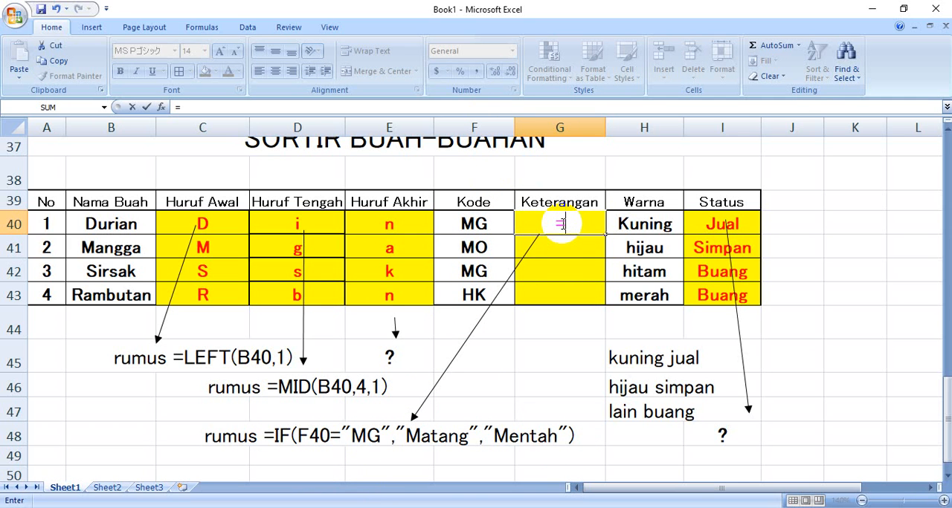
pyautogui.write('IF')
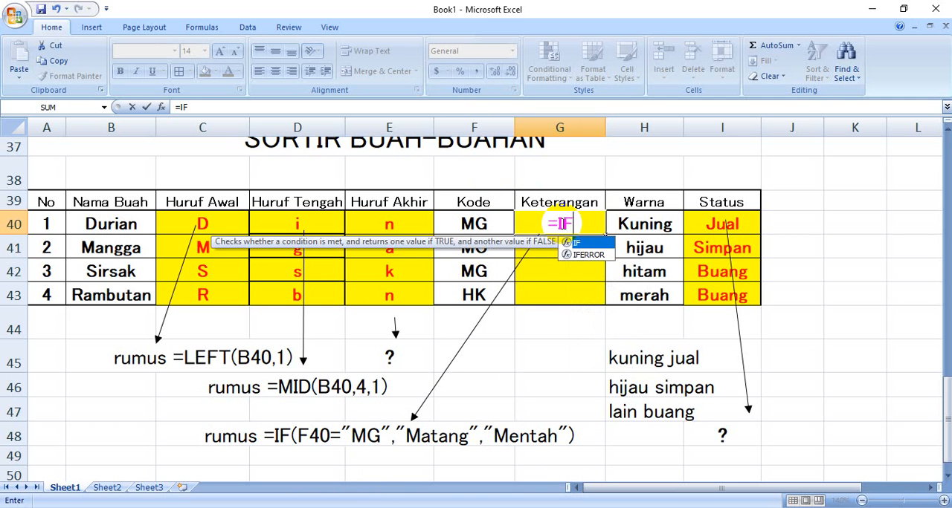
pyautogui.write('(')
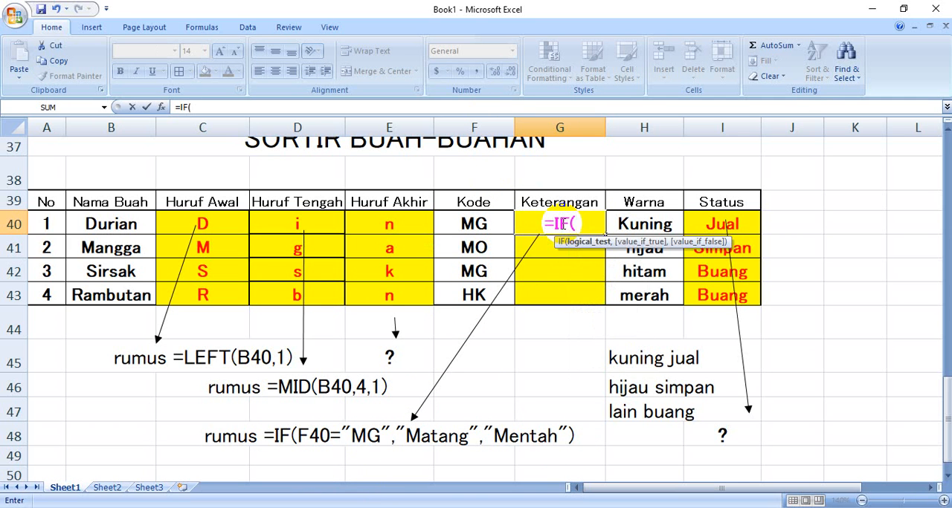
pyautogui.click(476, 224)
pyautogui.write('=')
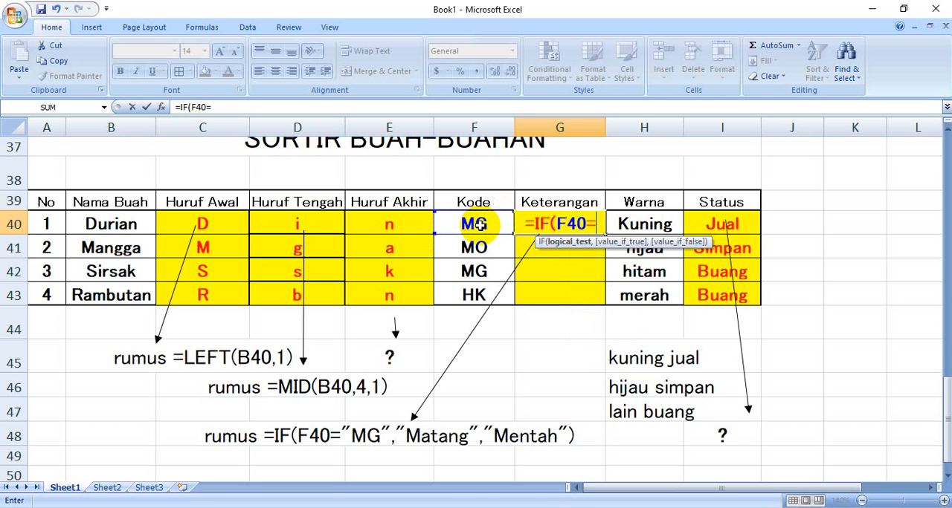
pyautogui.write('"')
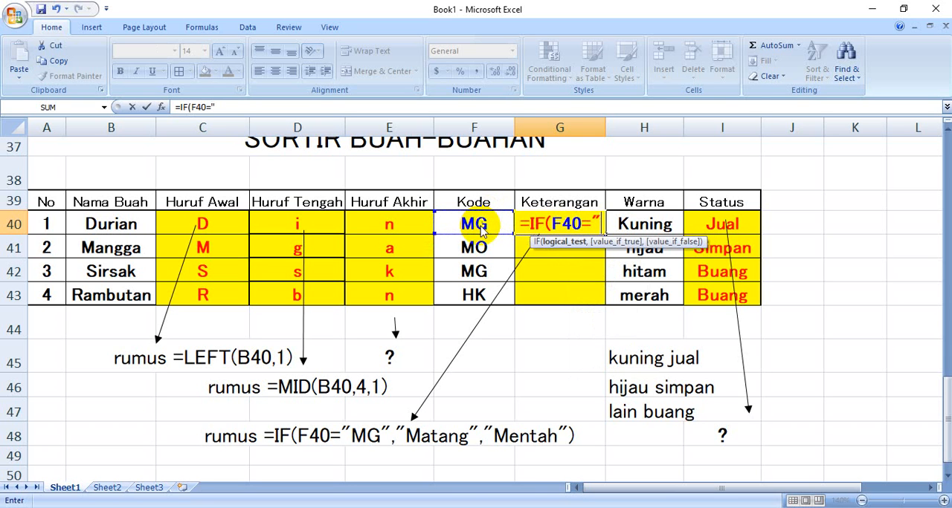
pyautogui.write('mg')
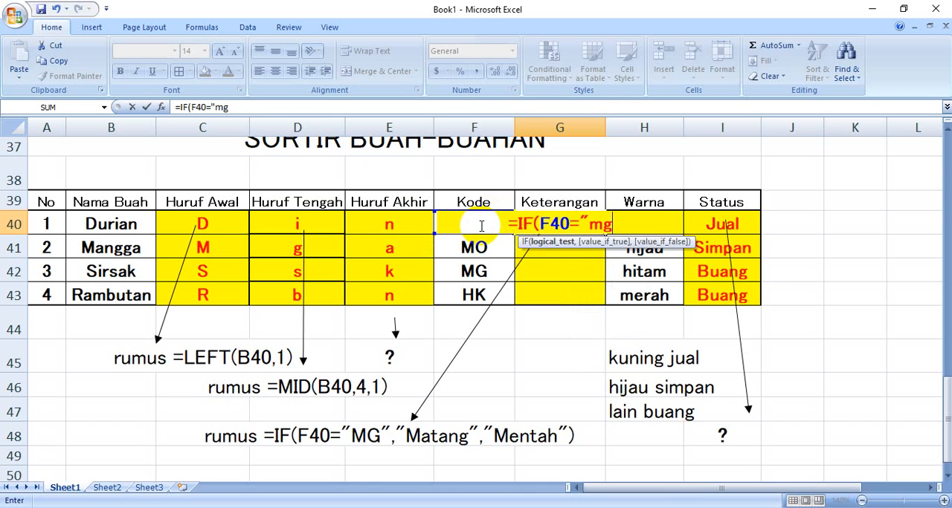
pyautogui.write('"')
pyautogui.press('BackSpace')
pyautogui.press('BackSpace')
pyautogui.press('BackSpace')
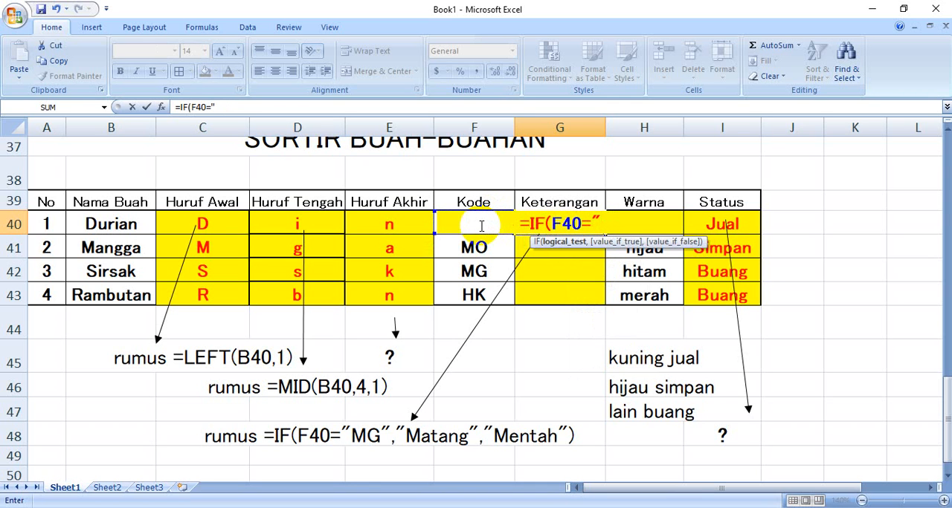
pyautogui.write('MG"')
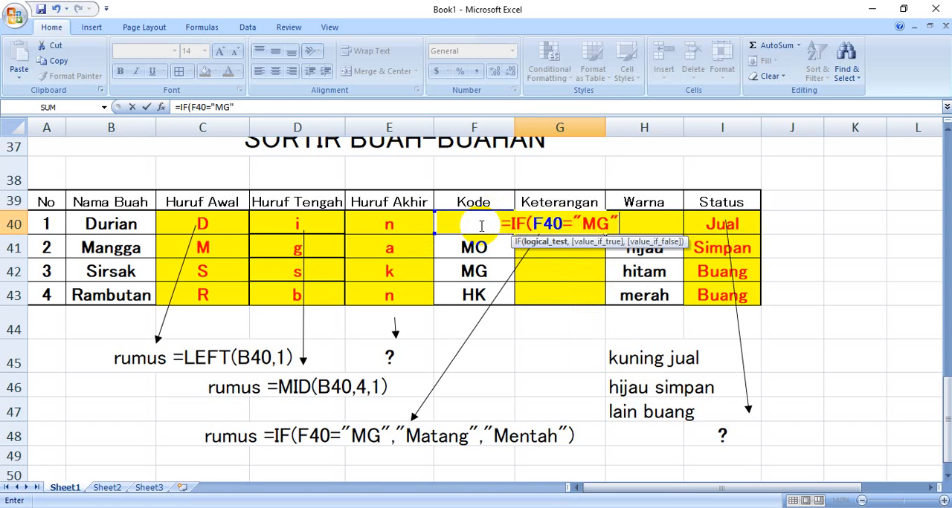
pyautogui.write(',')
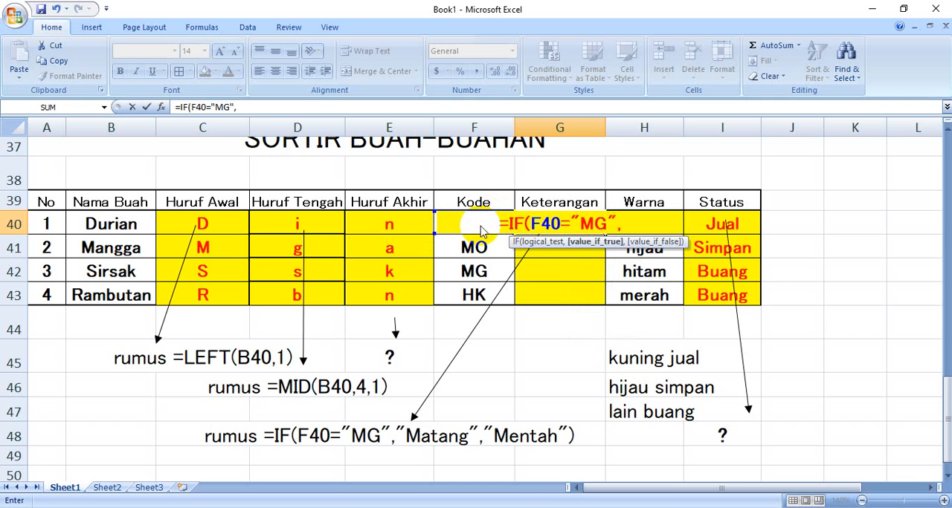
pyautogui.write('"M')
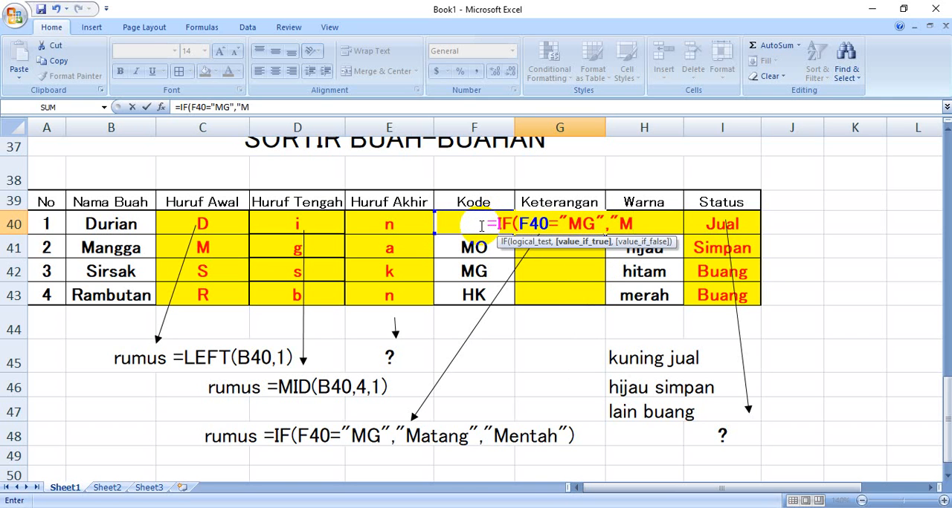
pyautogui.write('atang')
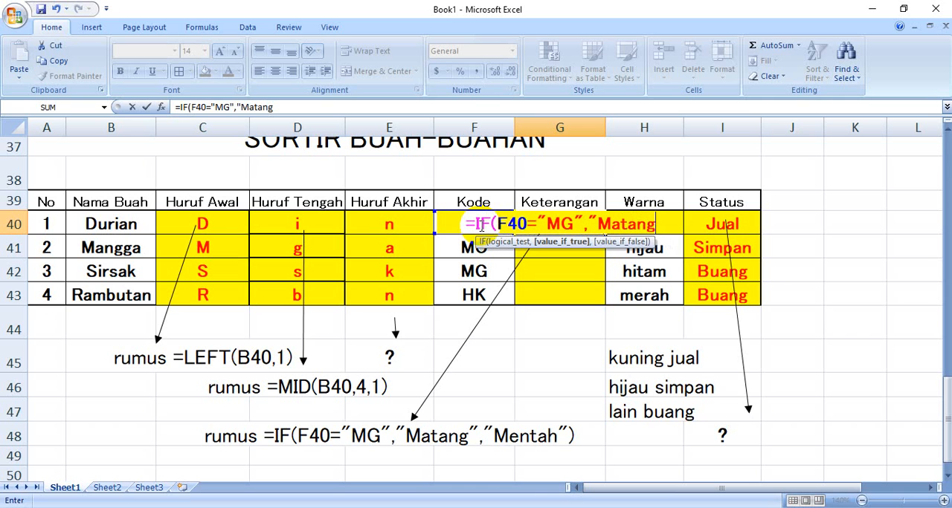
pyautogui.write('"')
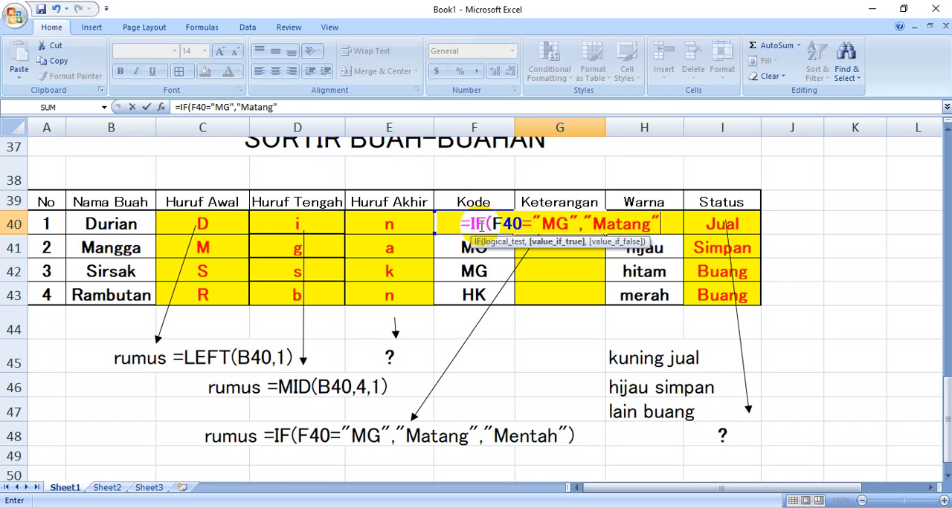
pyautogui.write(',"Mentah')
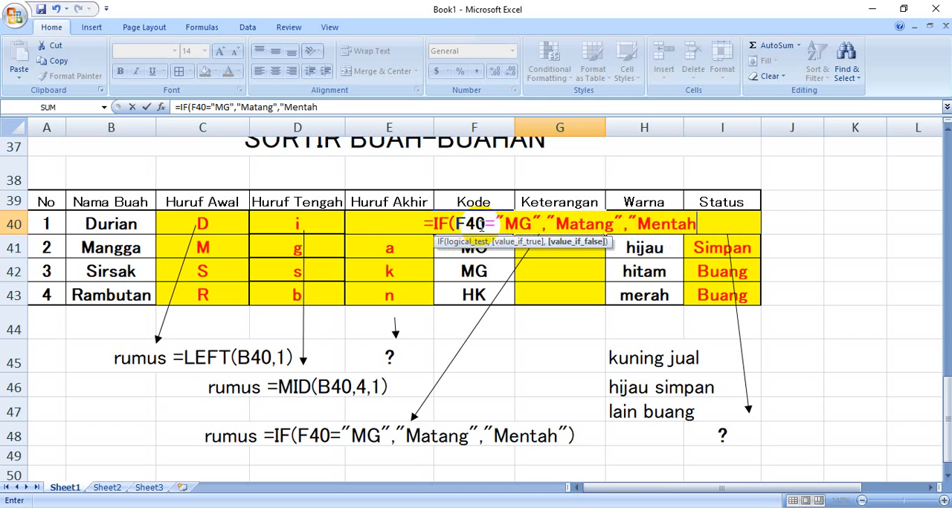
pyautogui.write('"')
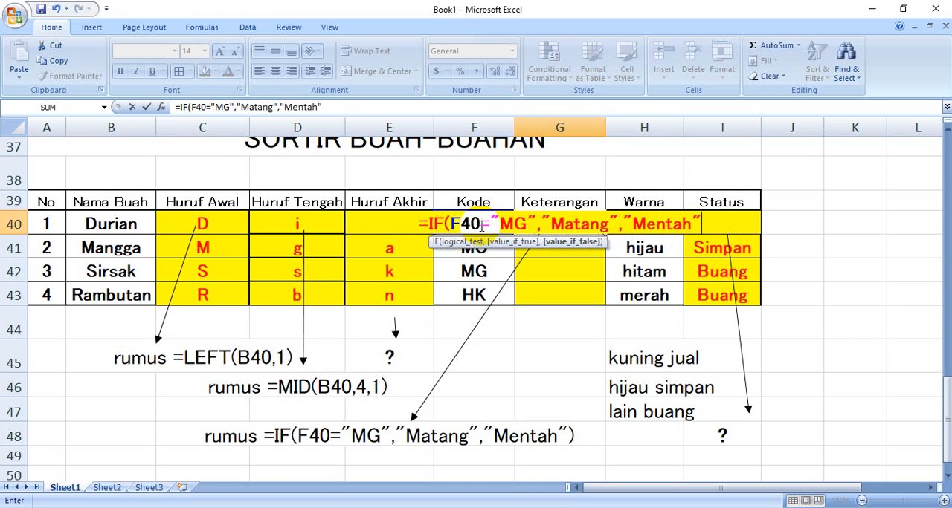
pyautogui.write(')')
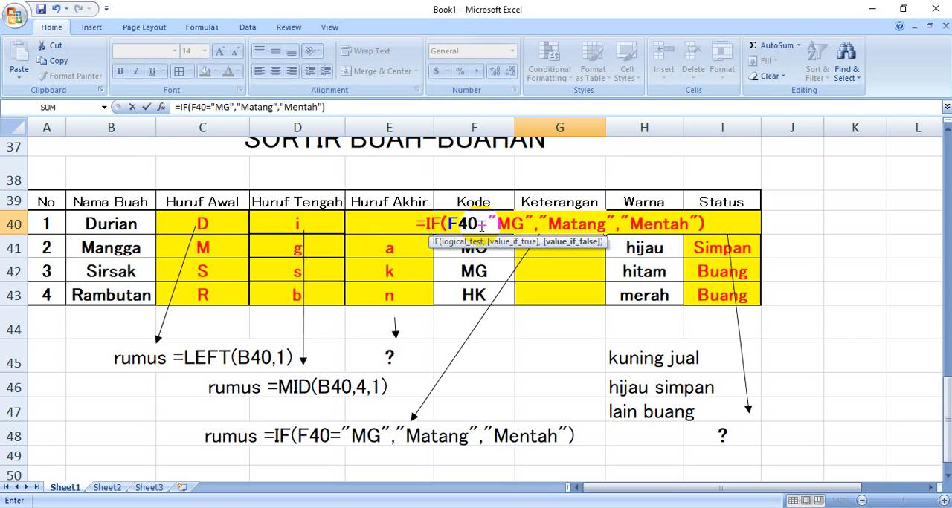
pyautogui.press('Return')
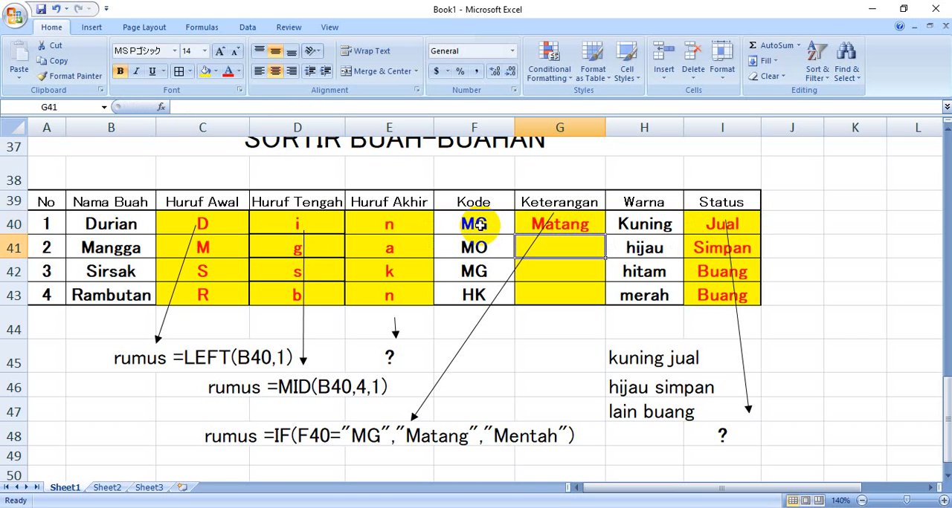
# Test the Keterangan formula by changing Durian's code in F40 to MO and to MT
pyautogui.click(531, 224)
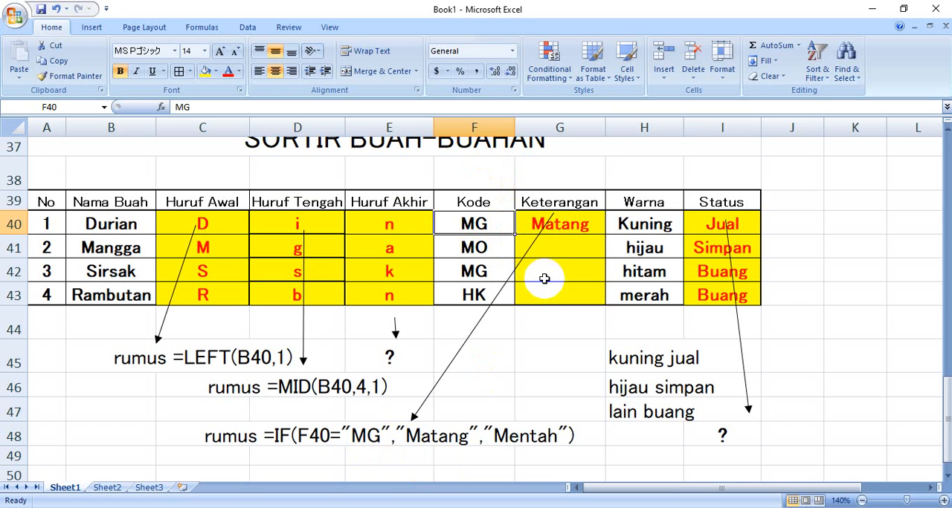
pyautogui.write('MO')
pyautogui.press('Return')
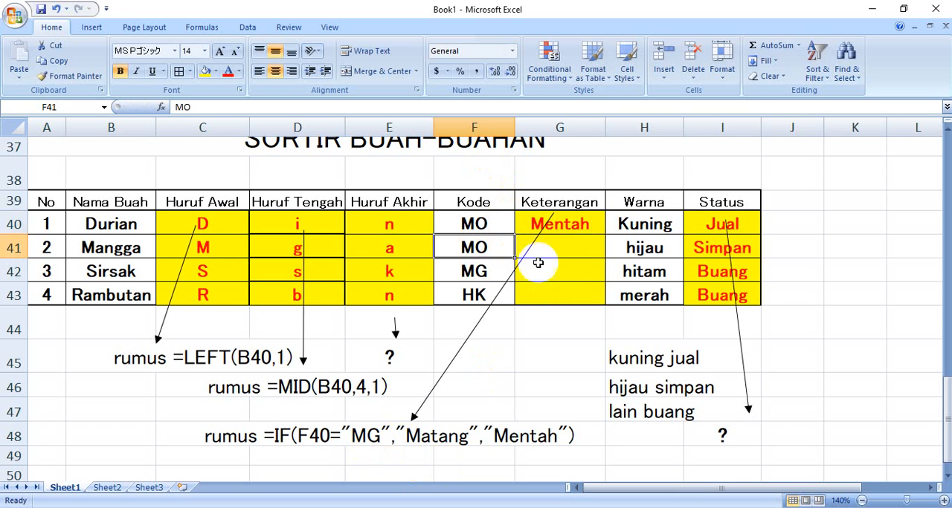
pyautogui.click(482, 225)
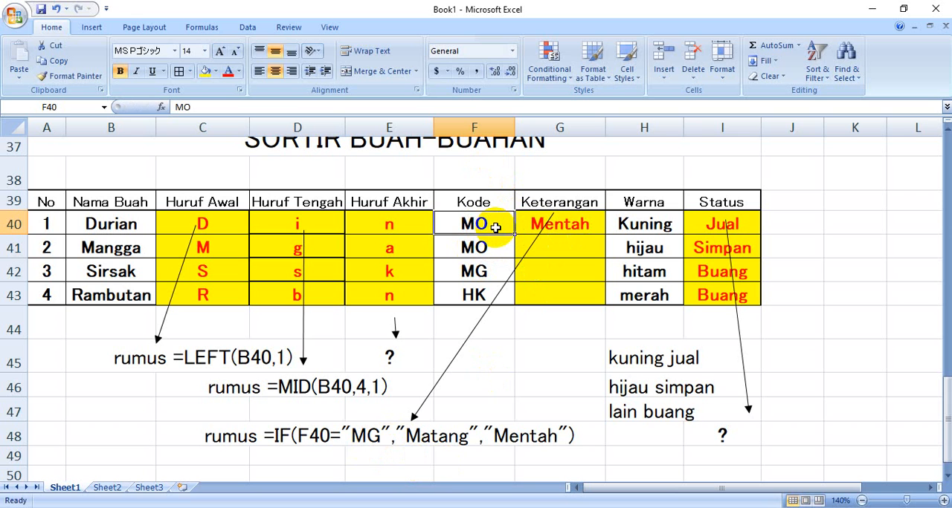
pyautogui.write('MT')
pyautogui.press('Return')
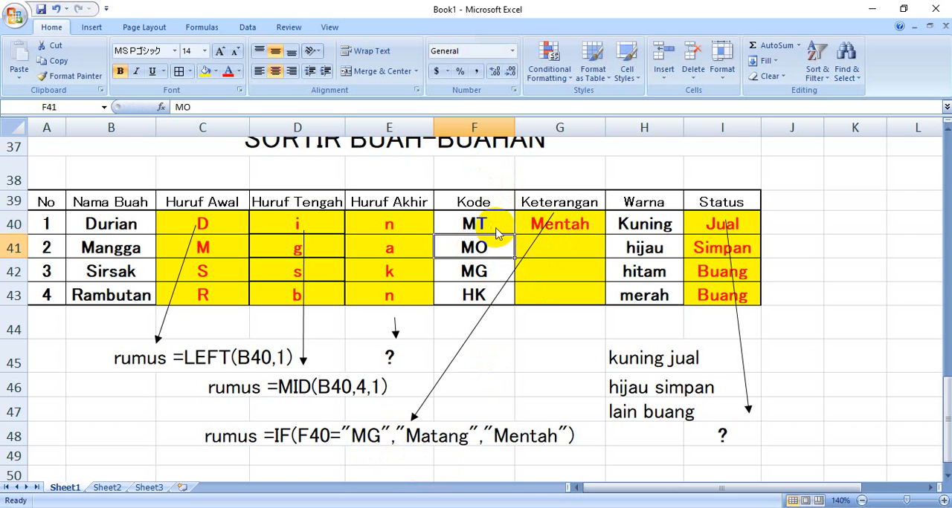
# Set Durian's code in F40 back to MG
pyautogui.click(487, 225)
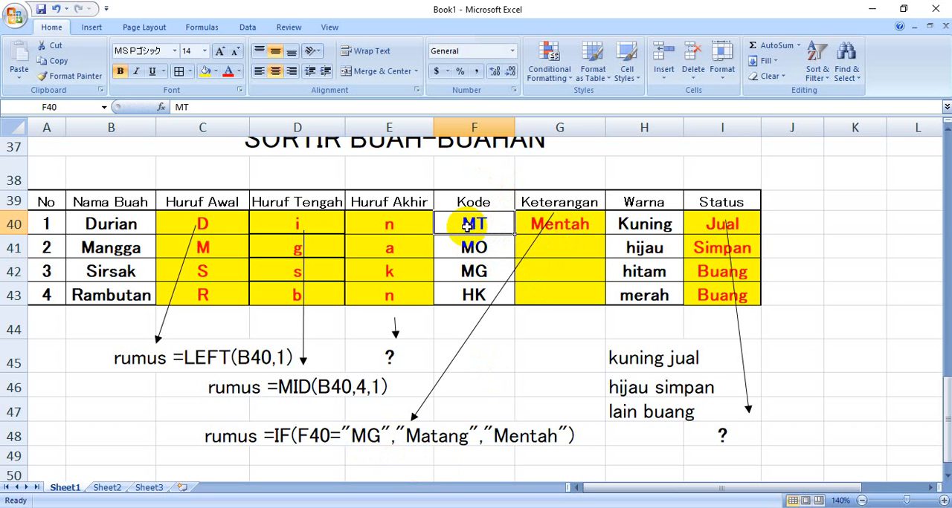
pyautogui.write('M')
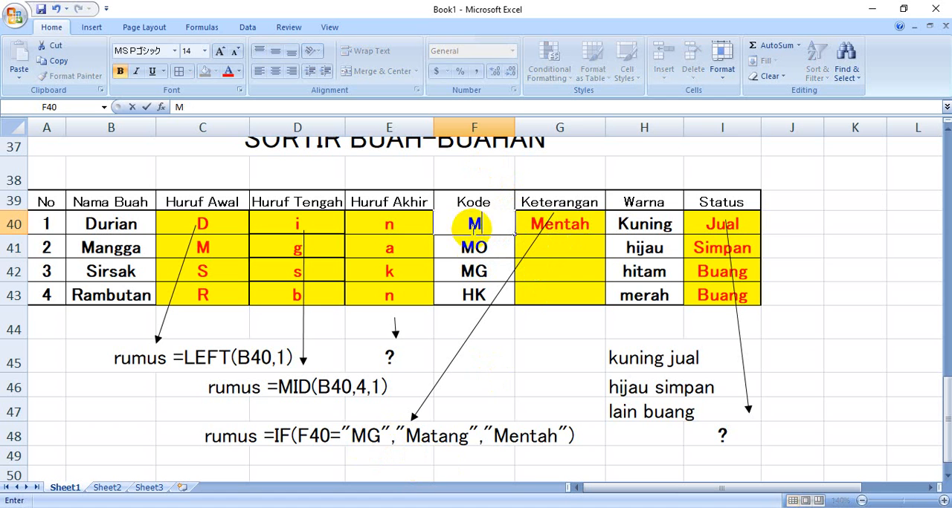
pyautogui.write('G')
pyautogui.press('Return')
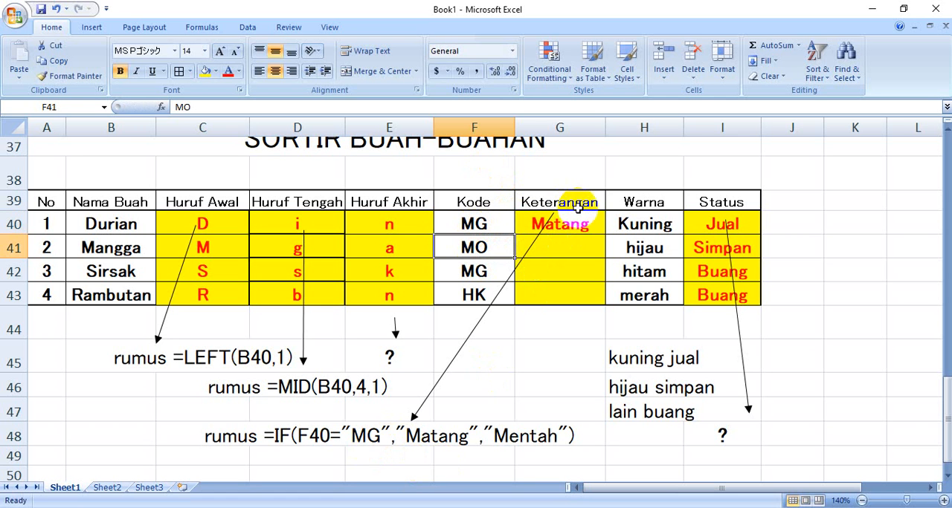
# Fill the IF formula from G40 down through G43 and check the copied formulas for Sirsak and Rambutan
pyautogui.click(575, 222)
pyautogui.moveTo(604, 236); pyautogui.dragTo(605, 301)
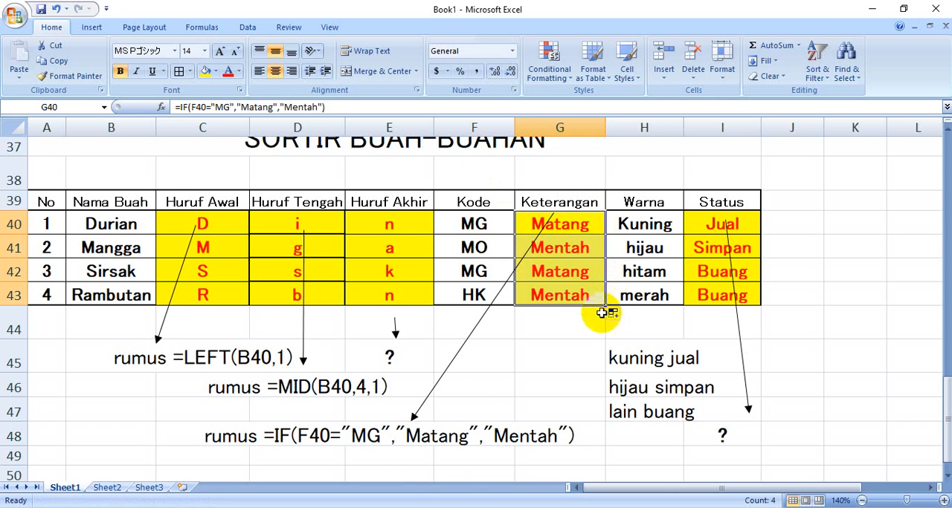
pyautogui.click(570, 277)
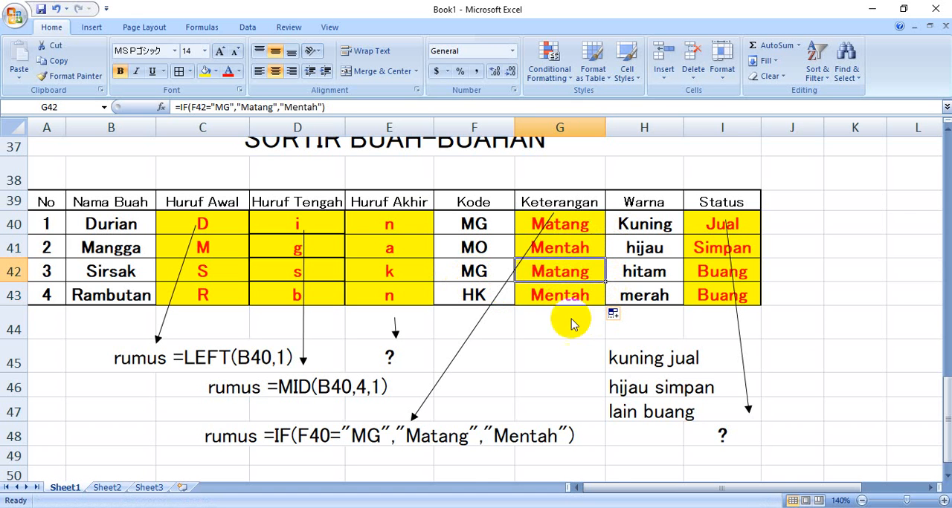
pyautogui.click(473, 298)
pyautogui.click(547, 303)
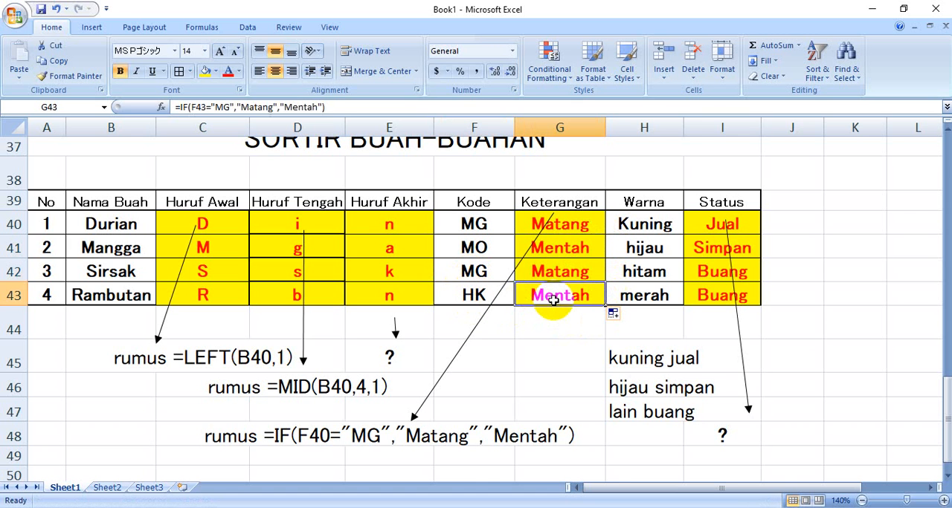
pyautogui.click(537, 355)
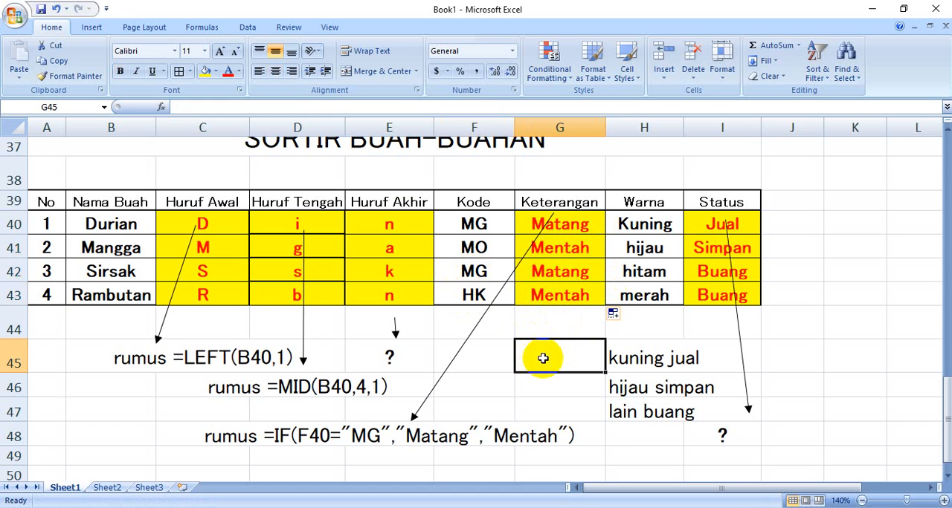
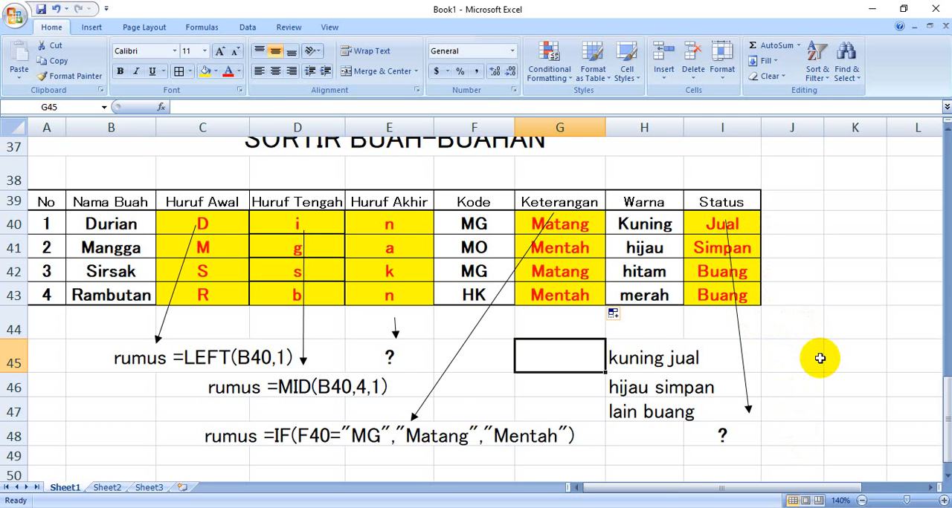
# Enter the heading LATIHAN 4 in A51, below the fruit table's notes
pyautogui.scroll(1, 819, 358)
pyautogui.scroll(-3, 820, 362)
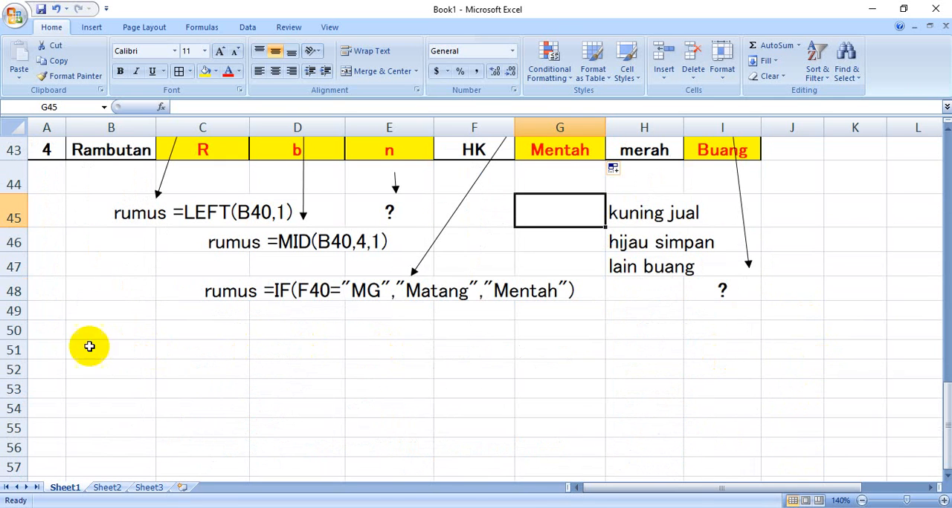
pyautogui.click(57, 348)
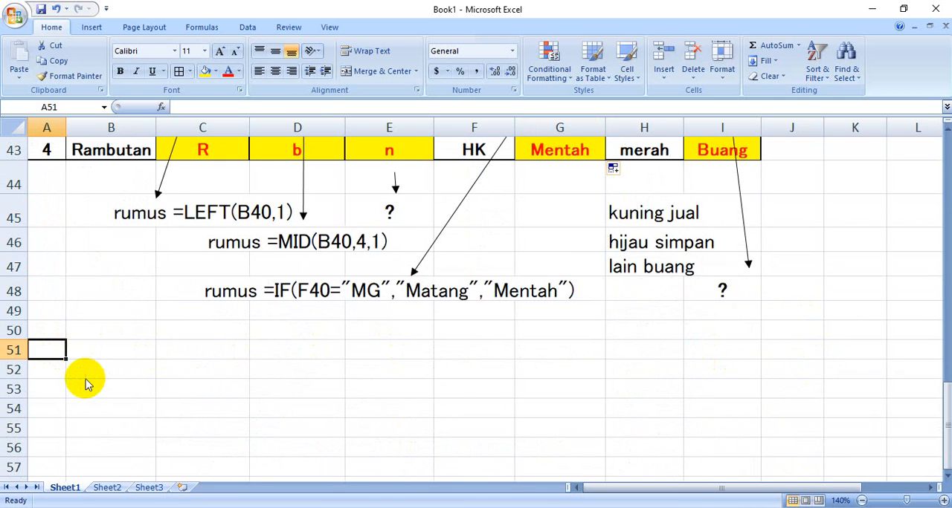
pyautogui.write('LATIHAN 4')
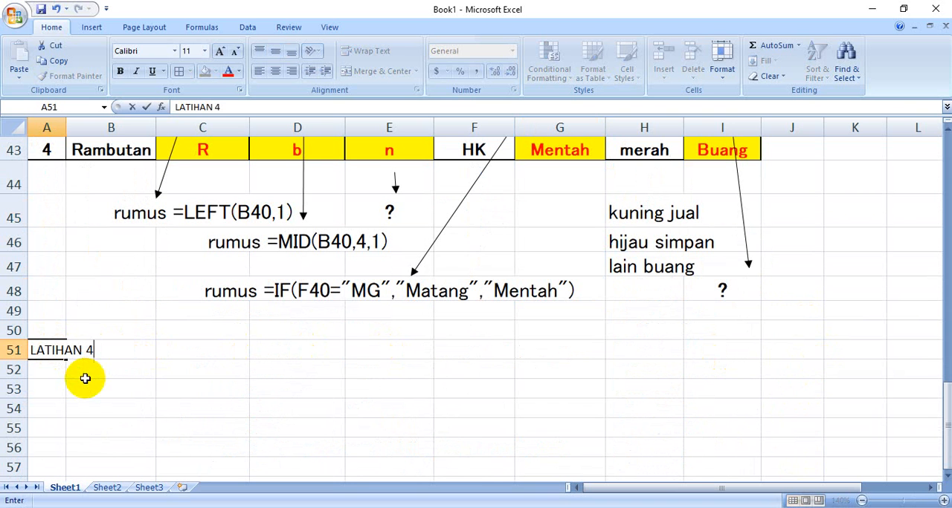
pyautogui.click(37, 390)
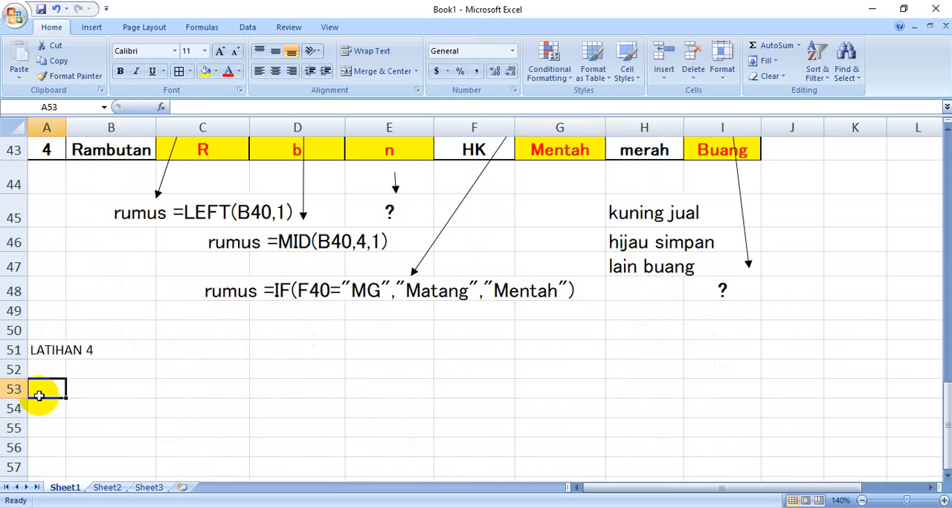
# Switch to the Word handout and read the Latihan 4 Daftar Pemesanan Buku table and its notes
pyautogui.hotkey('alt', 'Tab')
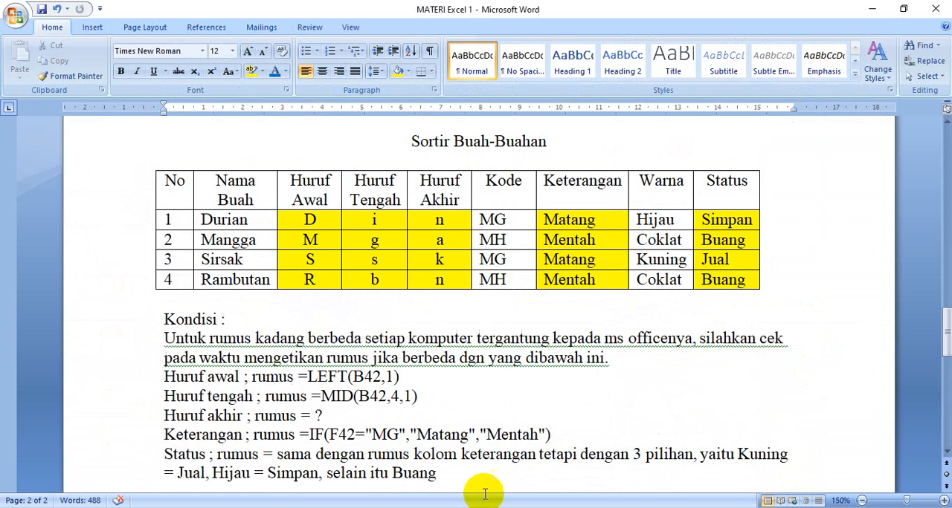
pyautogui.scroll(-6, 427, 386)
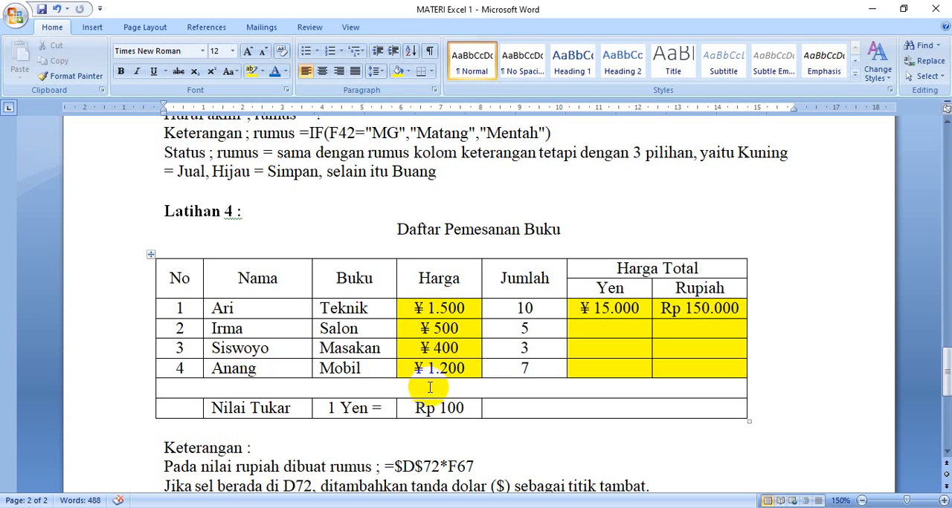
pyautogui.scroll(-1, 416, 357)
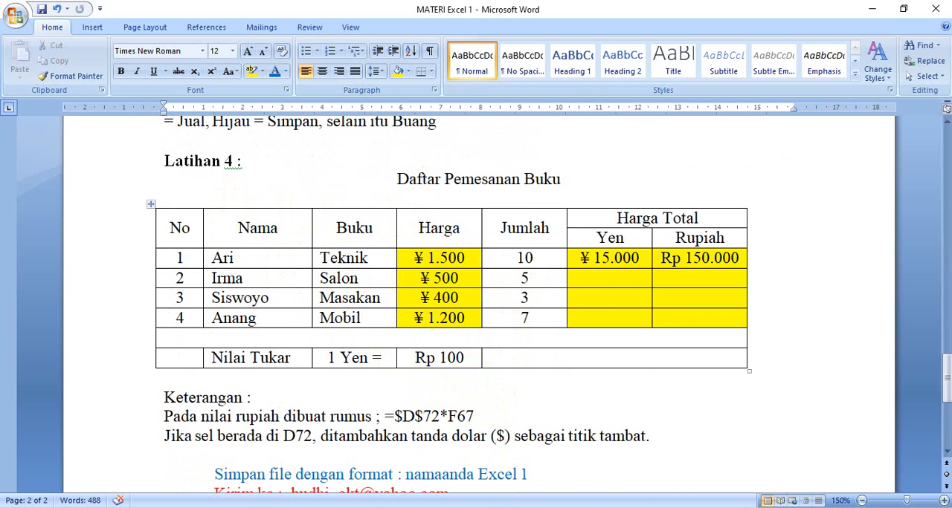
pyautogui.hotkey('alt', 'Tab')
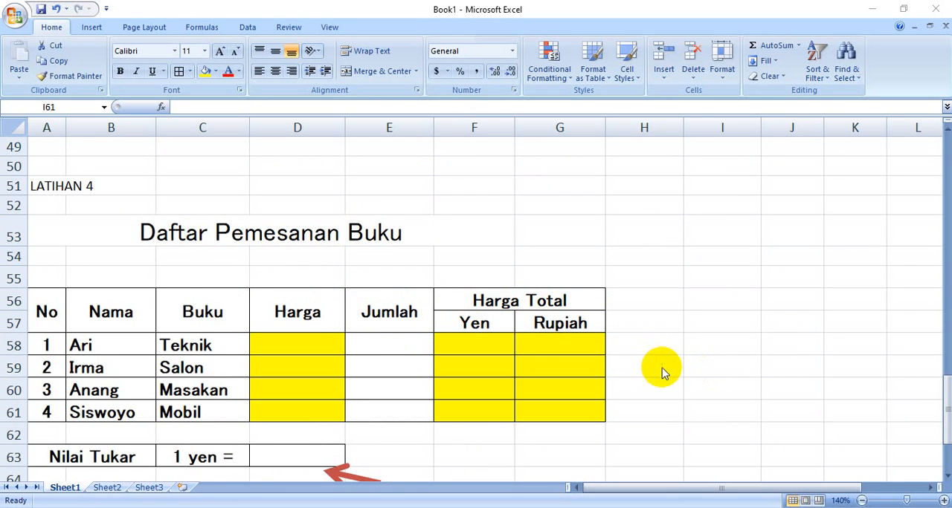
# Set the Excel worksheet zoom to 150% for working on the Daftar Pemesanan Buku table
pyautogui.scroll(-1, 665, 371)
pyautogui.scroll(1, 733, 355)
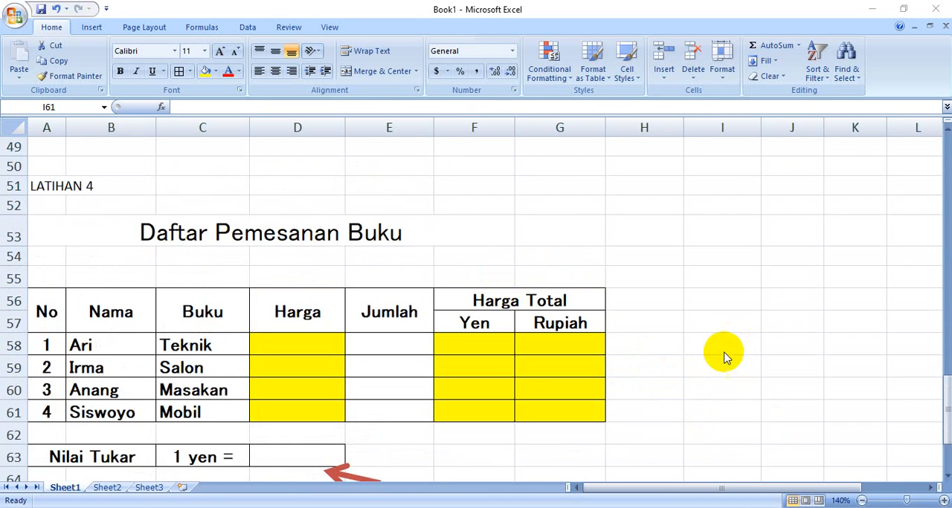
pyautogui.scroll(-1, 788, 406)
pyautogui.click(945, 501)
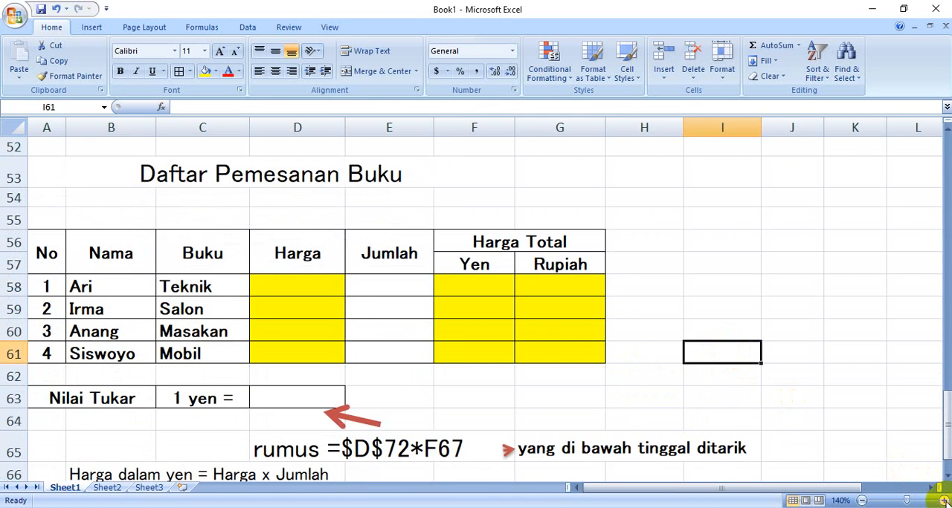
pyautogui.click(943, 501)
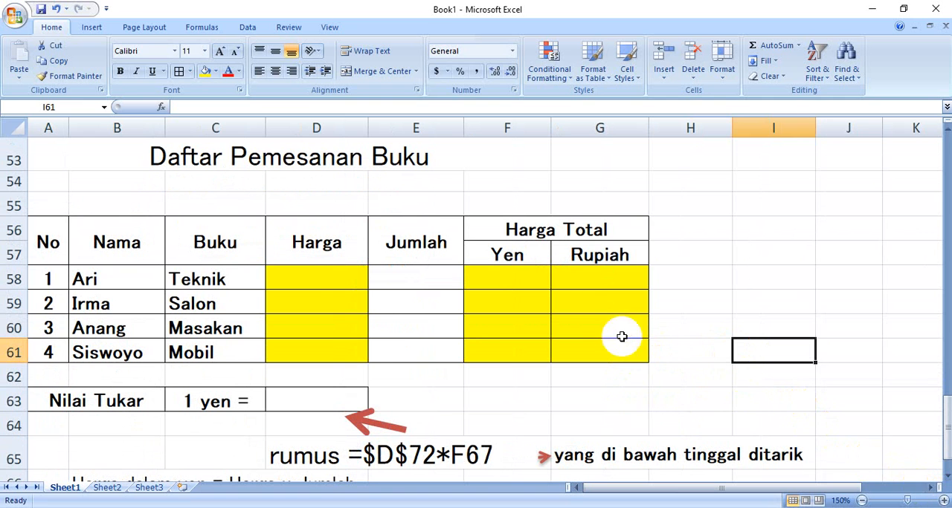
pyautogui.scroll(1, 419, 338)
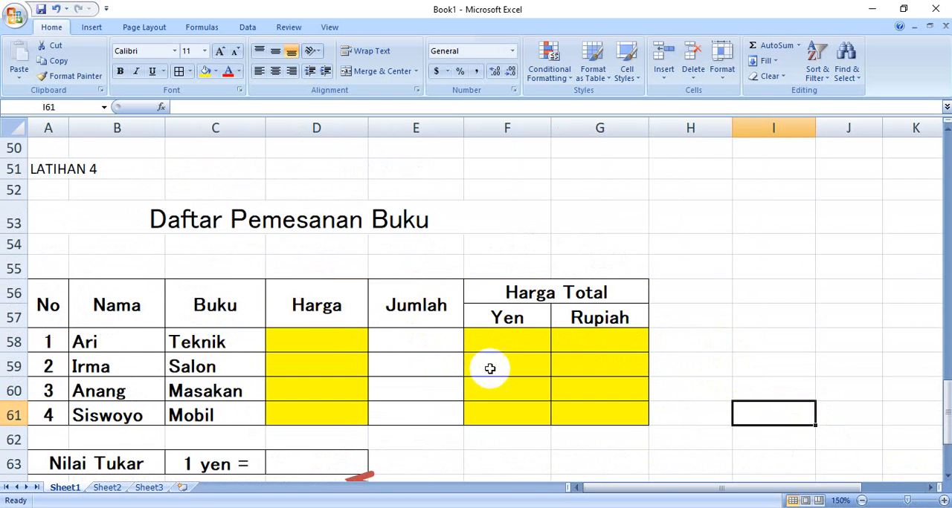
pyautogui.scroll(-1, 490, 371)
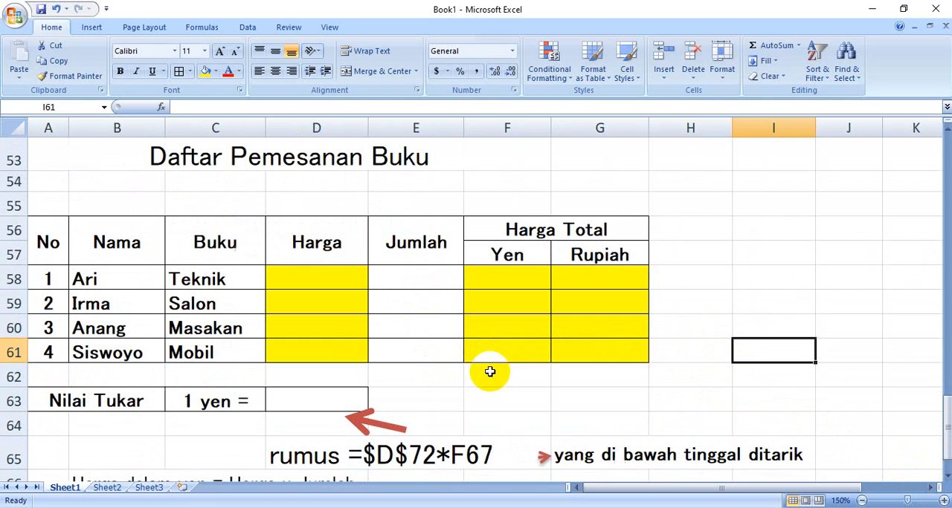
# Compare the empty Harga and Harga Total cells with the Latihan 4 table in the Word handout
pyautogui.click(340, 294)
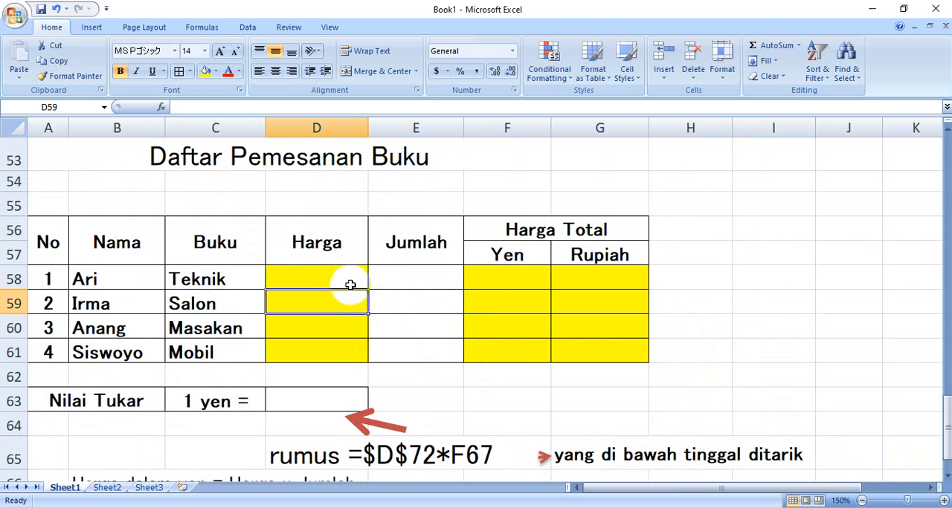
pyautogui.click(334, 273)
pyautogui.click(498, 280)
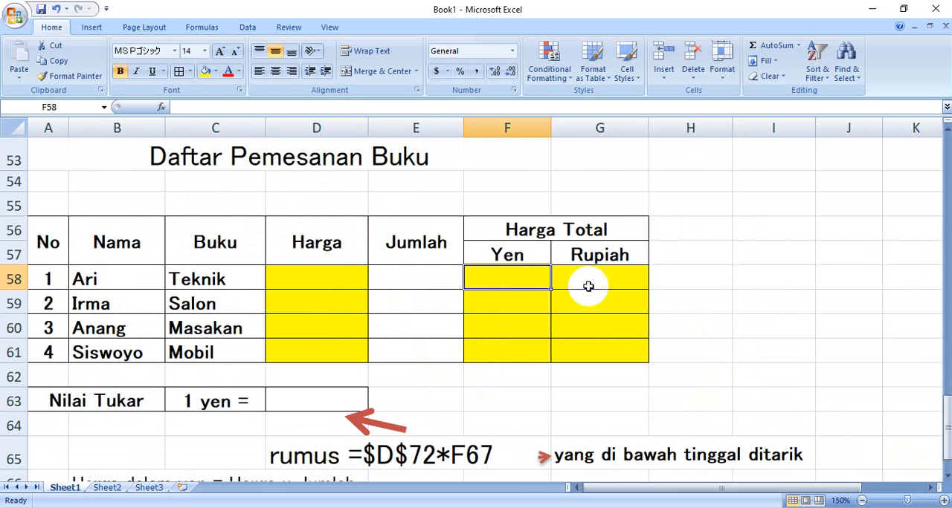
pyautogui.click(347, 273)
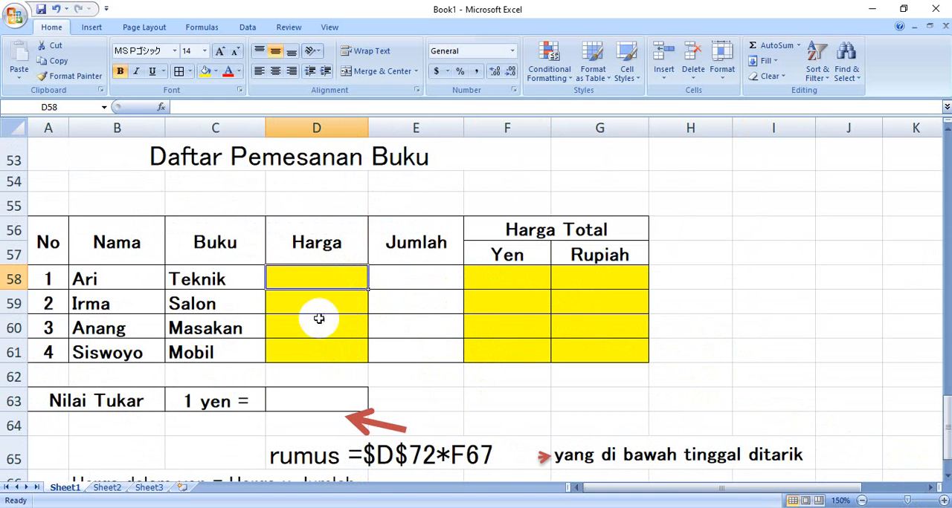
pyautogui.click(470, 507)
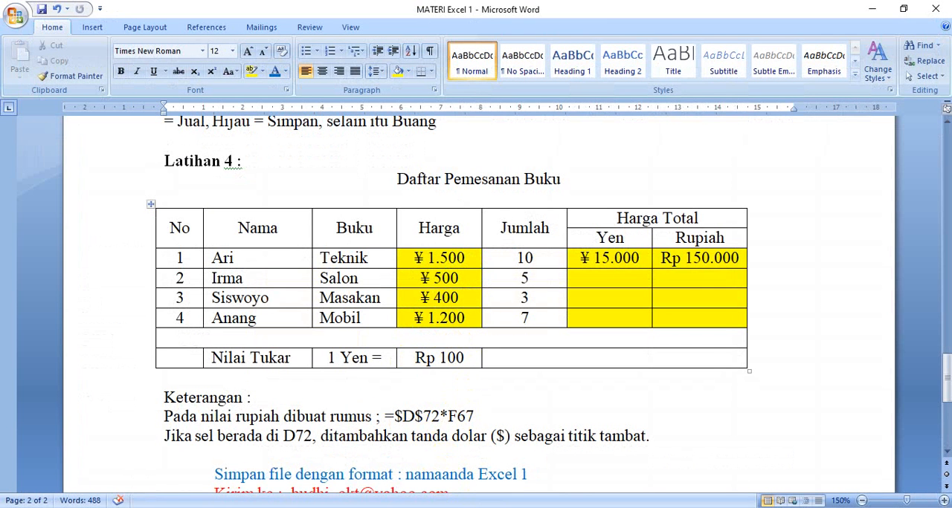
pyautogui.click(420, 507)
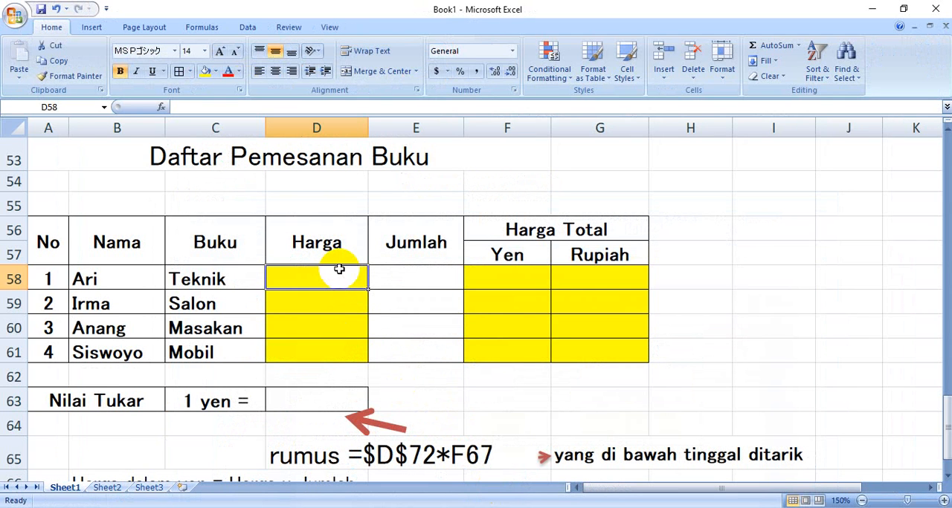
# Enter the Harga values 1500, 300, 500 and 750 in D58 through D61 for the four books
pyautogui.write('15')
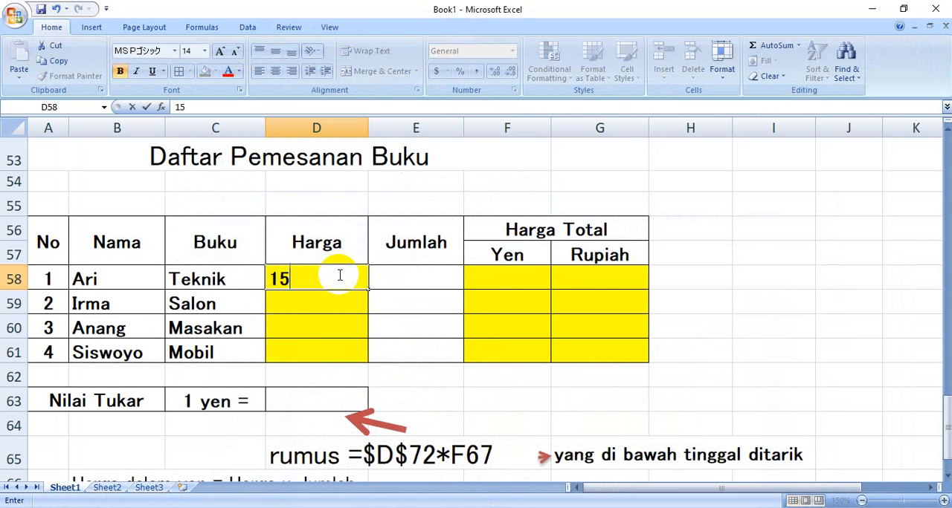
pyautogui.write('00')
pyautogui.press('Return')
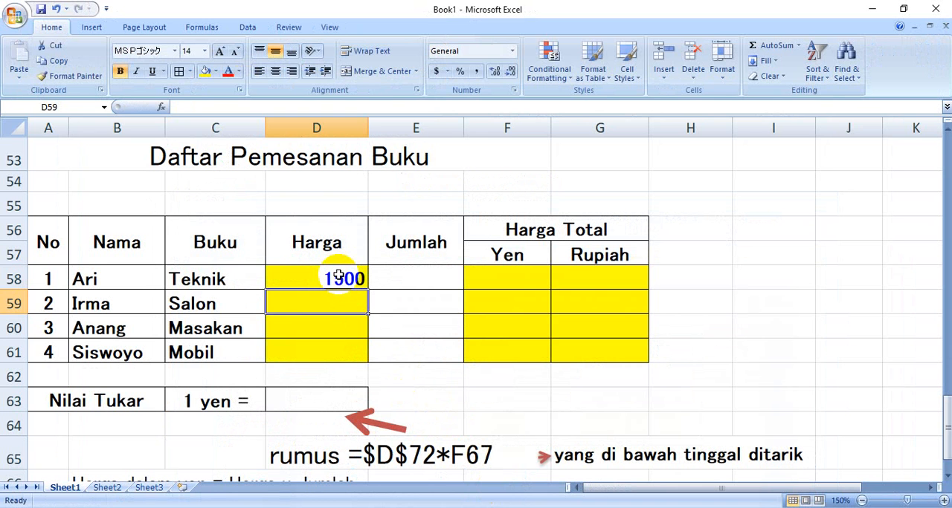
pyautogui.write('300')
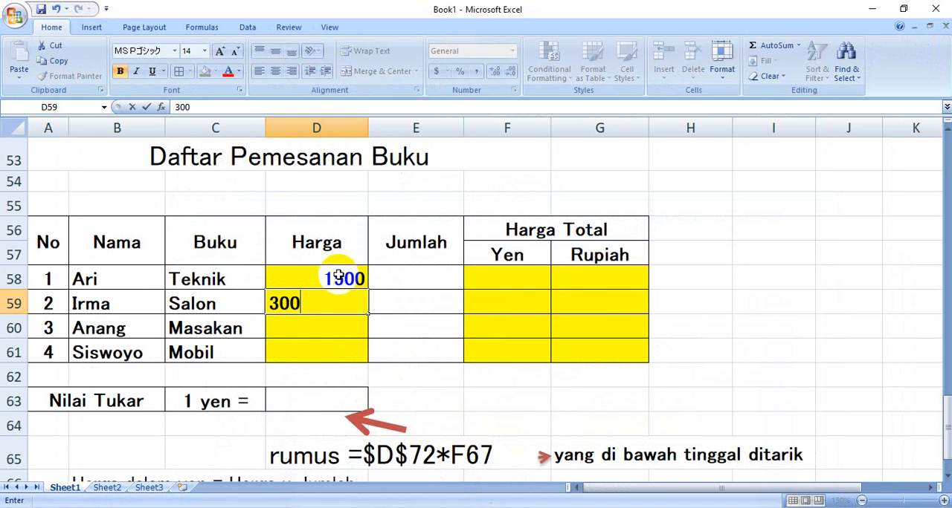
pyautogui.press('Return')
pyautogui.write('5')
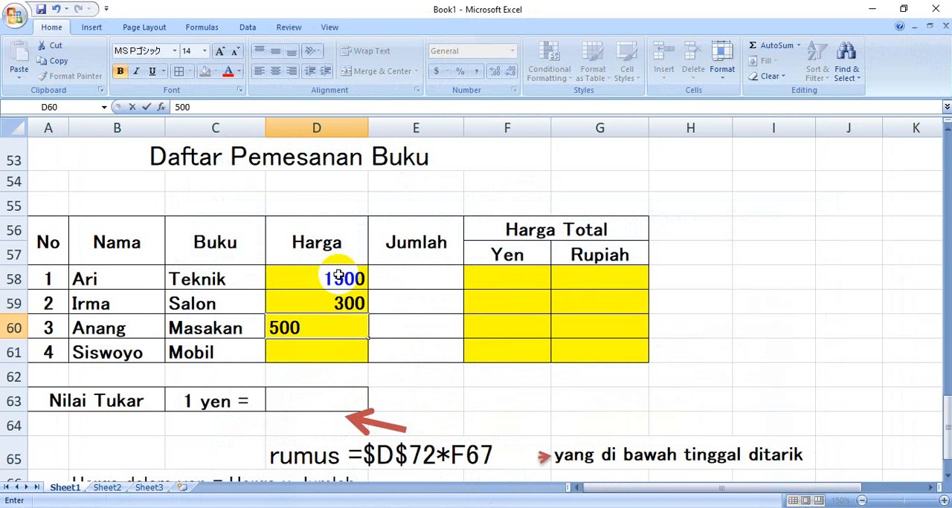
pyautogui.write('00')
pyautogui.press('Return')
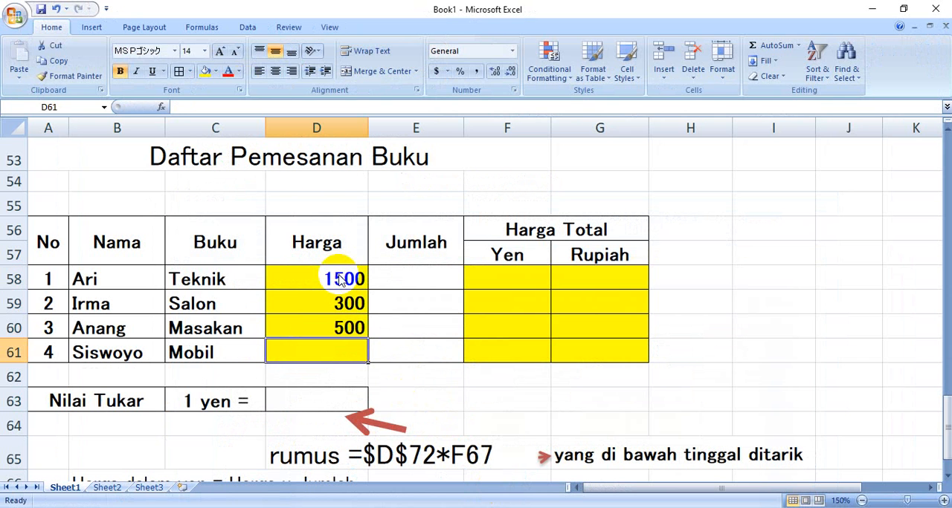
pyautogui.write('750')
pyautogui.press('Return')
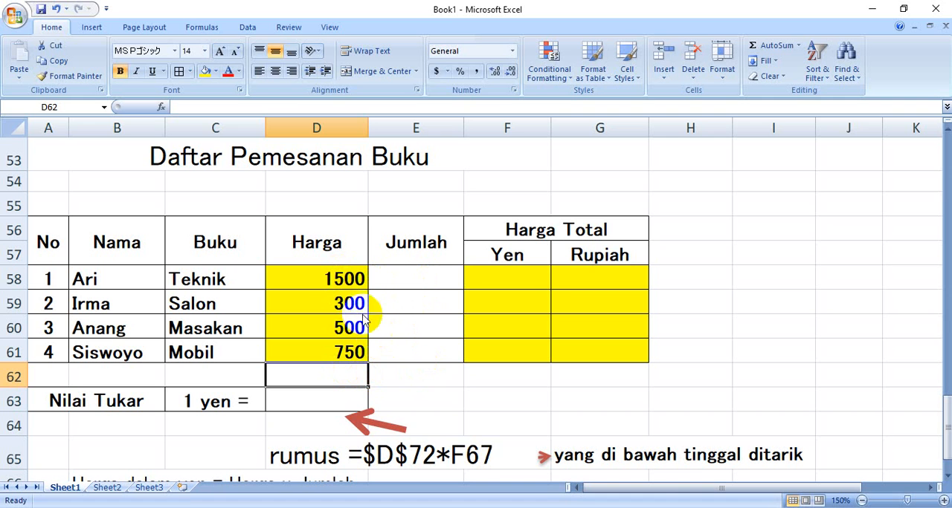
pyautogui.click(346, 280)
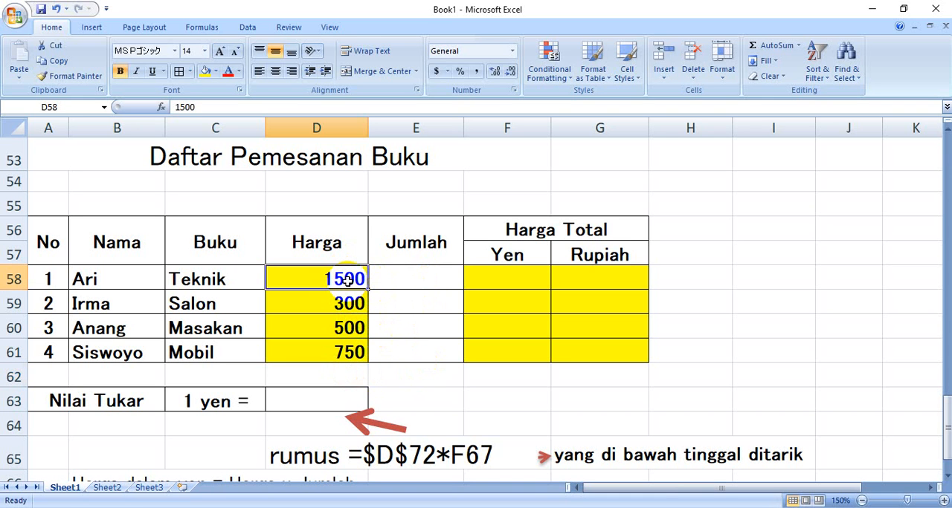
pyautogui.click(419, 276)
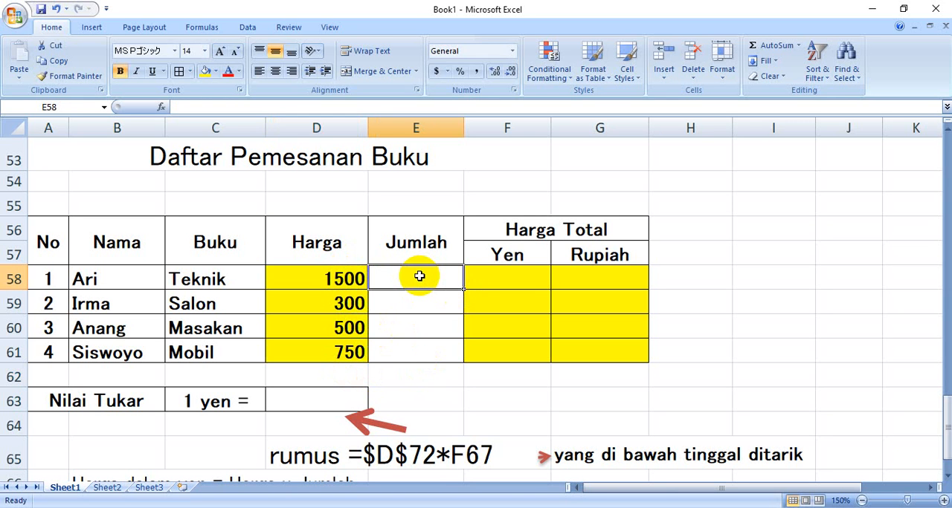
pyautogui.click(346, 277)
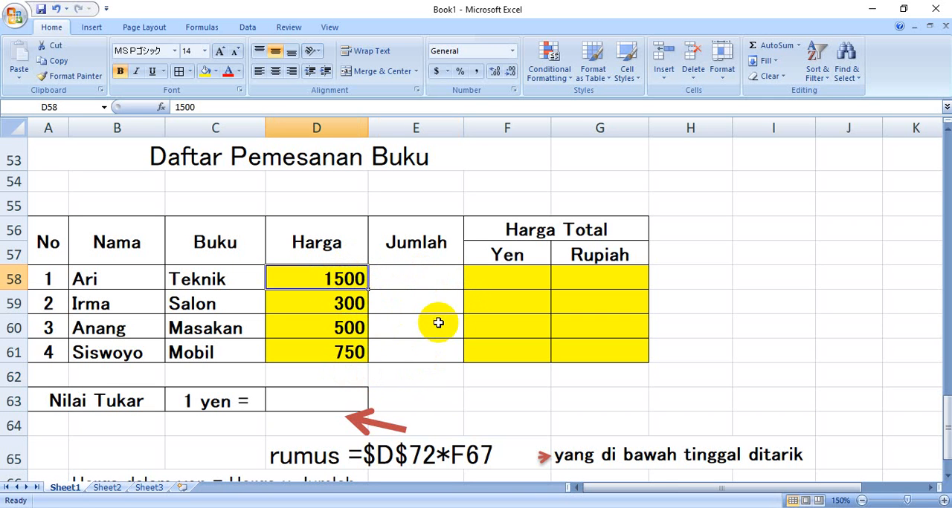
pyautogui.click(332, 304)
pyautogui.click(324, 354)
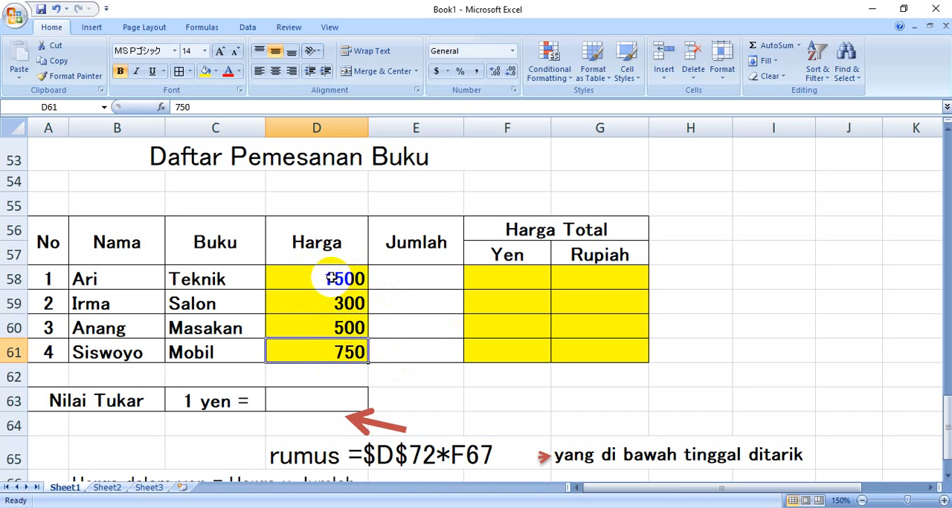
# Apply the Accounting number format to the Harga values in D58:D61
pyautogui.moveTo(336, 277); pyautogui.dragTo(333, 349)
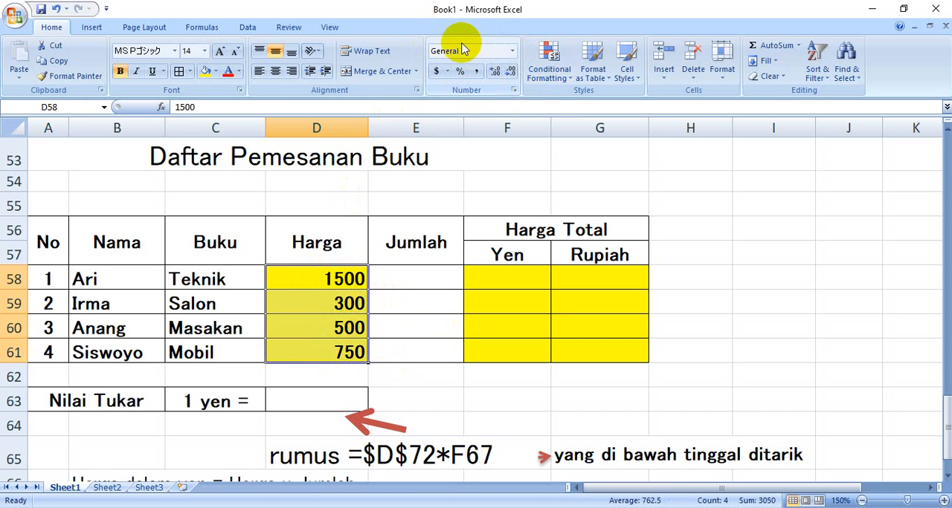
pyautogui.click(512, 52)
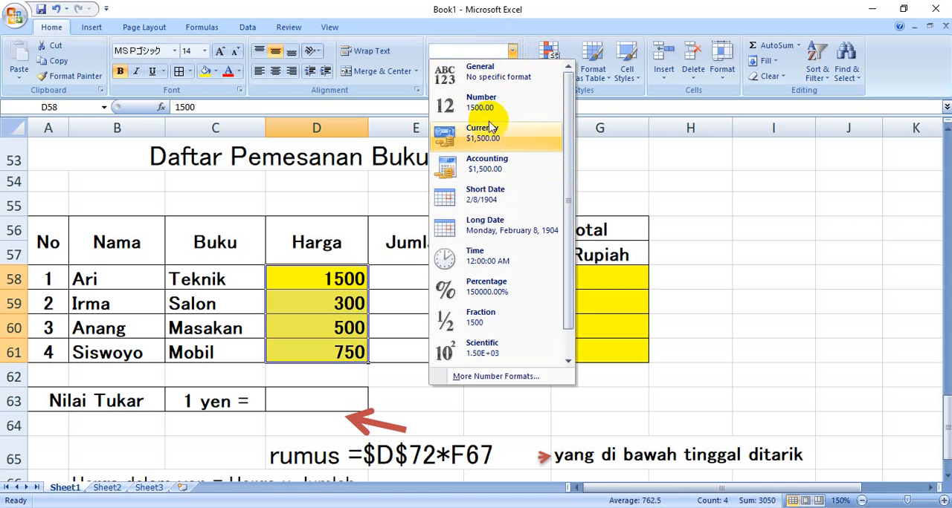
pyautogui.click(489, 168)
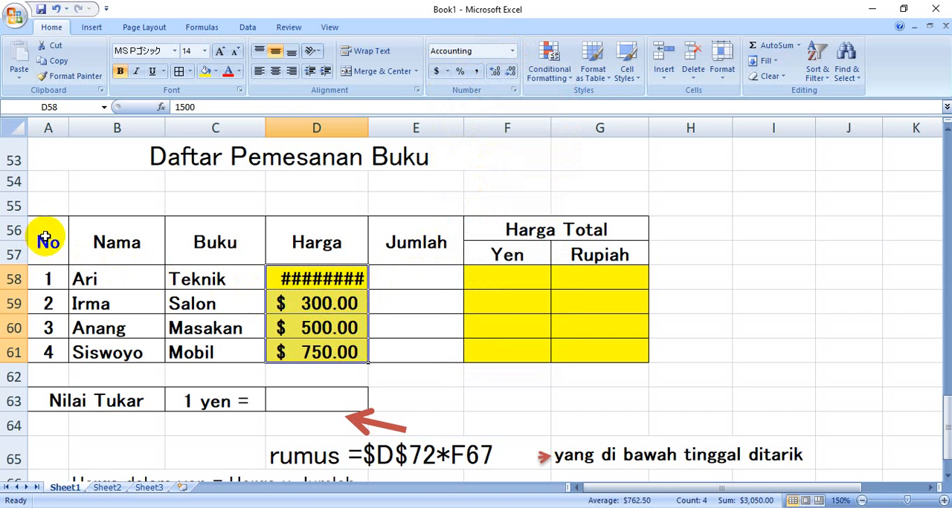
# Reduce the font size of the order table in A56:G63 to 12 so the prices fit
pyautogui.moveTo(46, 237); pyautogui.dragTo(558, 404)
pyautogui.click(235, 52)
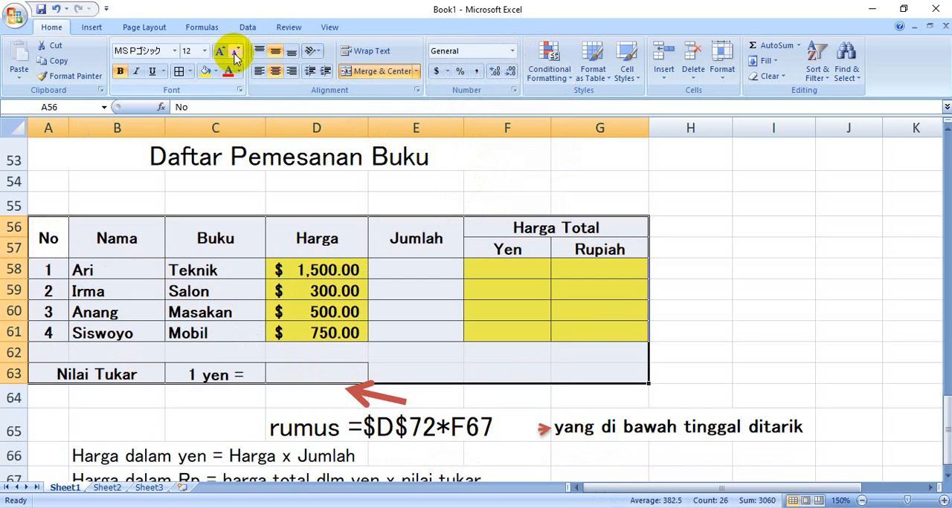
pyautogui.click(685, 347)
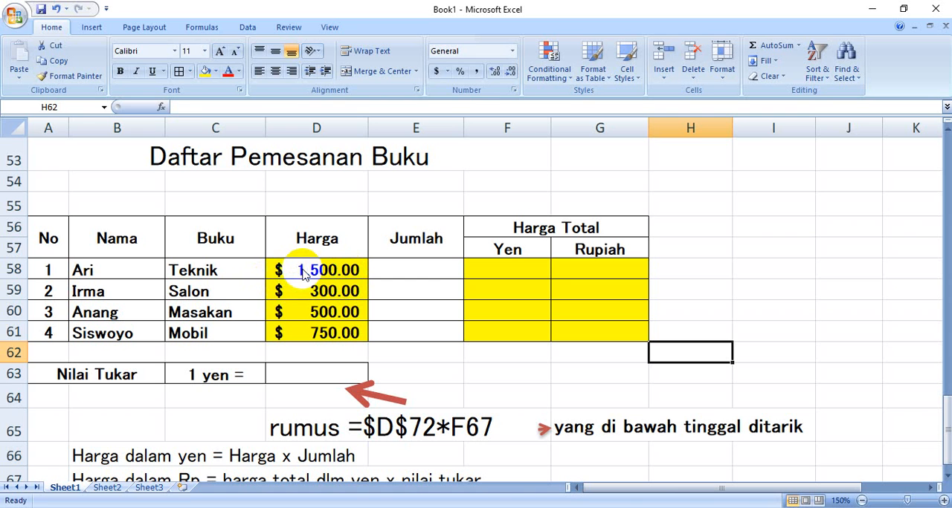
# Format the Harga values in D58:D61 as Accounting with the ¥ Japanese (Japan) symbol and 0 decimal places
pyautogui.moveTo(299, 269); pyautogui.dragTo(315, 329)
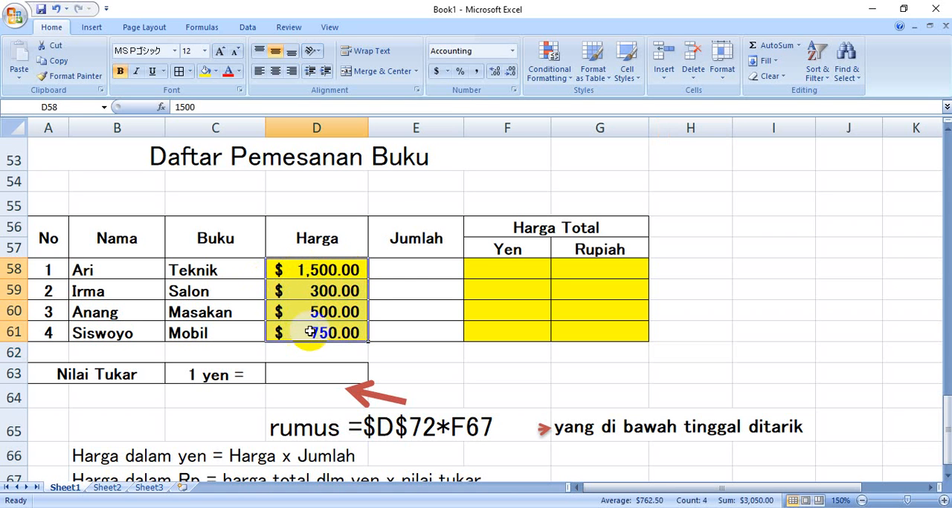
pyautogui.click(447, 71)
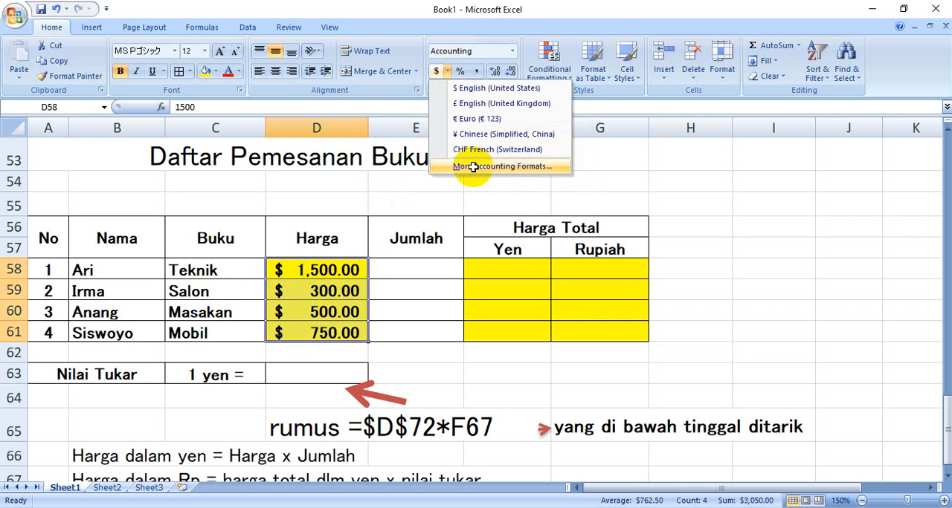
pyautogui.press('Escape')
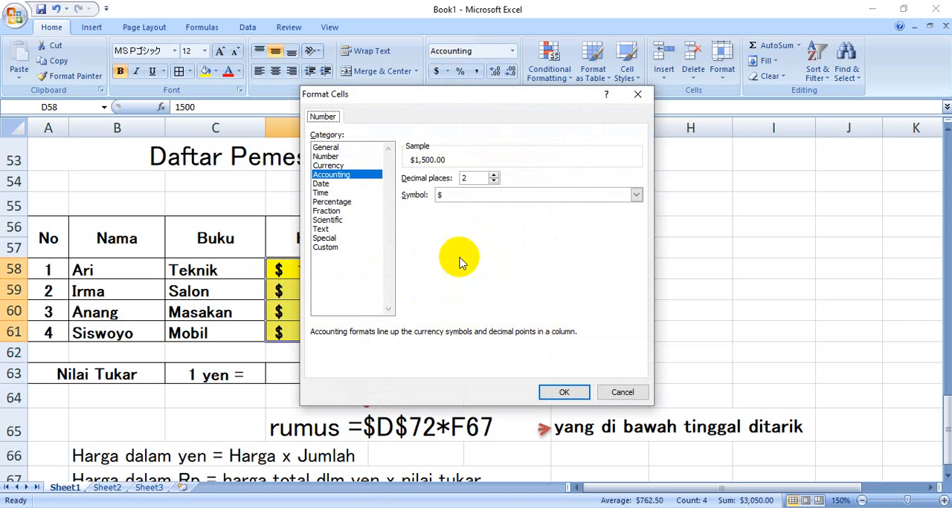
pyautogui.click(636, 197)
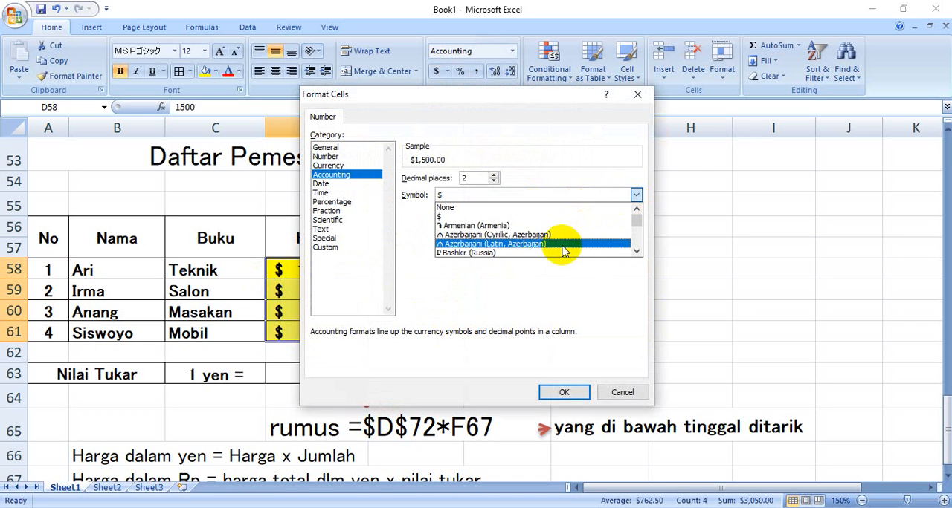
pyautogui.moveTo(639, 253); pyautogui.dragTo(639, 254)
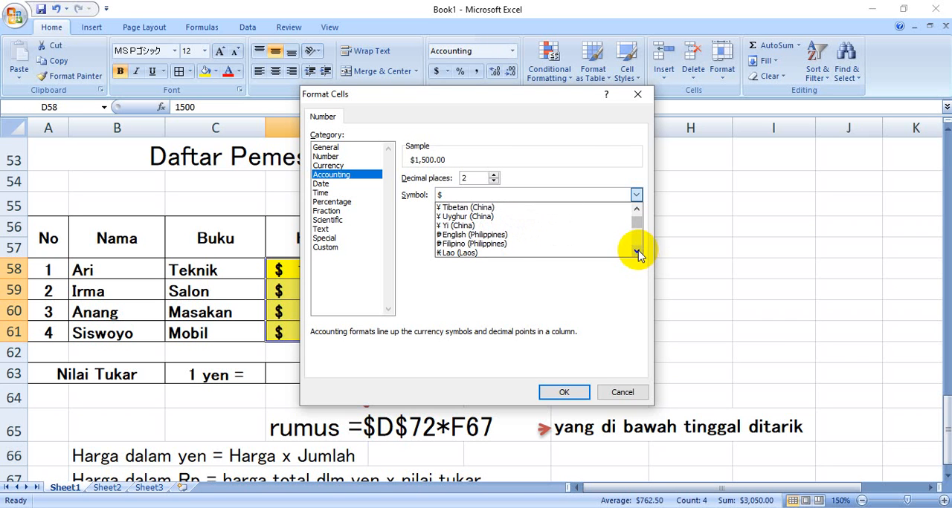
pyautogui.click(636, 209)
pyautogui.click(638, 210)
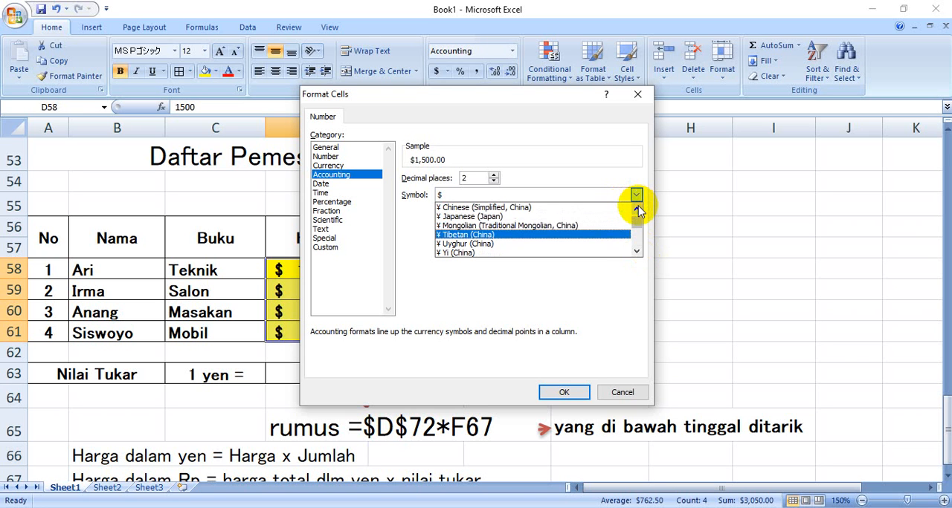
pyautogui.click(516, 217)
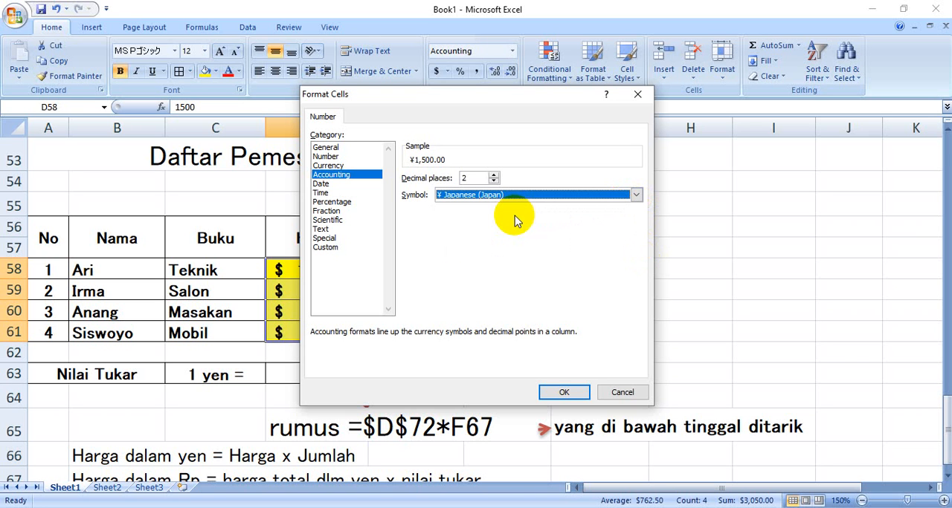
pyautogui.click(494, 181)
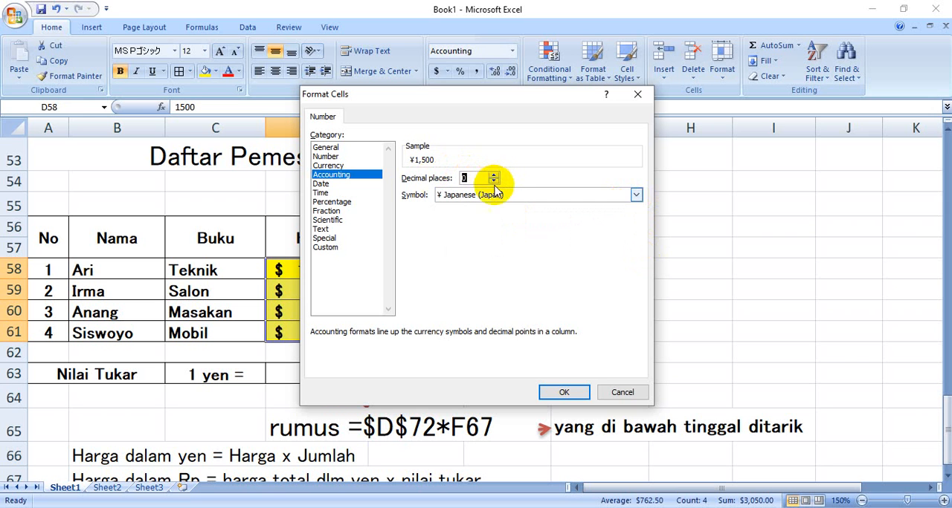
pyautogui.click(563, 392)
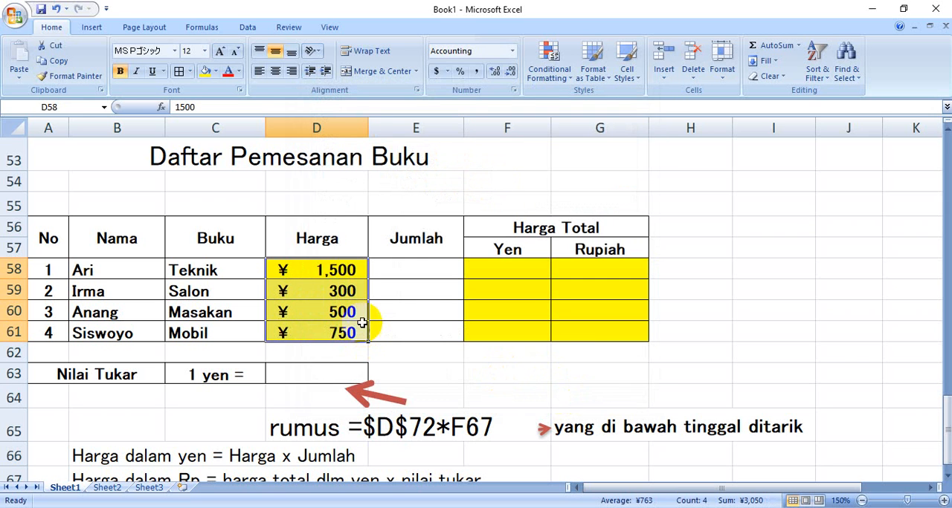
# Enter the Jumlah values 10, 5, 9 and 8 in E58 through E61 for the four orders
pyautogui.click(404, 274)
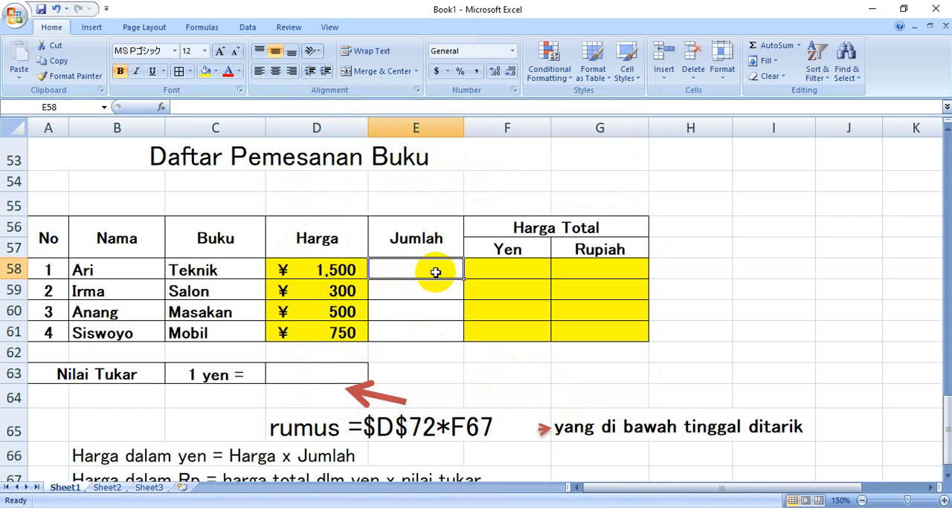
pyautogui.write('10')
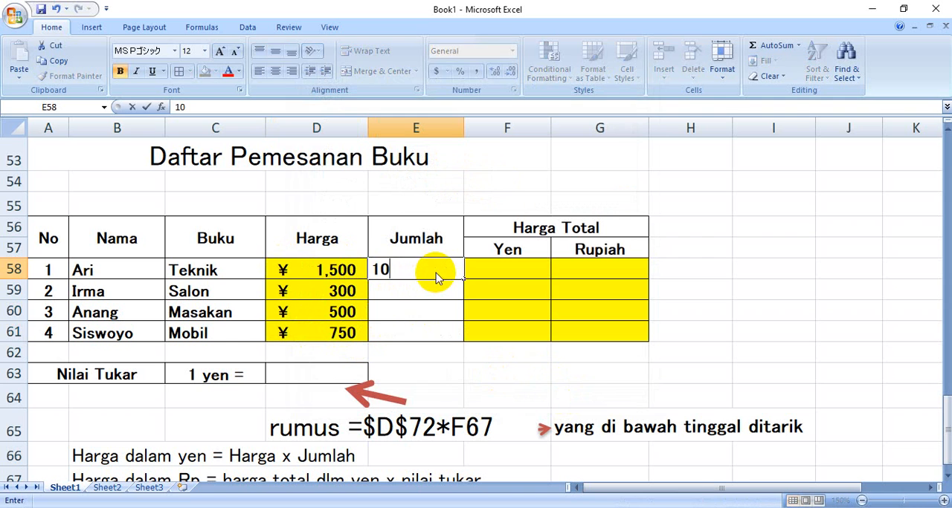
pyautogui.press('Return')
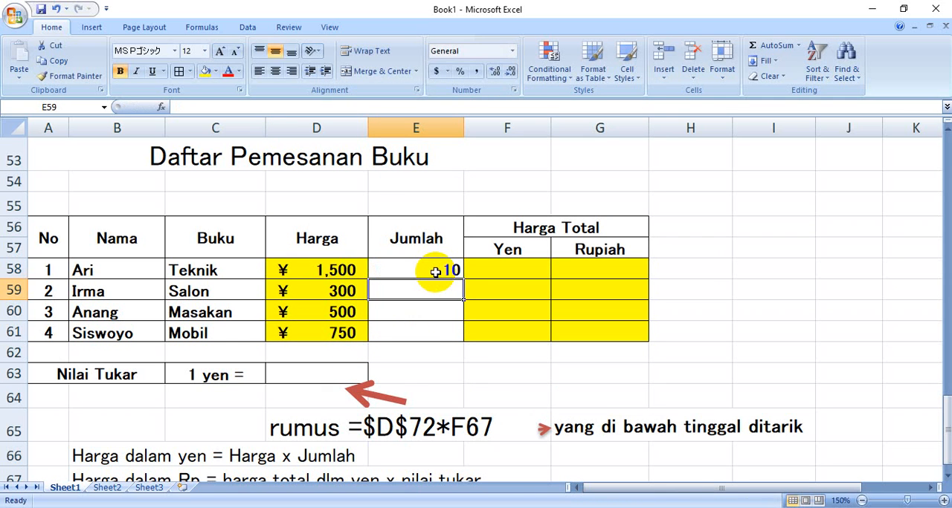
pyautogui.write('5')
pyautogui.press('Return')
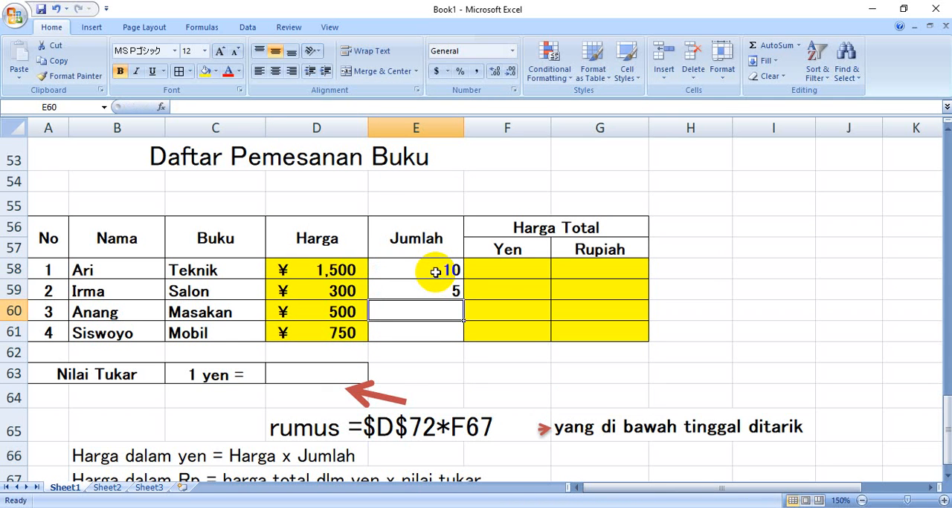
pyautogui.write('9')
pyautogui.press('Return')
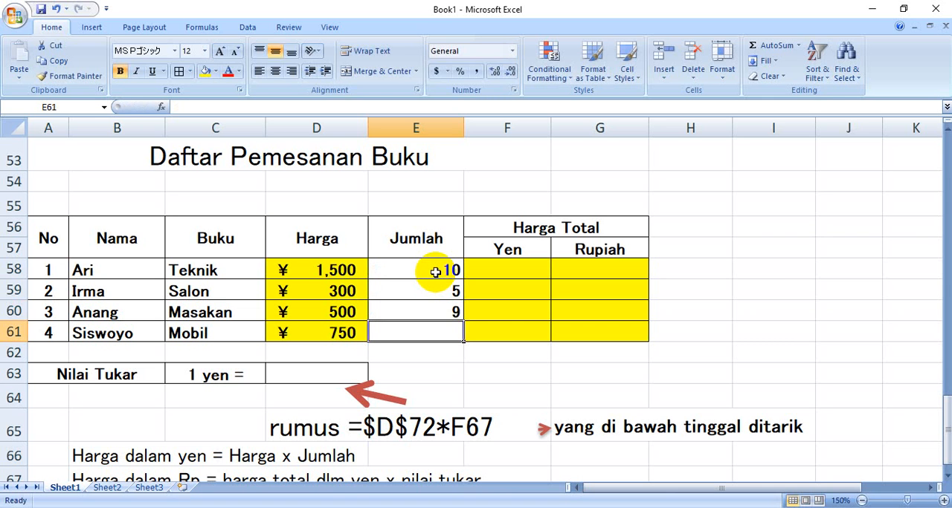
pyautogui.write('5')
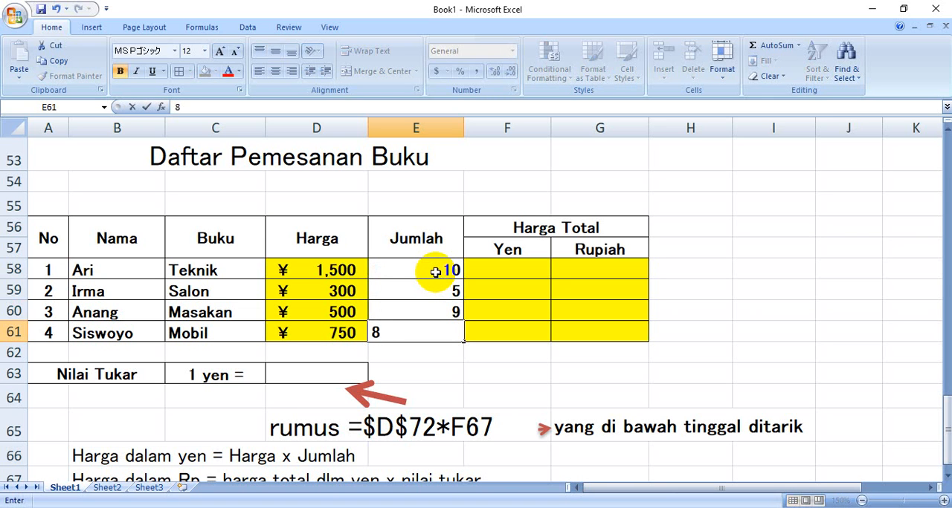
pyautogui.press('Return')
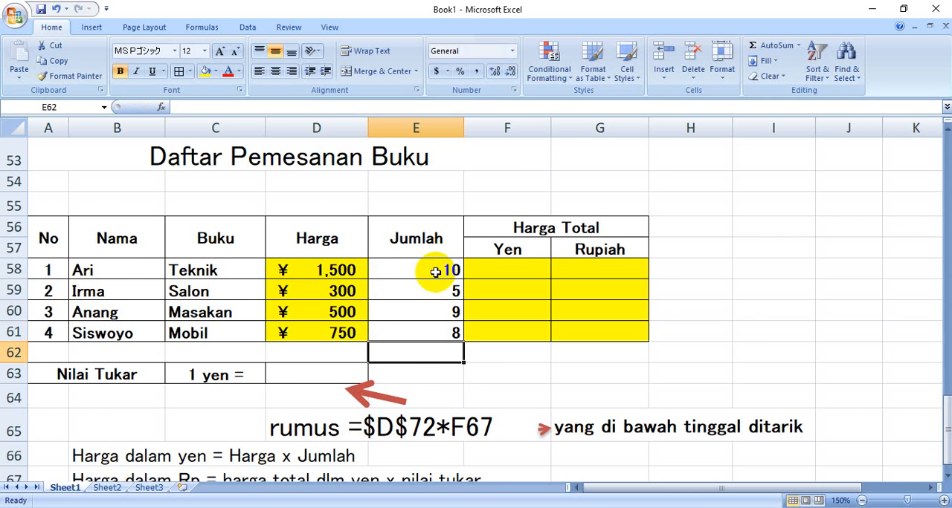
# Calculate the first order's Harga Total in yen in F58 with the formula =D58*E58
pyautogui.scroll(-1, 628, 290)
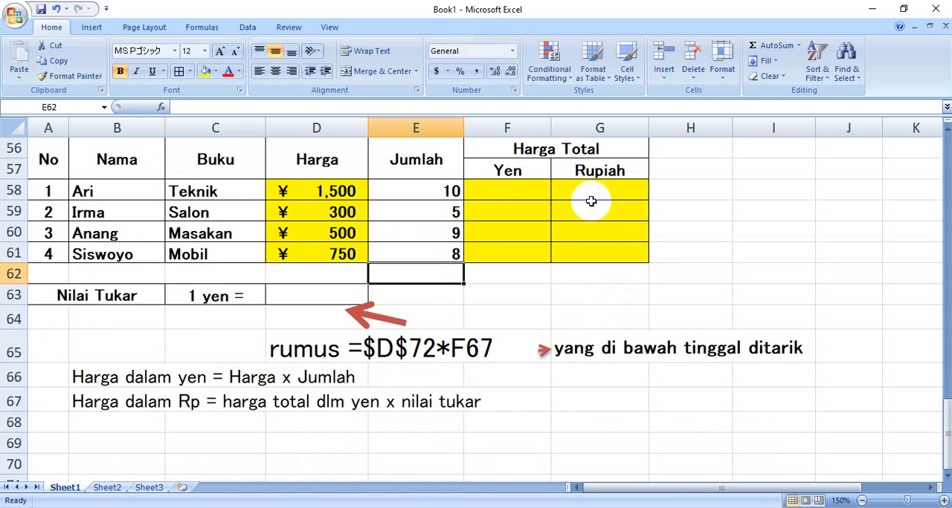
pyautogui.scroll(1, 586, 201)
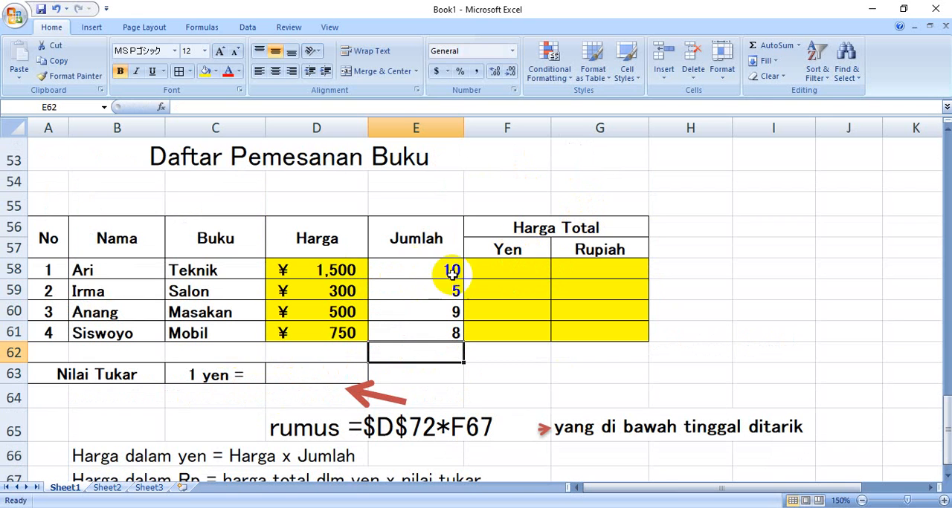
pyautogui.click(498, 273)
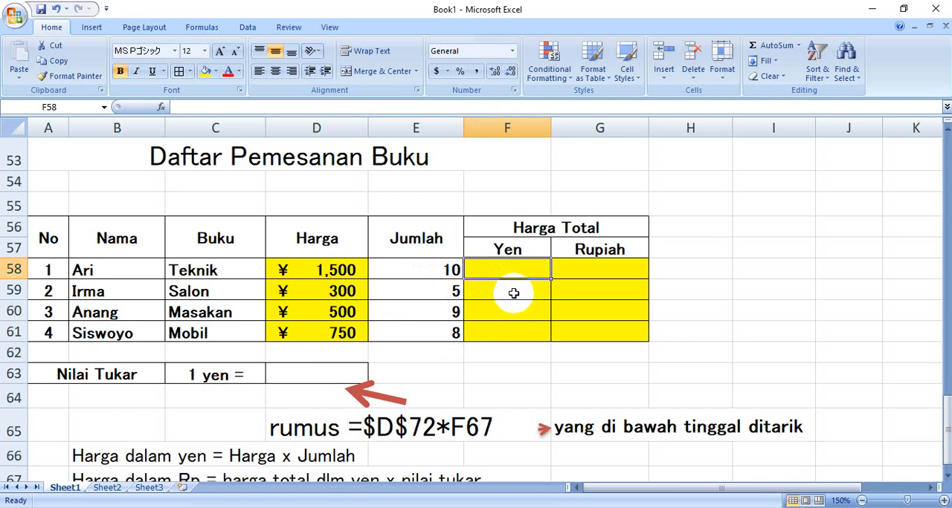
pyautogui.write('=')
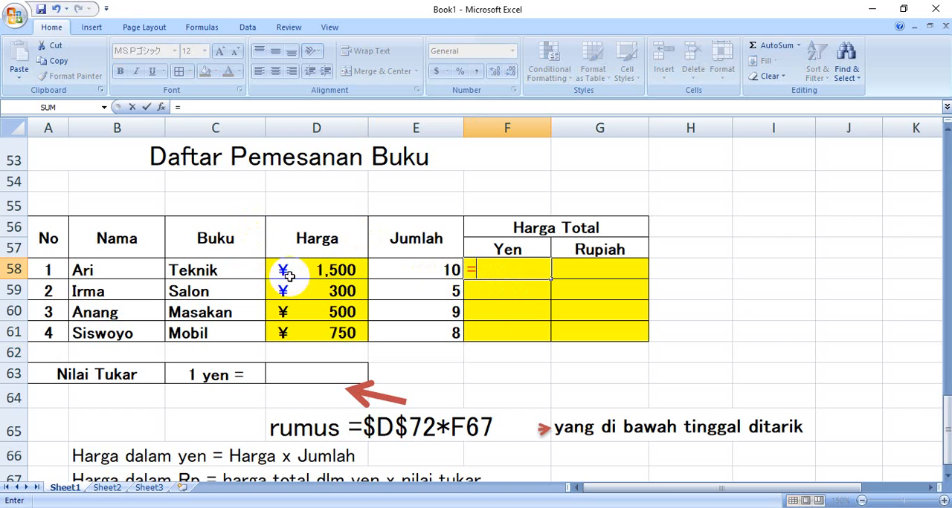
pyautogui.click(318, 271)
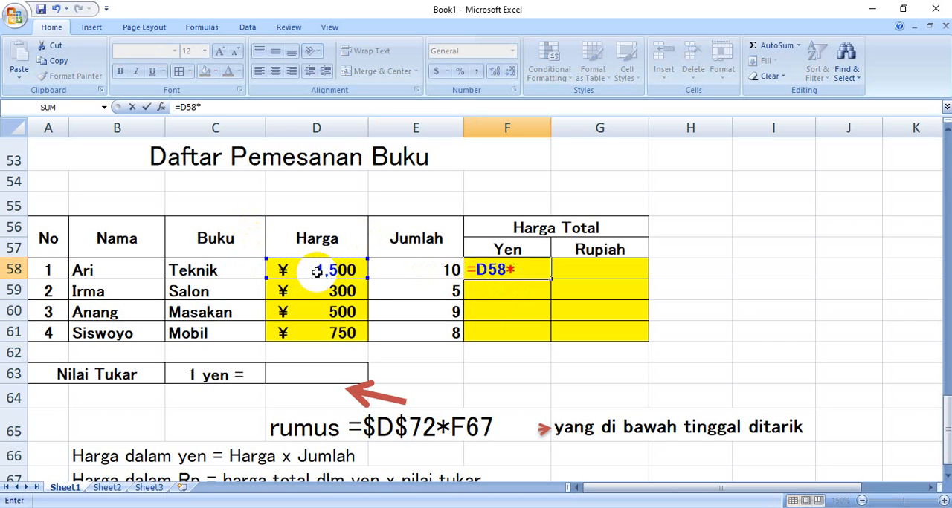
pyautogui.write('*')
pyautogui.click(400, 271)
pyautogui.press('Return')
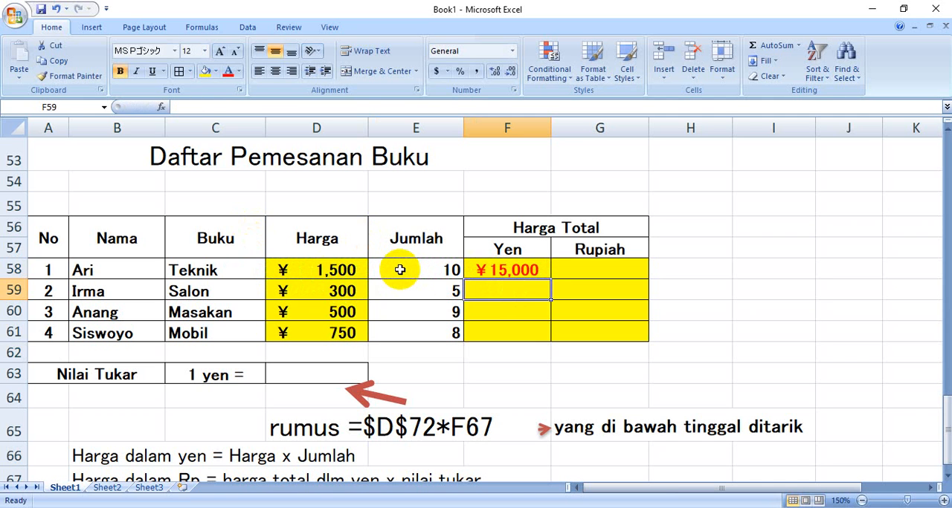
# Set the number format of the yen total in F58 to General
pyautogui.click(512, 271)
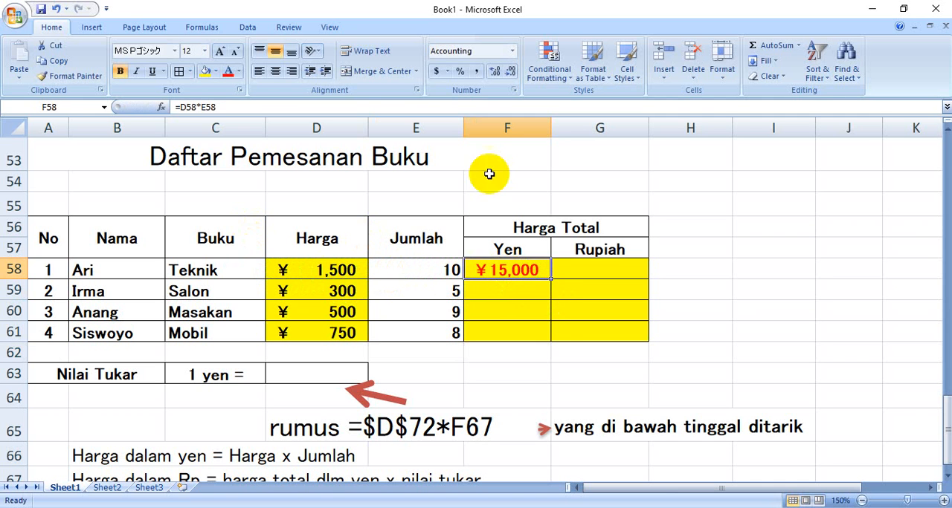
pyautogui.click(511, 50)
pyautogui.click(520, 69)
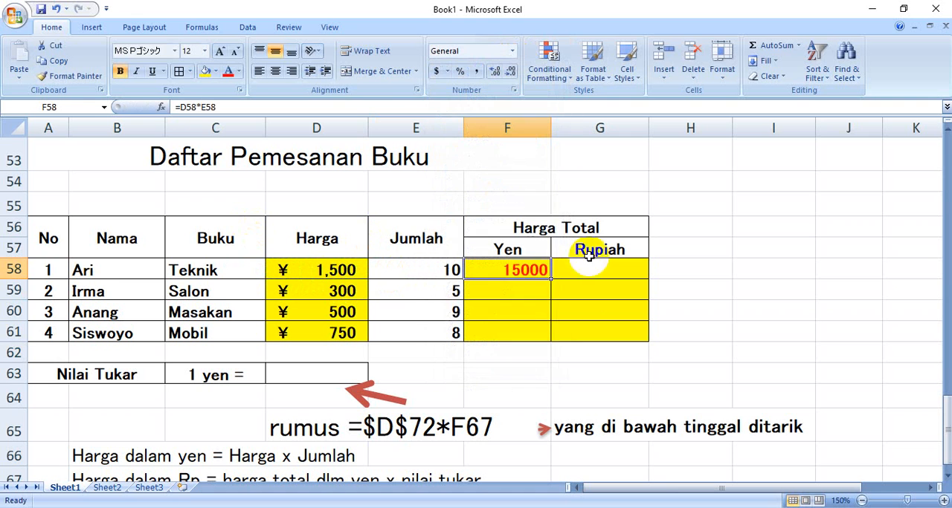
# Fill the yen total formula from F58 down to F61 and check the copied formula in F59
pyautogui.click(524, 290)
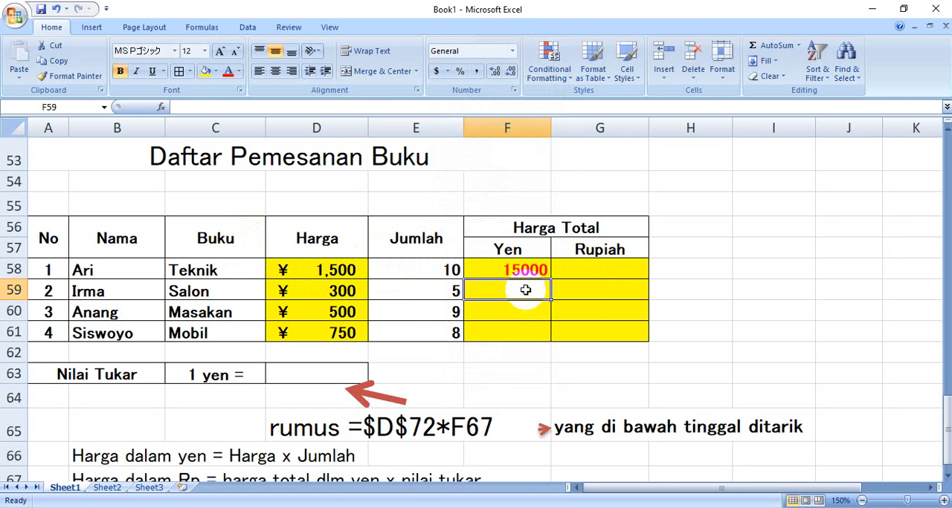
pyautogui.moveTo(525, 290); pyautogui.dragTo(516, 328)
pyautogui.click(515, 270)
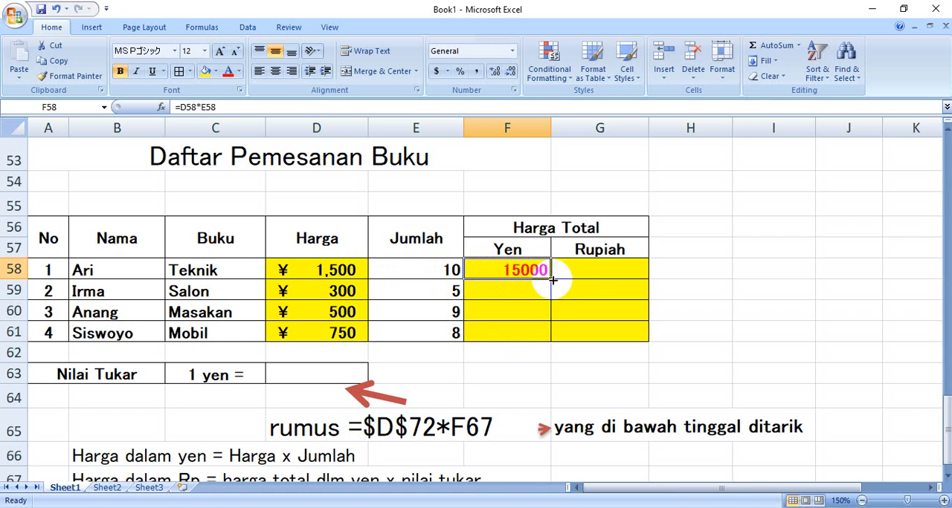
pyautogui.moveTo(551, 280); pyautogui.dragTo(553, 339)
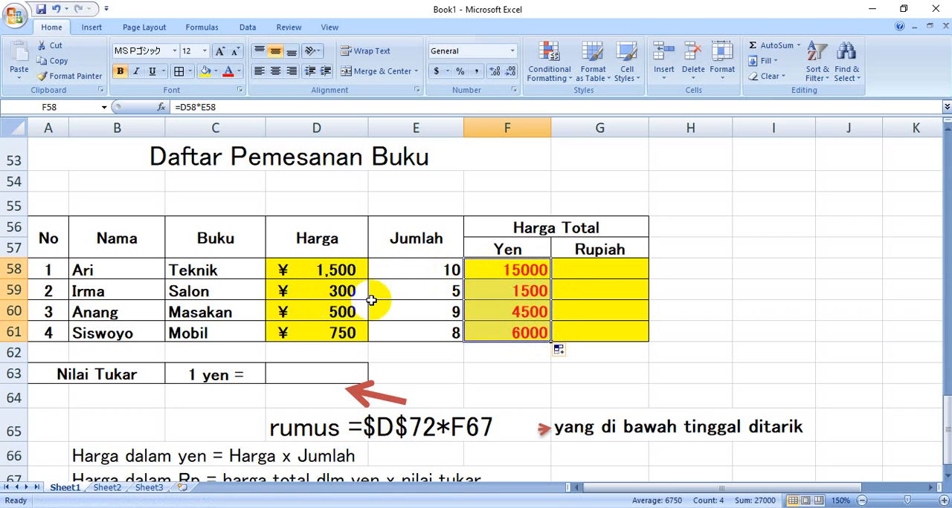
pyautogui.click(492, 293)
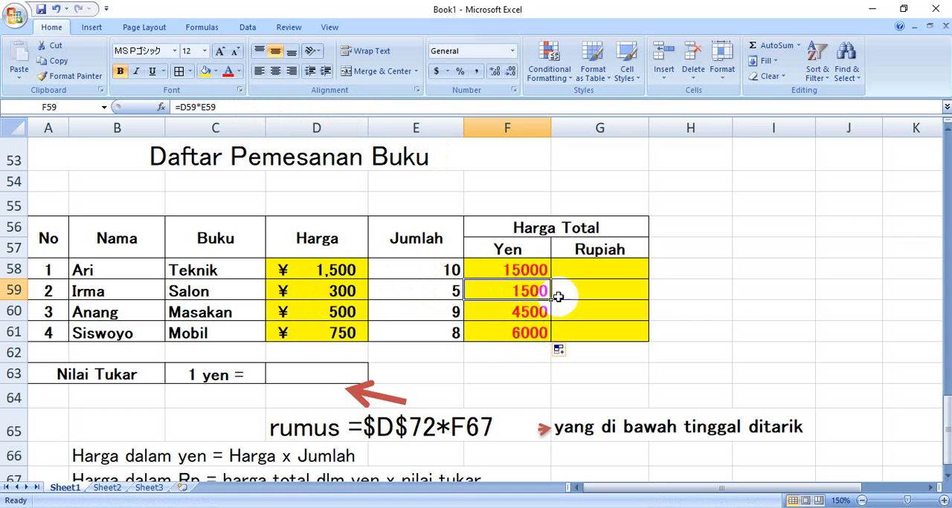
# Apply the Accounting number format to the yen totals in F58:F61
pyautogui.click(539, 272)
pyautogui.moveTo(536, 276); pyautogui.dragTo(531, 337)
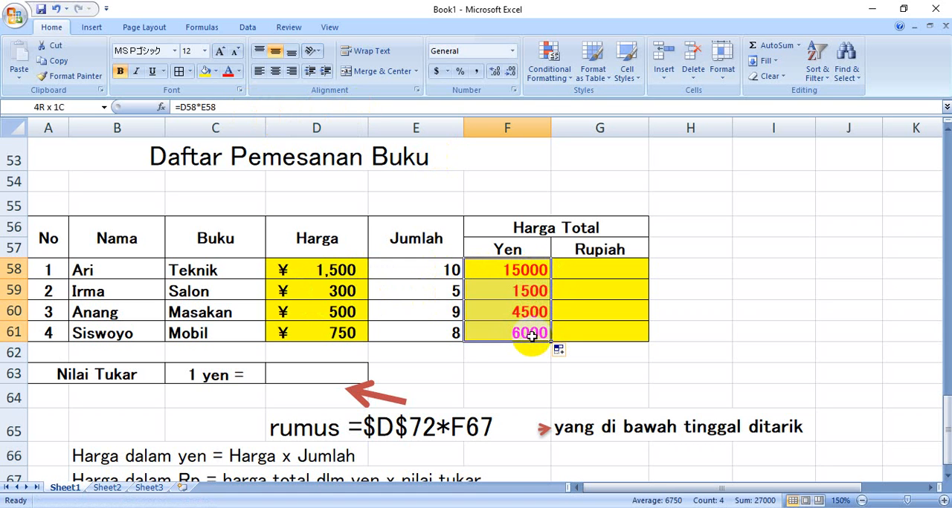
pyautogui.click(510, 53)
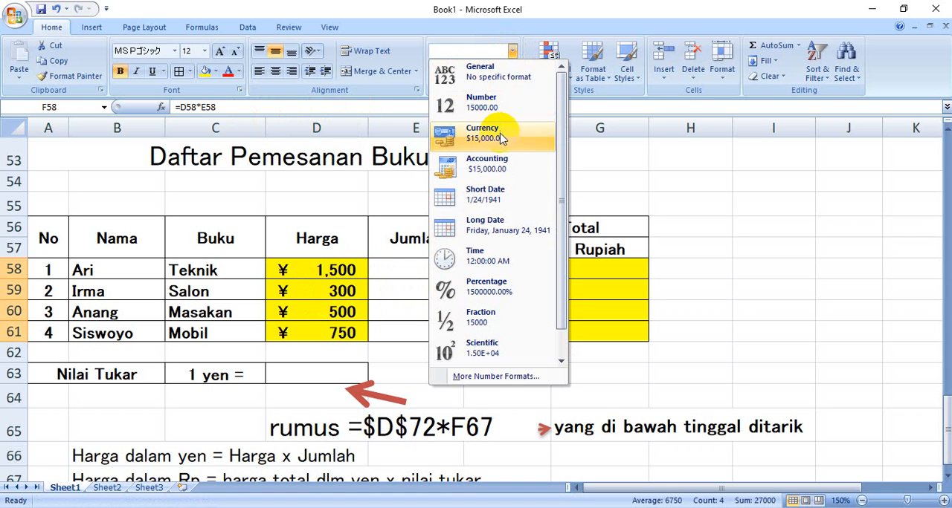
pyautogui.click(491, 162)
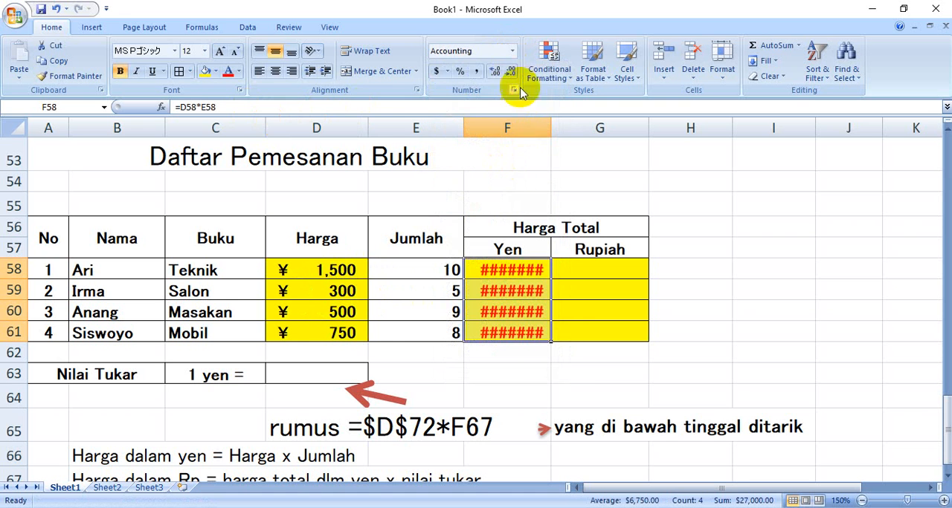
# Format the yen totals in F58:F61 with the ¥ Japanese (Japan) accounting symbol and 0 decimal places
pyautogui.click(447, 72)
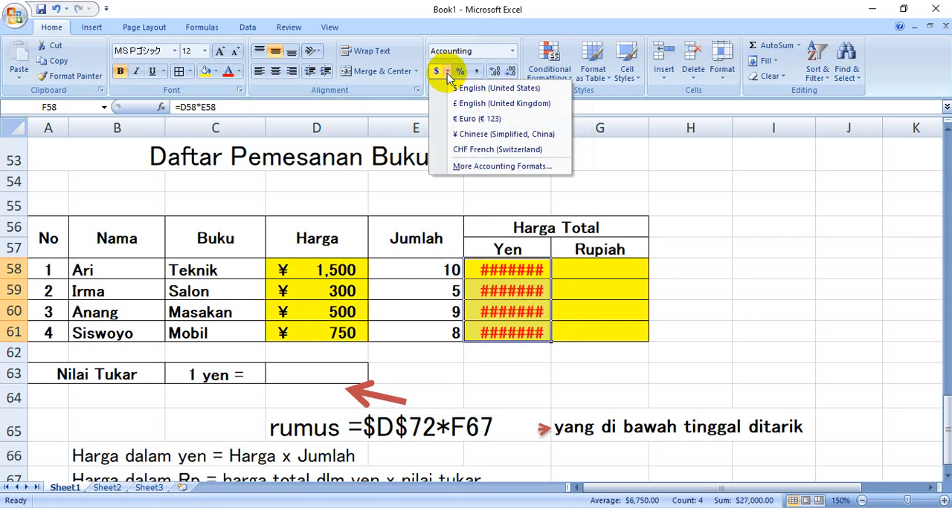
pyautogui.click(476, 166)
pyautogui.click(636, 195)
pyautogui.scroll(-3, 573, 240)
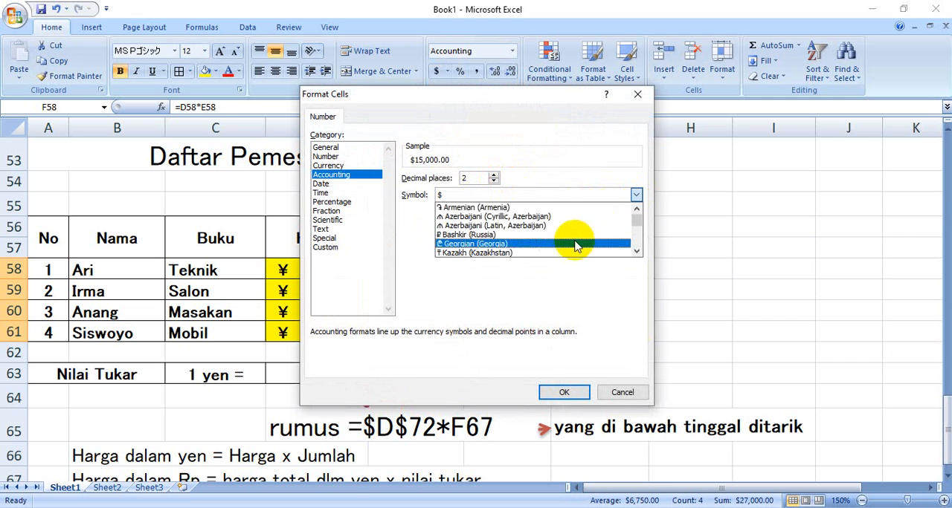
pyautogui.scroll(-10, 573, 240)
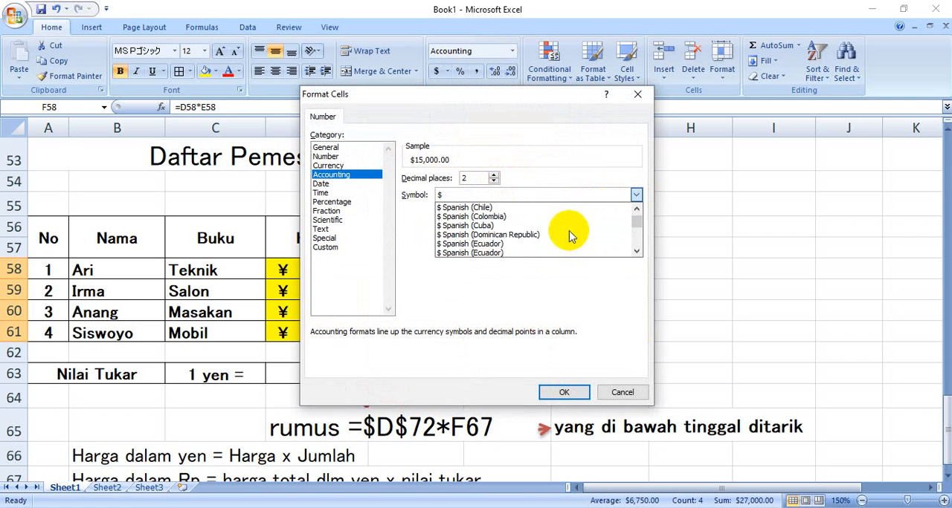
pyautogui.scroll(-5, 569, 235)
pyautogui.scroll(3, 516, 218)
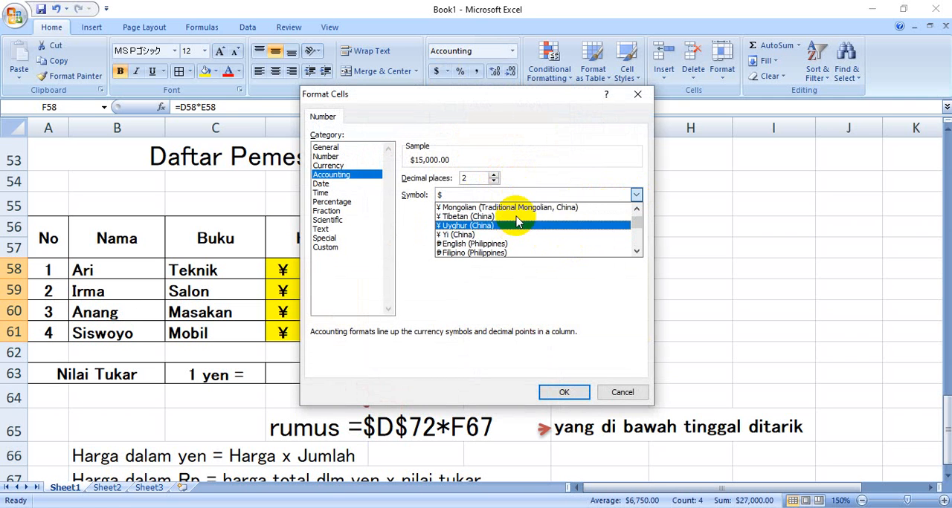
pyautogui.click(519, 208)
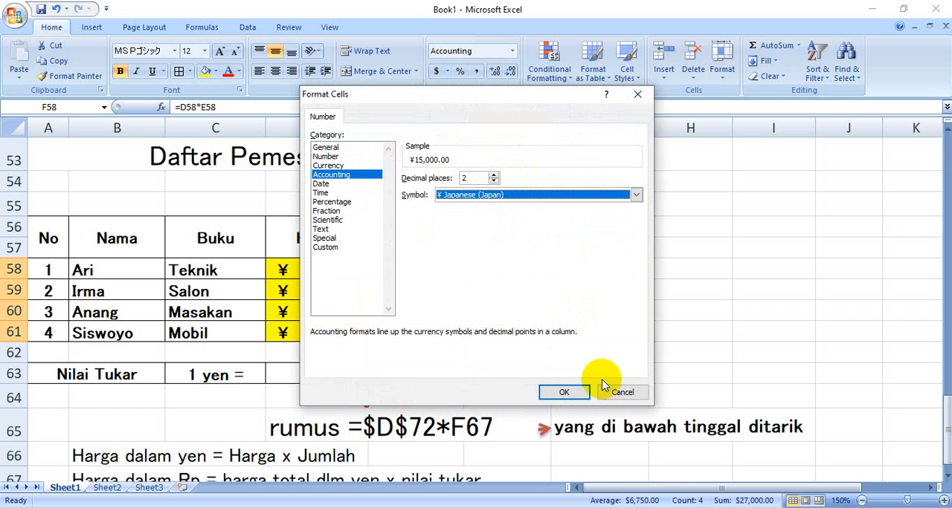
pyautogui.click(495, 181)
pyautogui.click(494, 182)
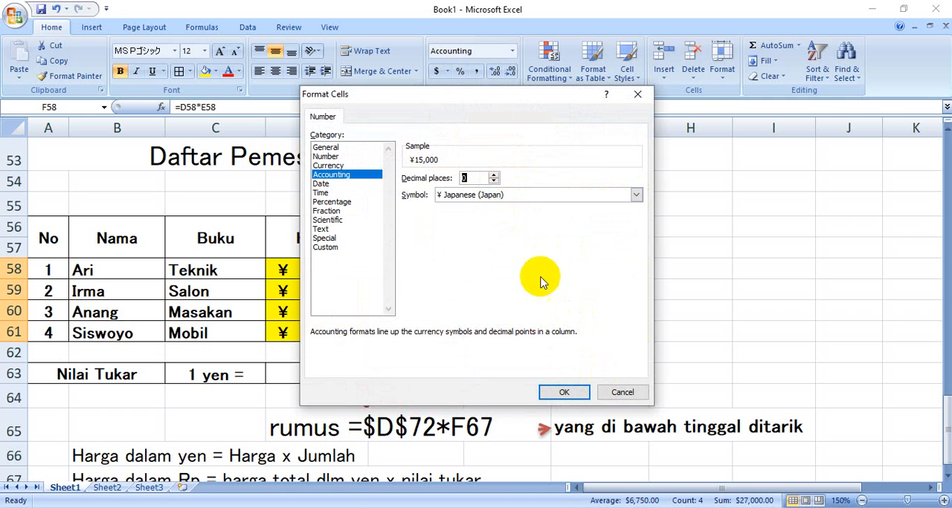
pyautogui.click(564, 393)
pyautogui.click(698, 306)
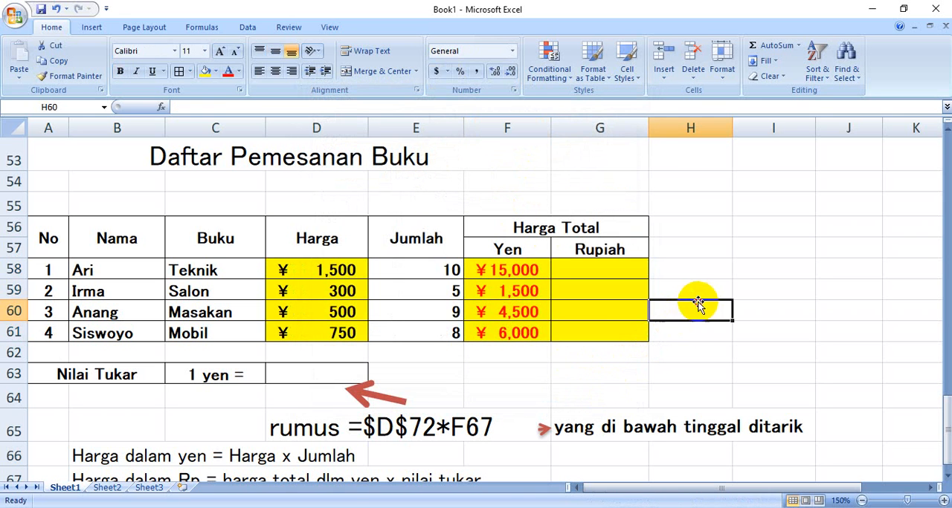
# Enter 100 in D63 as the Nilai Tukar exchange rate for 1 yen
pyautogui.click(617, 269)
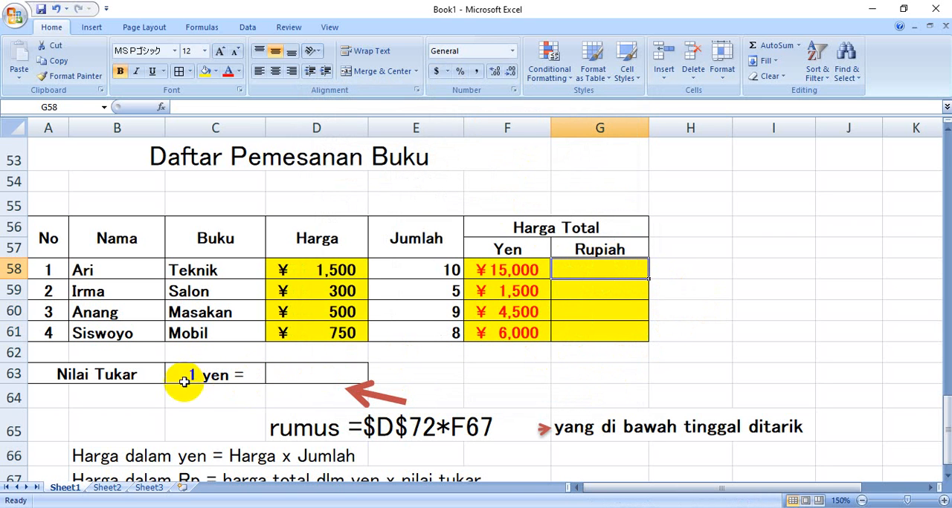
pyautogui.click(307, 379)
pyautogui.write('100')
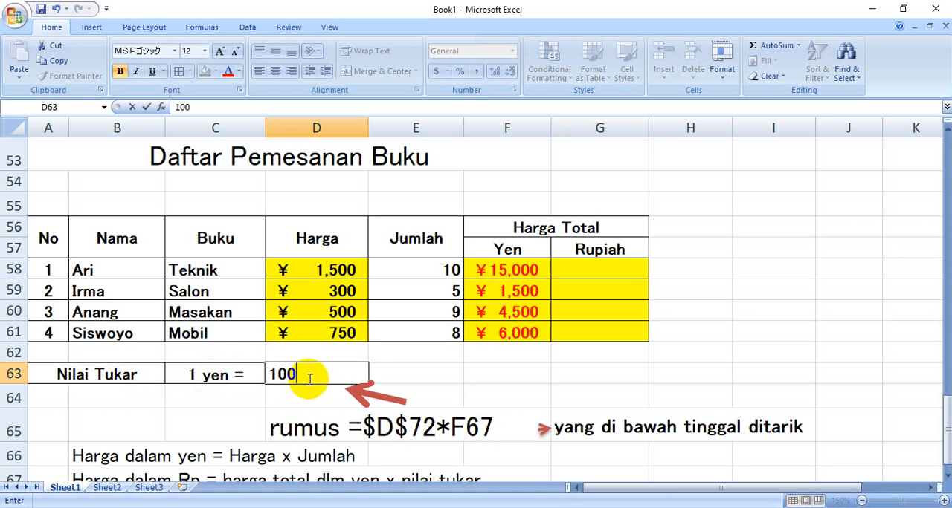
pyautogui.press('Return')
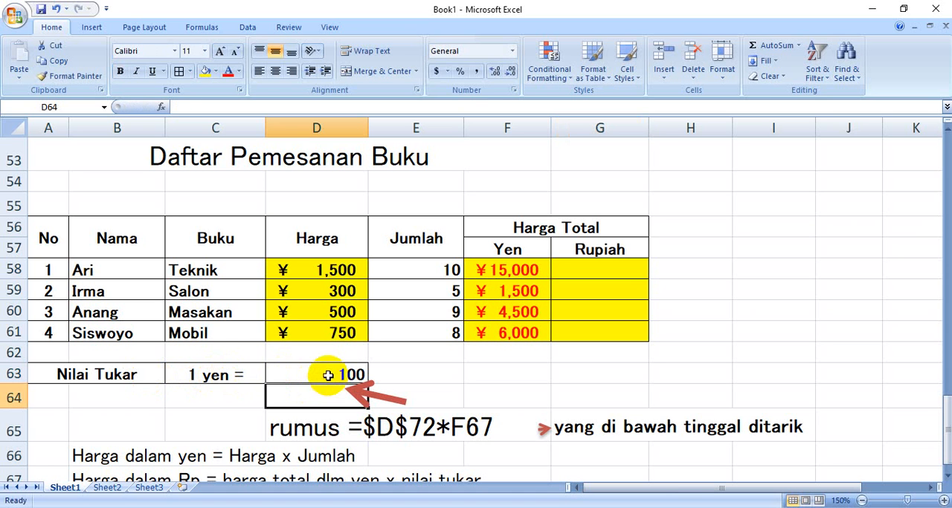
# Apply the Accounting number format to the exchange rate in D63
pyautogui.click(320, 375)
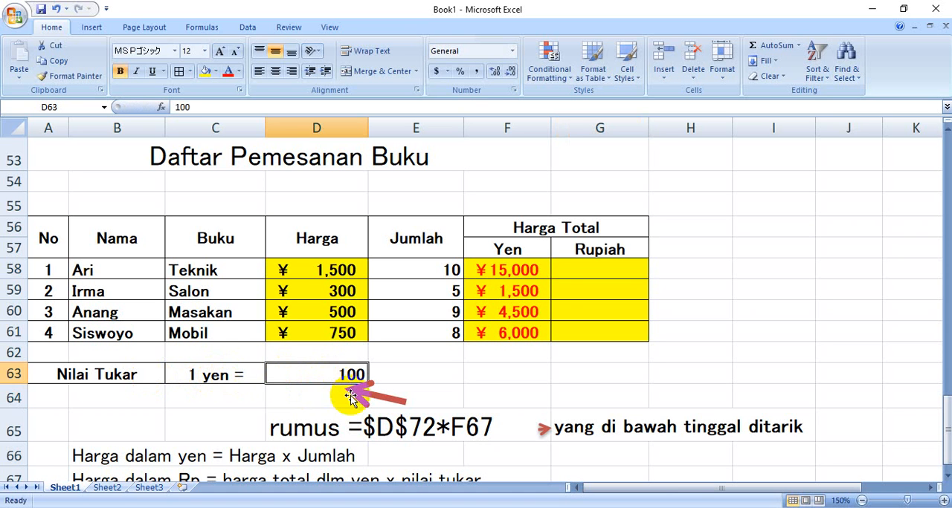
pyautogui.click(511, 50)
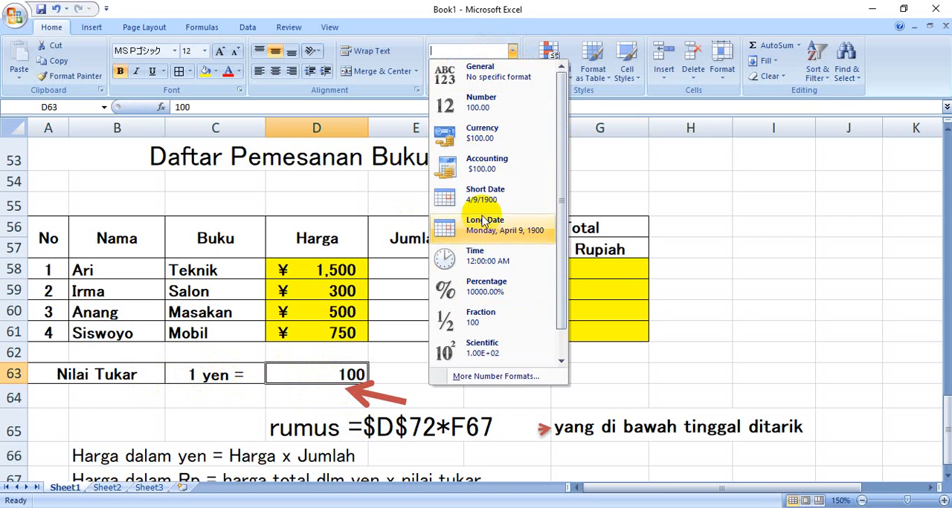
pyautogui.click(485, 159)
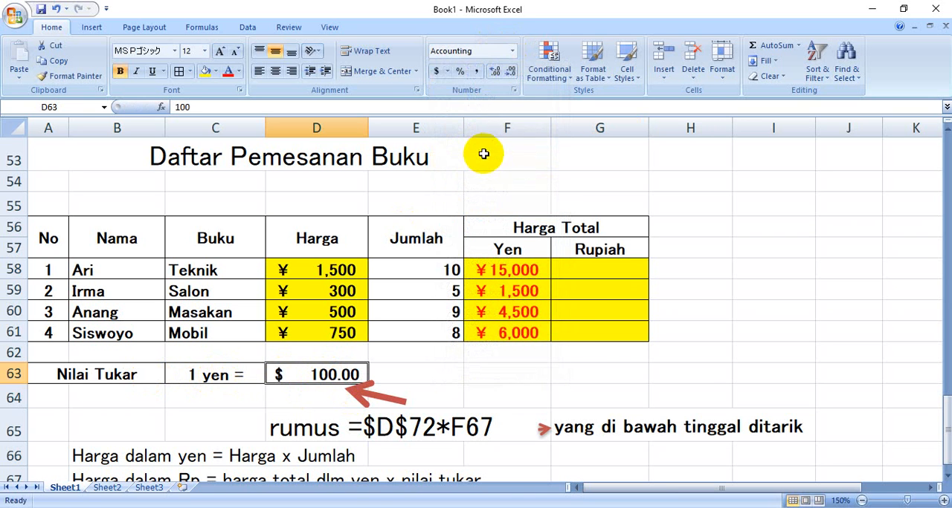
# Set the exchange rate in D63 to the Rp Indonesian (Indonesia) accounting symbol with 0 decimal places
pyautogui.click(448, 73)
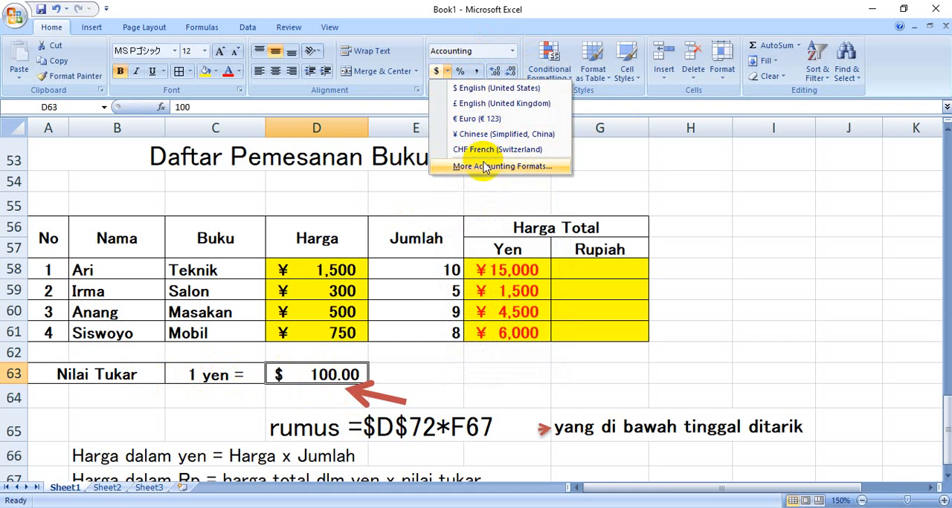
pyautogui.click(483, 166)
pyautogui.click(636, 195)
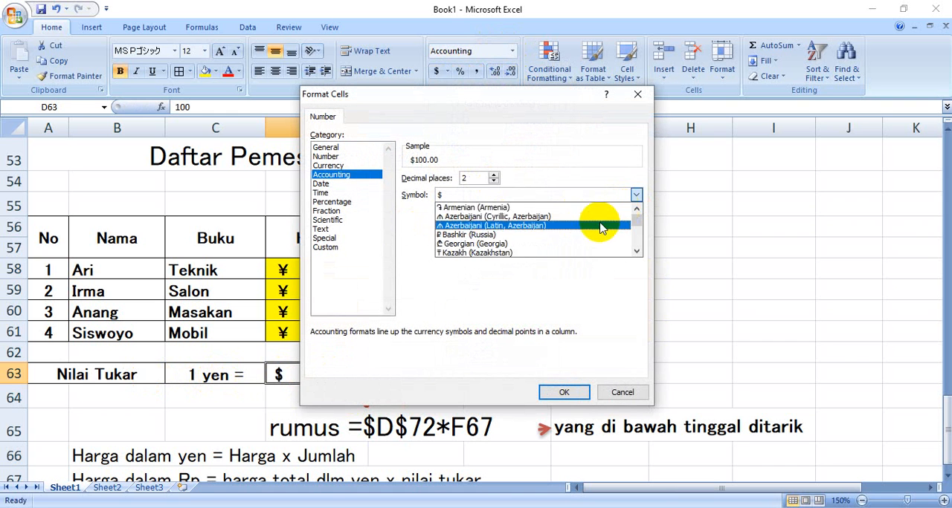
pyautogui.scroll(-2, 581, 232)
pyautogui.scroll(-15, 581, 232)
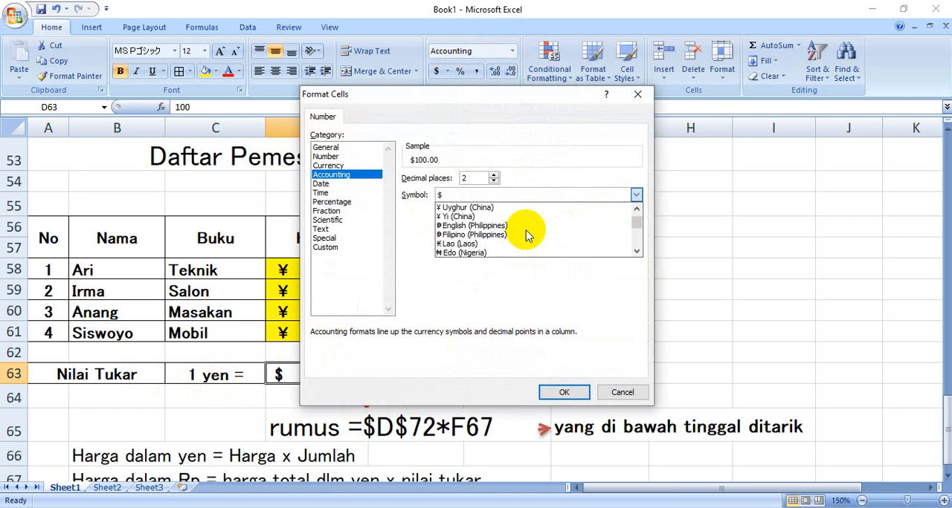
pyautogui.scroll(-15, 526, 236)
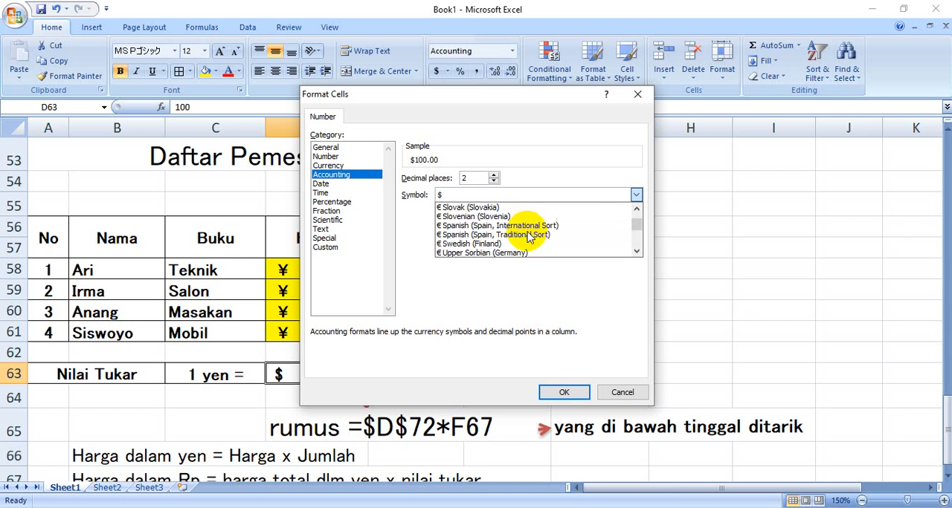
pyautogui.scroll(-15, 528, 237)
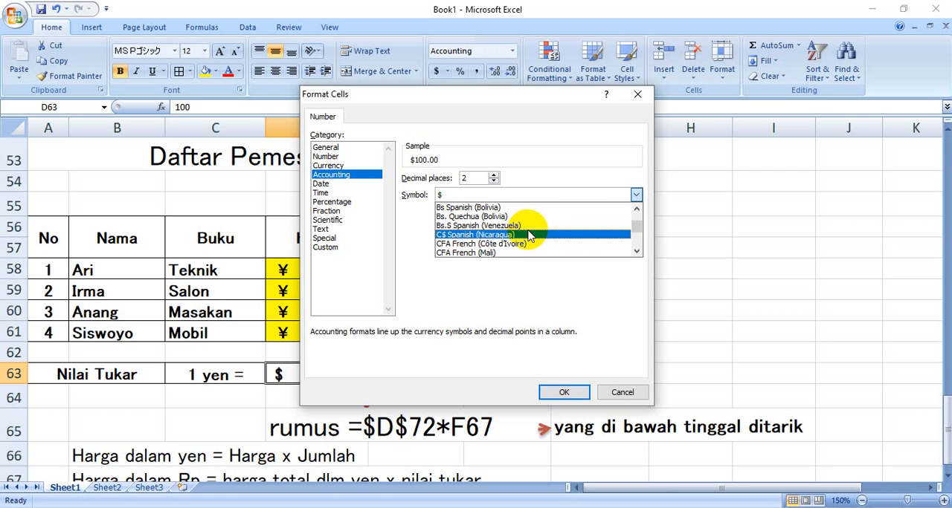
pyautogui.scroll(-15, 529, 235)
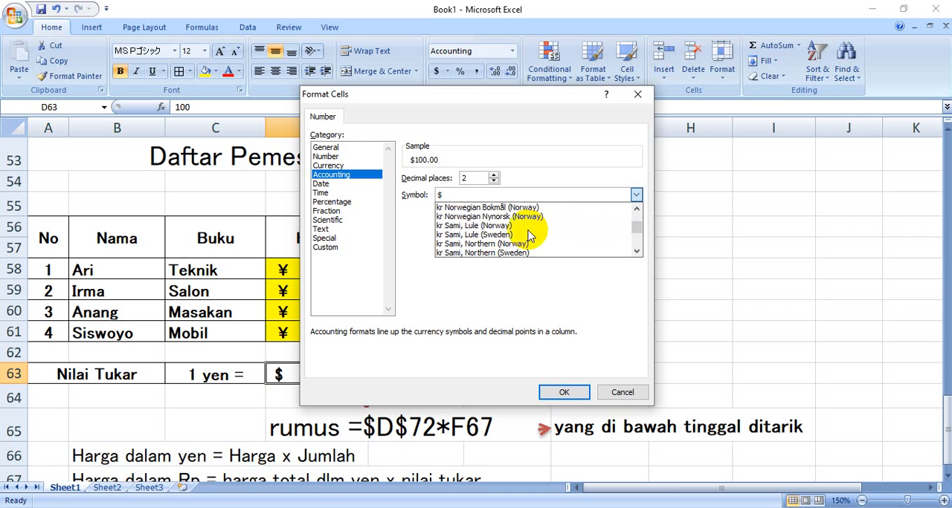
pyautogui.scroll(-15, 529, 235)
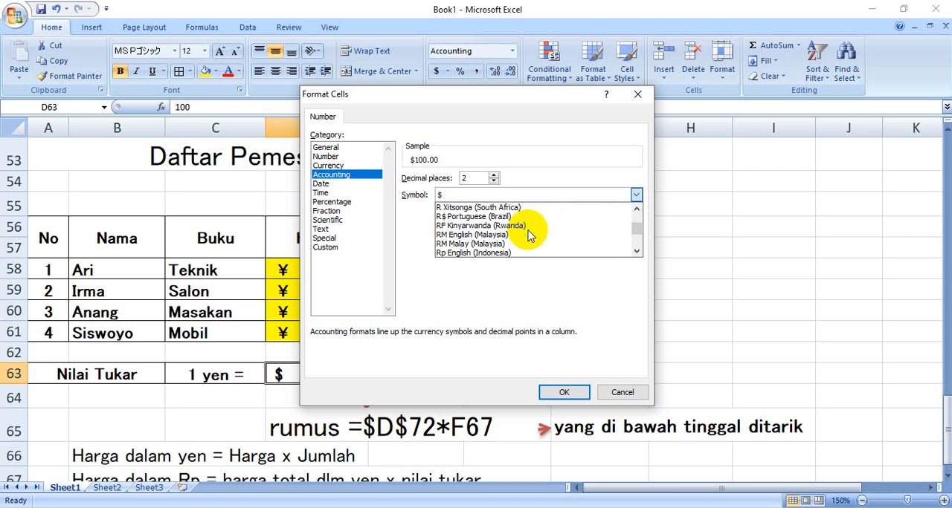
pyautogui.click(529, 246)
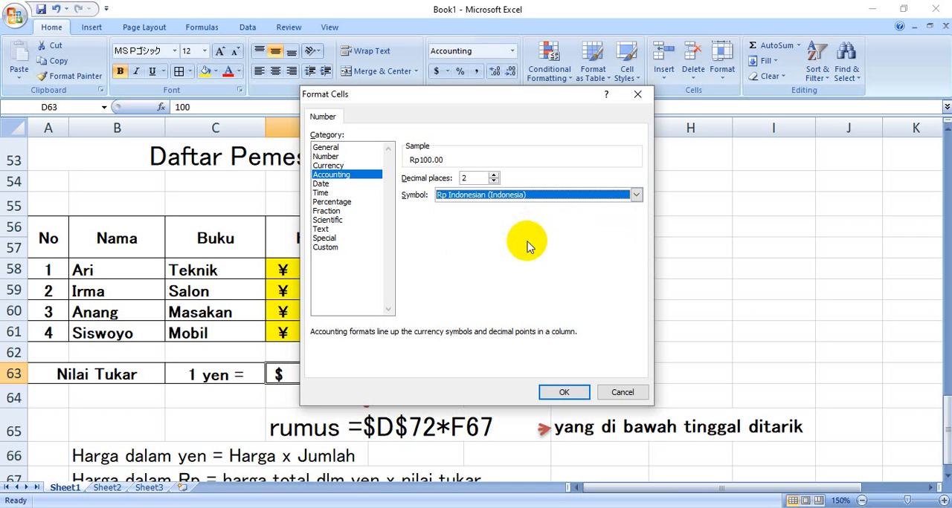
pyautogui.click(493, 175)
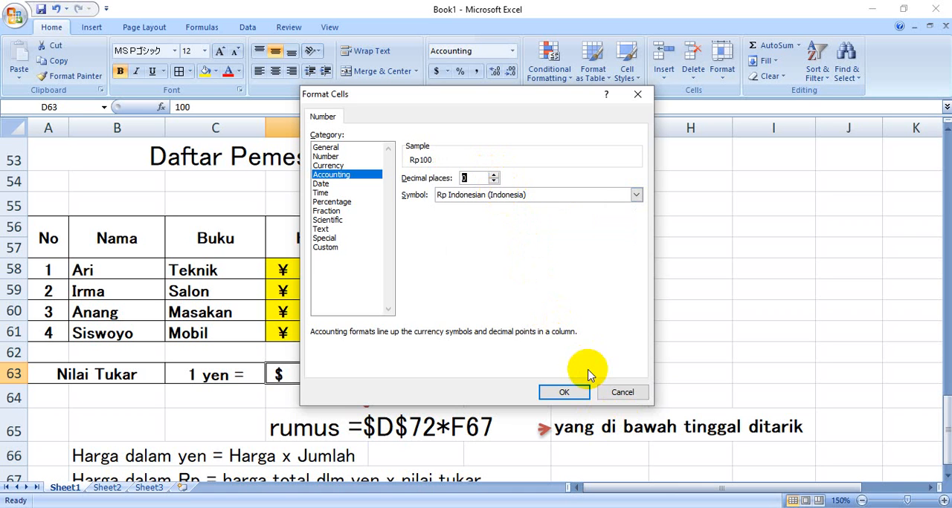
pyautogui.click(569, 392)
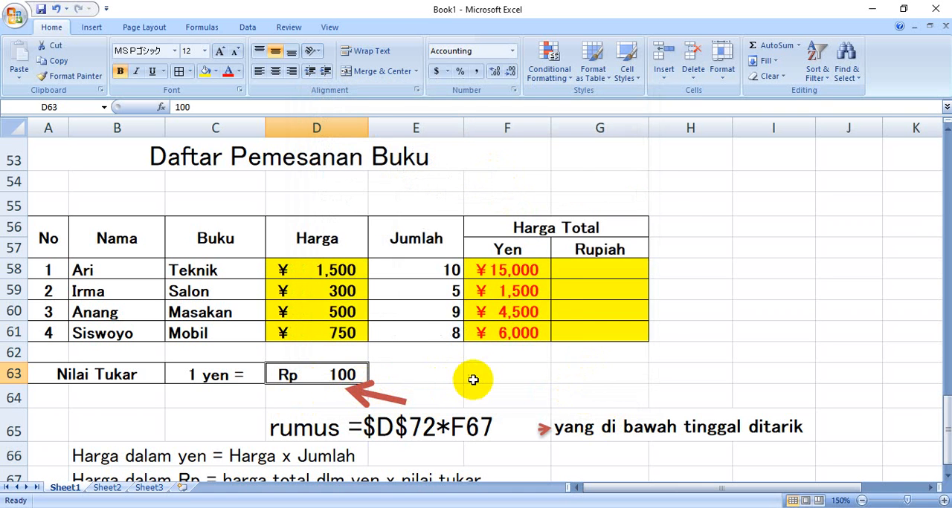
# Calculate the first order's Harga Total in rupiah in G58 with the formula =F58*D63
pyautogui.scroll(-1, 483, 365)
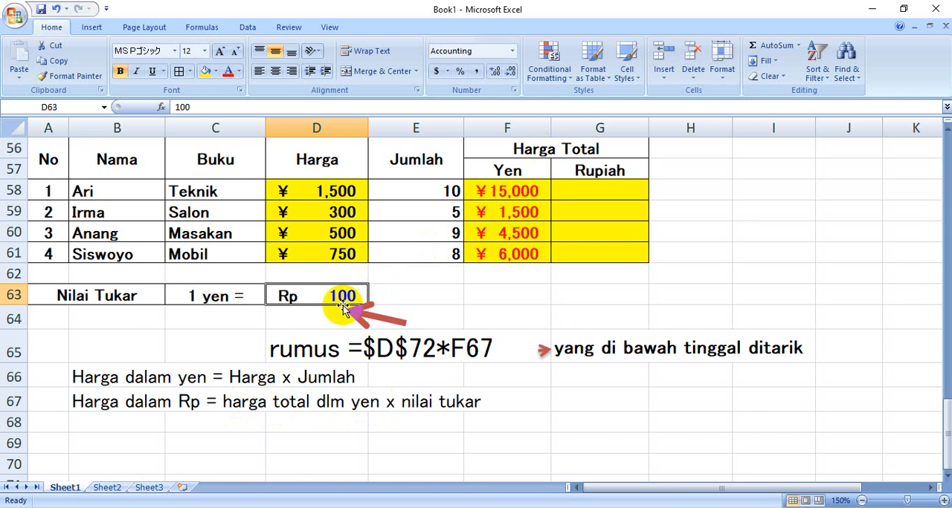
pyautogui.scroll(1, 495, 255)
pyautogui.click(571, 269)
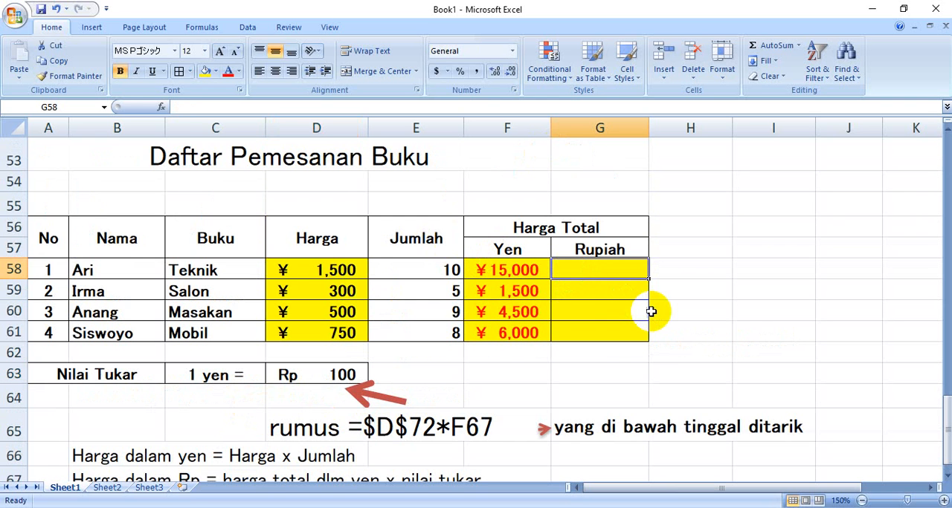
pyautogui.write('=F58')
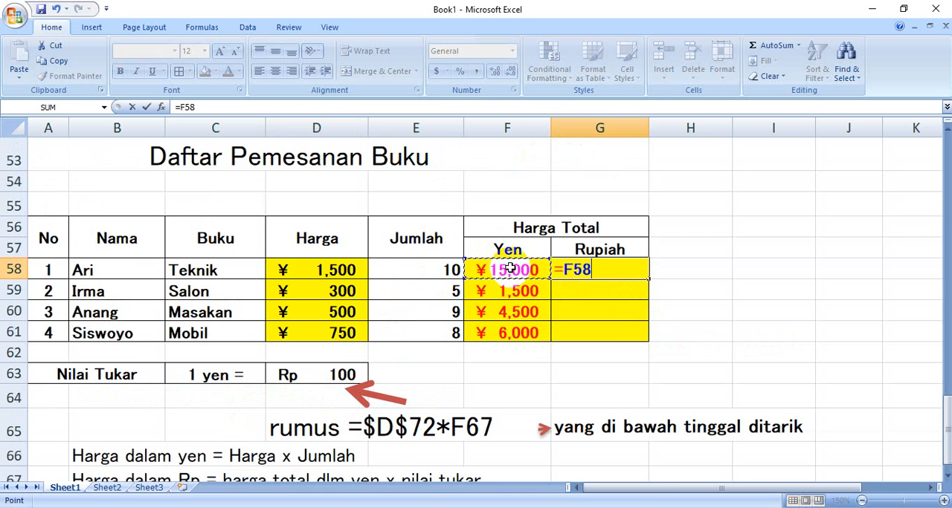
pyautogui.write('*')
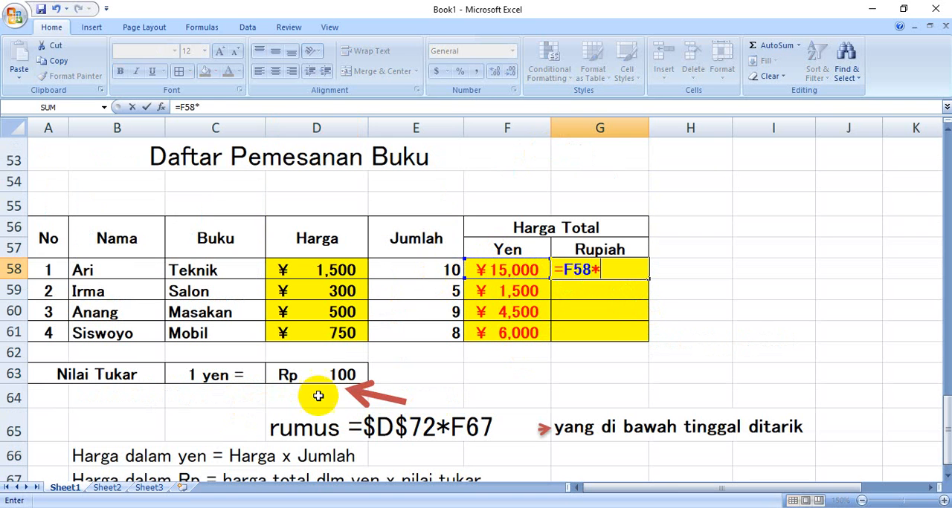
pyautogui.click(317, 374)
pyautogui.press('Return')
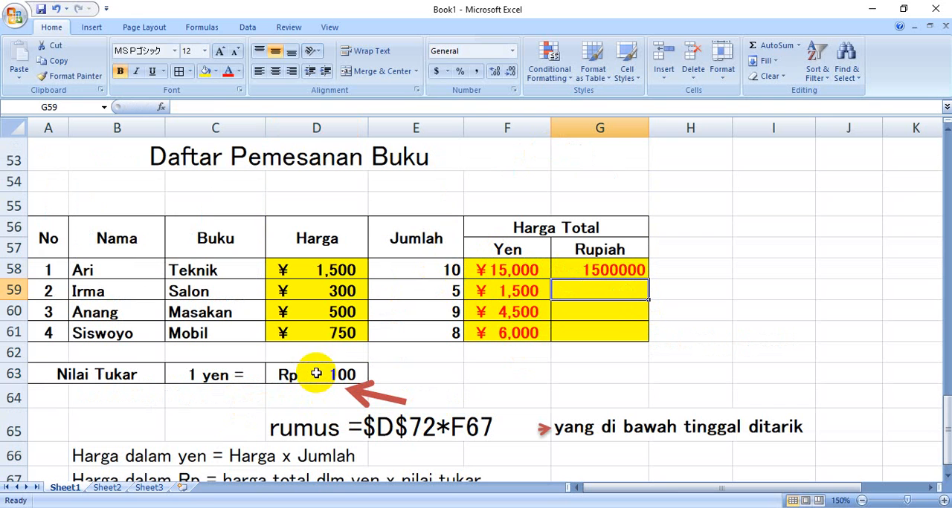
# Apply the Accounting number format to the rupiah total in G58
pyautogui.click(611, 266)
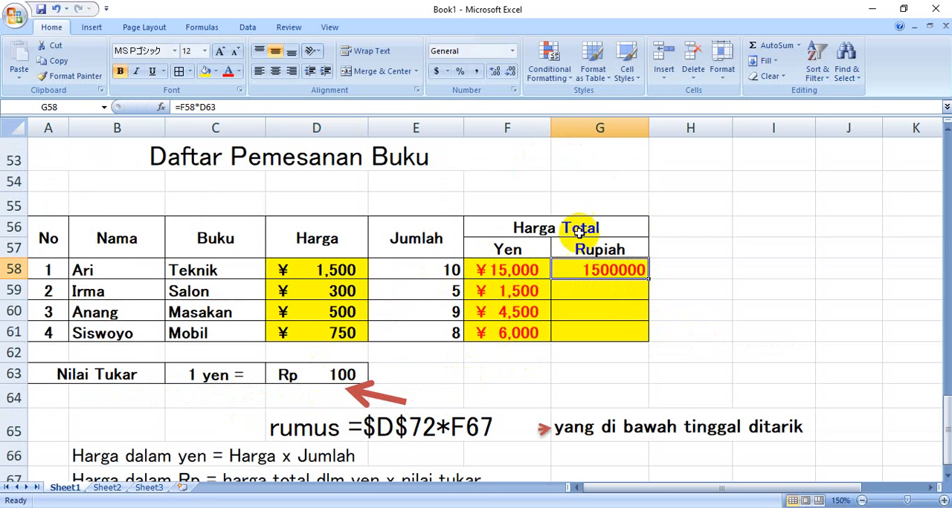
pyautogui.click(513, 54)
pyautogui.click(554, 155)
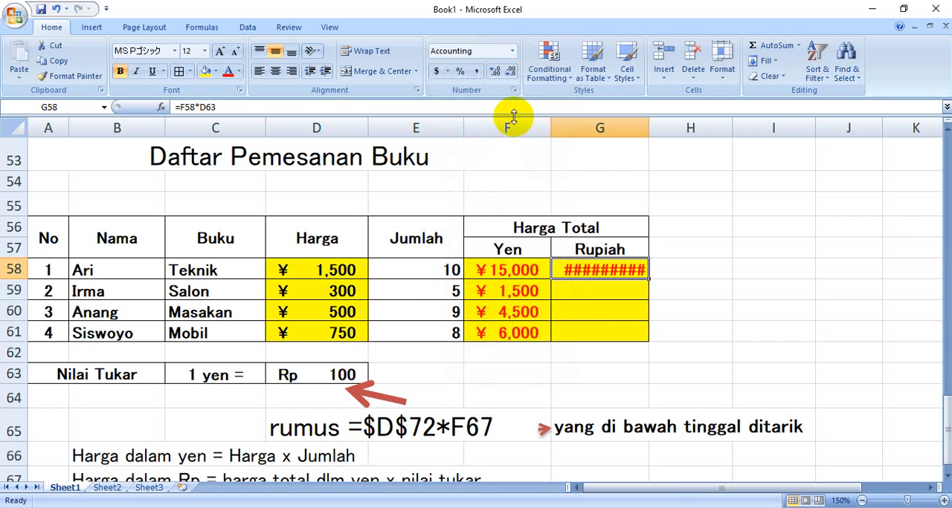
# Set the rupiah total in G58 to the Rp Indonesian (Indonesia) accounting symbol with 0 decimal places, and widen column G to fit it
pyautogui.click(446, 72)
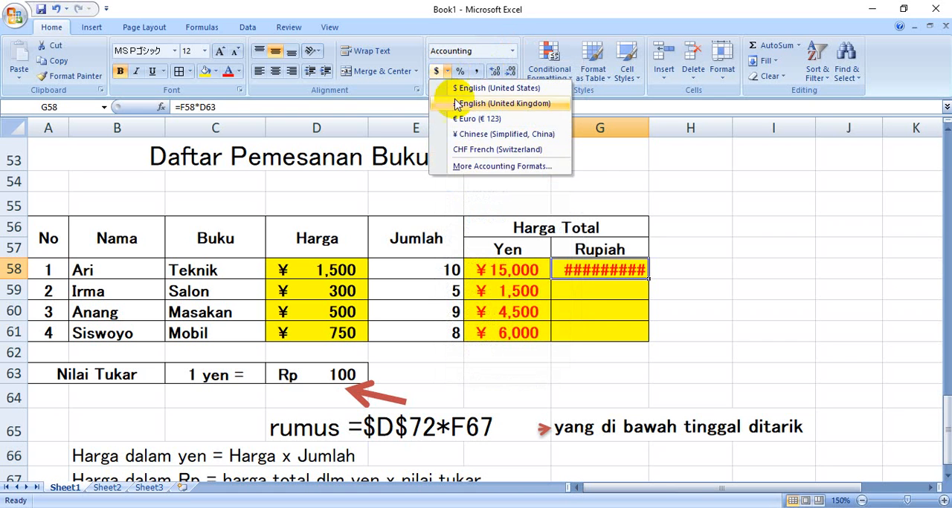
pyautogui.click(491, 166)
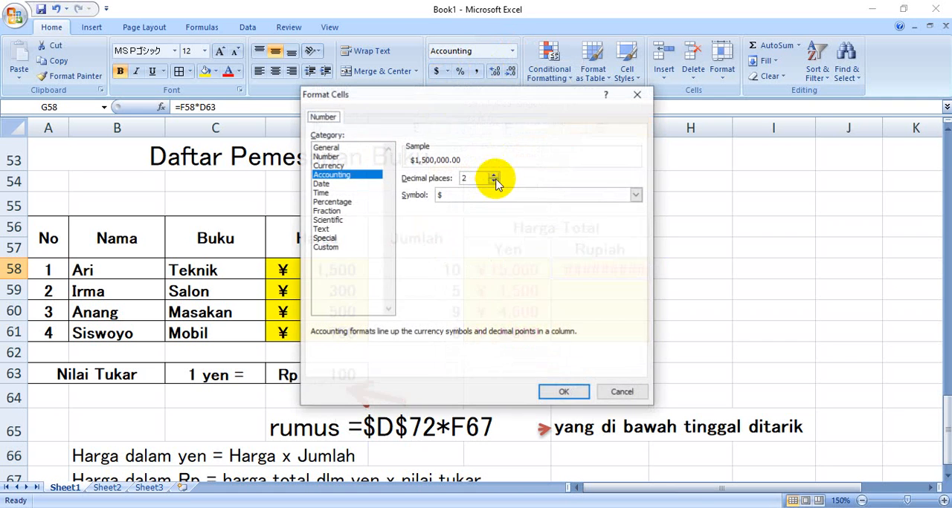
pyautogui.click(635, 195)
pyautogui.scroll(-12, 624, 223)
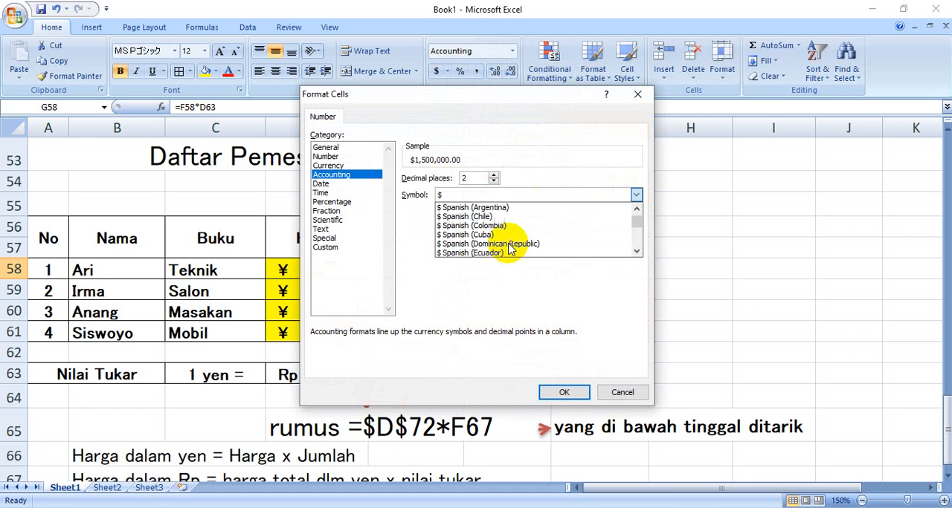
pyautogui.scroll(-10, 510, 248)
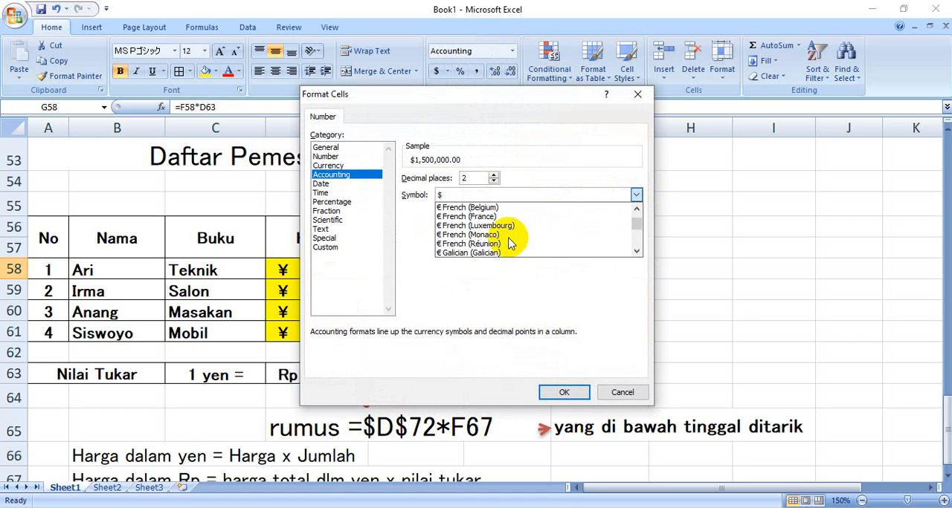
pyautogui.scroll(-12, 510, 242)
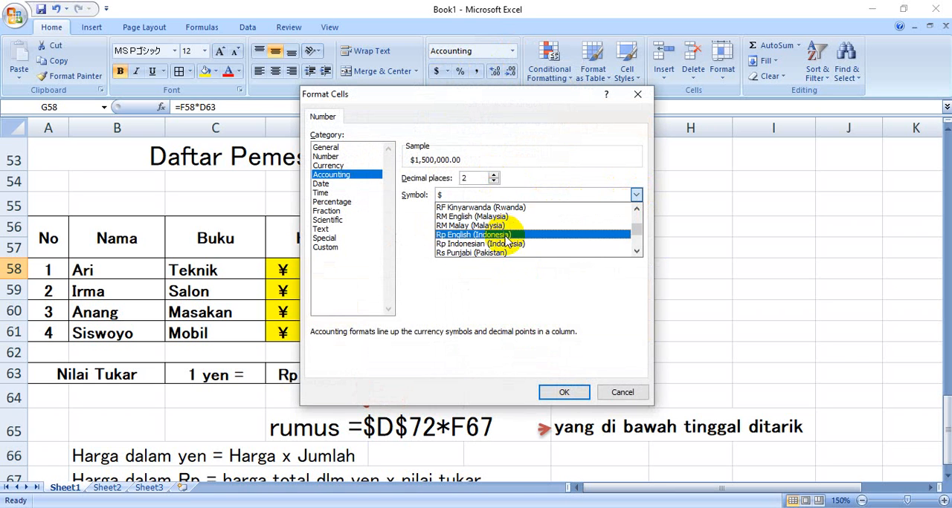
pyautogui.click(497, 245)
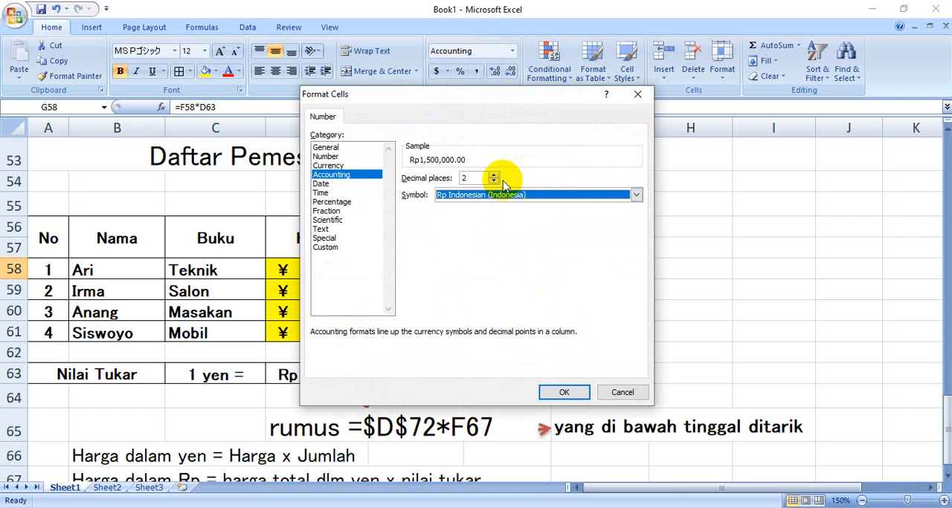
pyautogui.click(493, 182)
pyautogui.click(493, 181)
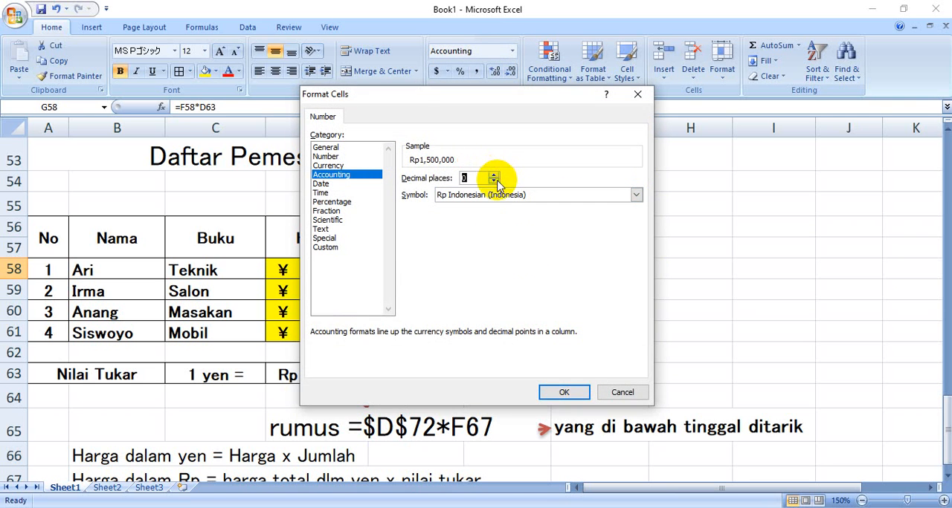
pyautogui.click(568, 388)
pyautogui.moveTo(645, 128); pyautogui.dragTo(676, 128)
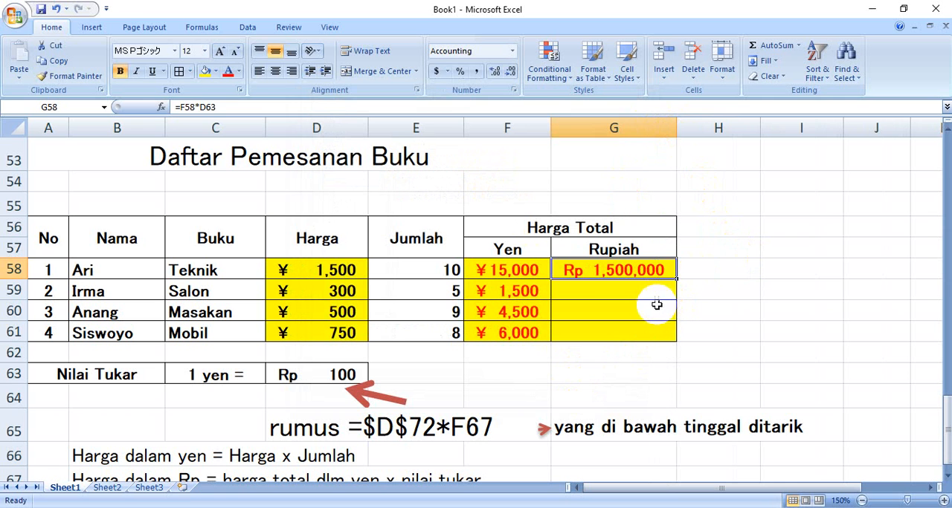
pyautogui.click(765, 355)
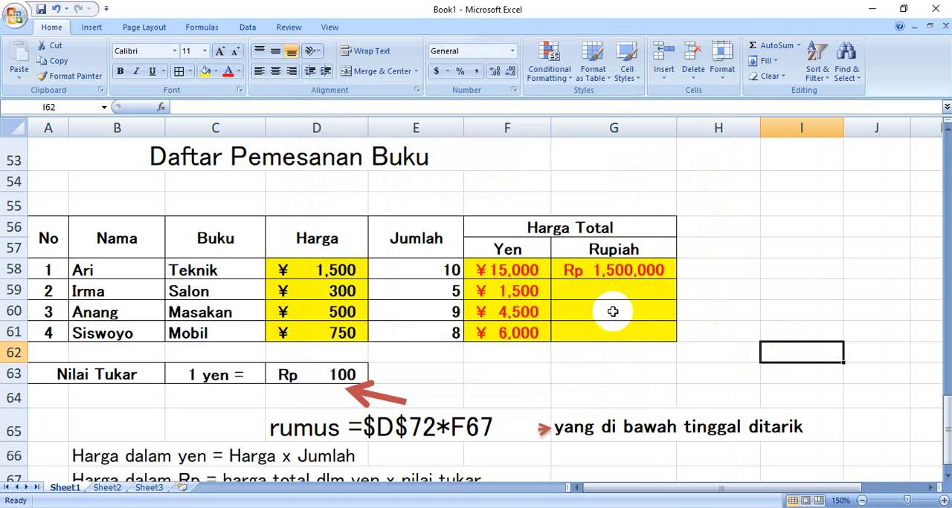
# Try filling the relative formula from G58 down to G61, inspect the copied references, and clear G59:G61
pyautogui.click(607, 271)
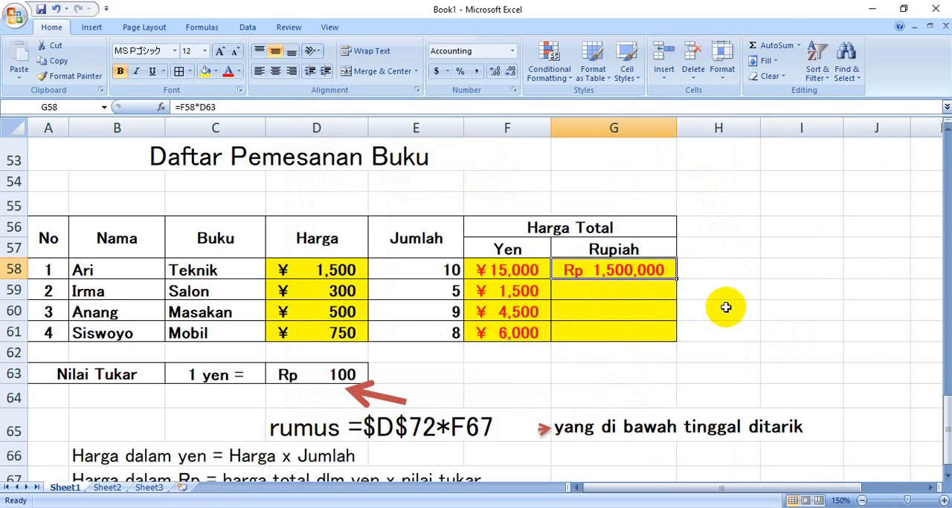
pyautogui.moveTo(674, 278); pyautogui.dragTo(675, 331)
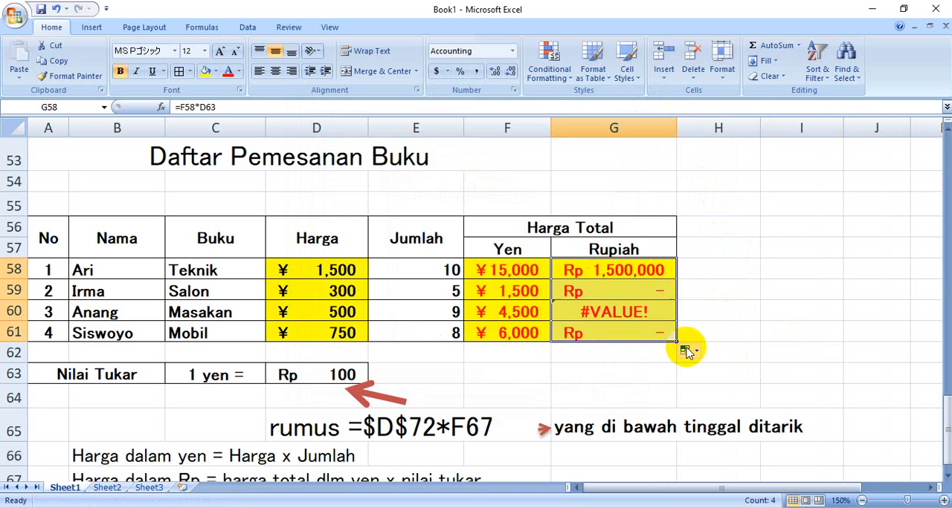
pyautogui.click(631, 292)
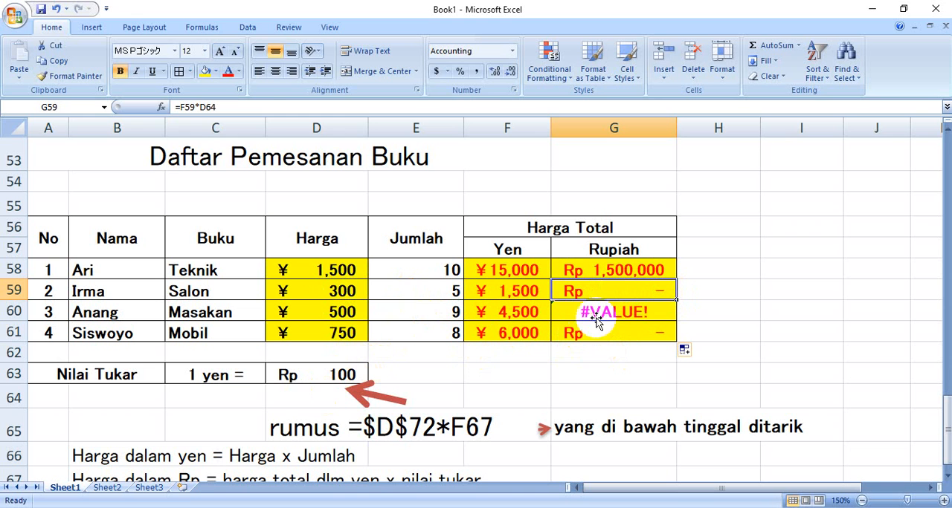
pyautogui.click(630, 311)
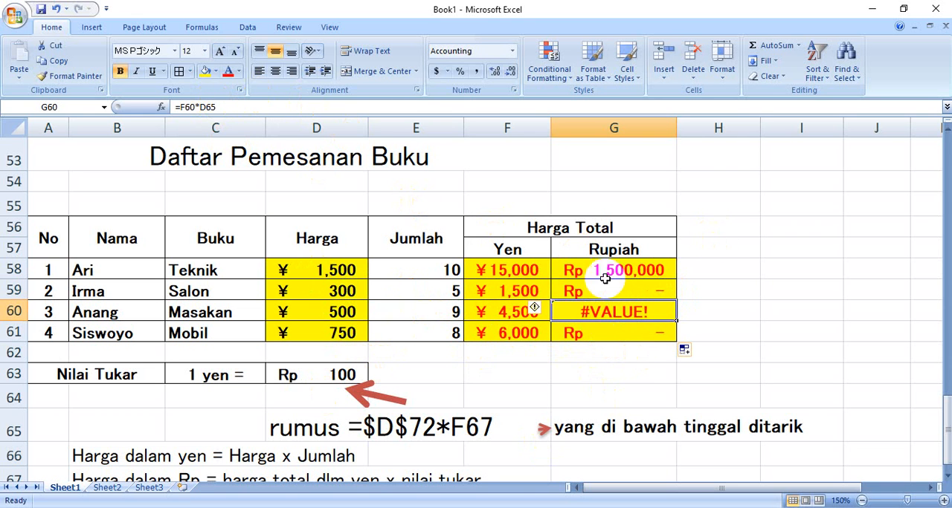
pyautogui.click(346, 374)
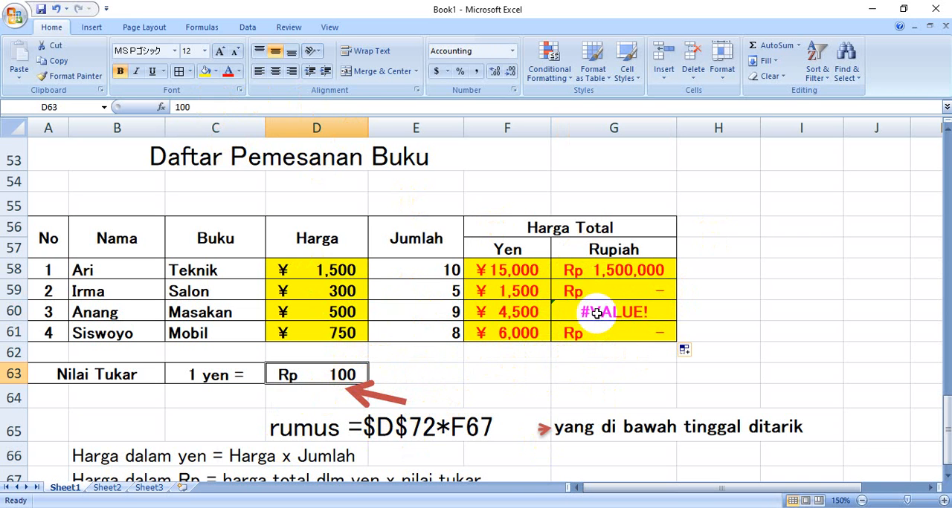
pyautogui.moveTo(611, 289); pyautogui.dragTo(617, 335)
pyautogui.press('Delete')
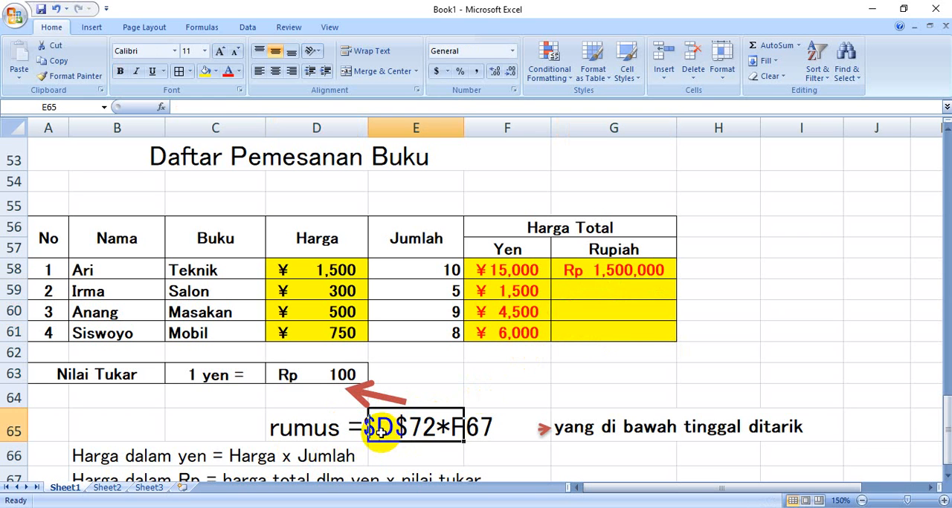
# Correct the formula note in D65 to read rumus =$D$63*F58
pyautogui.click(327, 428)
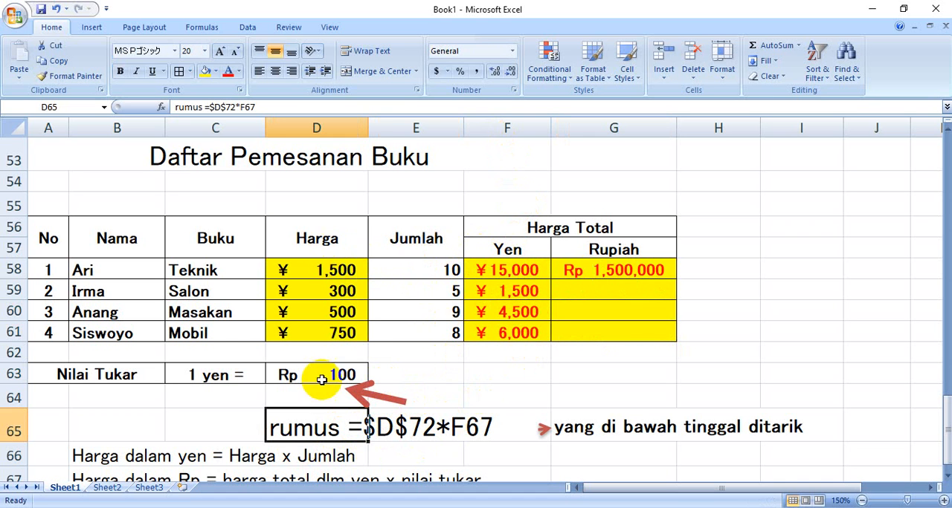
pyautogui.click(228, 108)
pyautogui.press('Delete')
pyautogui.press('Delete')
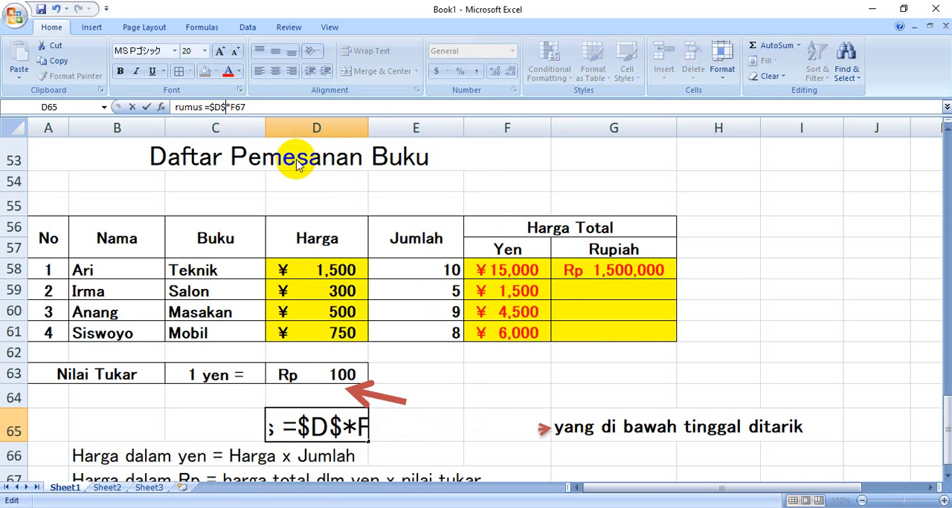
pyautogui.write('63')
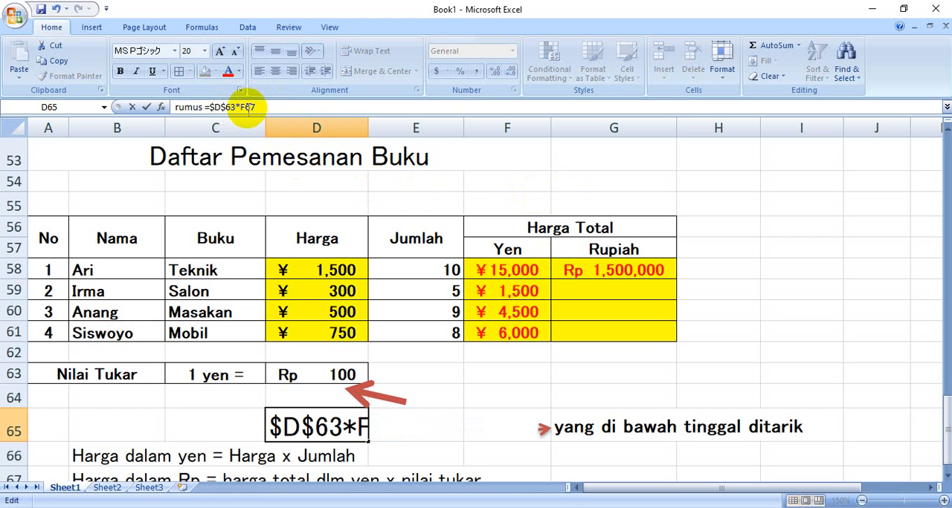
pyautogui.write('58')
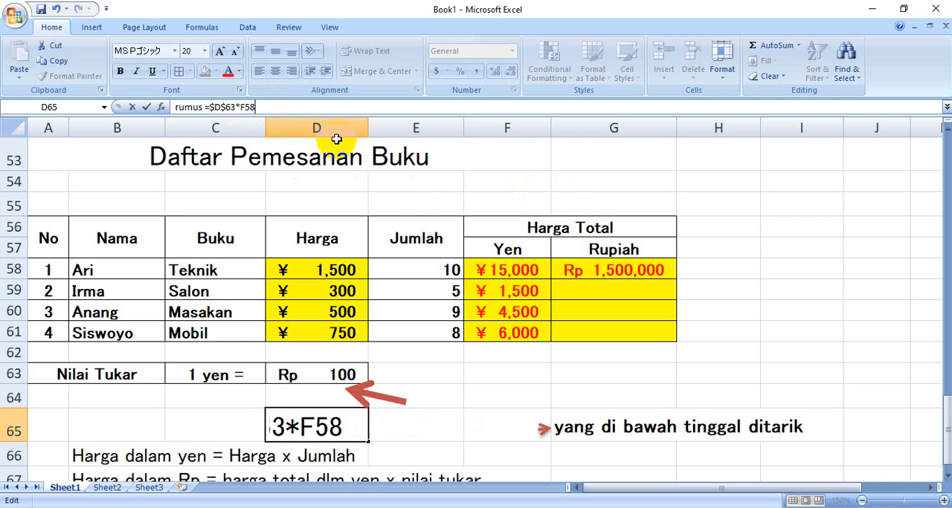
pyautogui.press('Return')
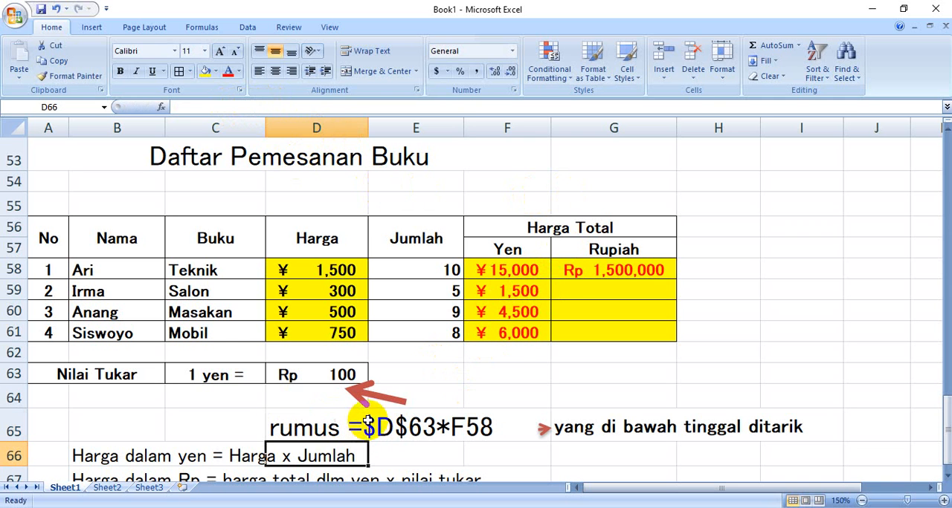
pyautogui.click(431, 450)
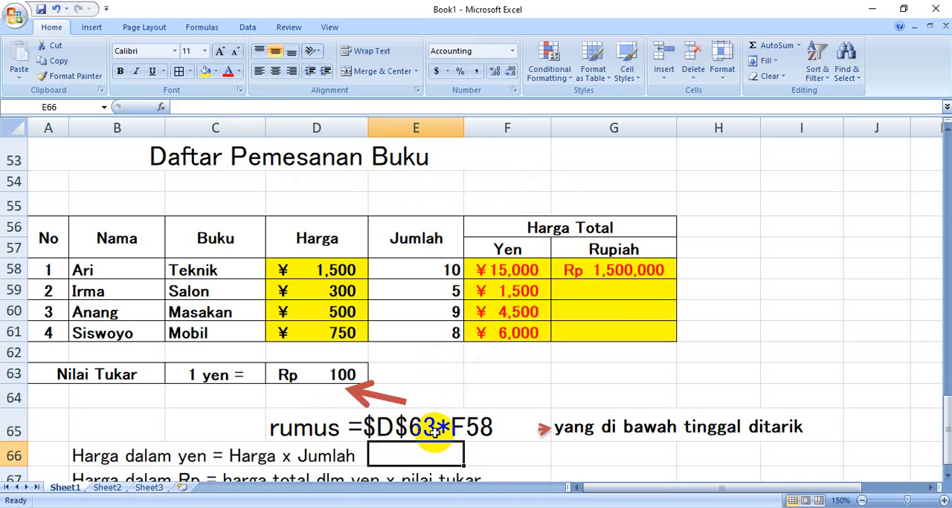
# Make the exchange rate reference in G58 absolute so the formula is =F58*$D$63
pyautogui.click(616, 272)
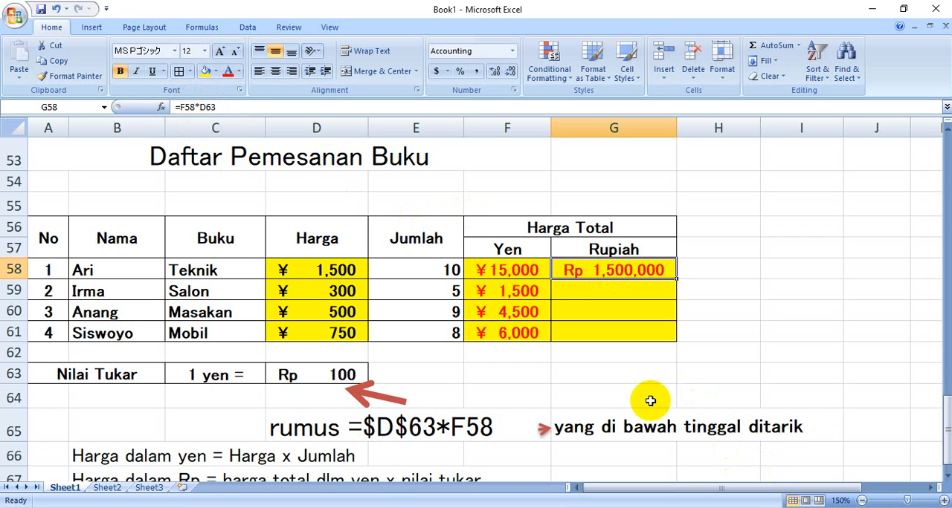
pyautogui.click(204, 107)
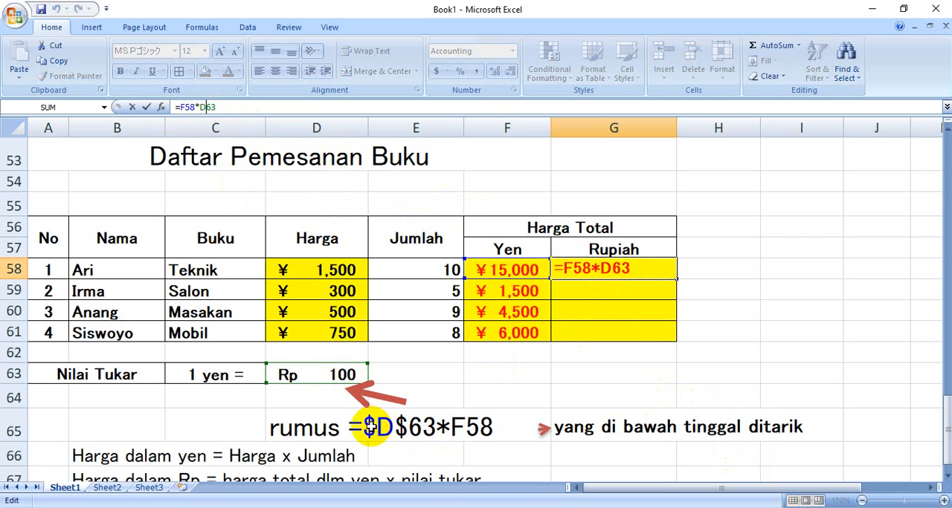
pyautogui.click(604, 269)
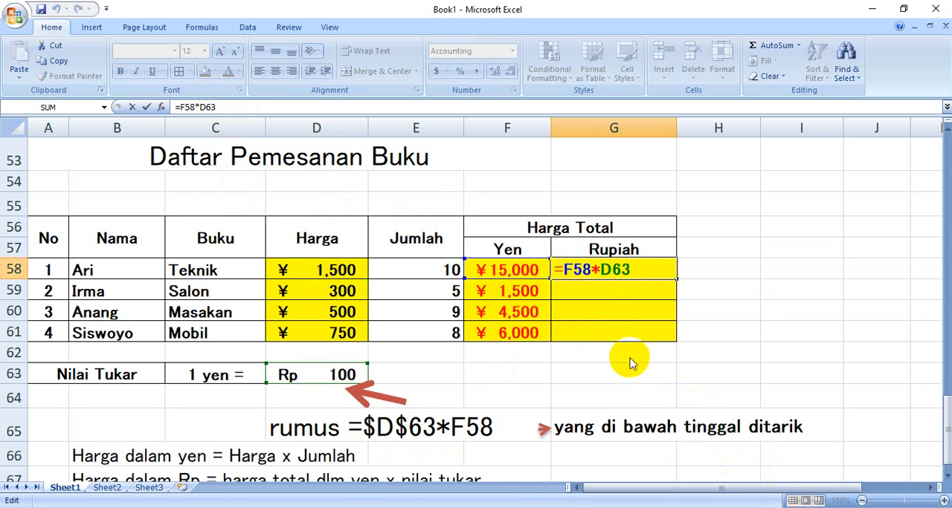
pyautogui.write('$D$')
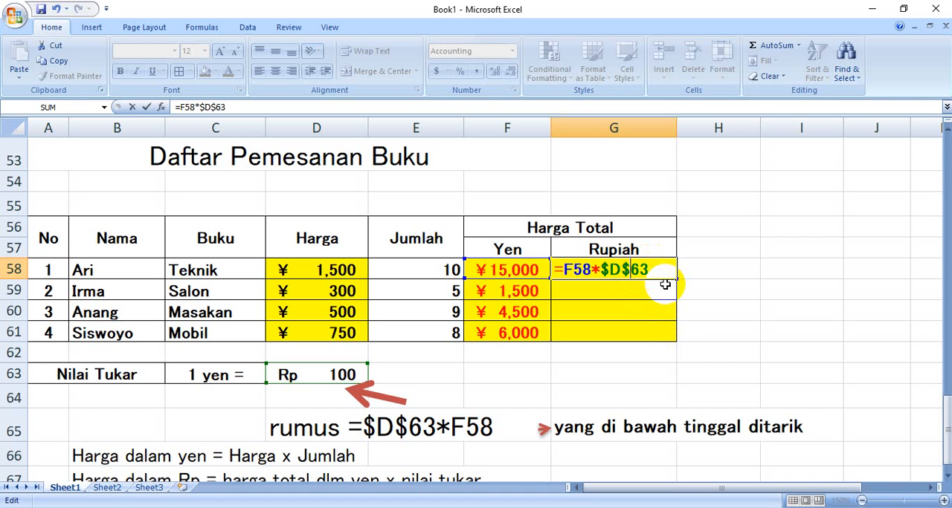
pyautogui.press('Return')
# Fill the rupiah formula from G58 down to G61 for the remaining orders
pyautogui.click(635, 271)
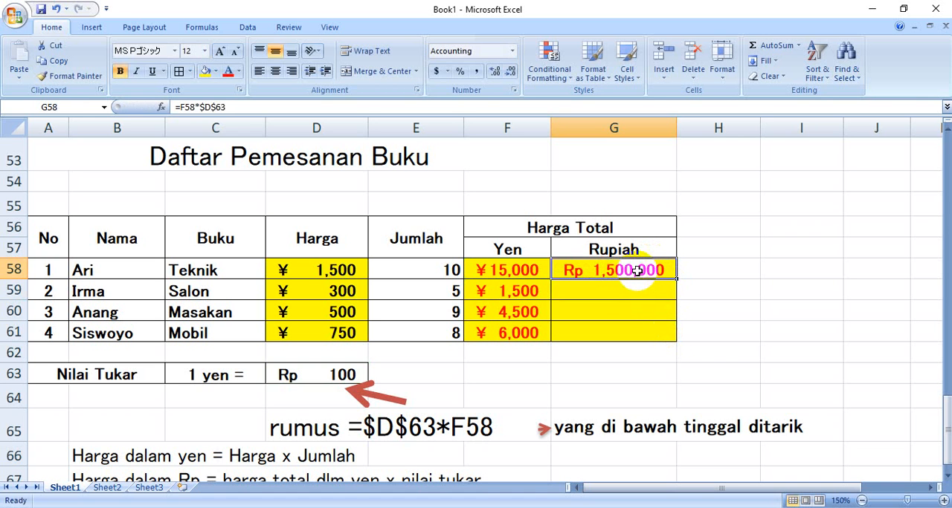
pyautogui.moveTo(675, 280); pyautogui.dragTo(674, 341)
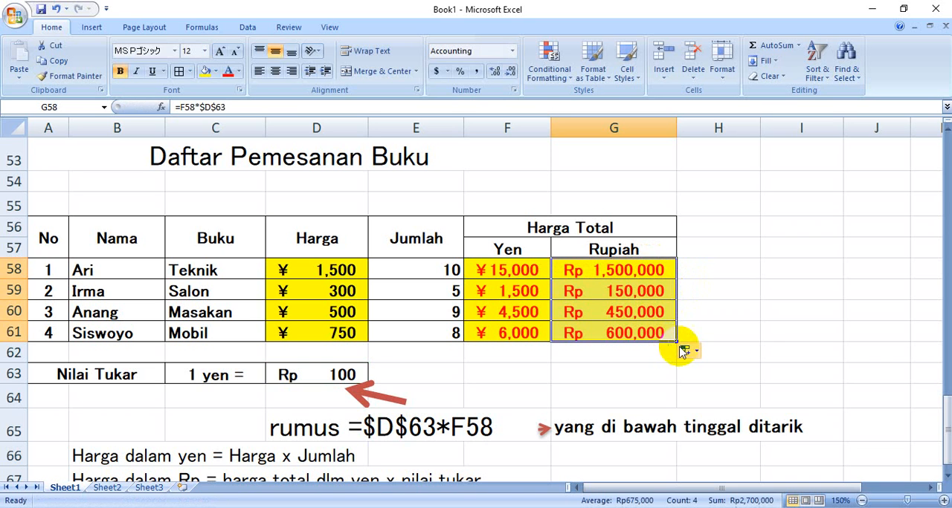
pyautogui.click(733, 352)
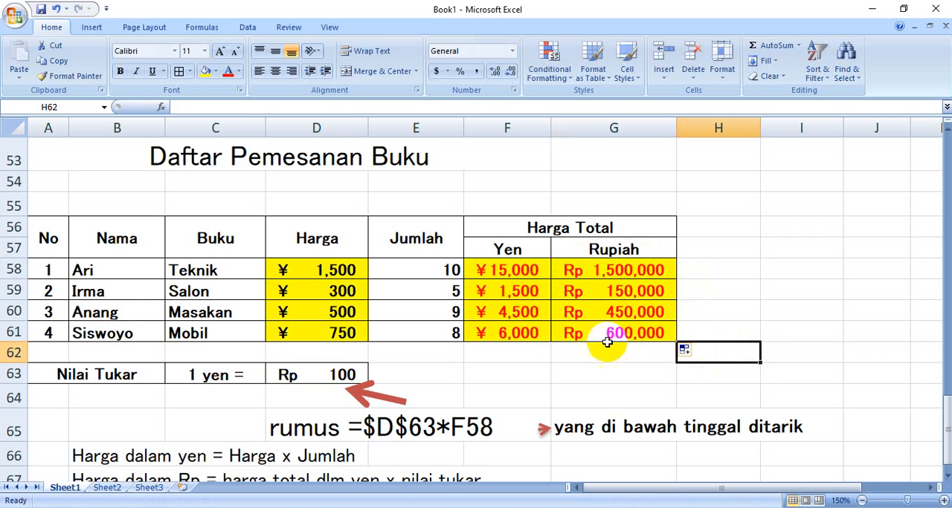
pyautogui.scroll(-2, 420, 378)
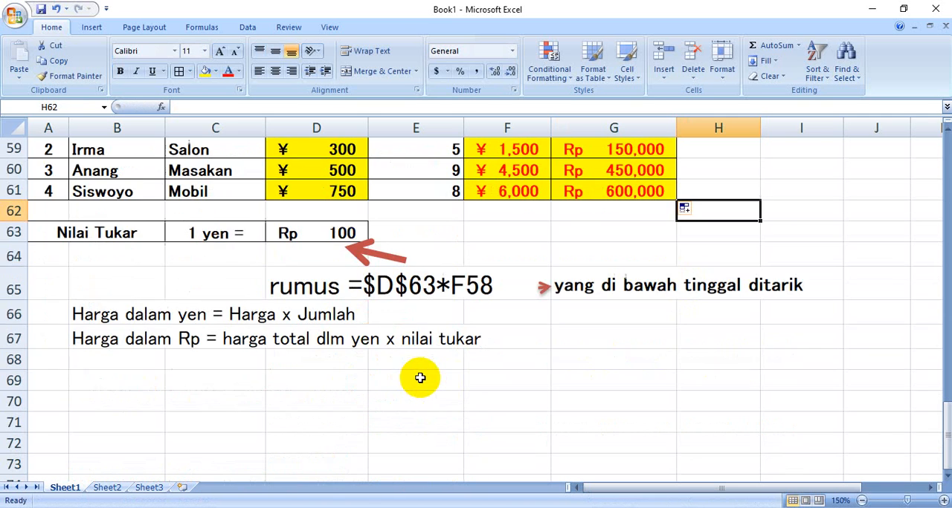
pyautogui.scroll(1, 421, 378)
pyautogui.scroll(1, 461, 366)
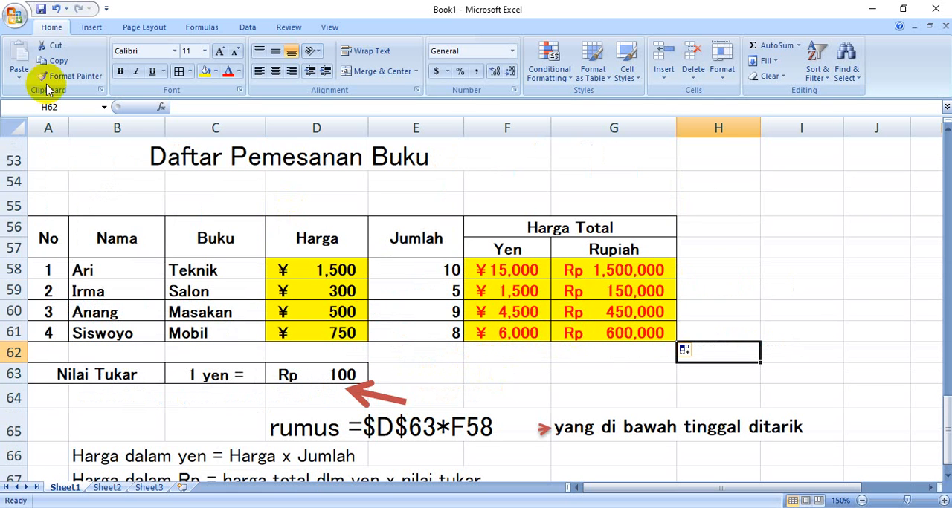
# Save the workbook in Documents as an Excel Workbook, with the author's name followed by EXCEL1 as the file name
pyautogui.click(14, 14)
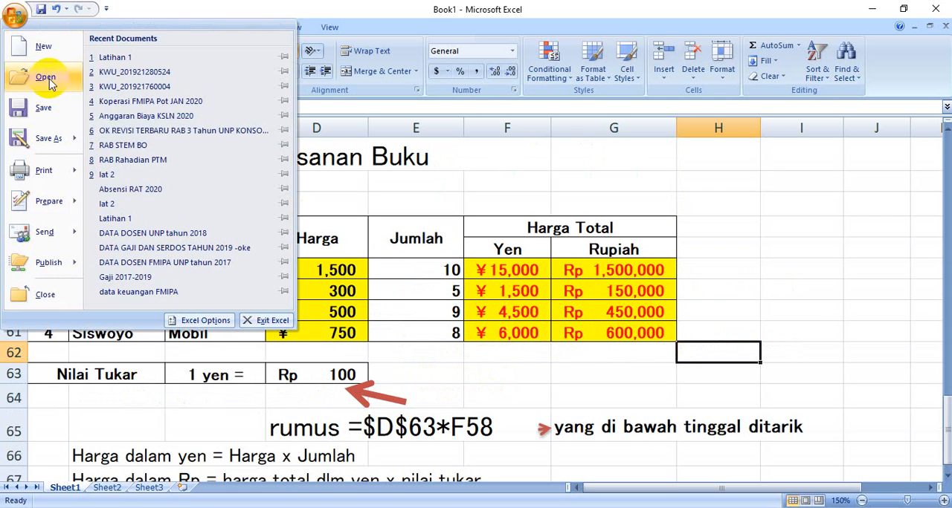
pyautogui.click(50, 139)
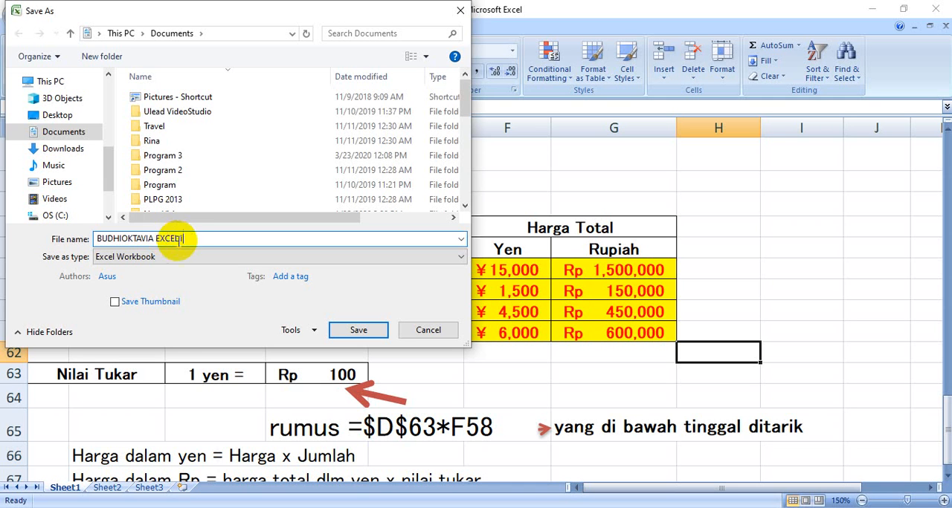
pyautogui.click(171, 239)
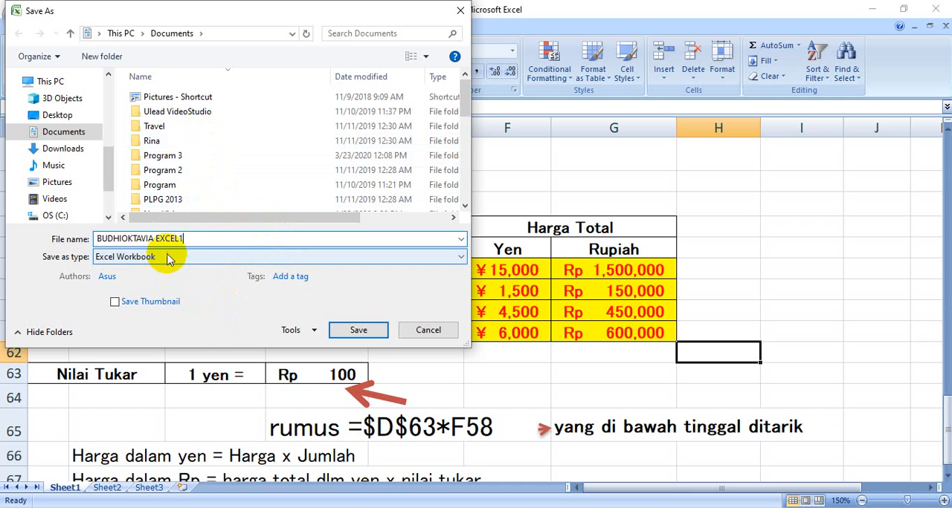
pyautogui.click(360, 332)
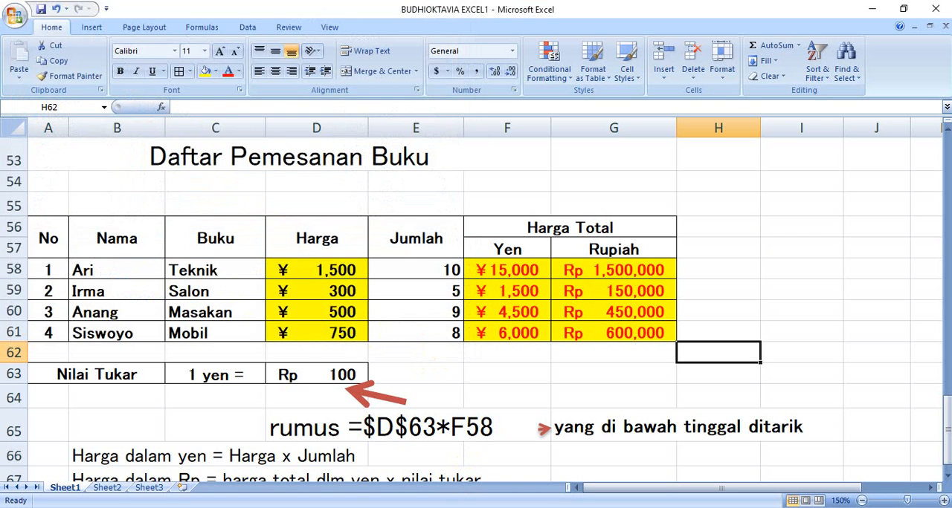
# Switch to the MATERI Excel 1 handout in Word and review the file naming and e-mail submission instructions at its end
pyautogui.click(500, 507)
pyautogui.scroll(-5, 502, 414)
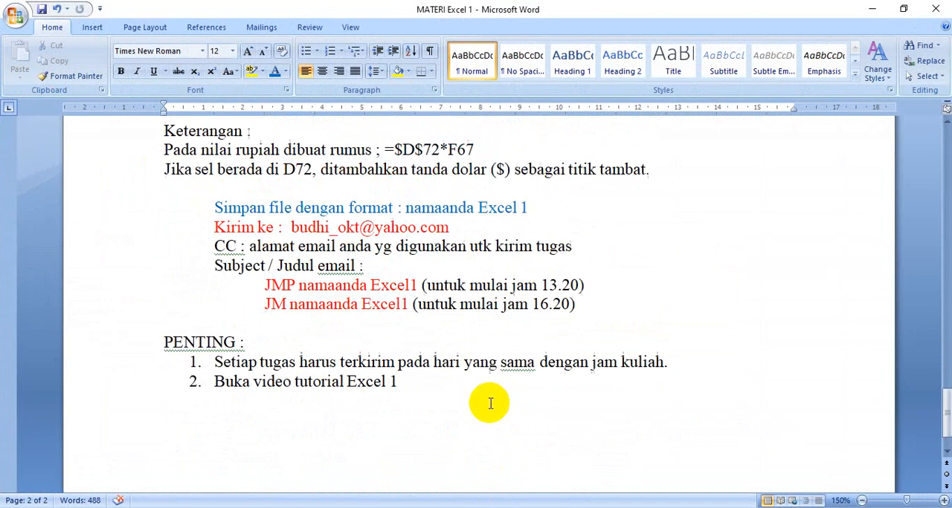
pyautogui.scroll(3, 489, 404)
pyautogui.scroll(-2, 480, 405)
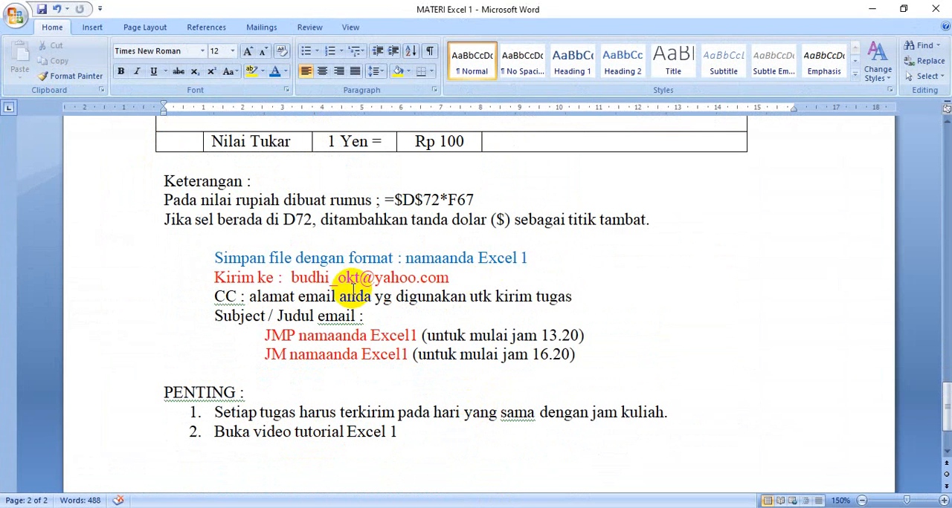